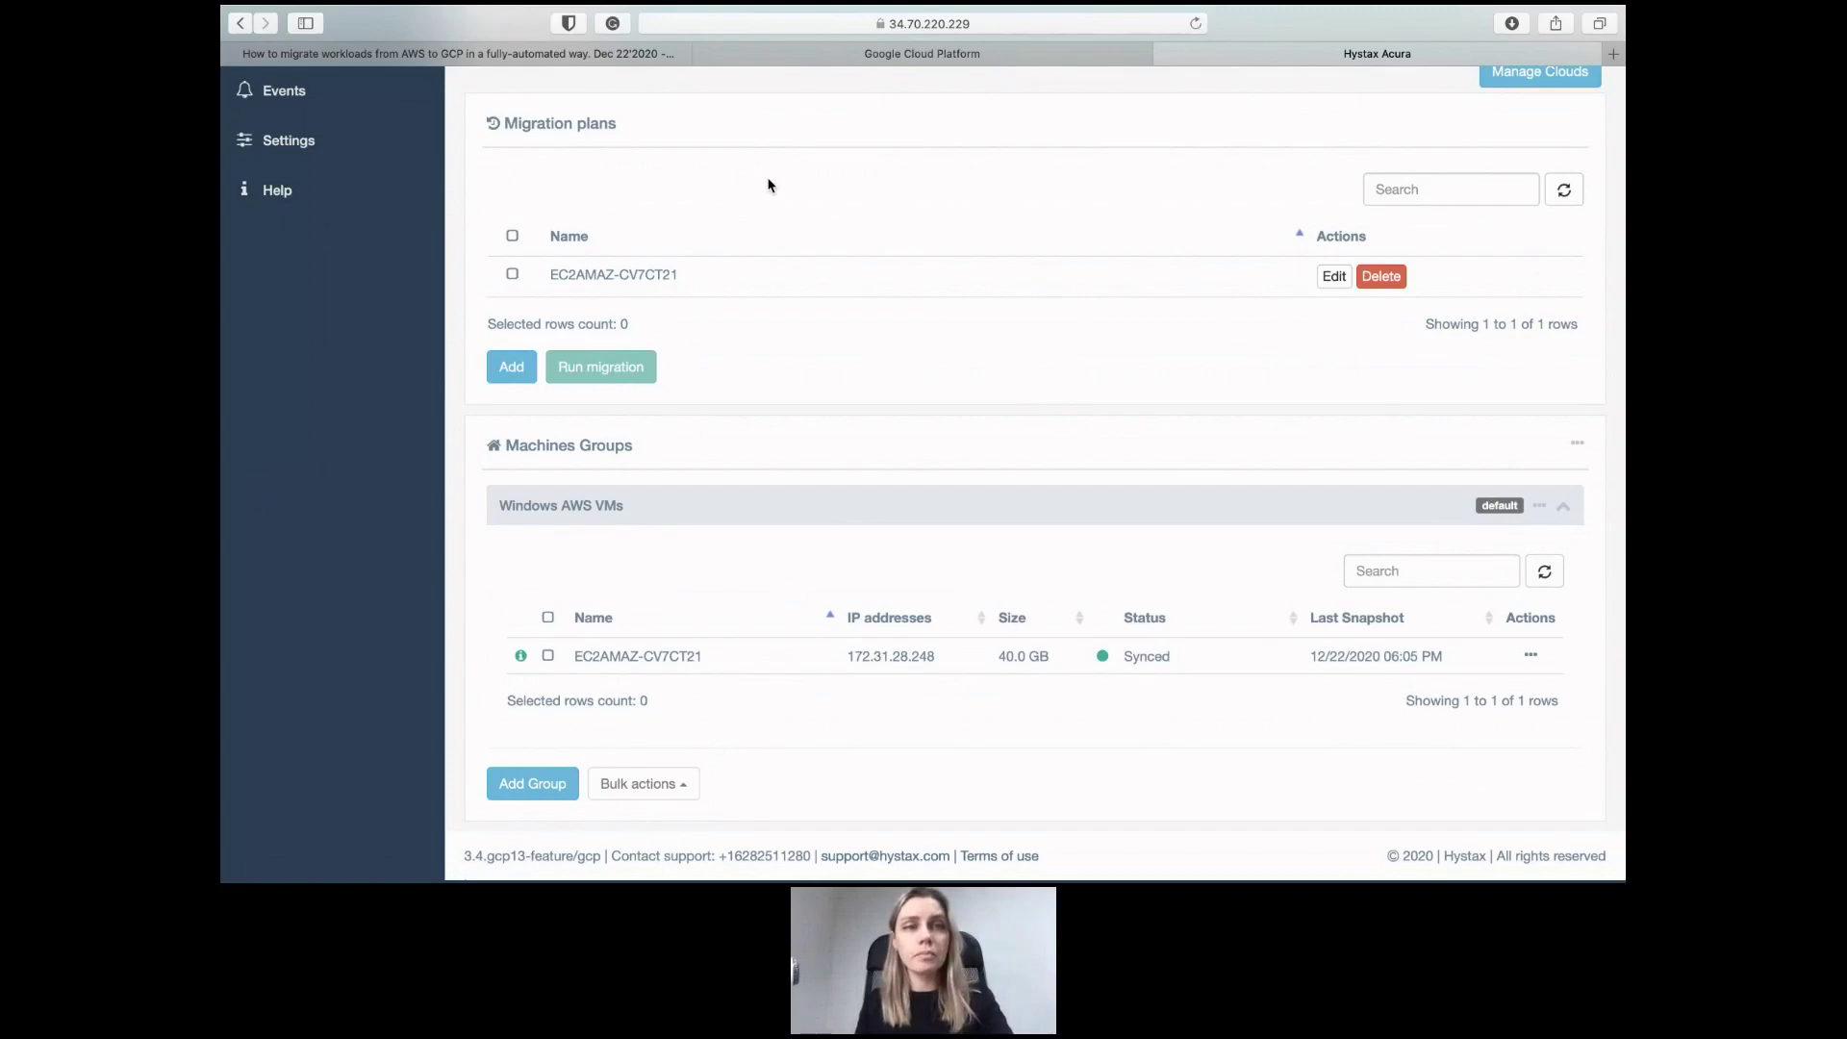
{"action": "scroll", "coordinate": [769, 185], "scroll_direction": "up", "scroll_amount": 5}
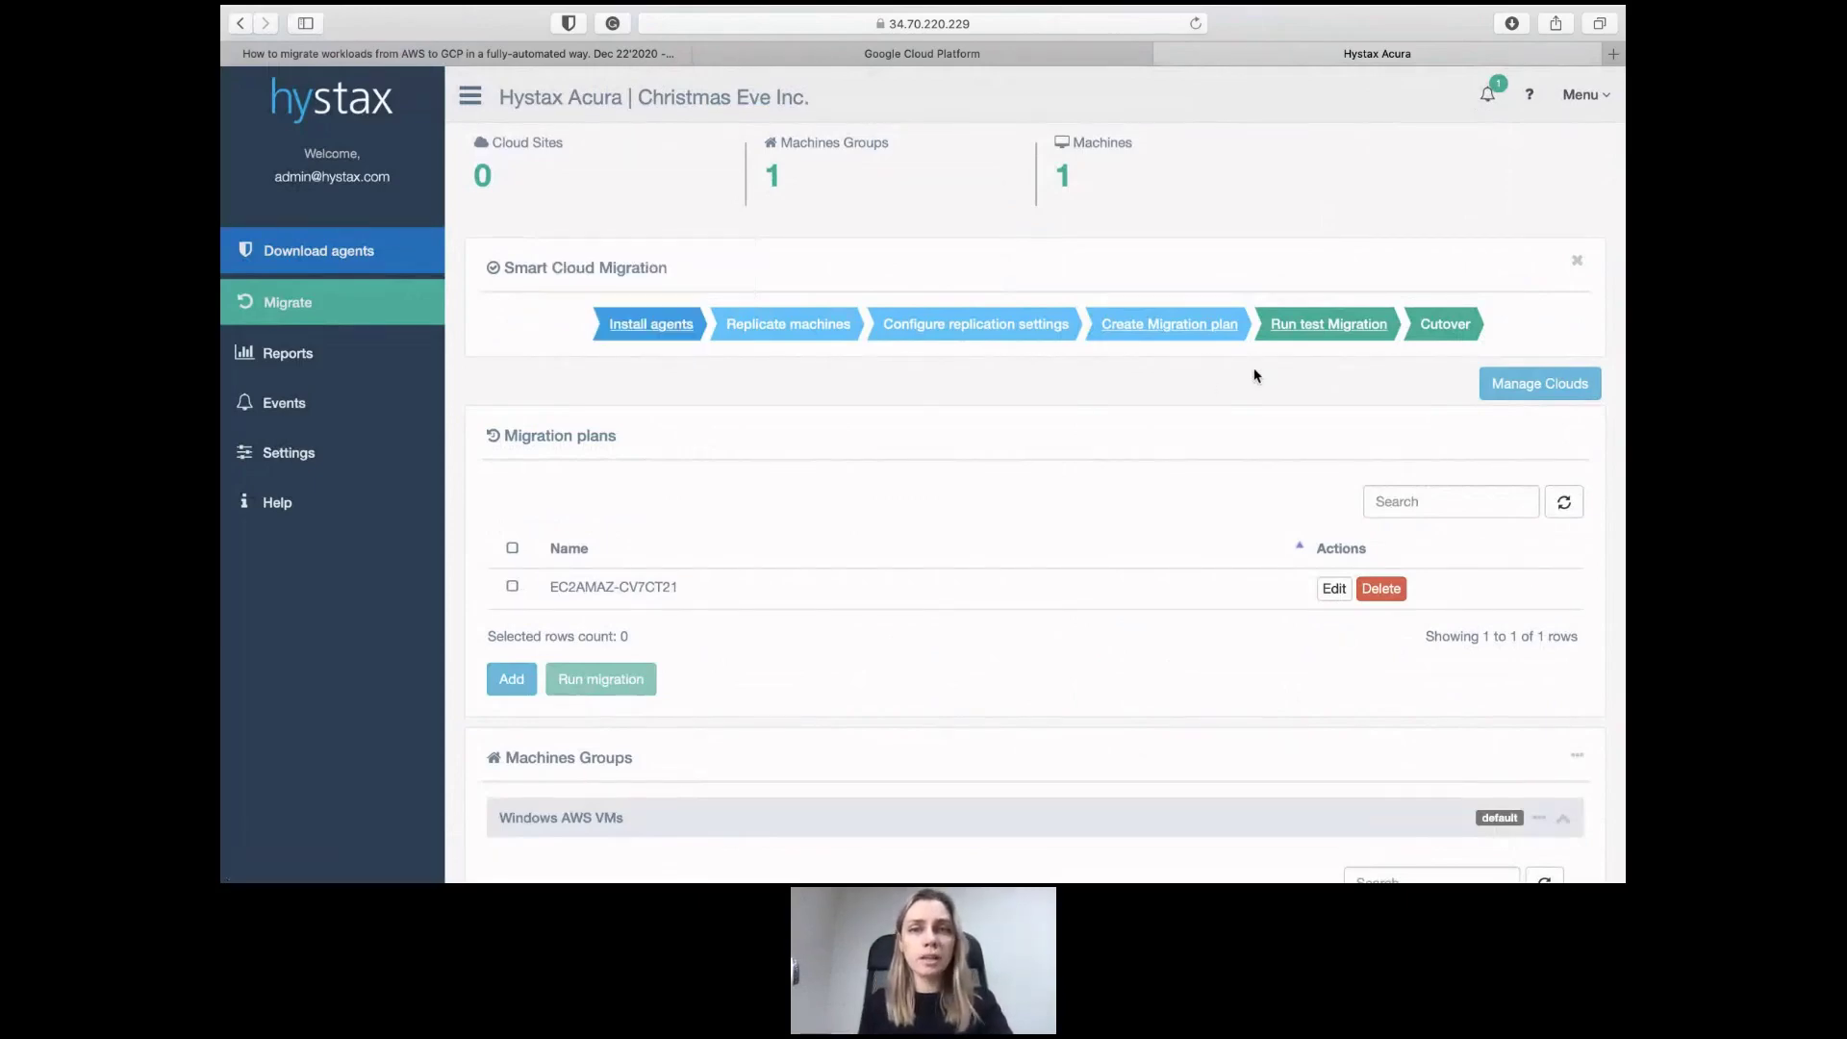
{"action": "mouse_move", "coordinate": [1460, 323]}
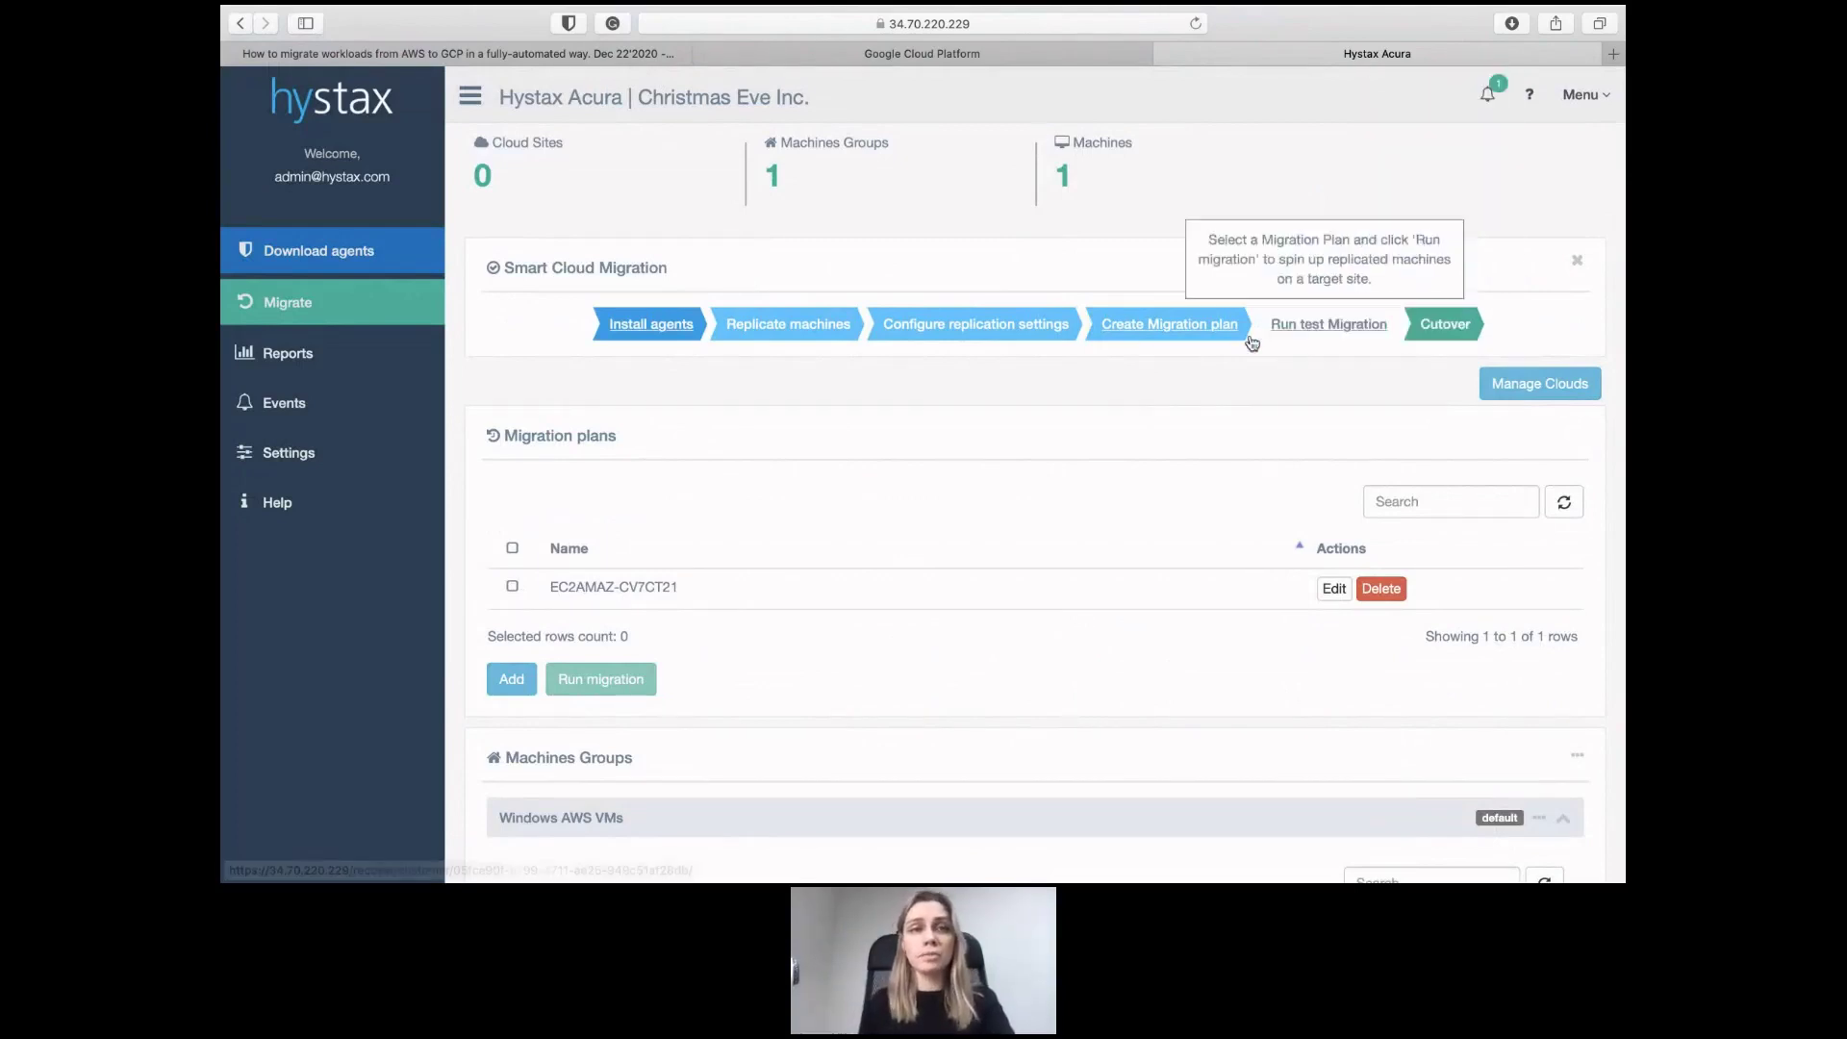
{"action": "mouse_move", "coordinate": [661, 339]}
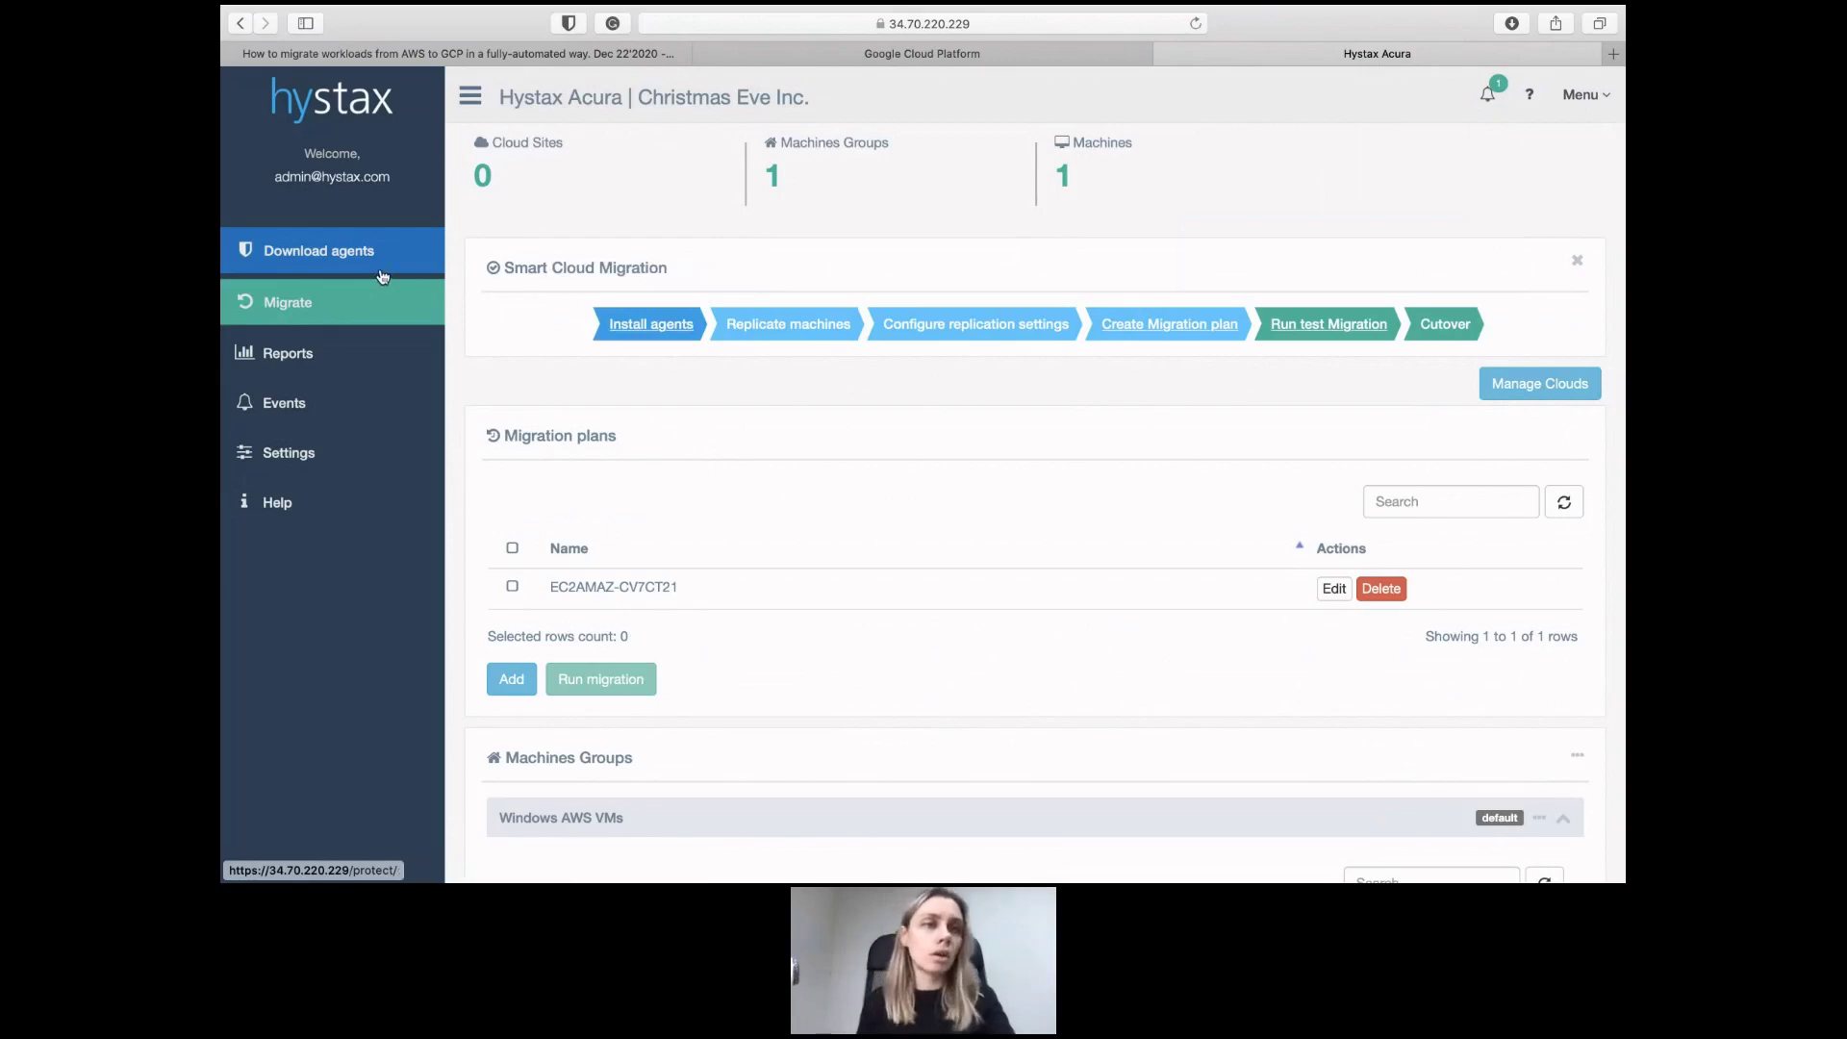
Step: Start the agent install wizard with Windows agent type and the Windows AWS VMs machines group
{"action": "left_click", "coordinate": [655, 325]}
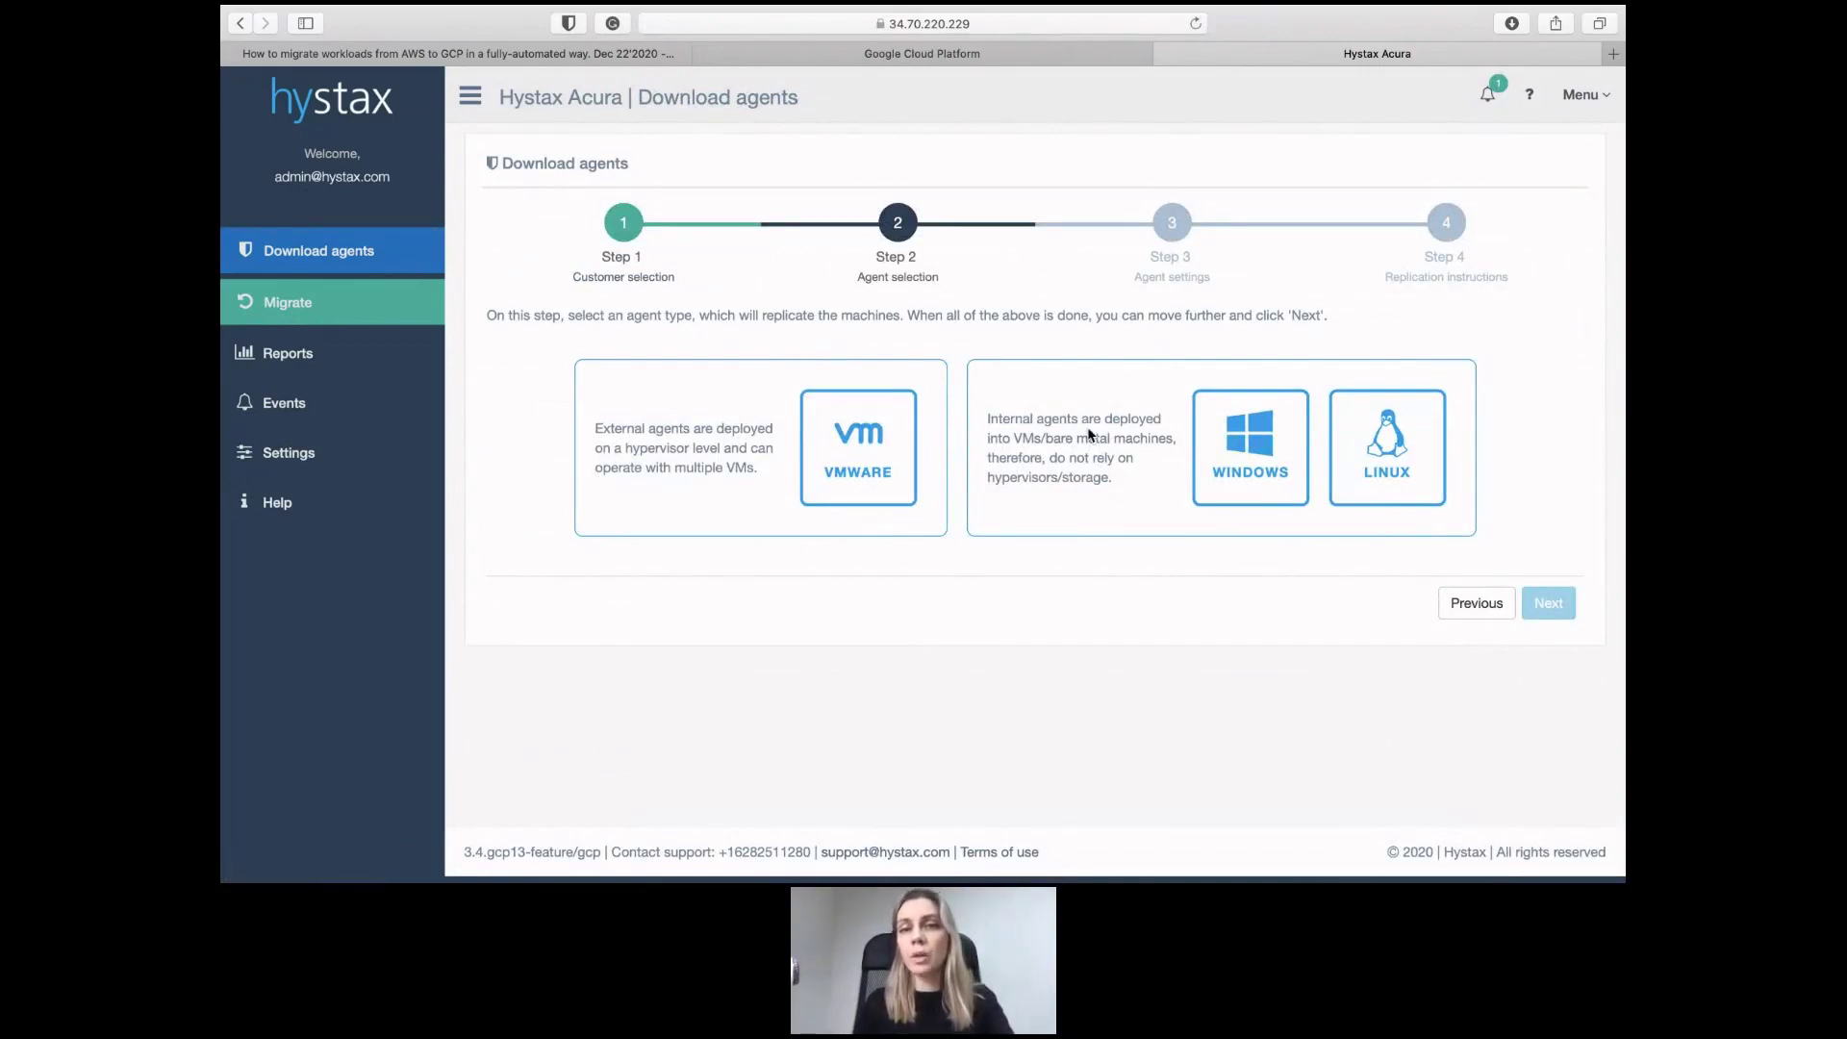
{"action": "left_click", "coordinate": [1209, 441]}
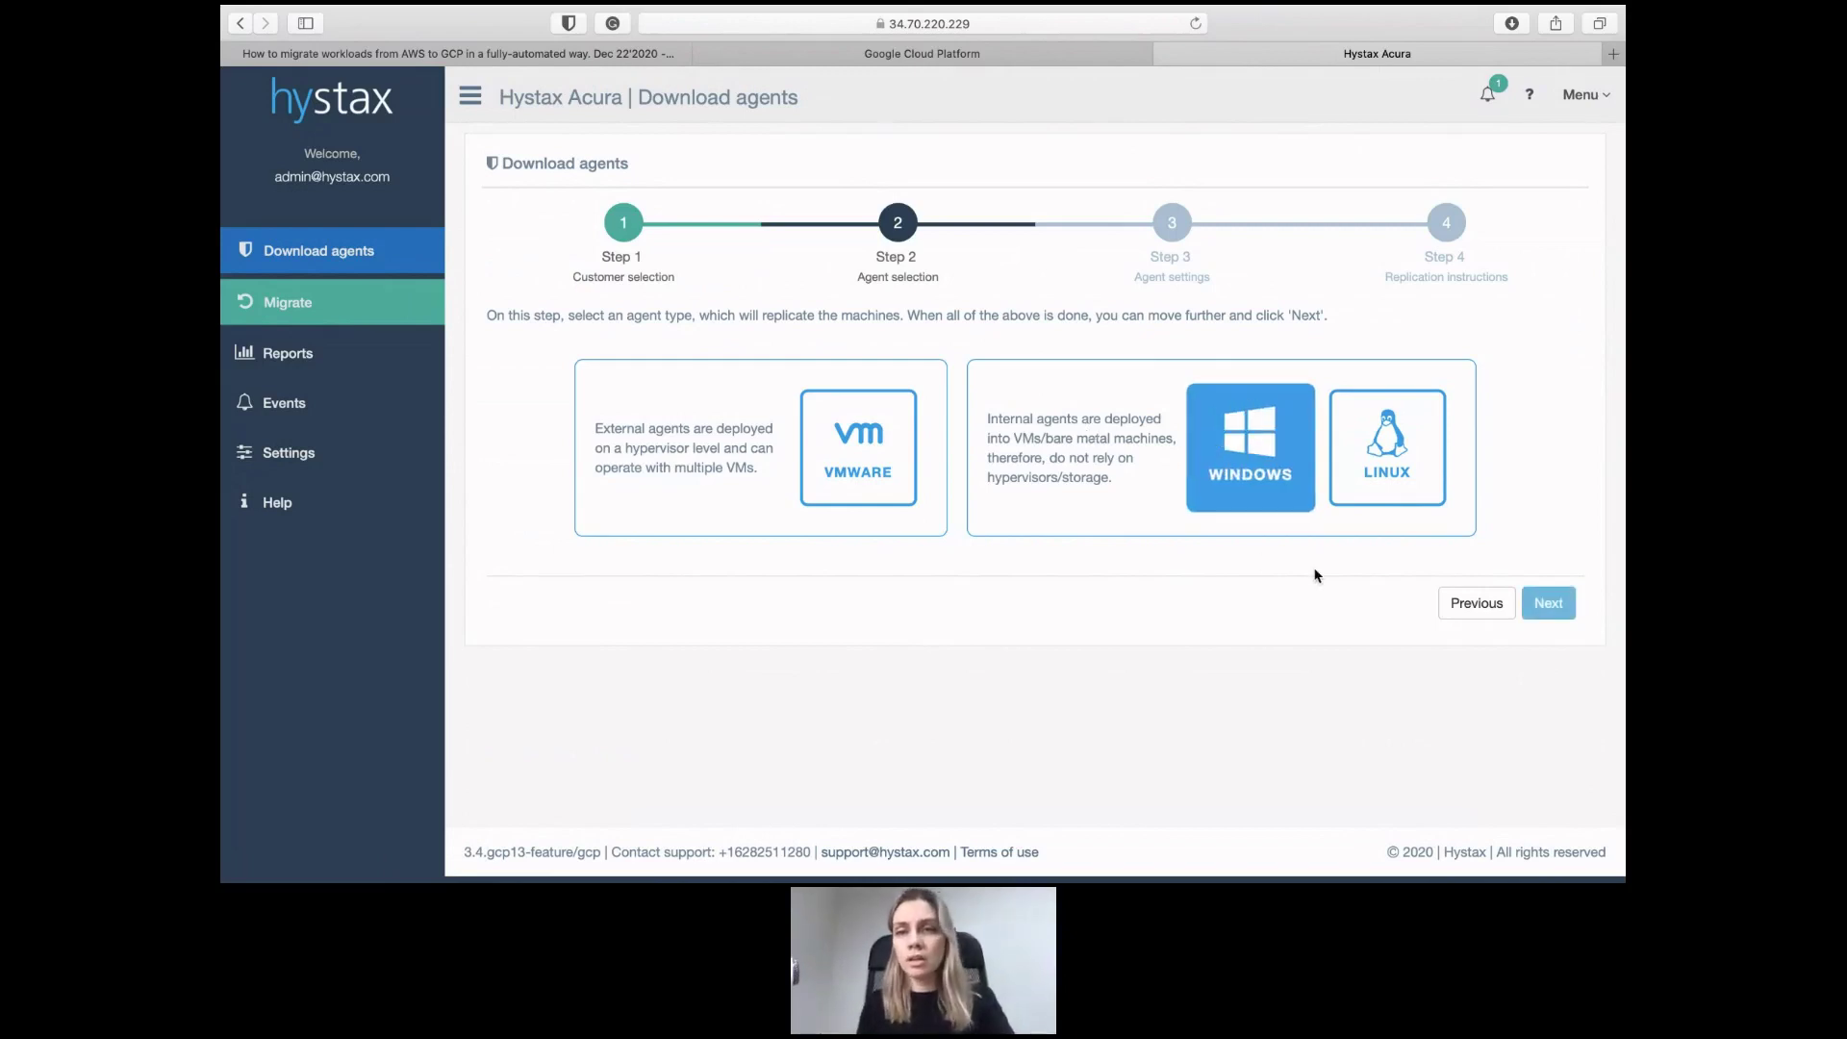
{"action": "left_click", "coordinate": [1549, 602]}
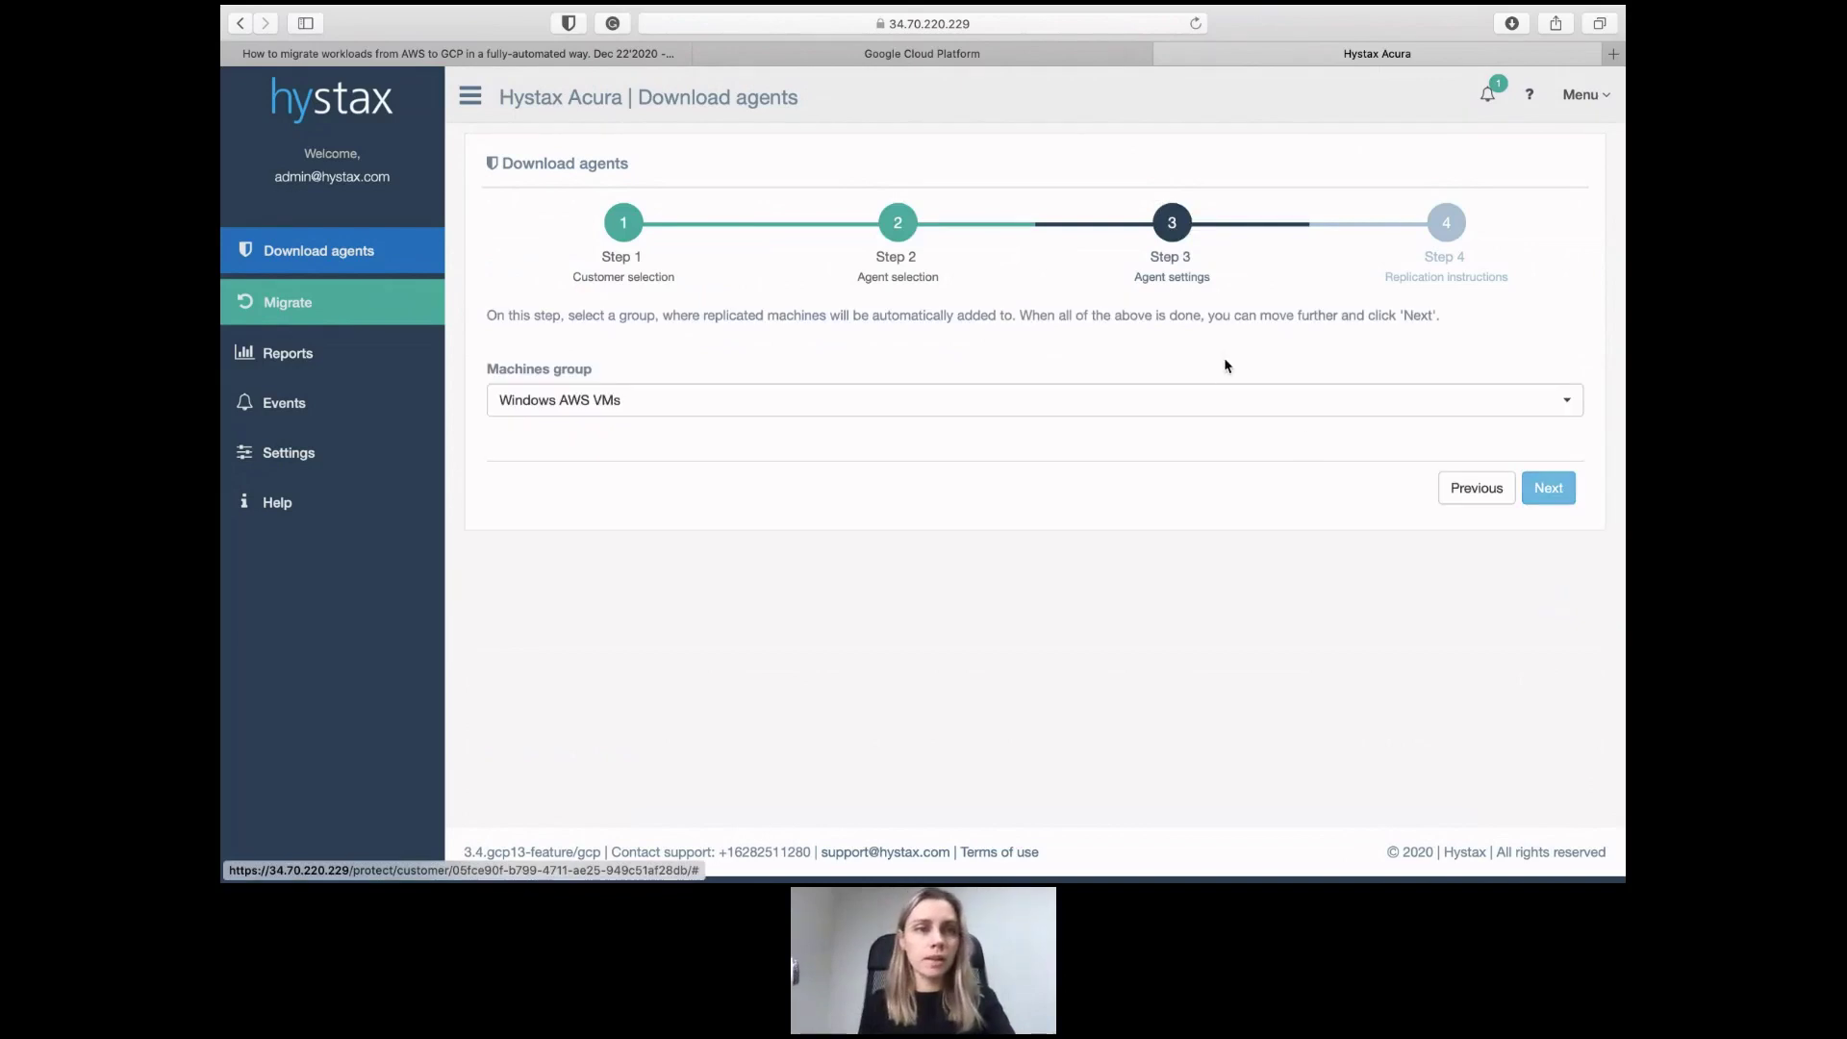
{"action": "left_click", "coordinate": [824, 400]}
{"action": "left_click", "coordinate": [823, 397]}
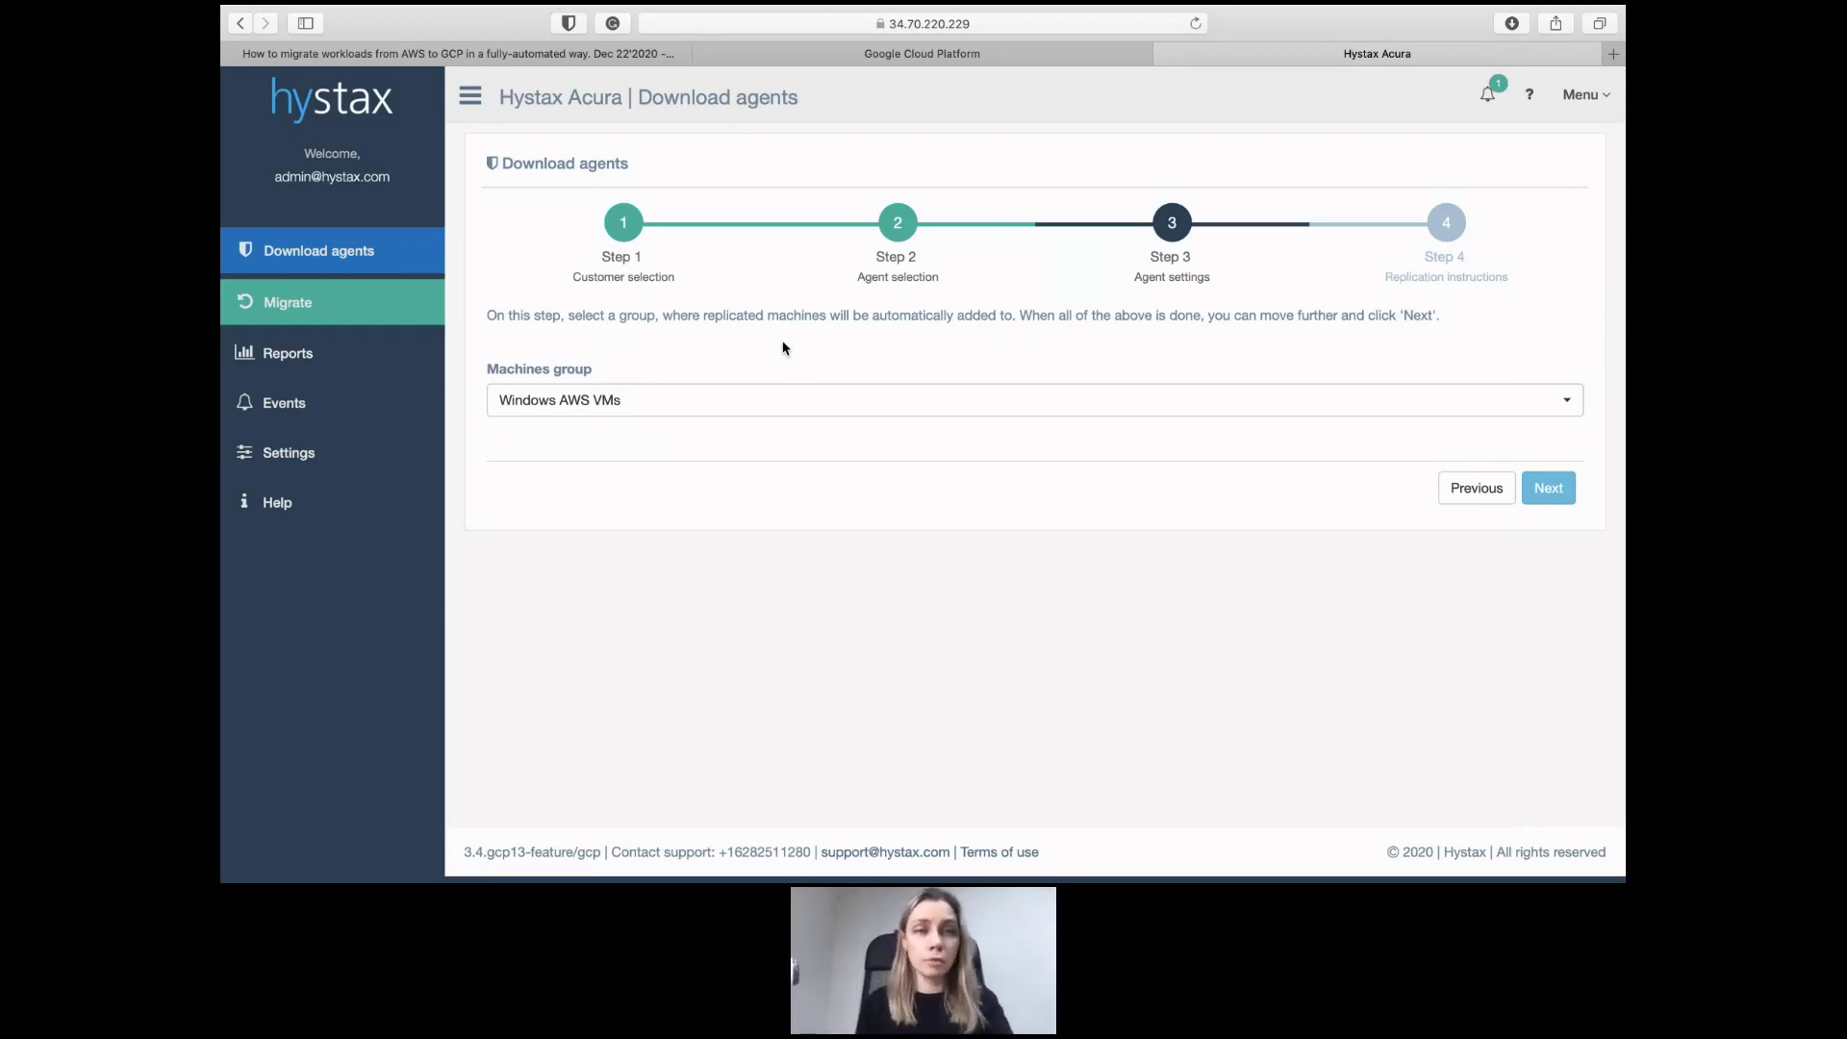
Step: Download the zipped Windows agent package, allow it, and move to the Windows server desktop
{"action": "left_click", "coordinate": [1557, 498]}
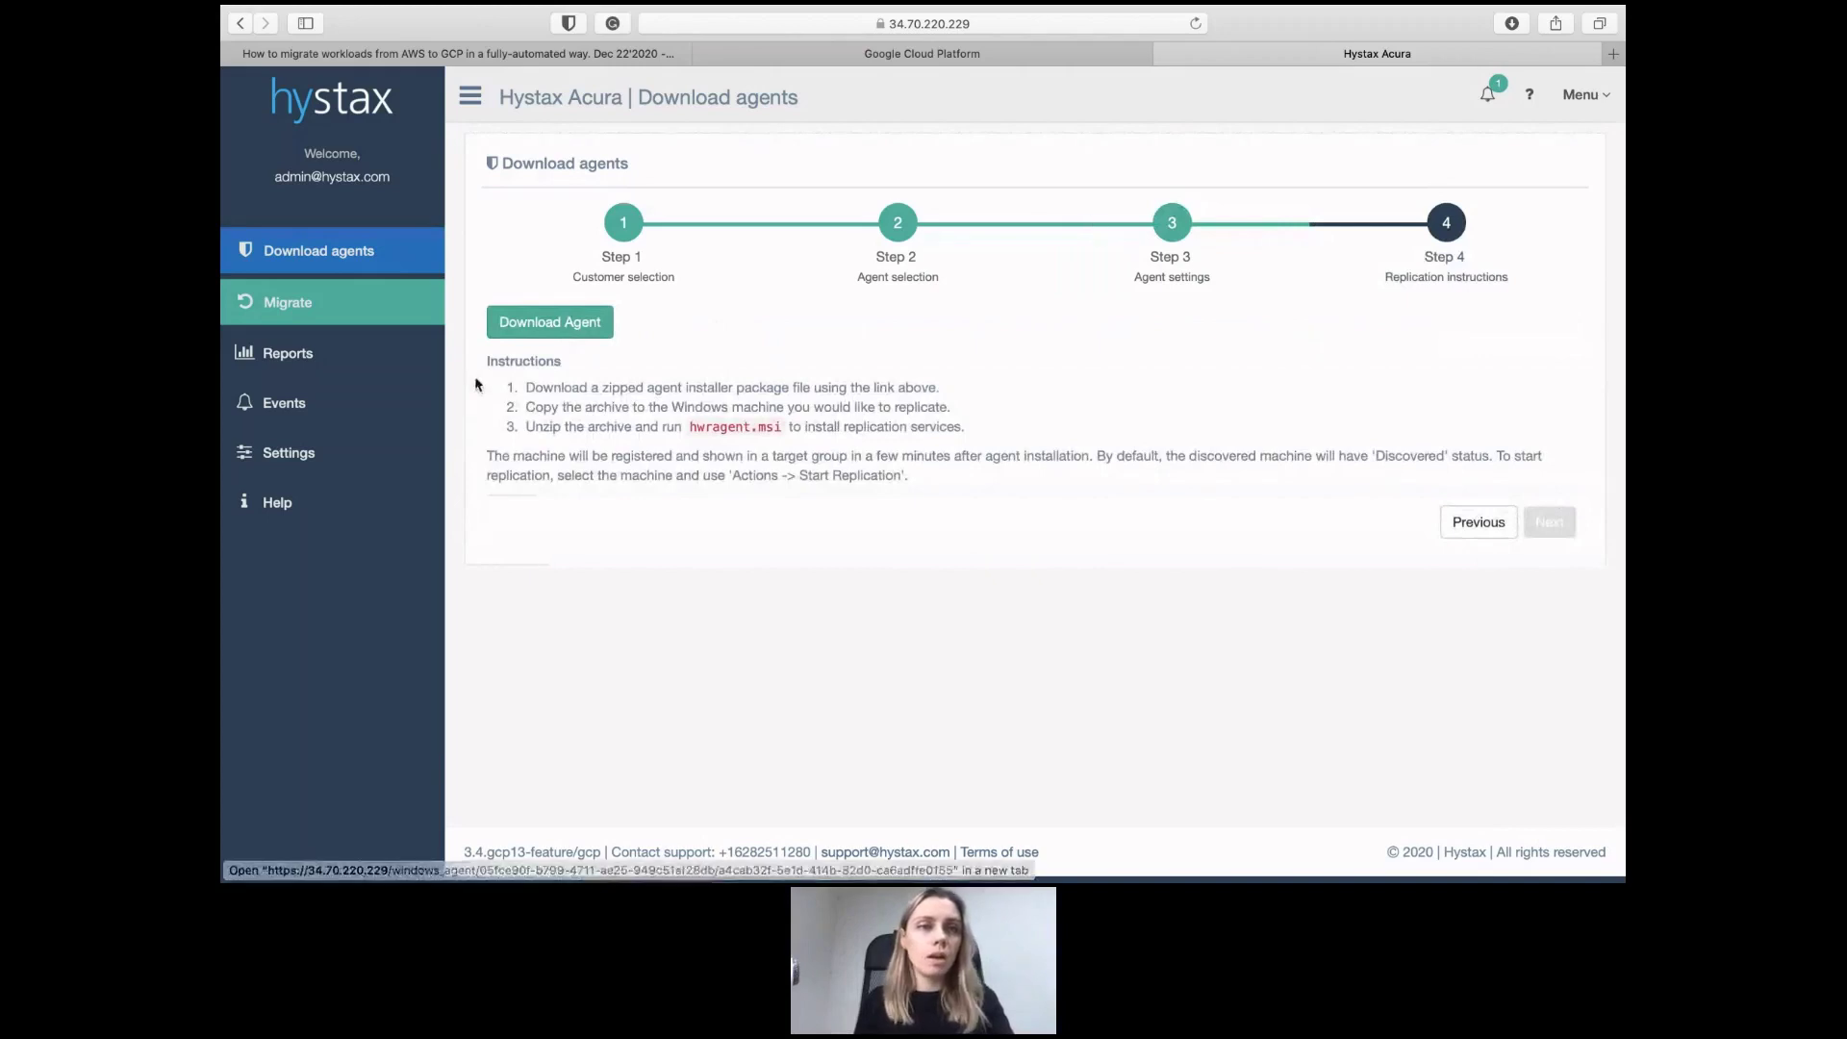
{"action": "left_click", "coordinate": [542, 327]}
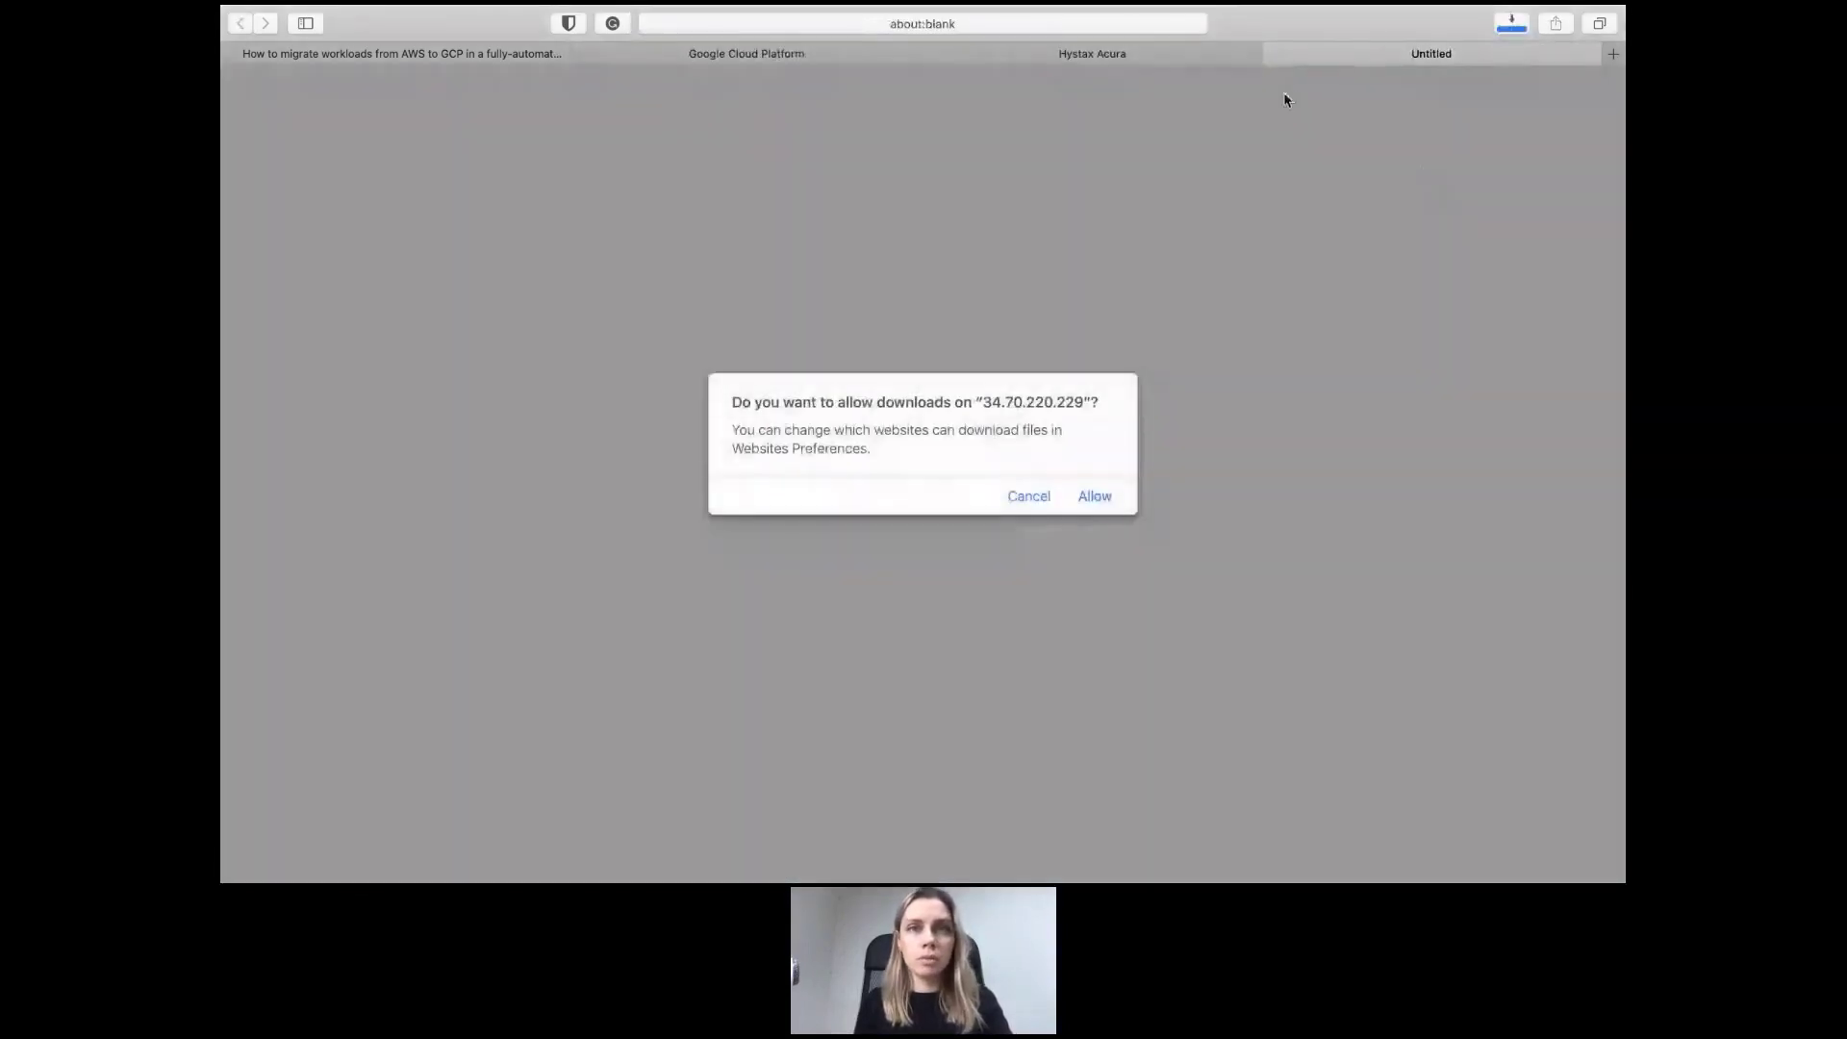
{"action": "left_click", "coordinate": [1098, 497]}
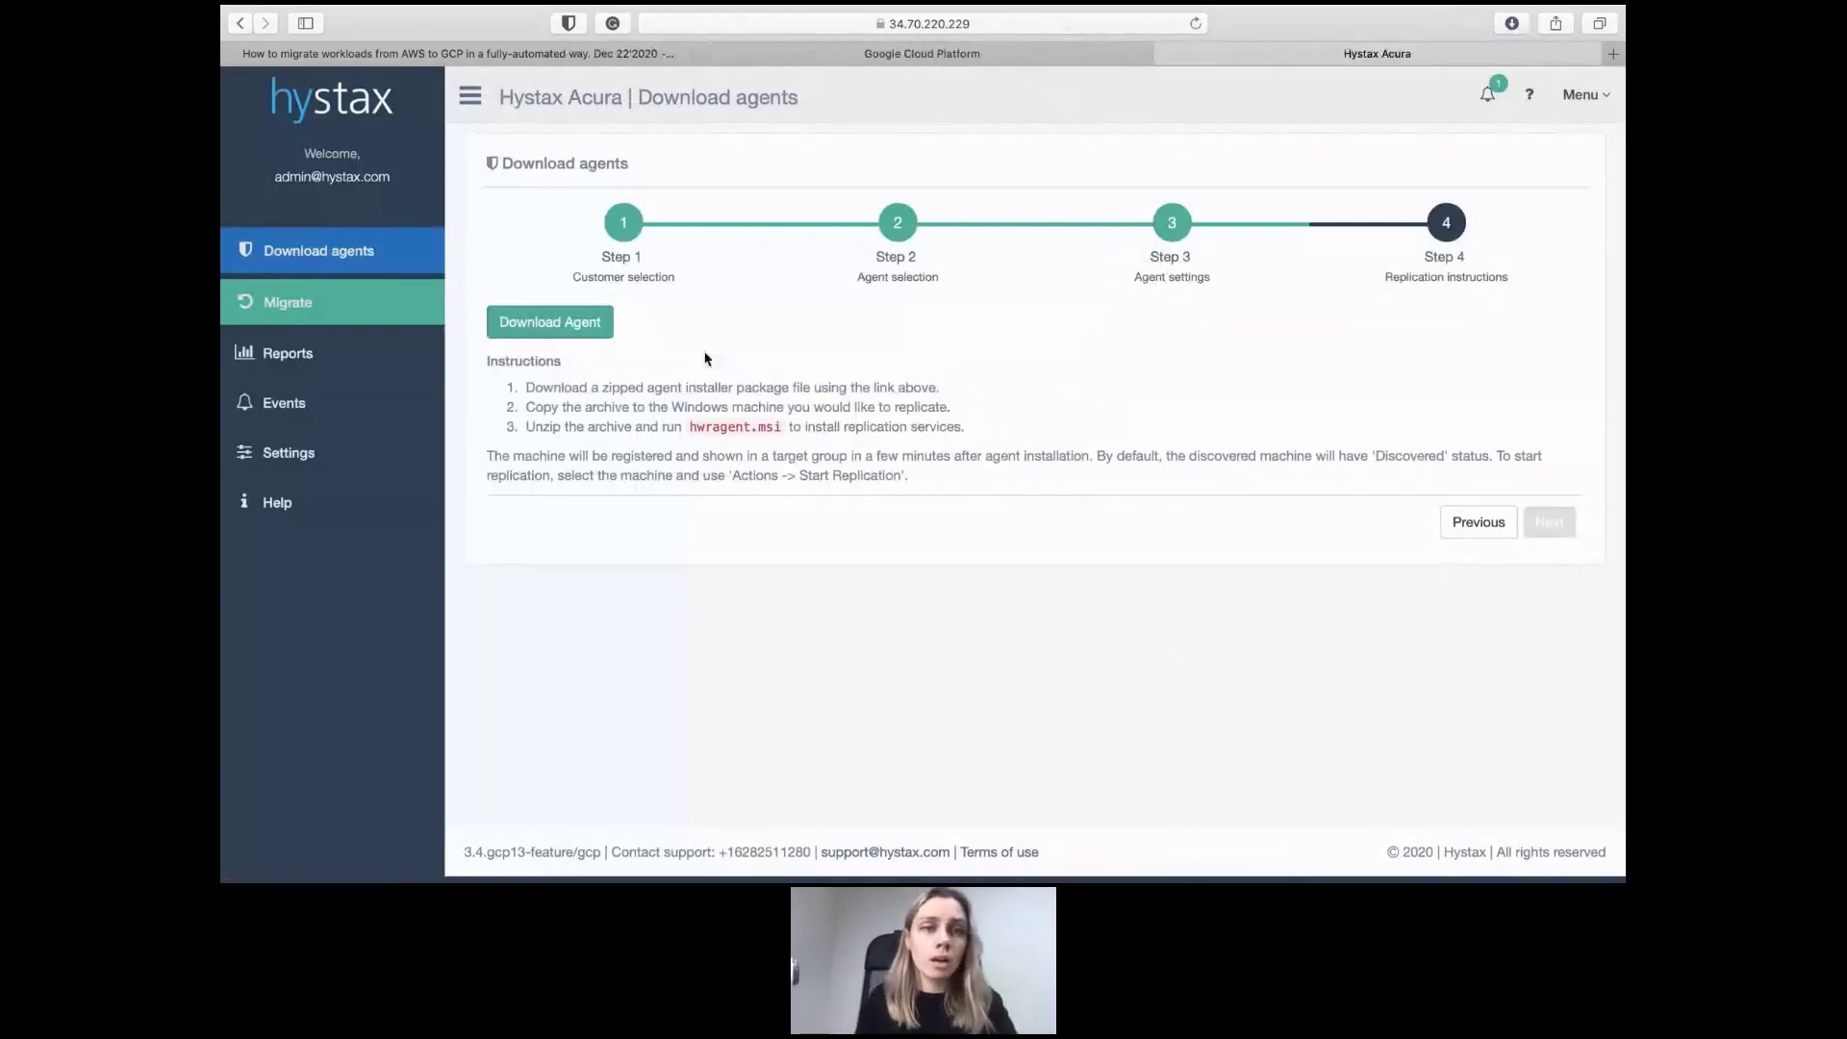
{"action": "key", "text": "ctrl+Left"}
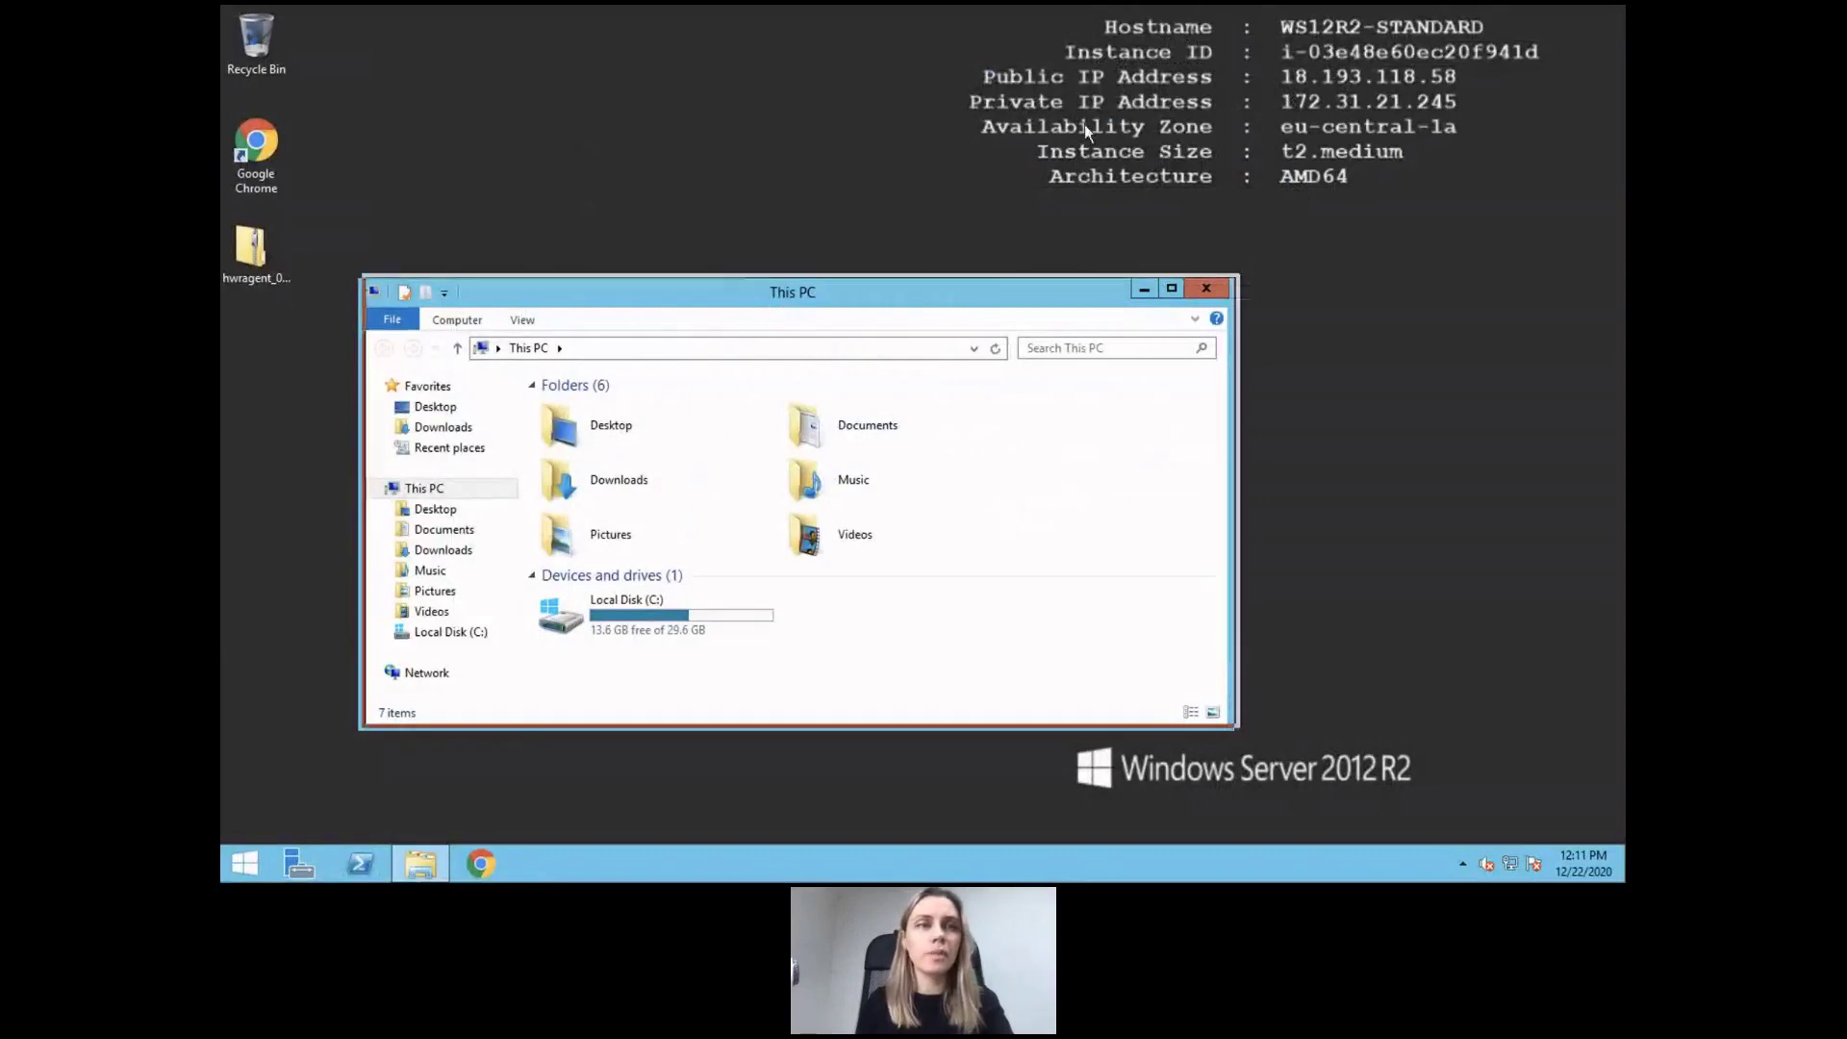
Step: Extract the hwragent zip to the hwragent_05fce90f folder and select repman.conf inside it
{"action": "left_click_drag", "start_coordinate": [1084, 124], "coordinate": [1087, 123]}
{"action": "left_click", "coordinate": [460, 297]}
{"action": "left_click", "coordinate": [270, 248]}
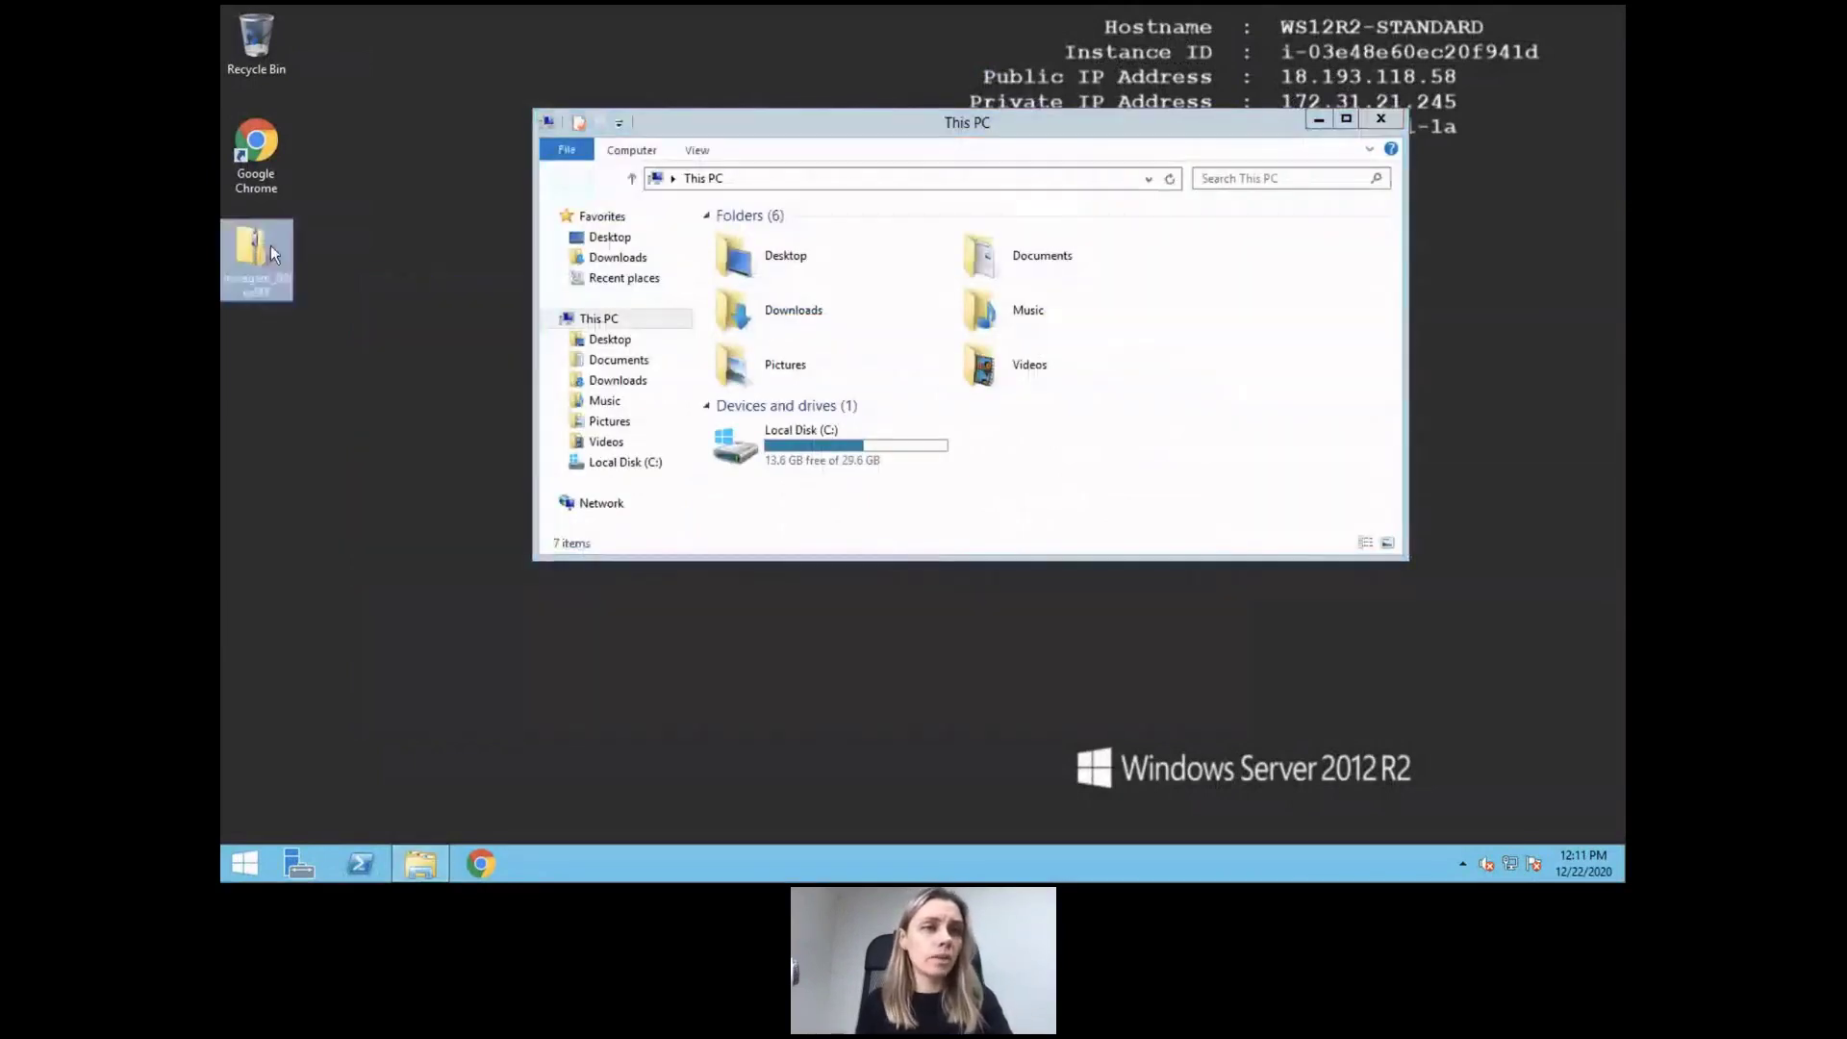
{"action": "left_click", "coordinate": [434, 261]}
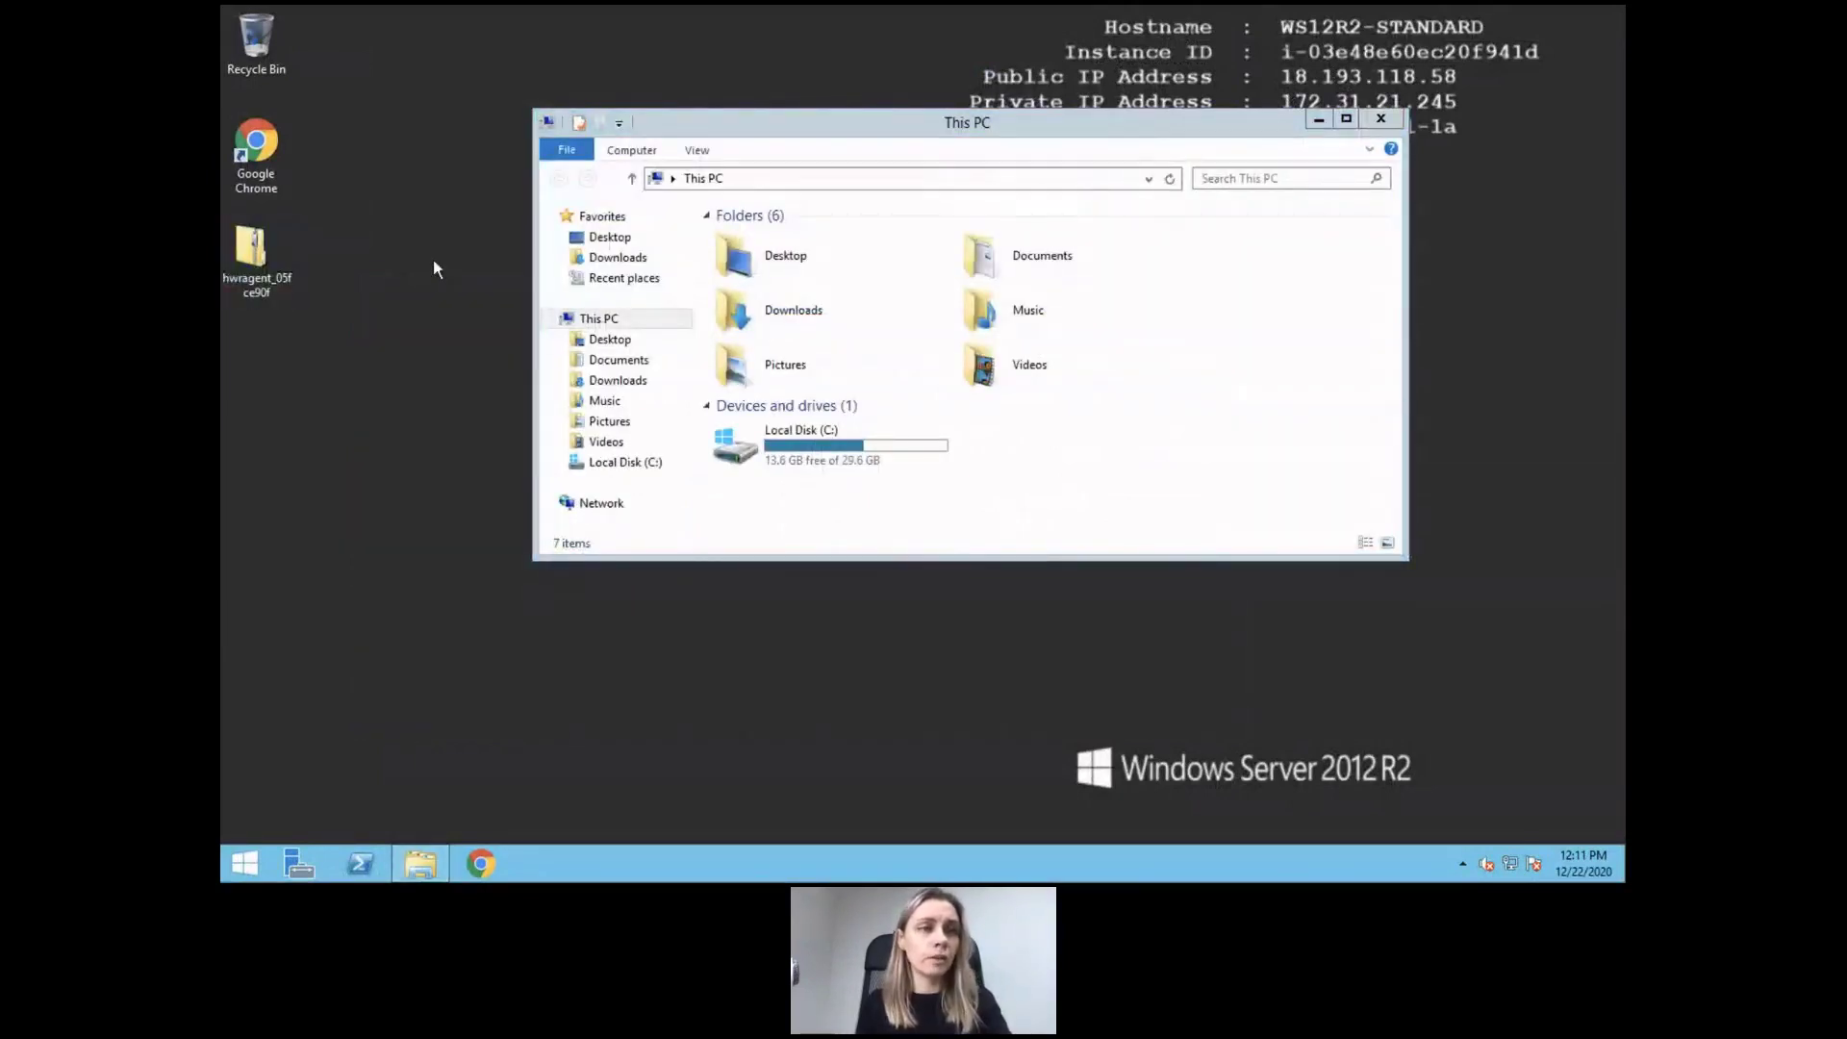
{"action": "right_click", "coordinate": [259, 279]}
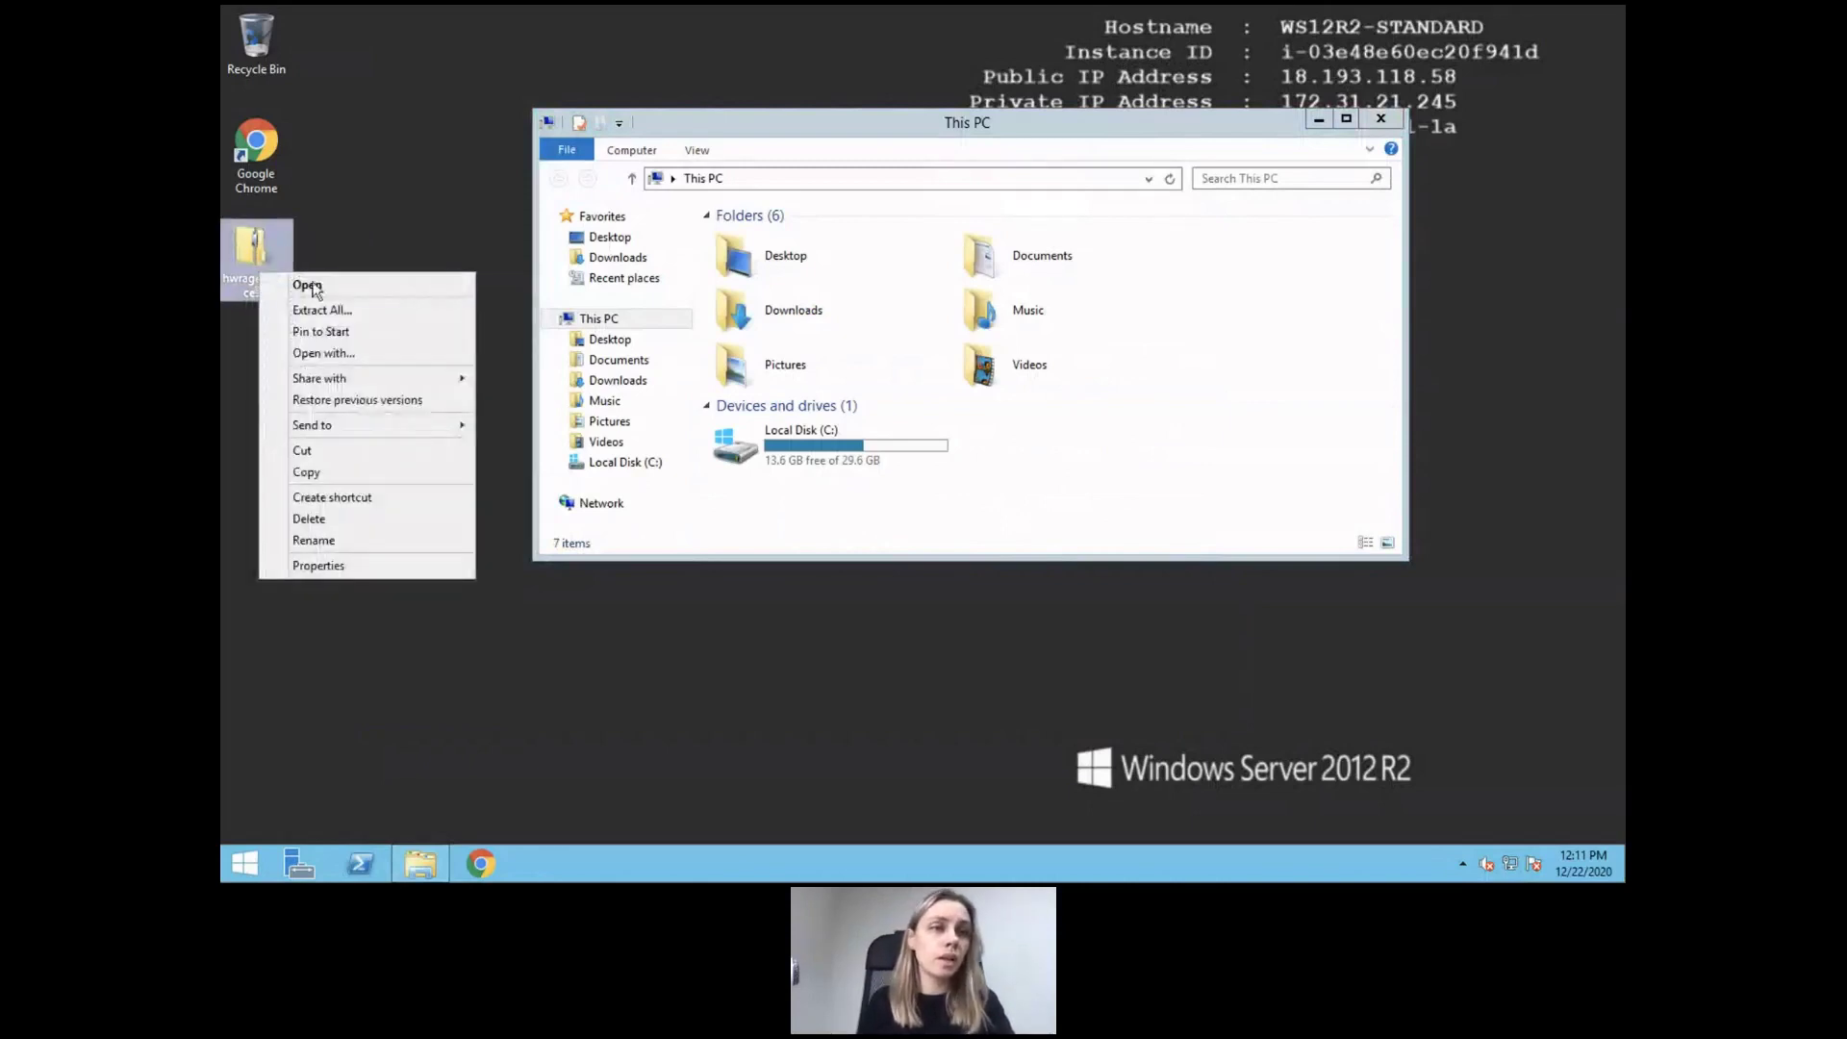
{"action": "left_click", "coordinate": [361, 310]}
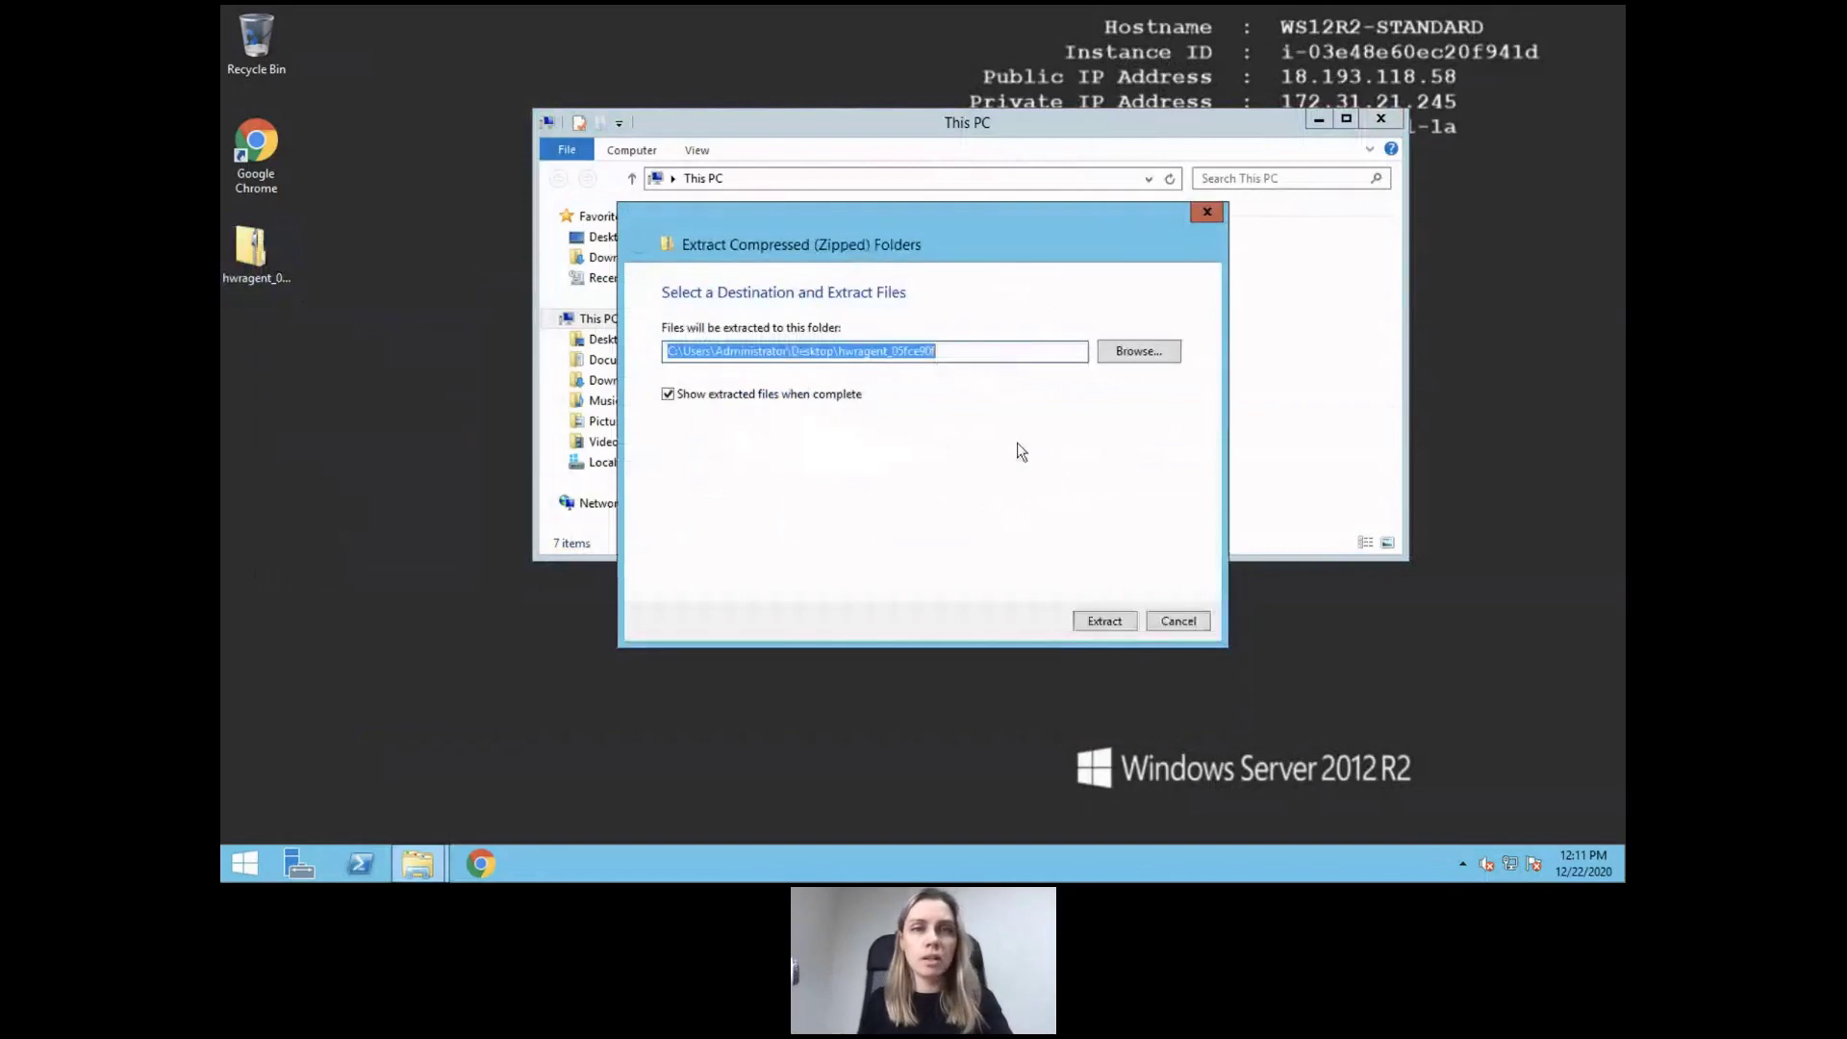
{"action": "left_click", "coordinate": [1106, 621]}
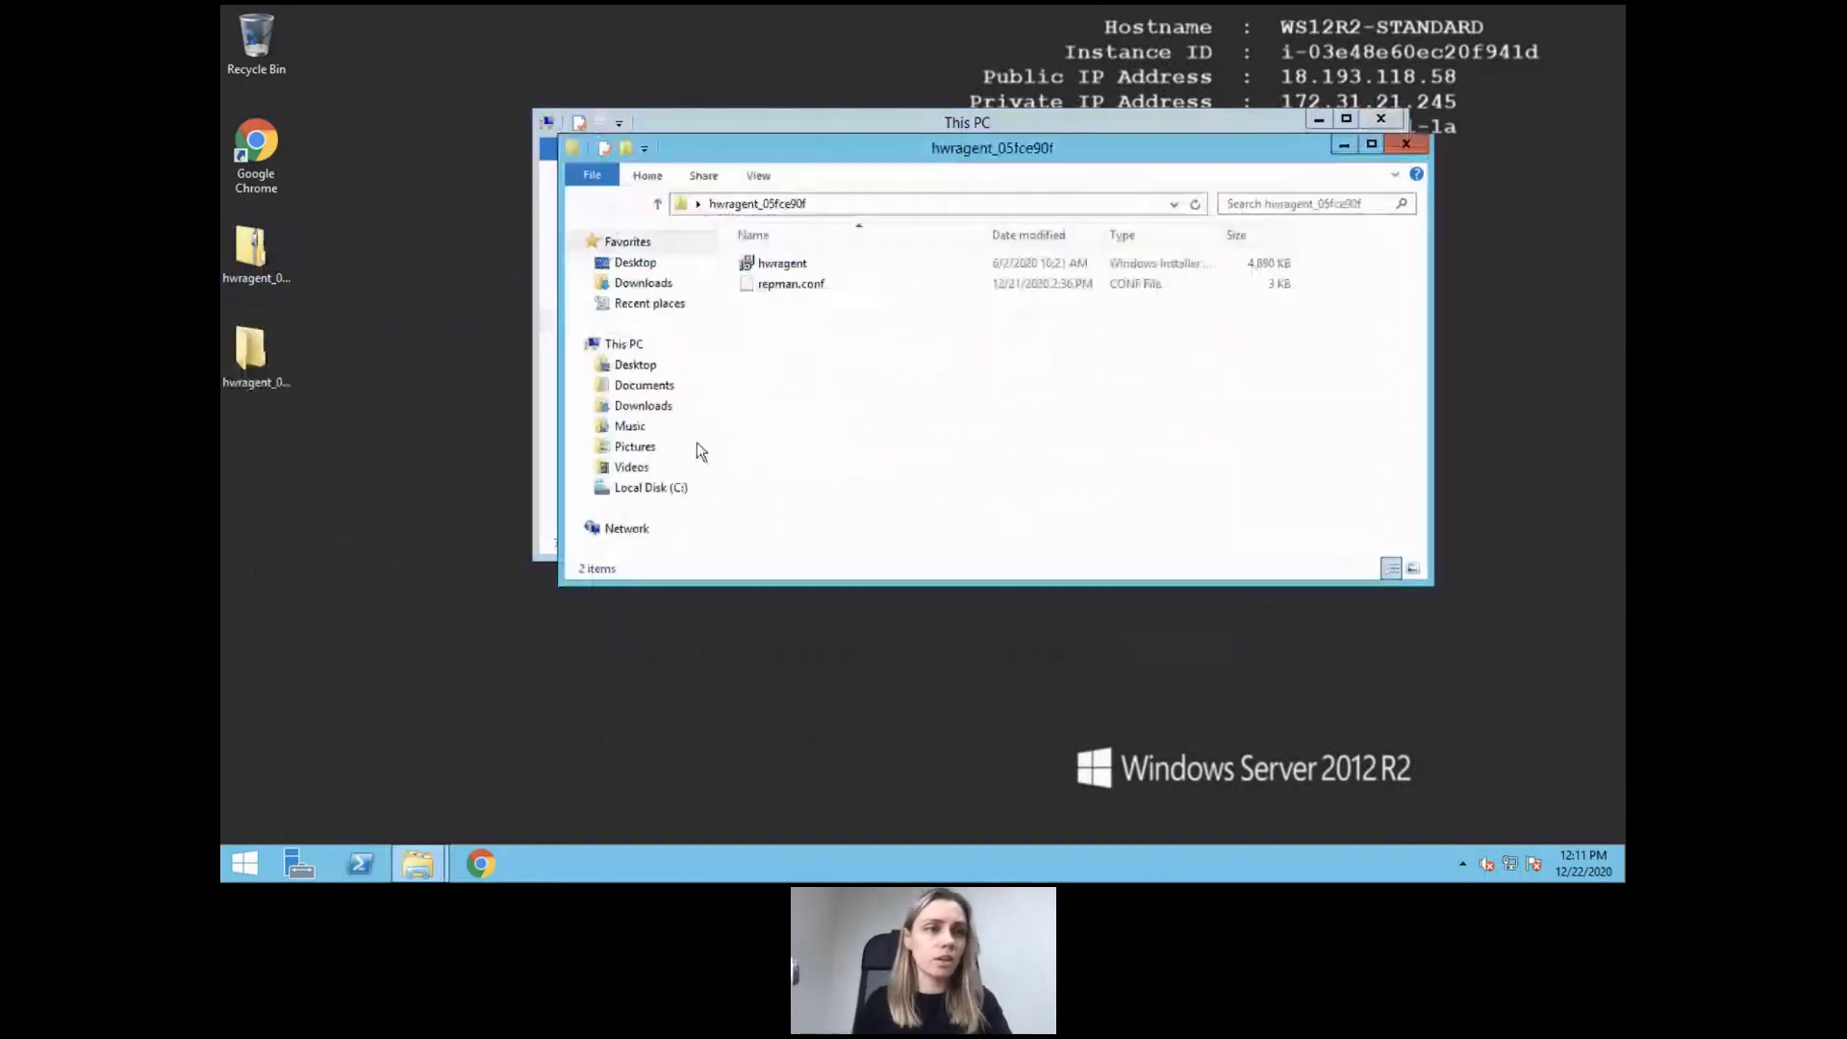
{"action": "left_click", "coordinate": [269, 358]}
{"action": "left_click", "coordinate": [840, 347]}
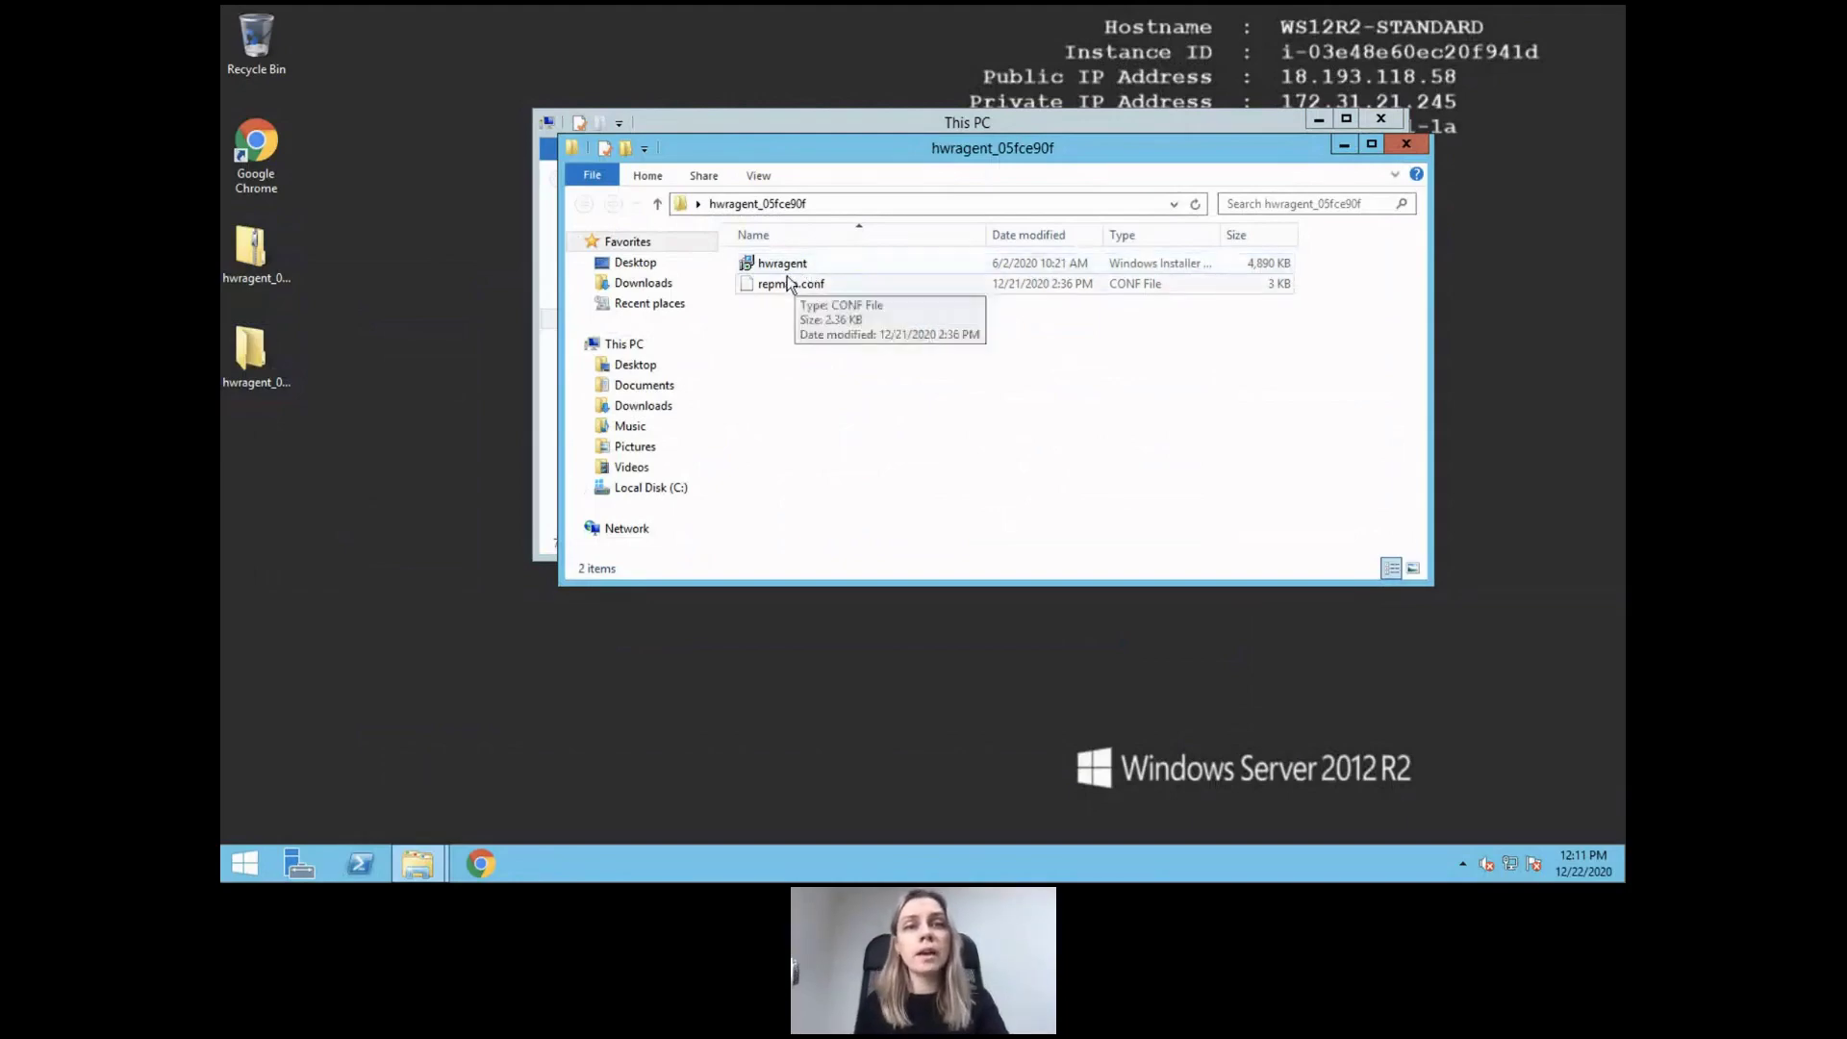
{"action": "left_click", "coordinate": [789, 282]}
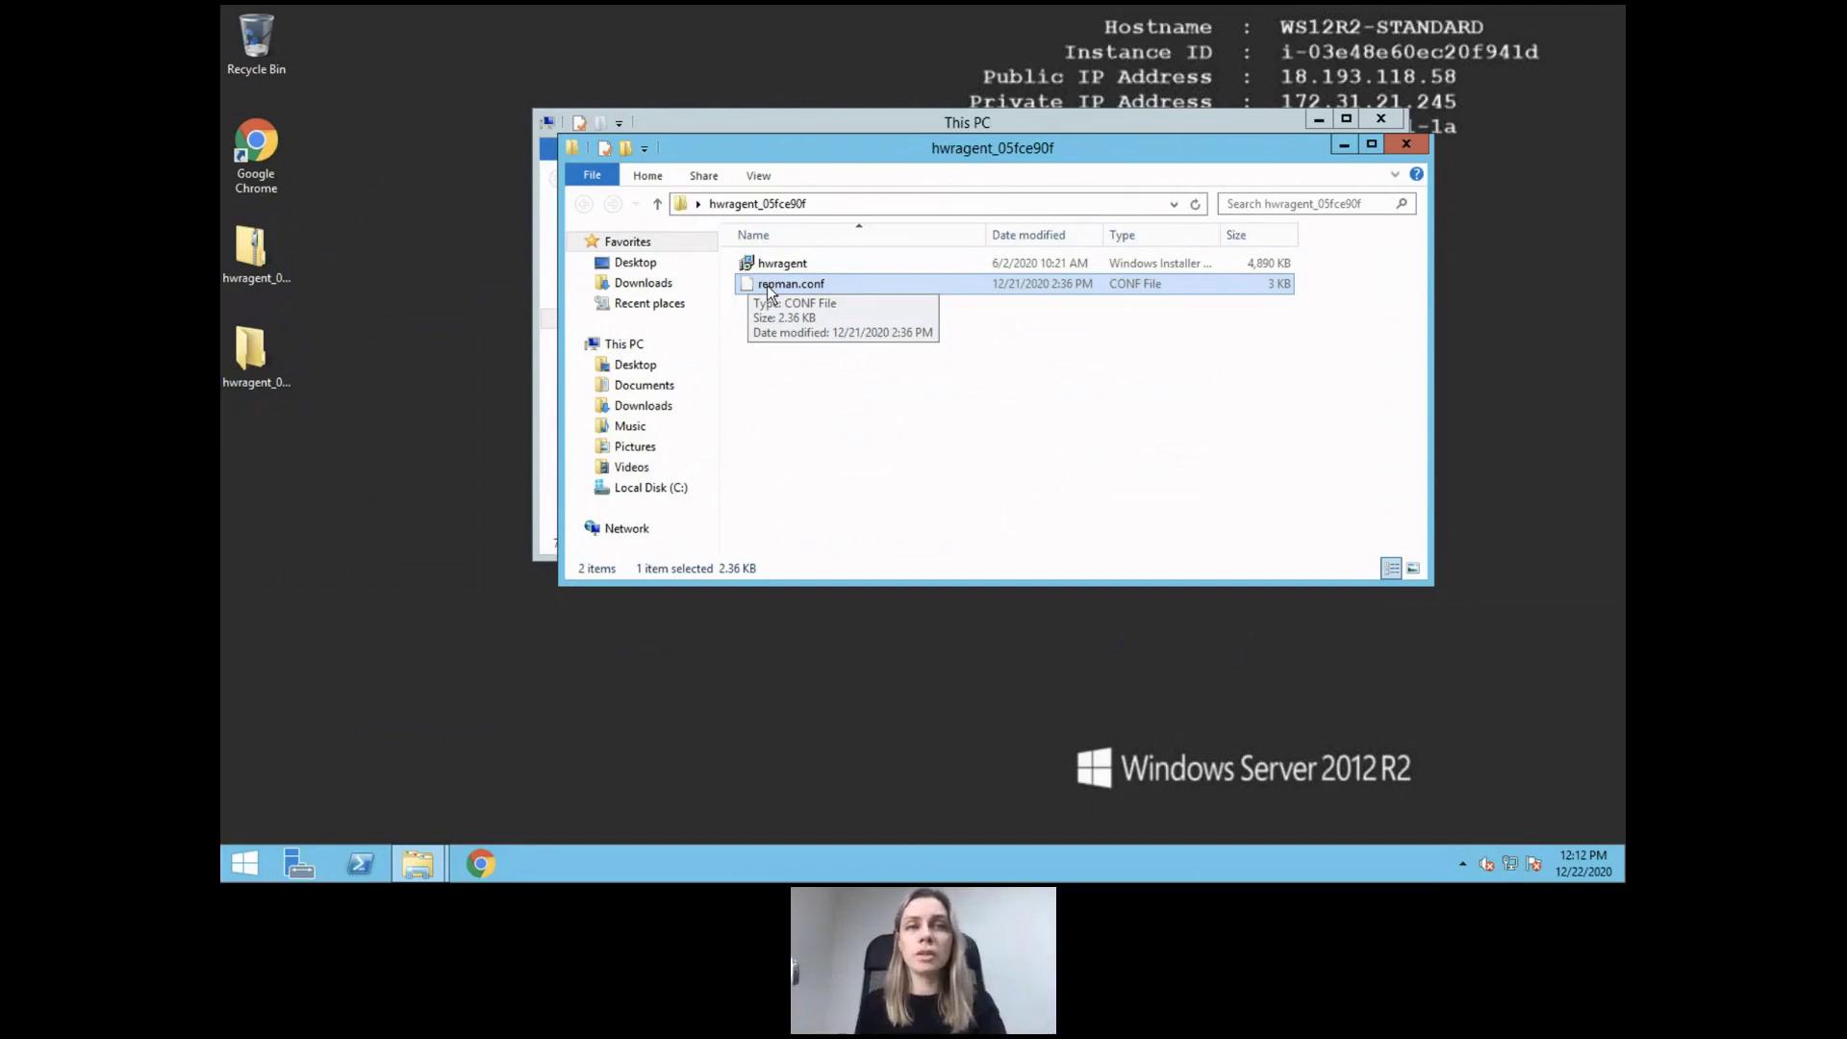
Step: Open repman.conf in Notepad twice and close it each time
{"action": "right_click", "coordinate": [768, 287]}
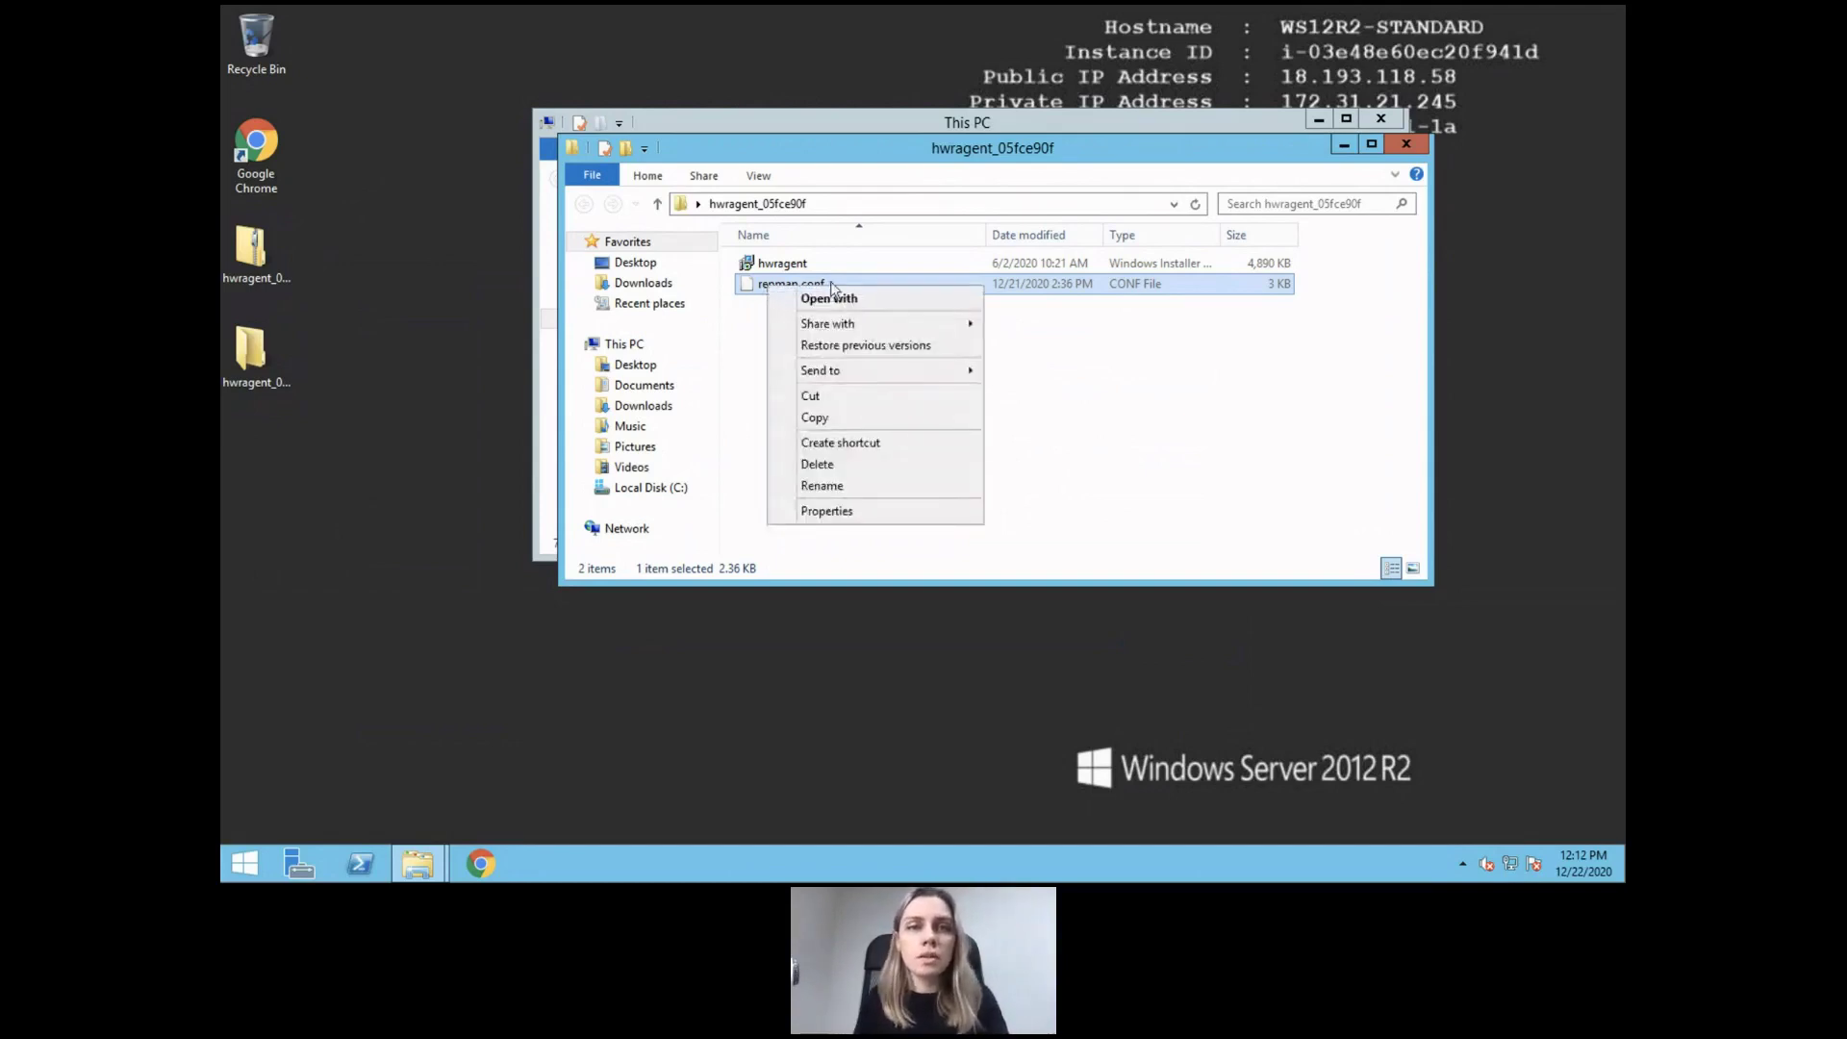
{"action": "left_click", "coordinate": [839, 296]}
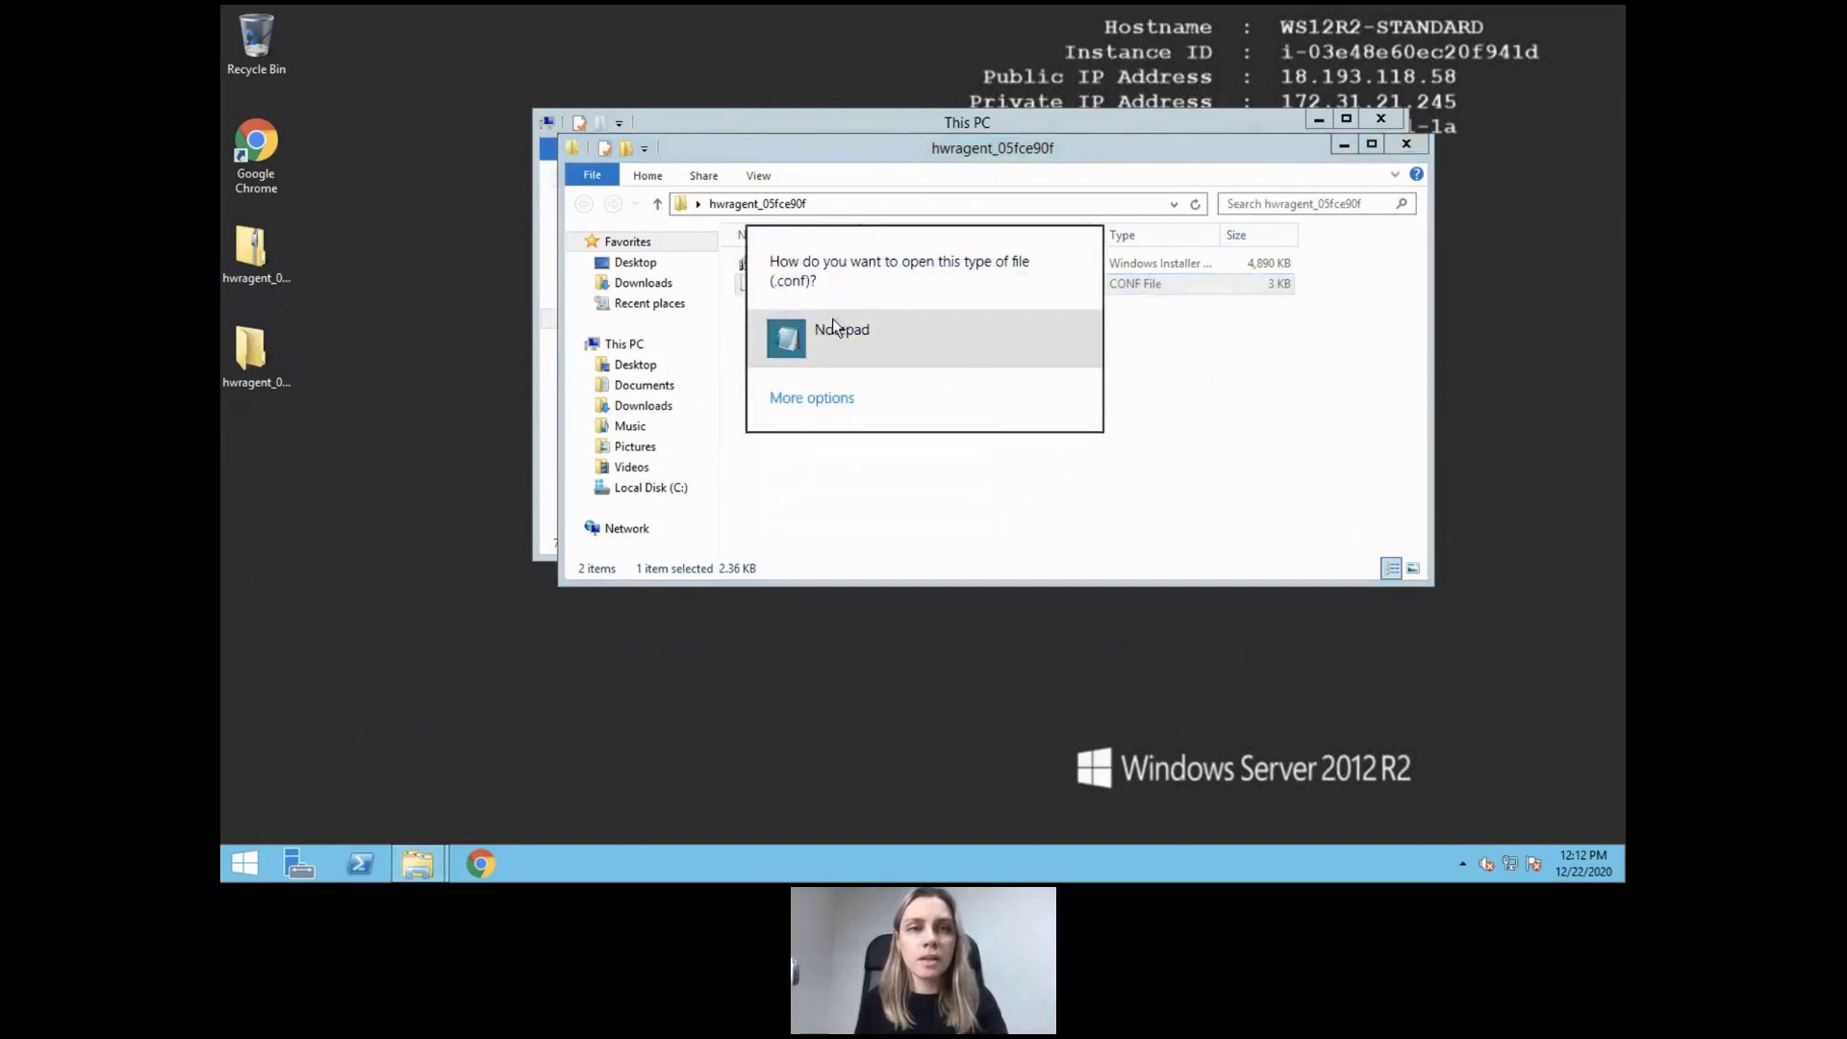
{"action": "left_click", "coordinate": [834, 320]}
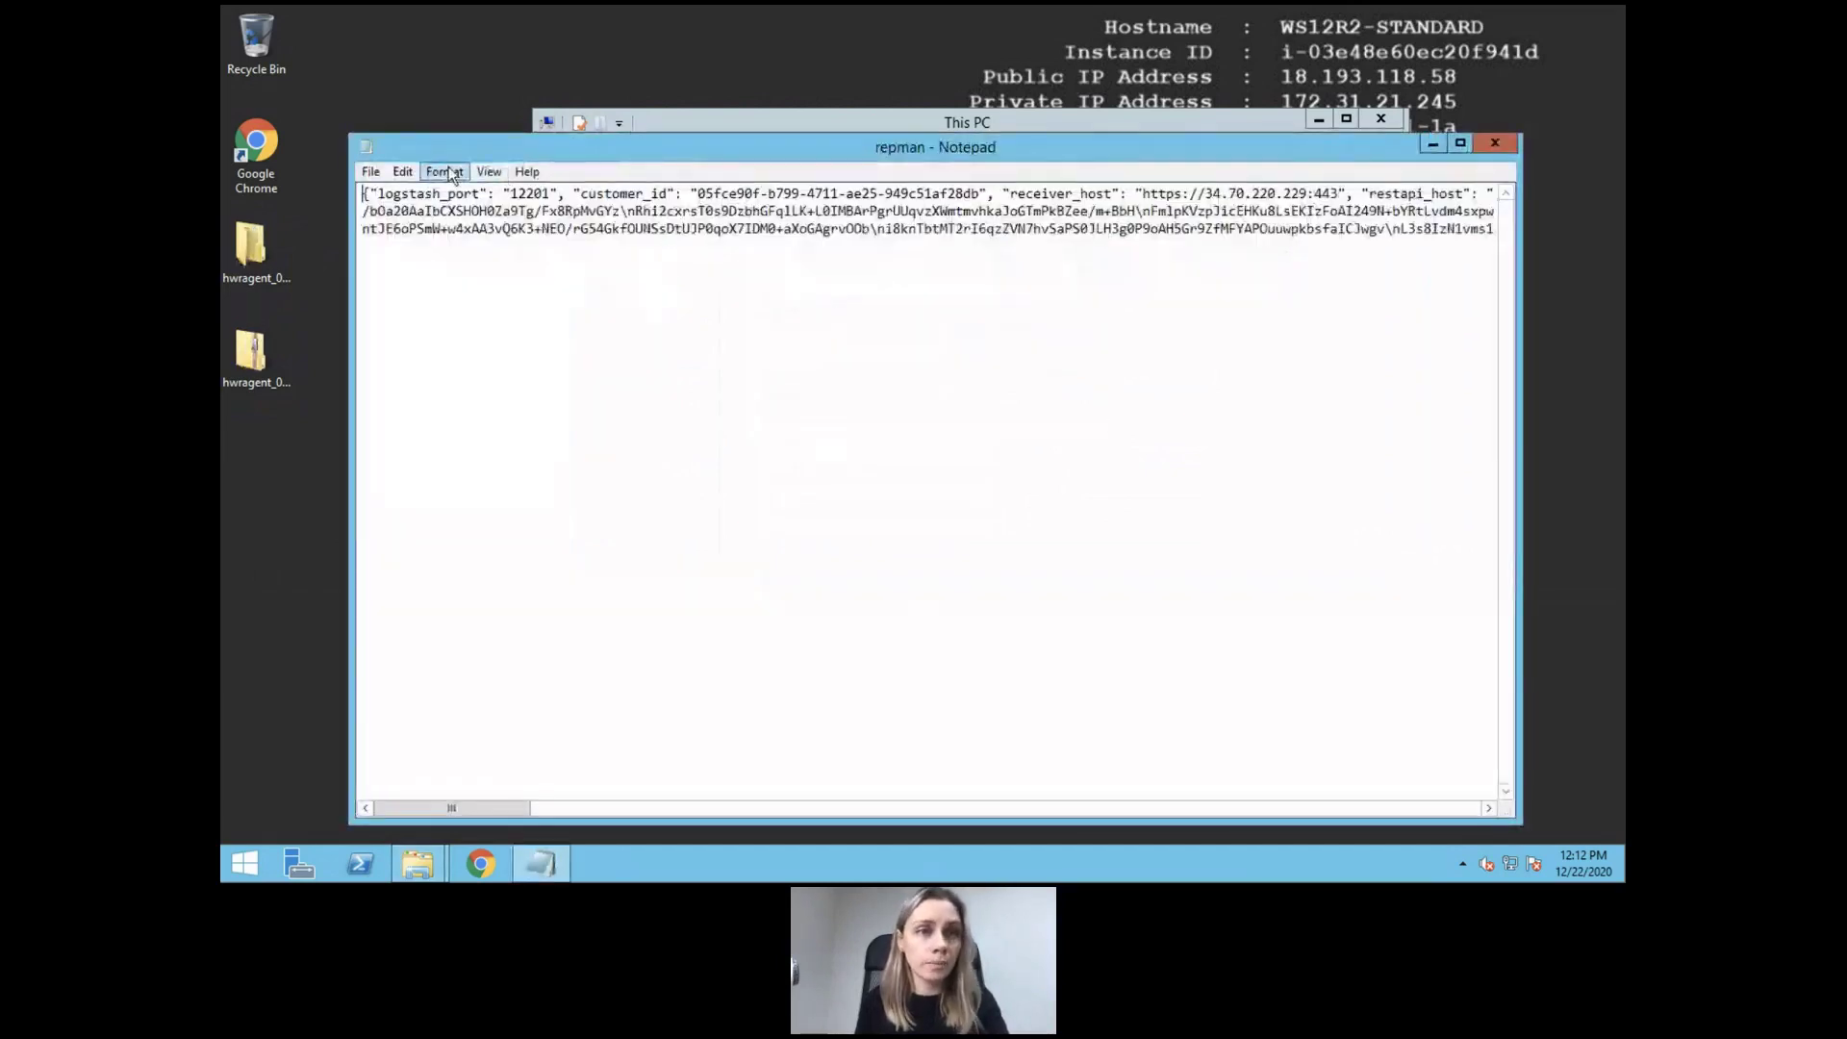
{"action": "left_click", "coordinate": [448, 173]}
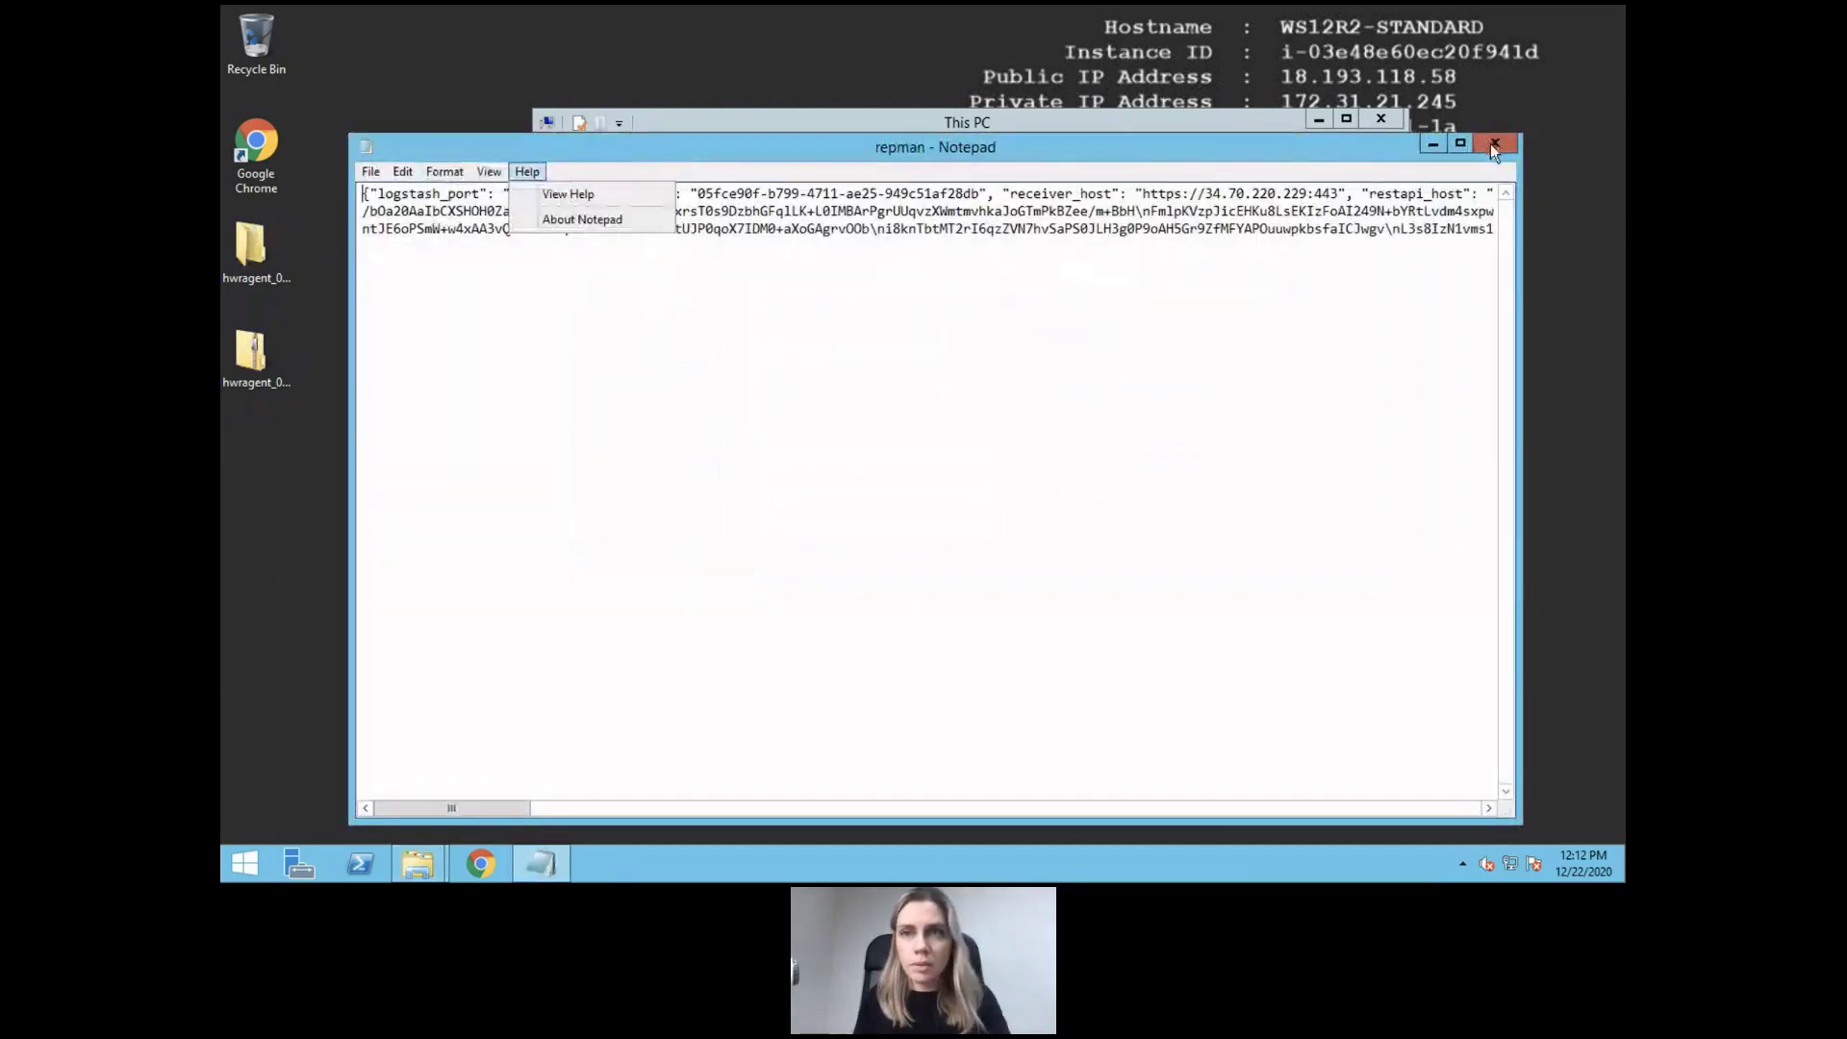
{"action": "left_click", "coordinate": [1494, 142]}
{"action": "right_click", "coordinate": [778, 282]}
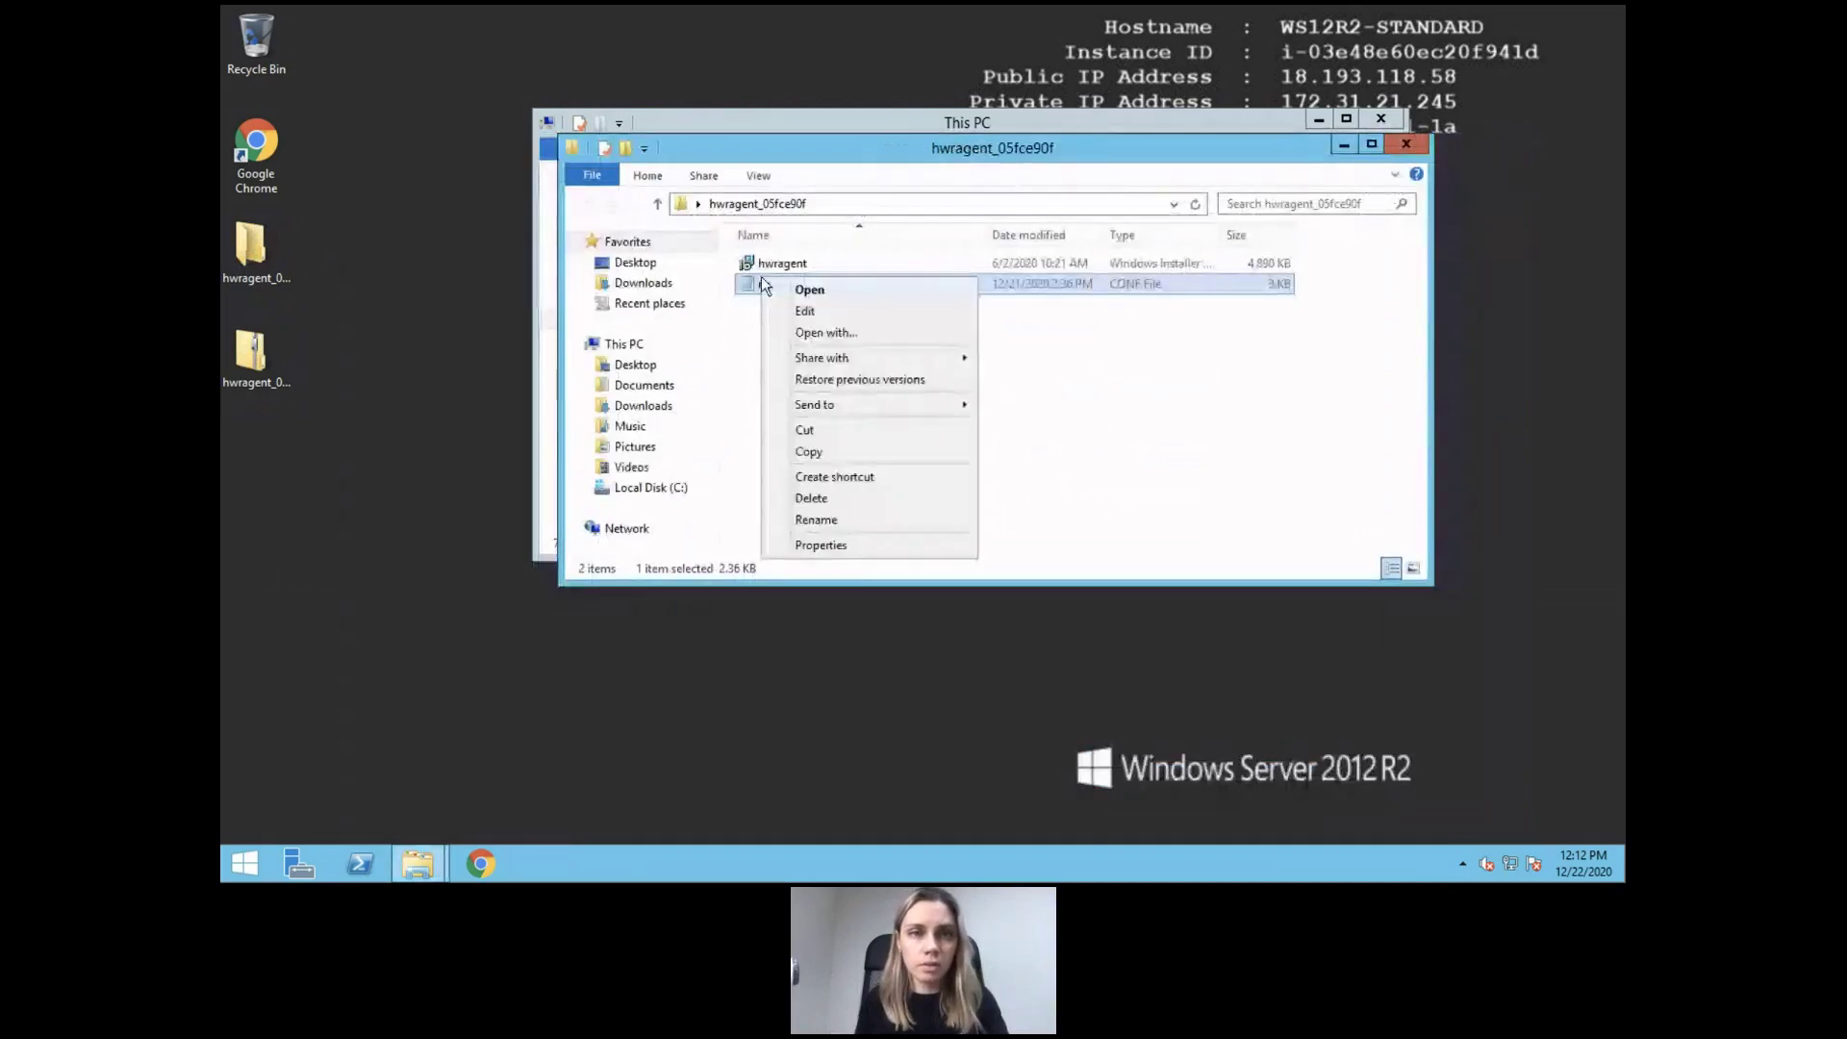
{"action": "left_click", "coordinate": [847, 308]}
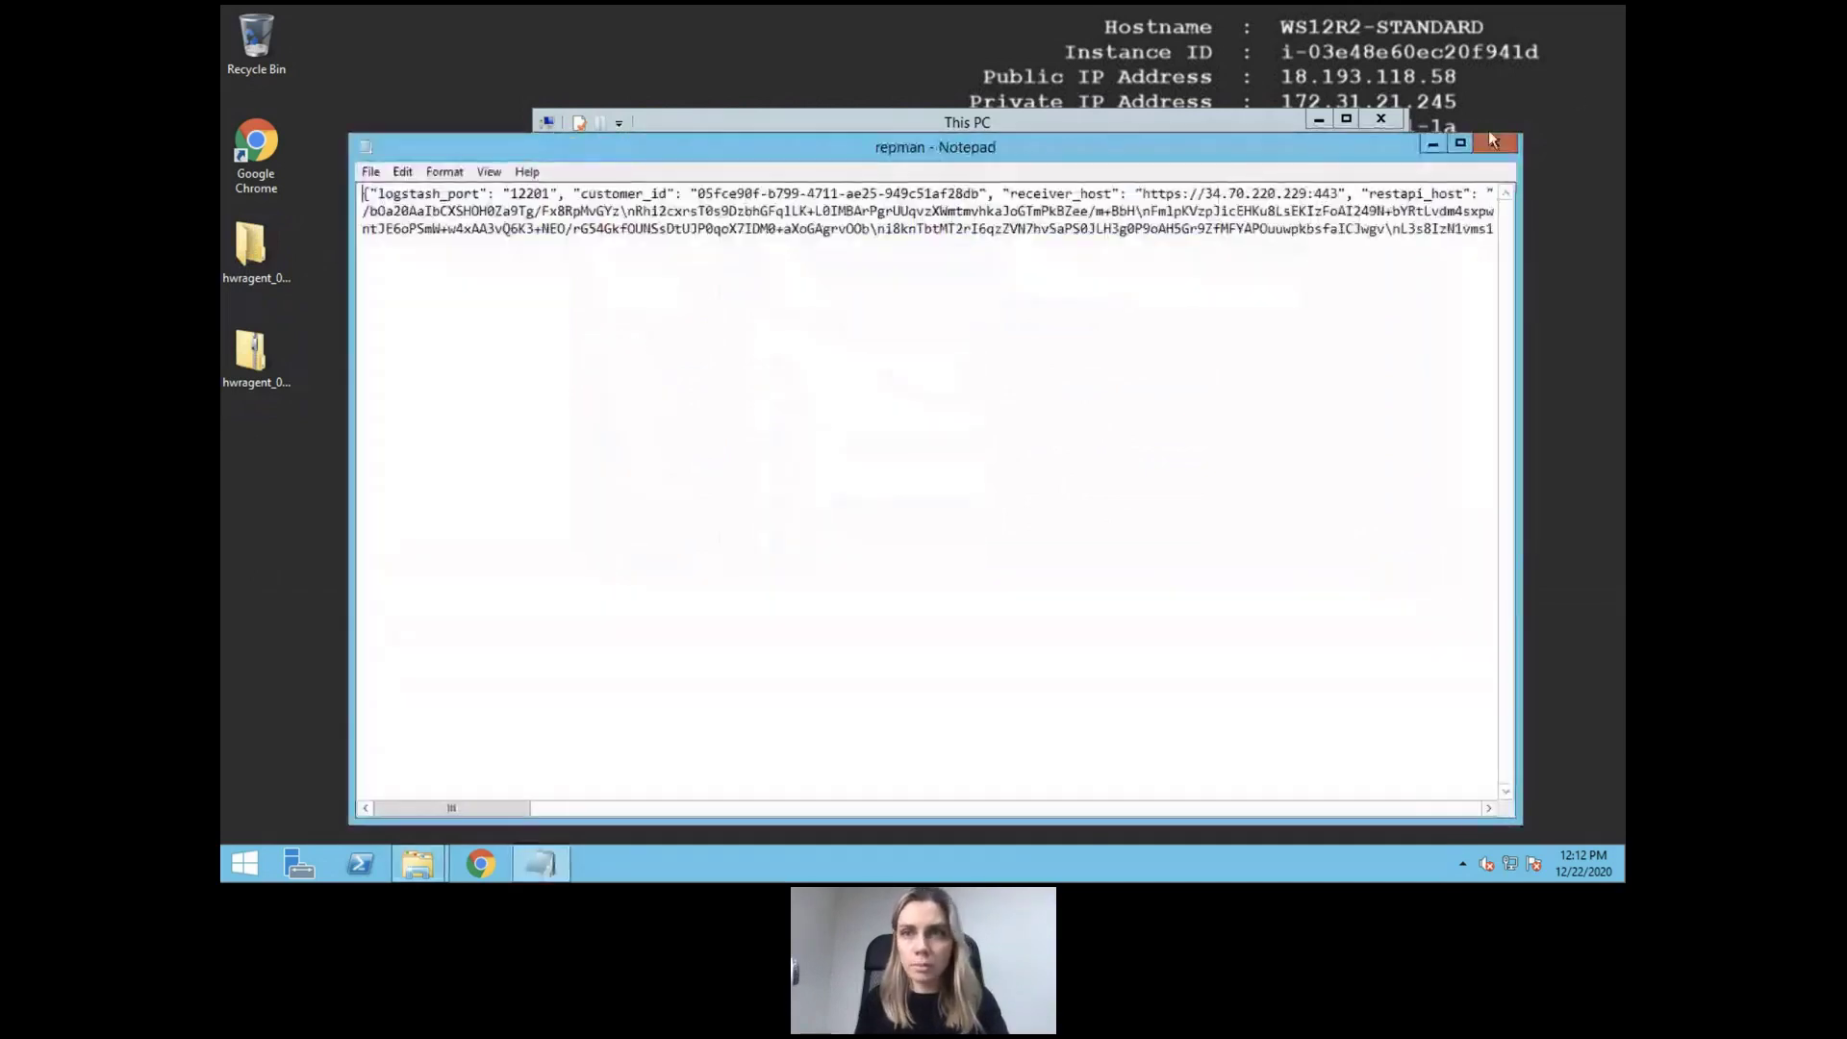
{"action": "left_click", "coordinate": [1491, 137]}
Step: Reopen repman.conf in WordPad instead and move the window higher
{"action": "right_click", "coordinate": [804, 281]}
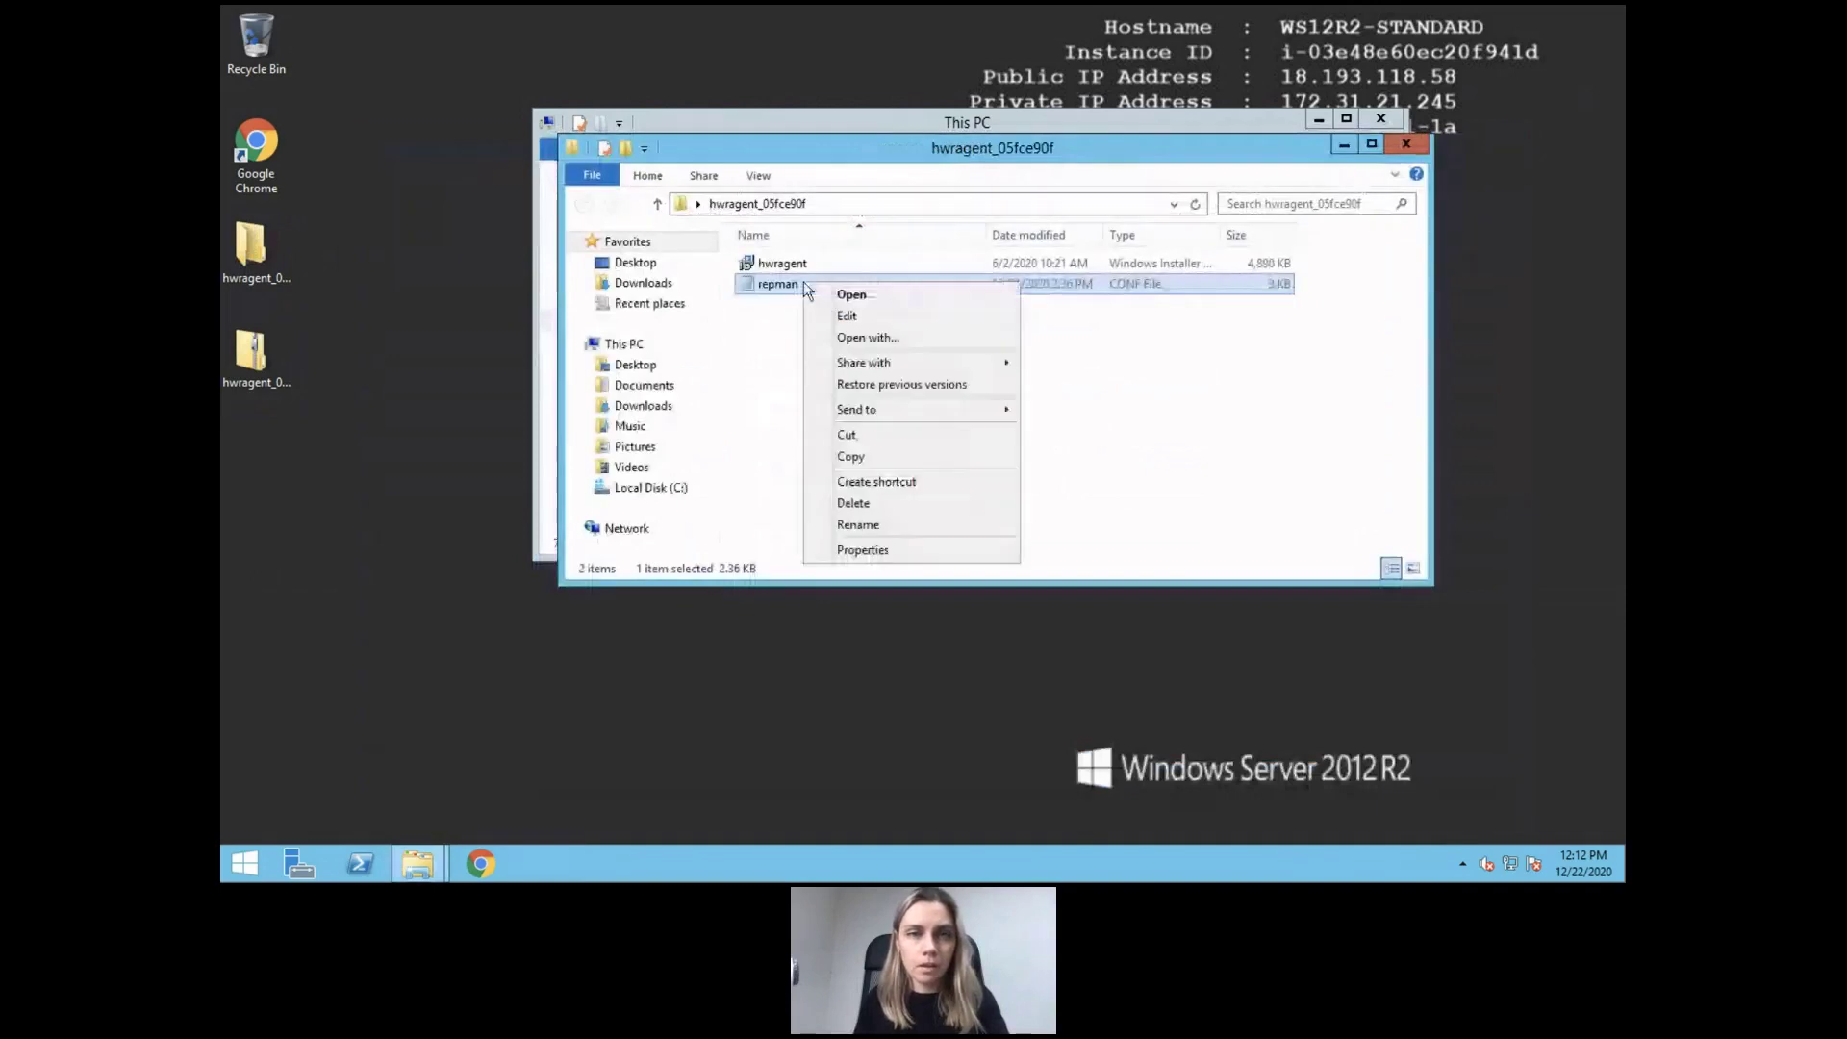
{"action": "left_click", "coordinate": [874, 338]}
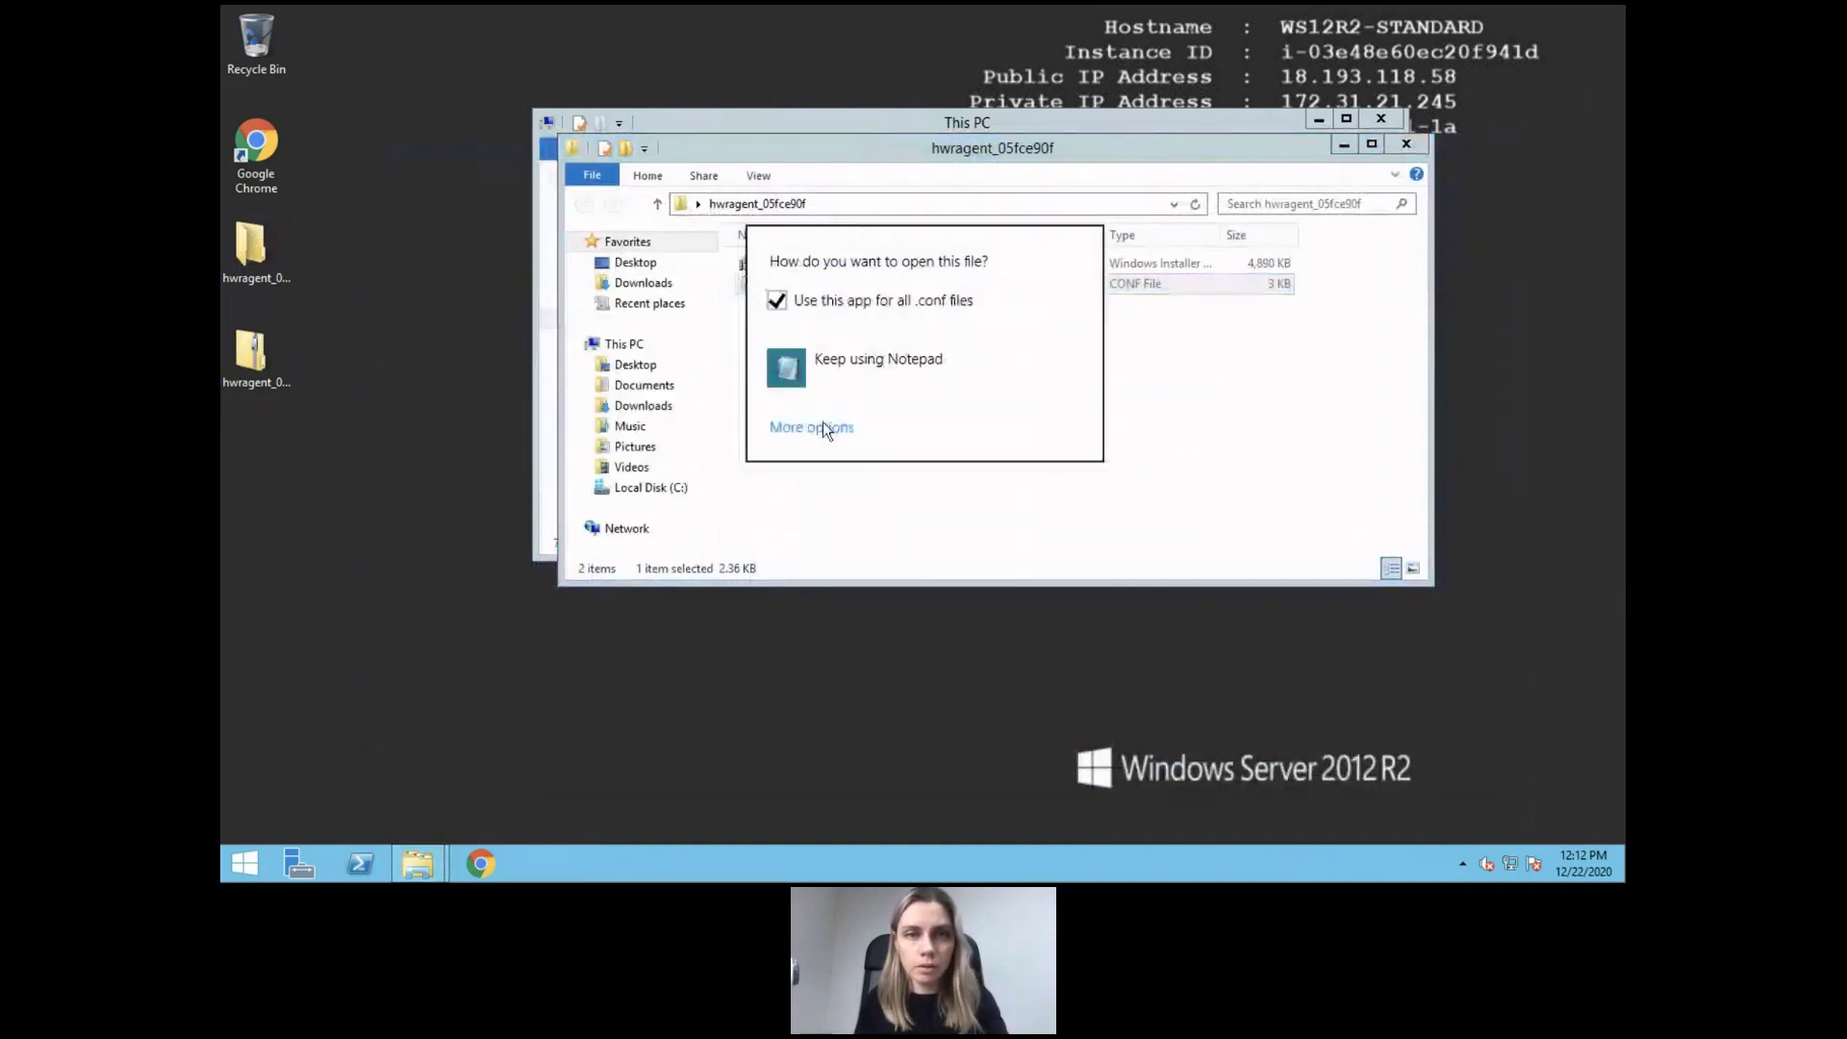
{"action": "left_click", "coordinate": [823, 421]}
{"action": "left_click", "coordinate": [845, 537]}
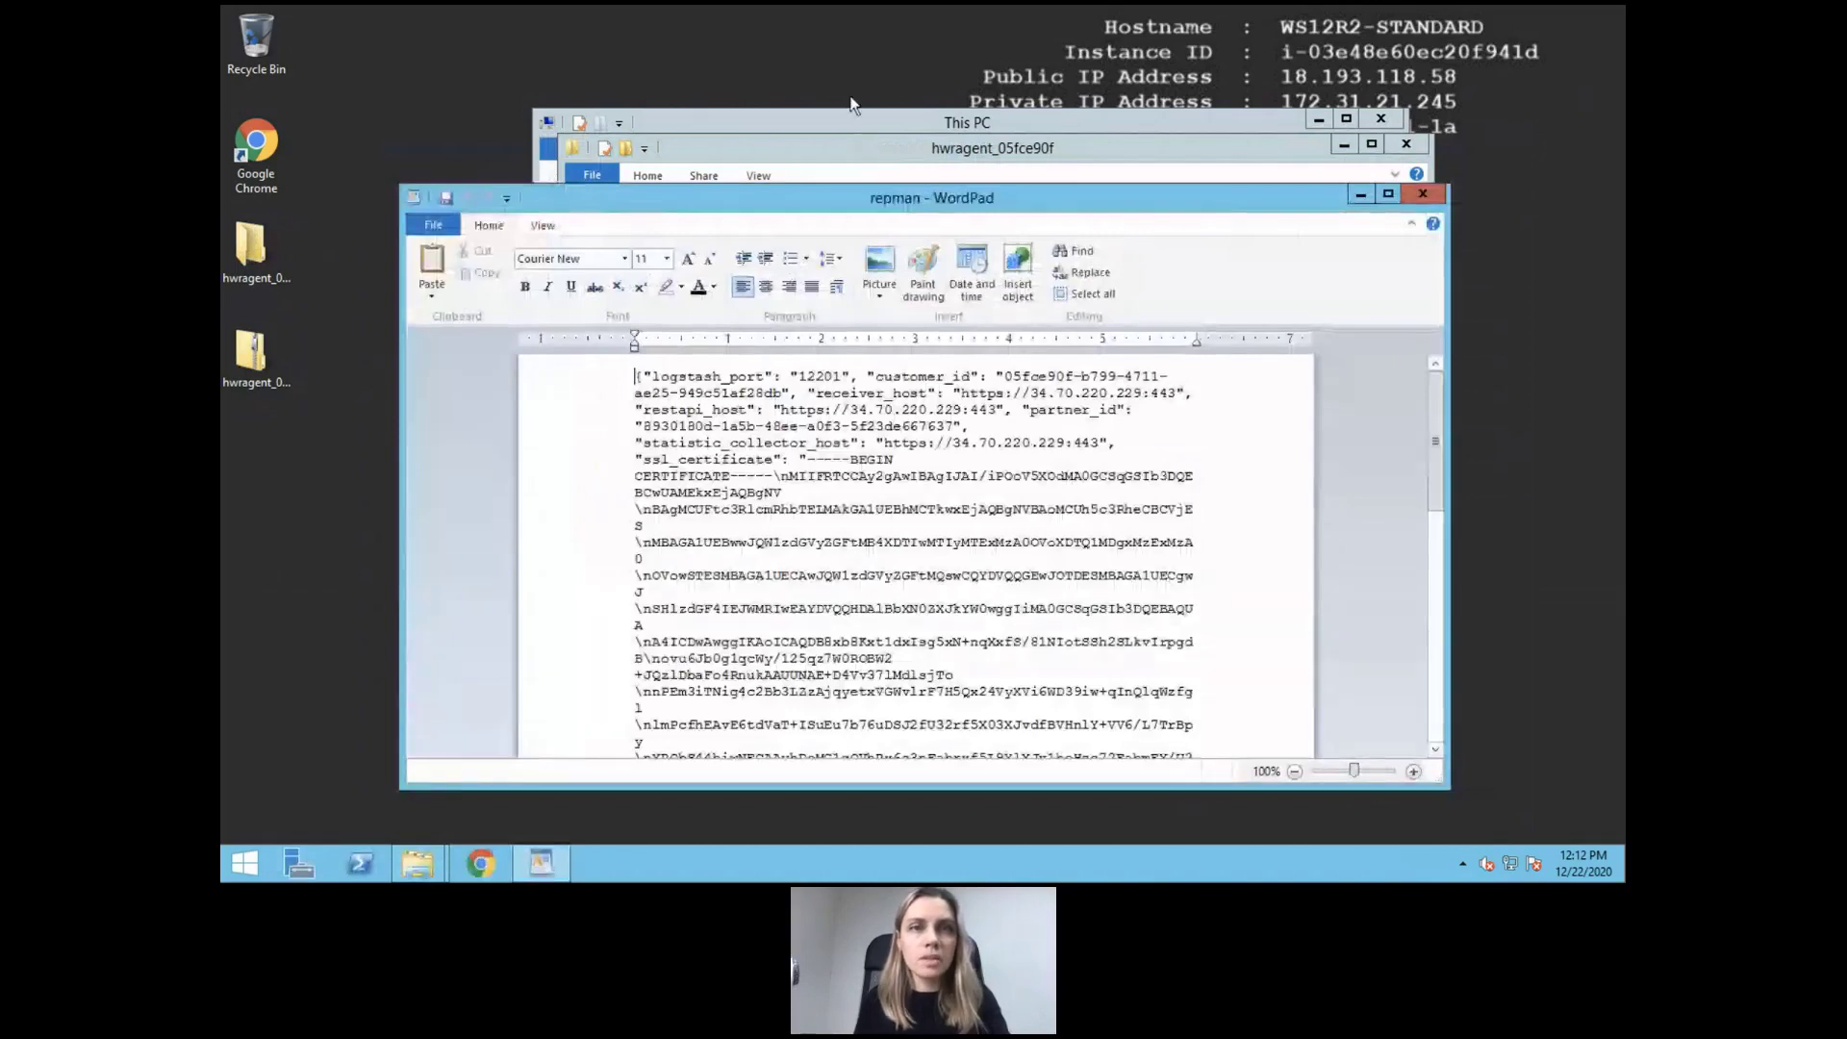
{"action": "left_click_drag", "start_coordinate": [851, 197], "coordinate": [847, 71]}
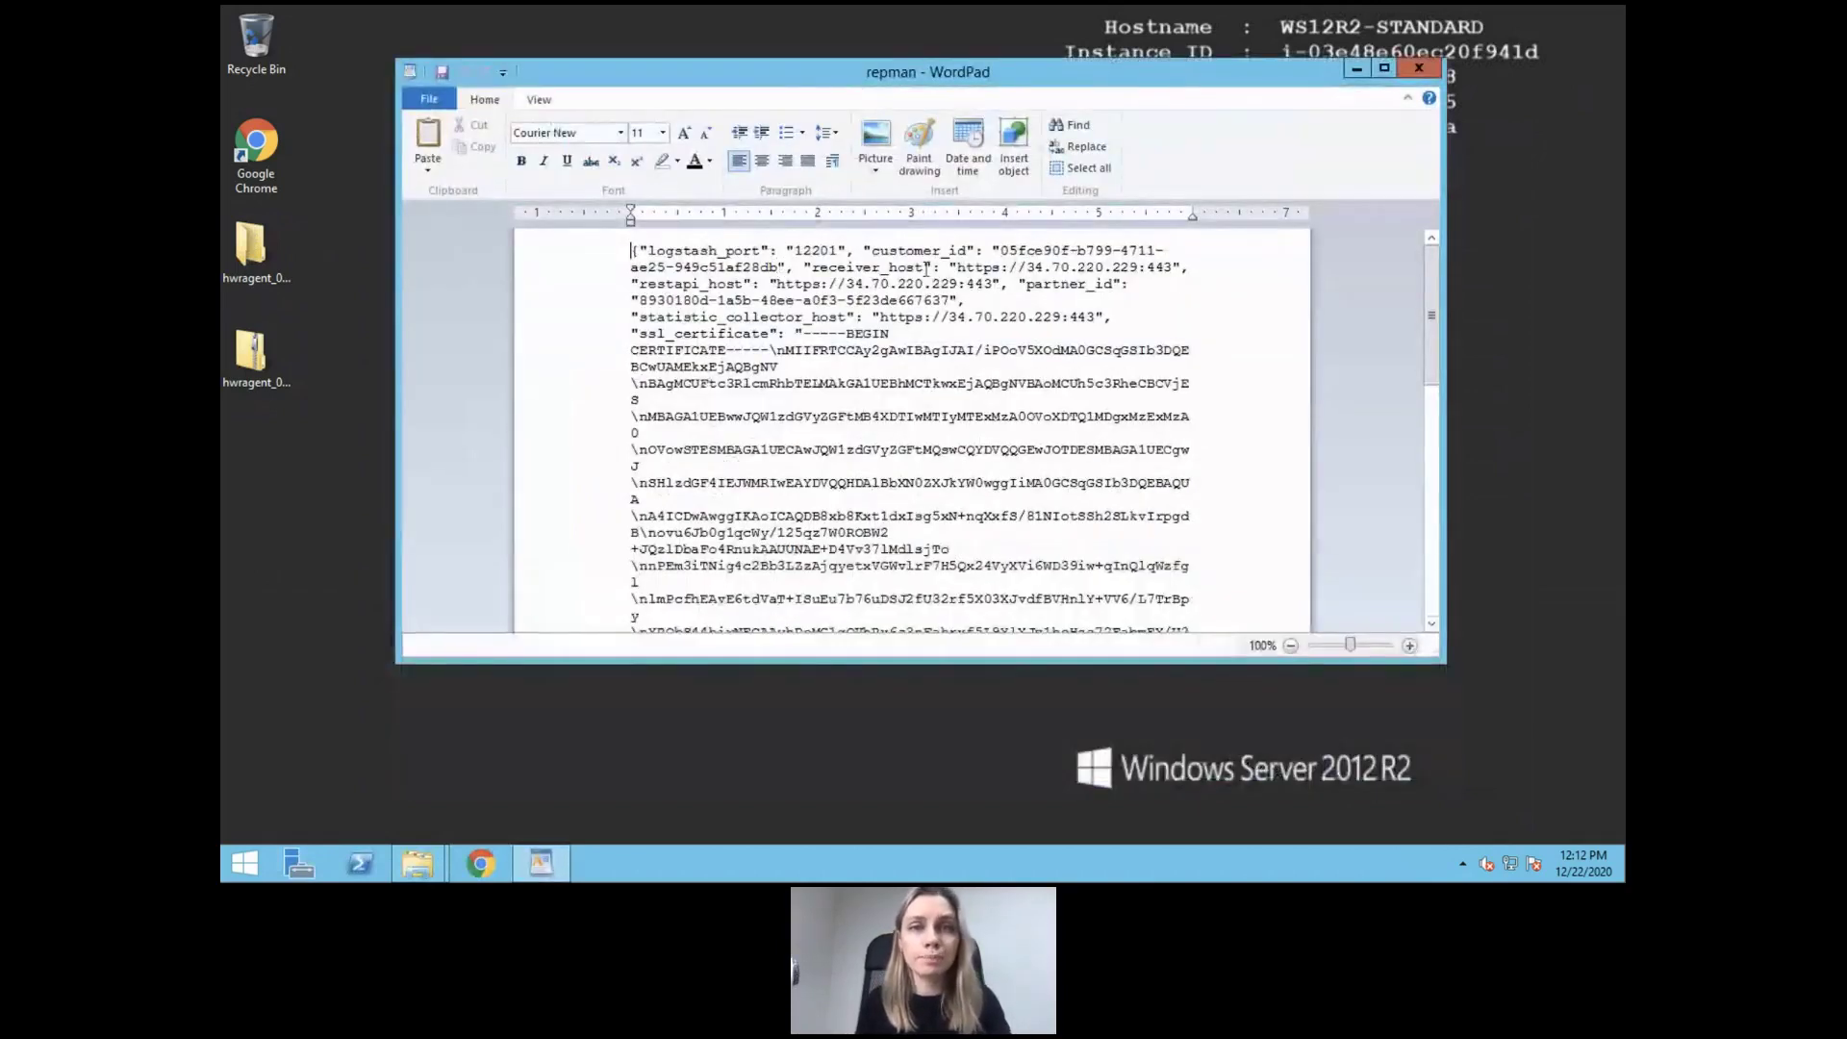
Step: Highlight the customer_id, receiver_host, restapi_host and partner_id values, scroll through the certificate, then close WordPad
{"action": "left_click_drag", "start_coordinate": [995, 249], "coordinate": [783, 267]}
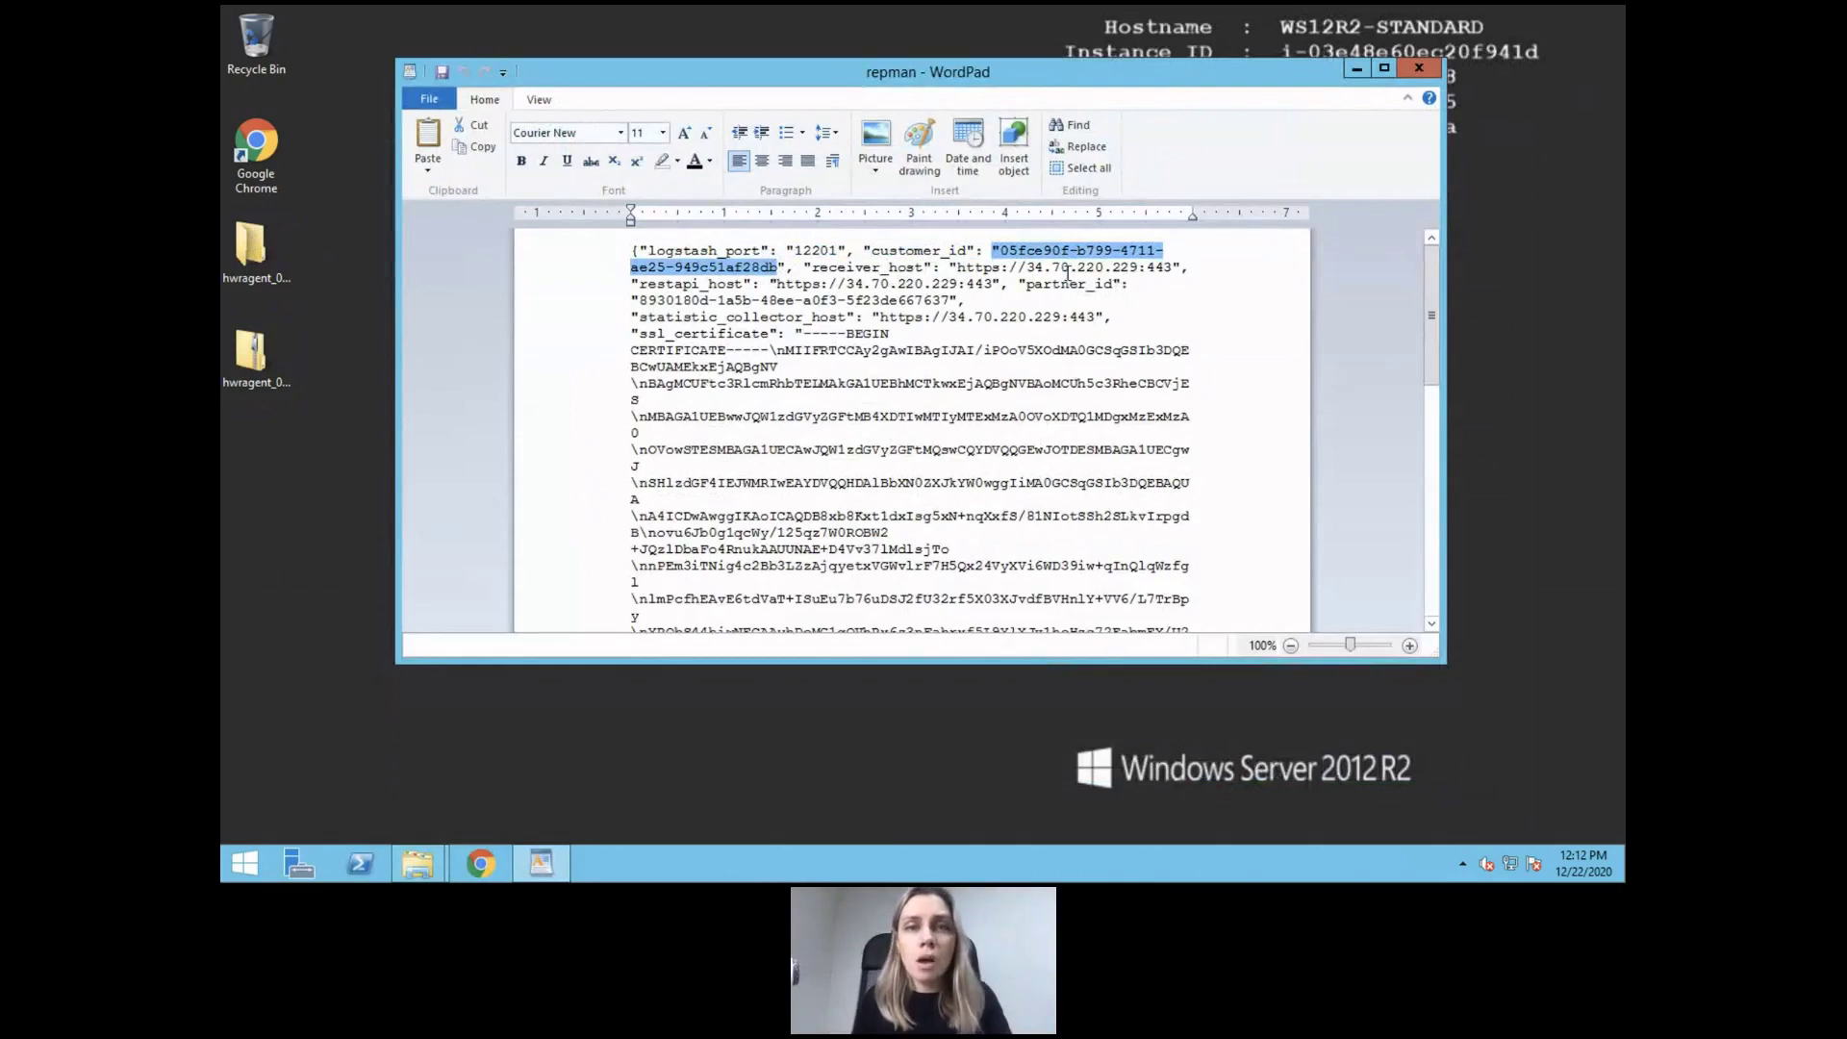
{"action": "left_click", "coordinate": [1025, 267]}
{"action": "left_click_drag", "start_coordinate": [1026, 267], "coordinate": [1137, 271]}
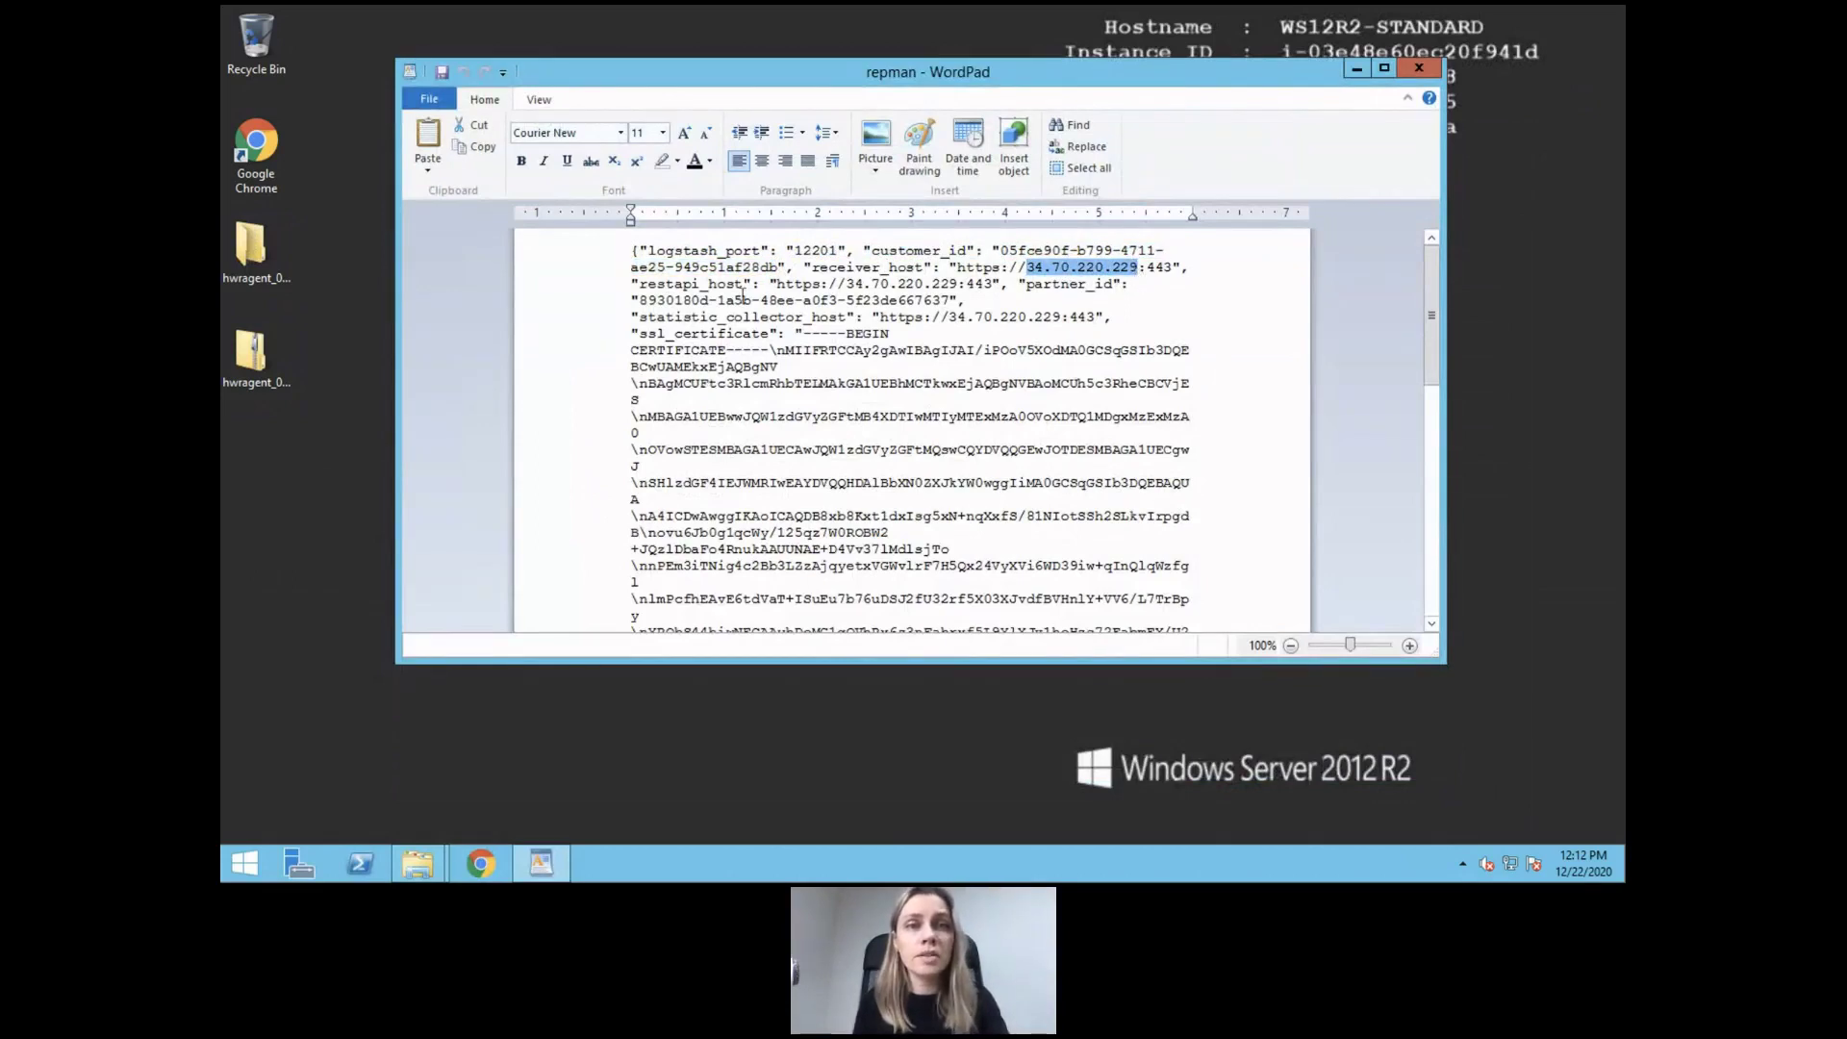
{"action": "left_click_drag", "start_coordinate": [847, 284], "coordinate": [641, 301]}
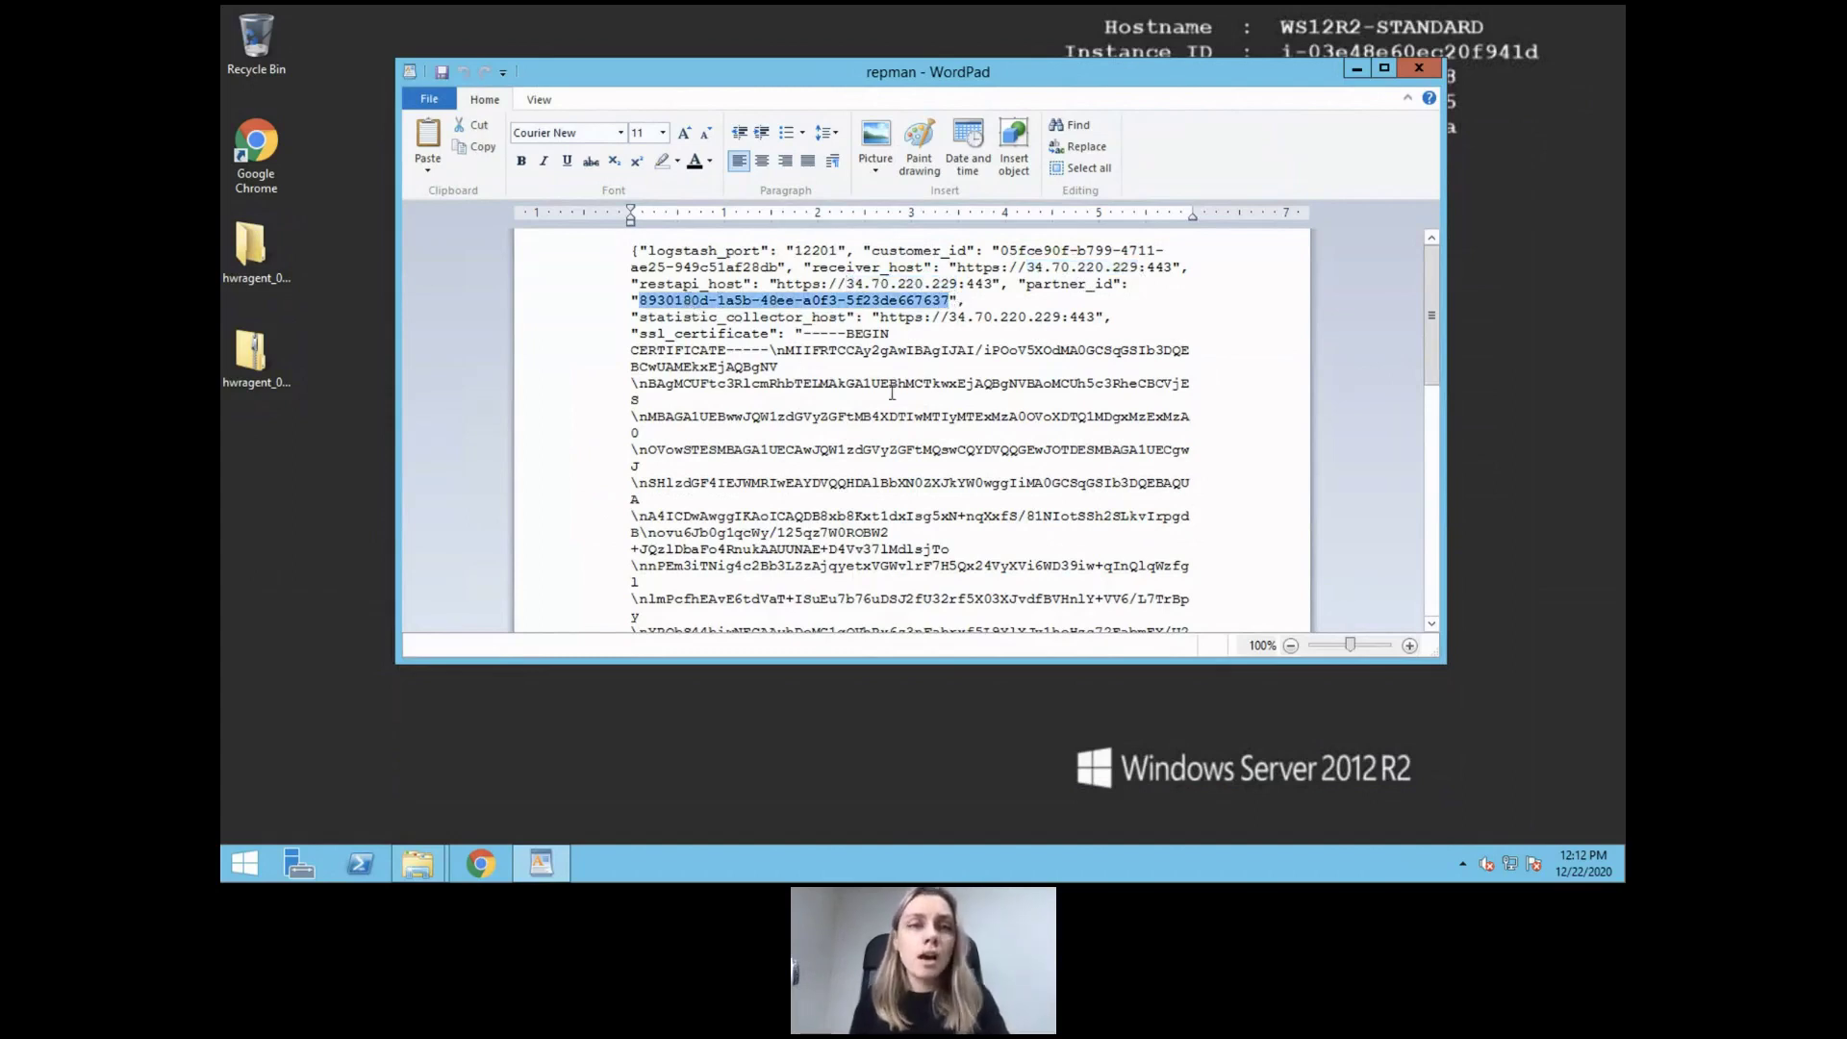
{"action": "left_click", "coordinate": [697, 333]}
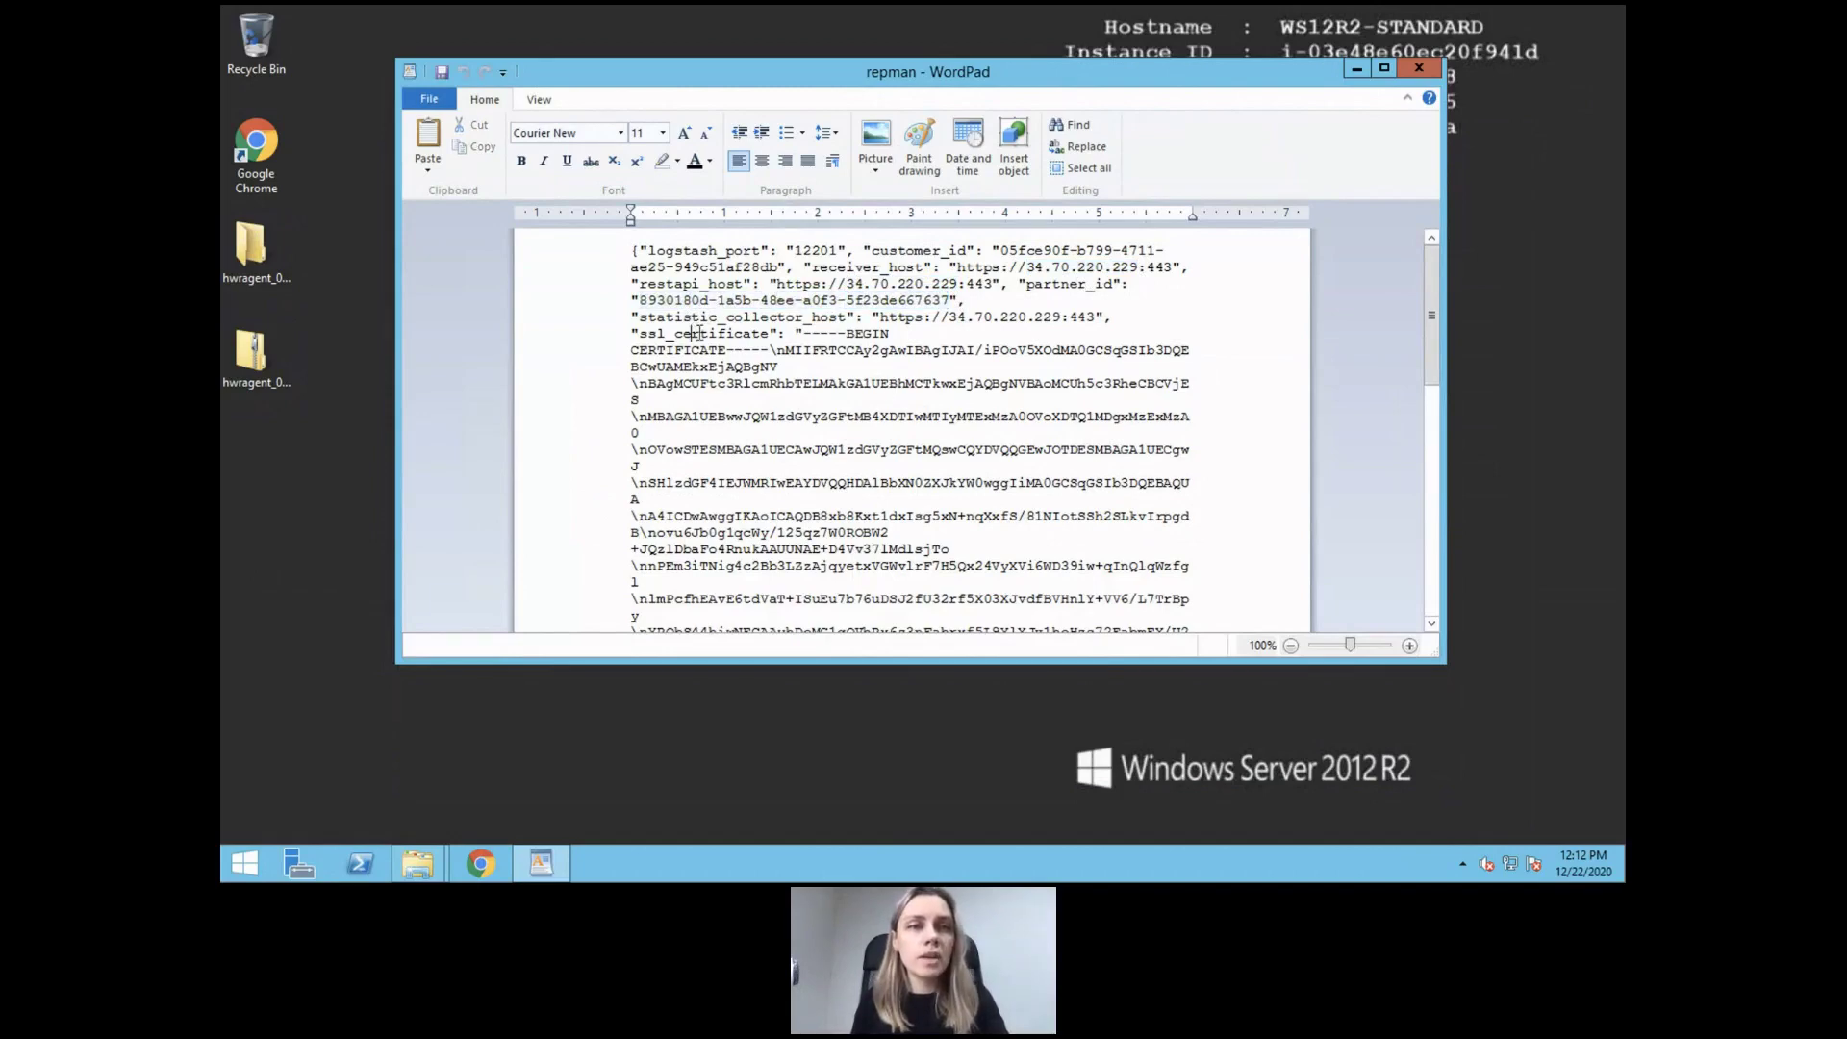
{"action": "scroll", "coordinate": [697, 333], "scroll_direction": "down", "scroll_amount": 2}
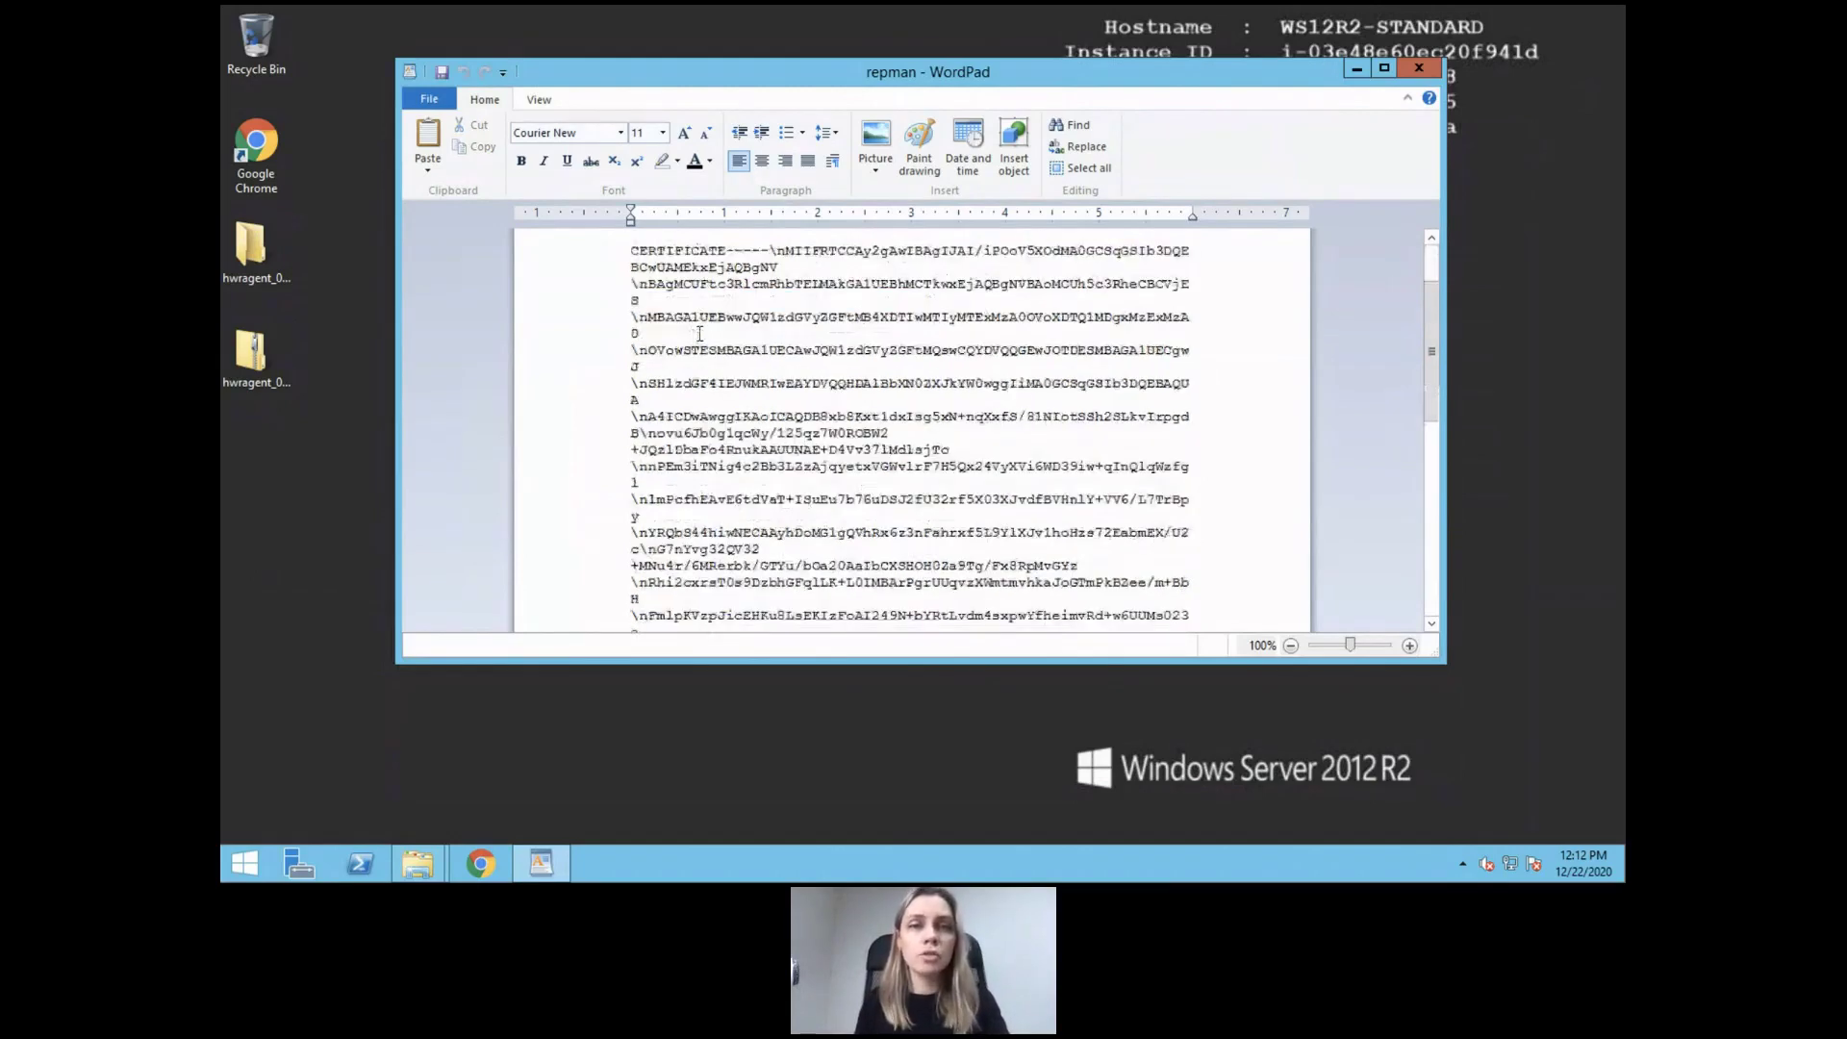
{"action": "scroll", "coordinate": [699, 333], "scroll_direction": "down", "scroll_amount": 4}
{"action": "scroll", "coordinate": [700, 333], "scroll_direction": "down", "scroll_amount": 3}
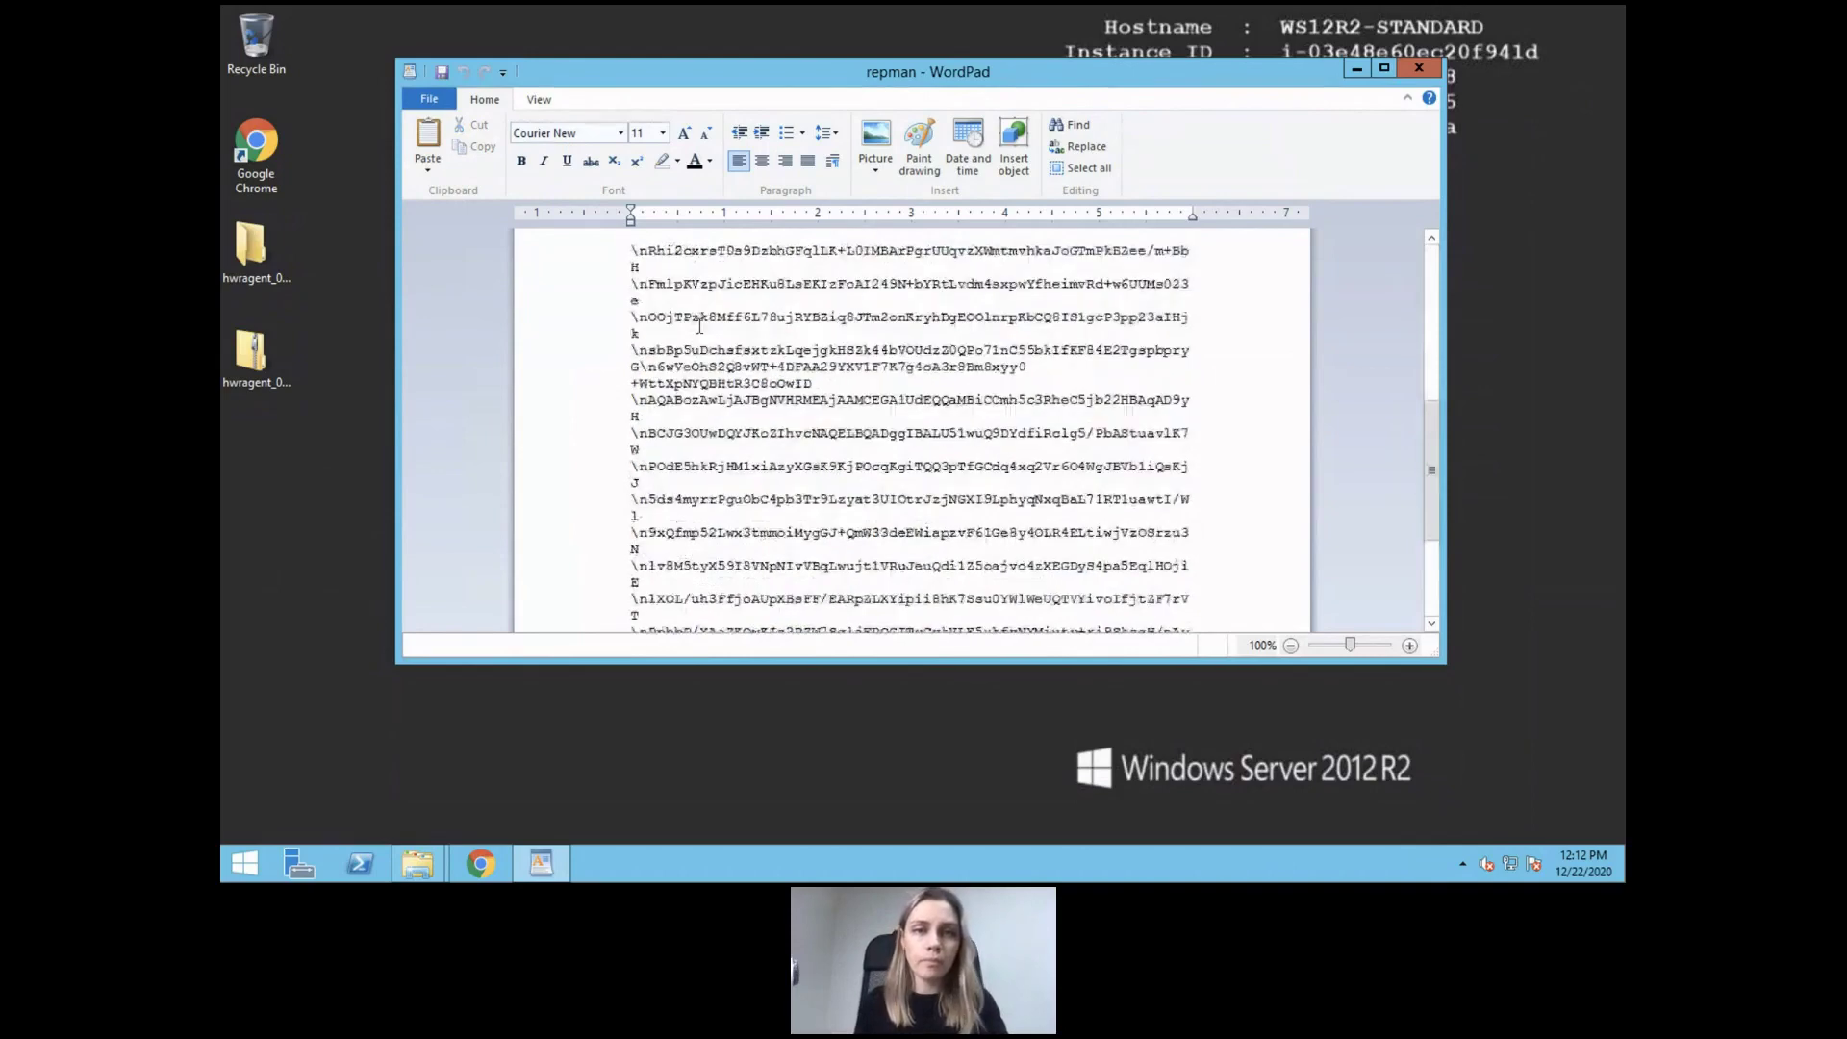
{"action": "scroll", "coordinate": [700, 328], "scroll_direction": "down", "scroll_amount": 4}
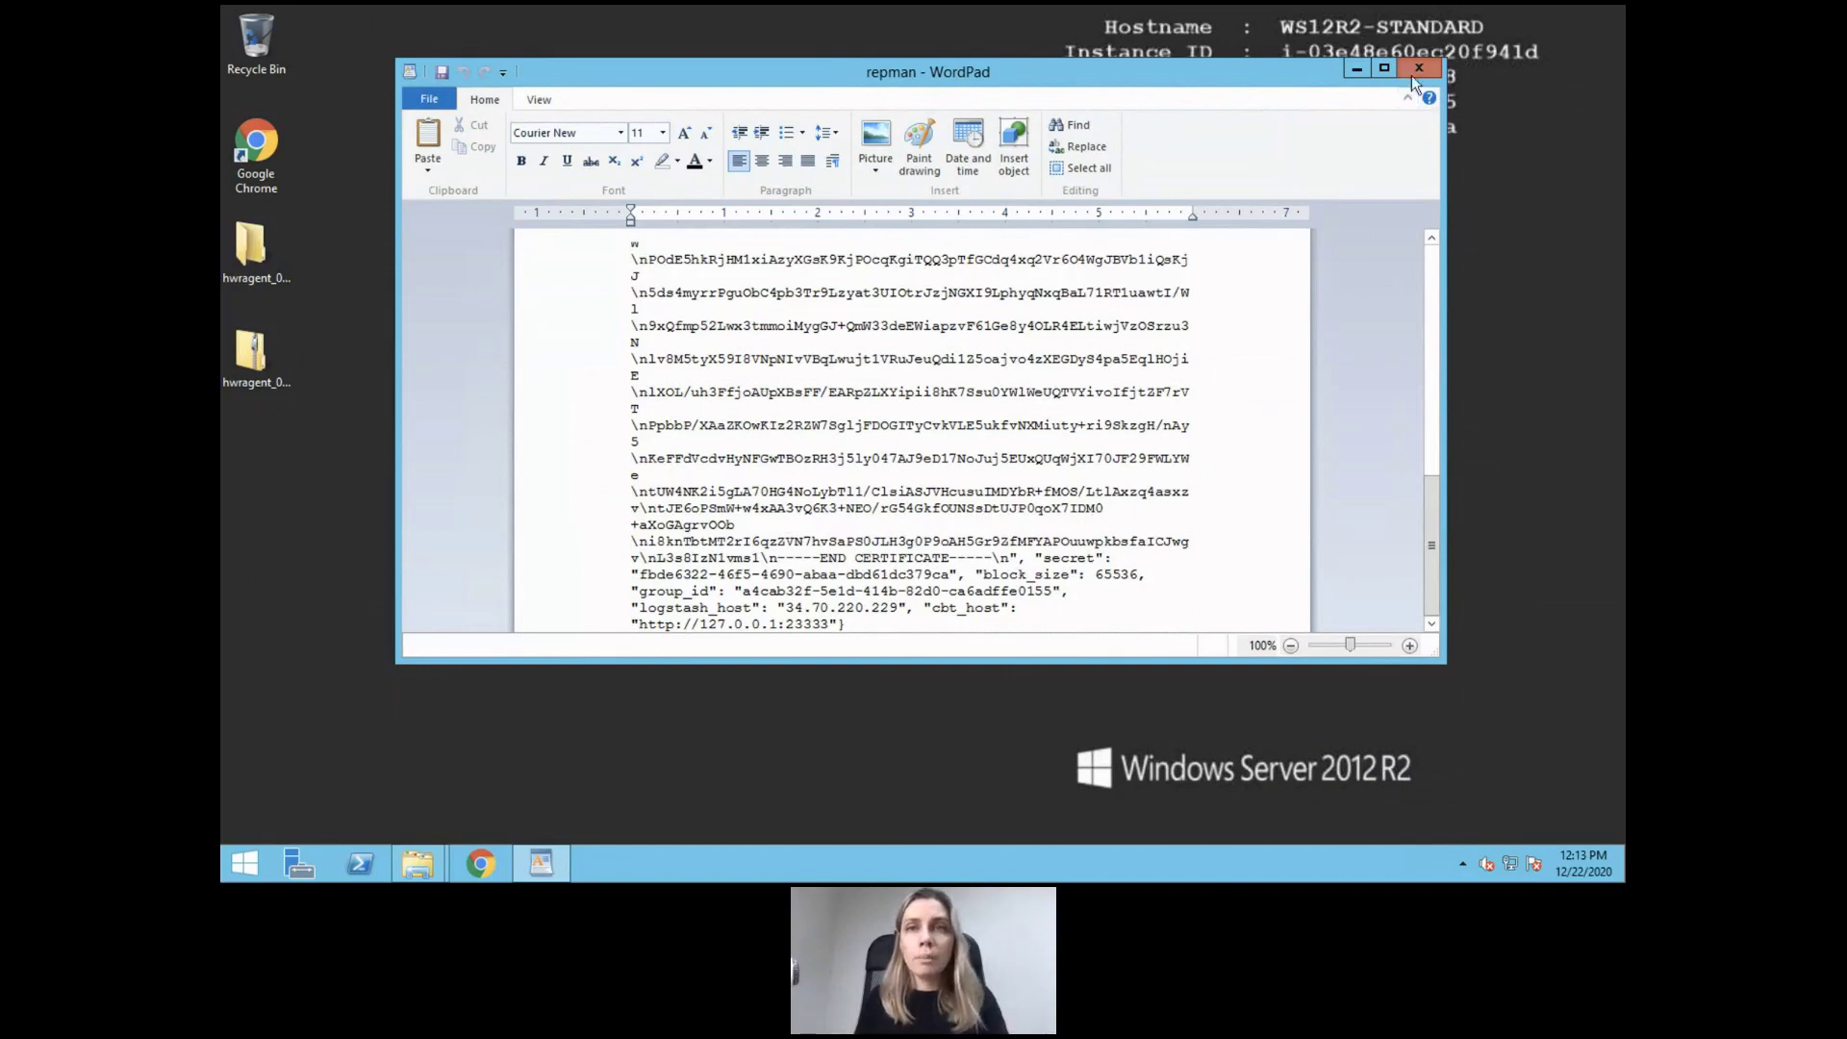
{"action": "left_click", "coordinate": [1412, 73]}
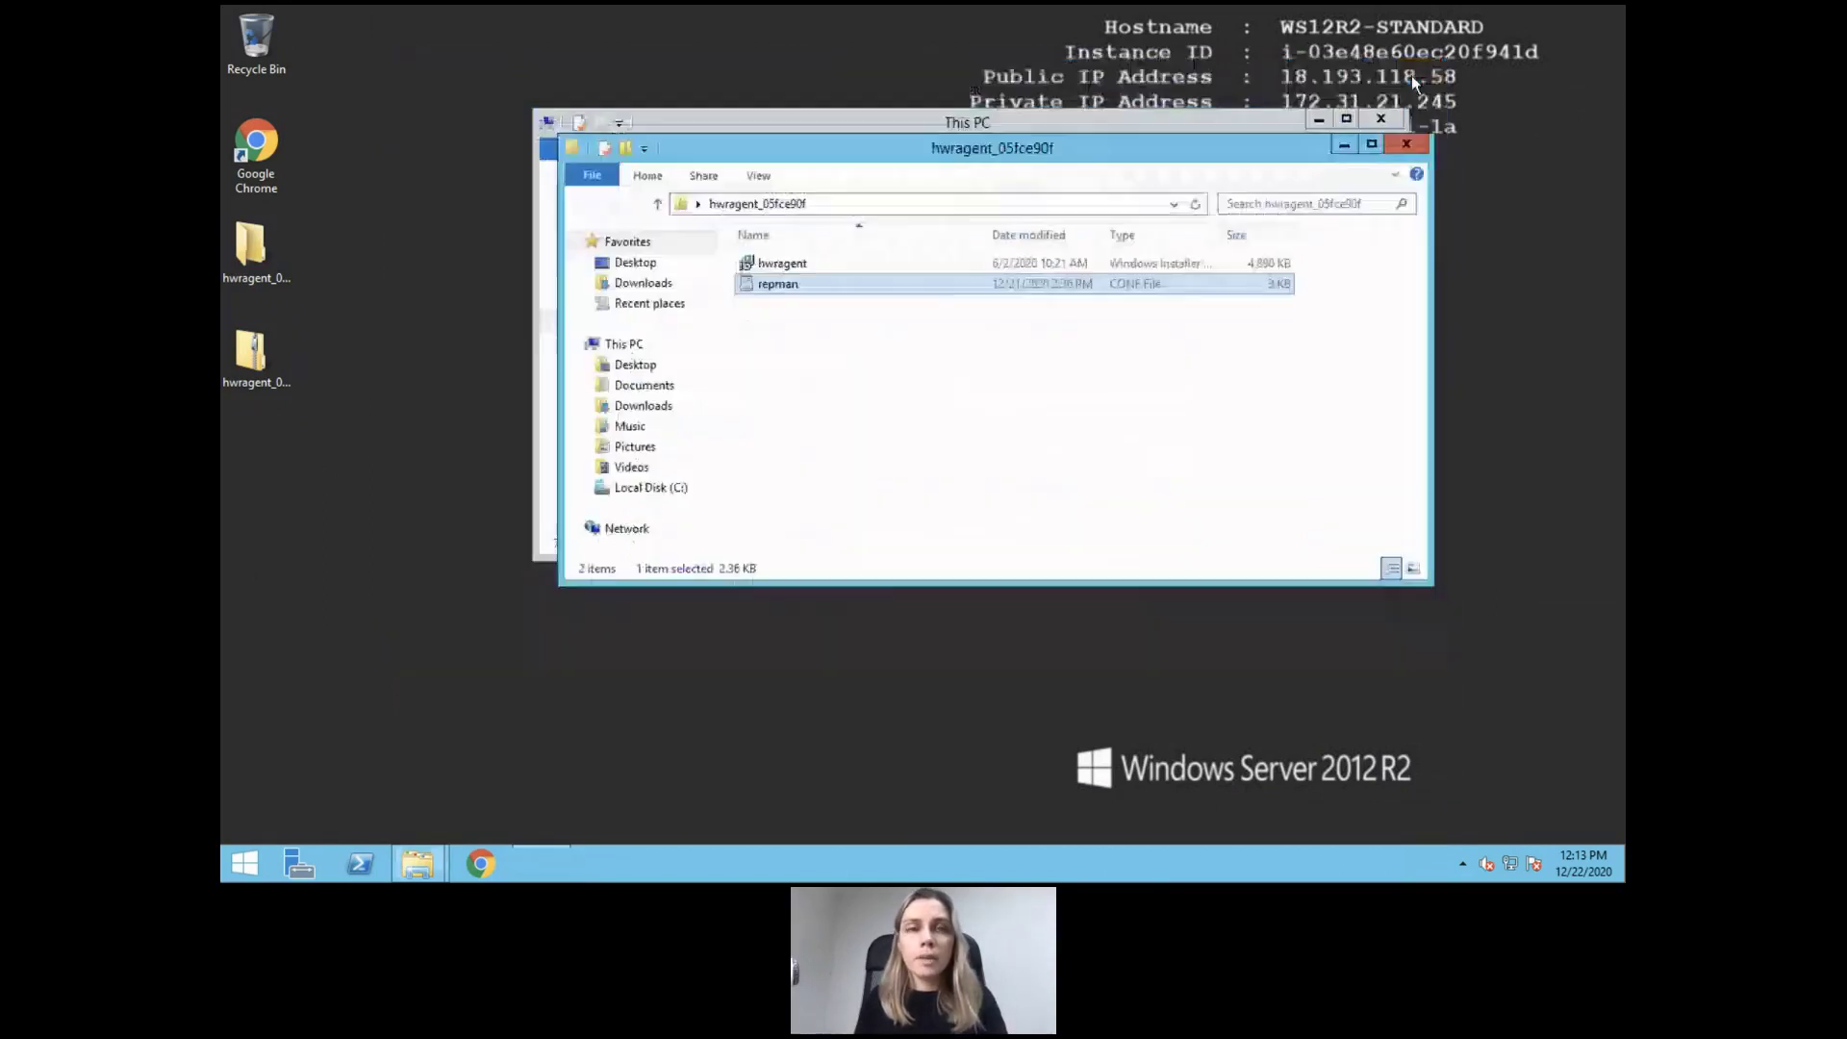
Step: Run the hwragent installer through Next and Install, then Finish the setup
{"action": "double_click", "coordinate": [831, 269]}
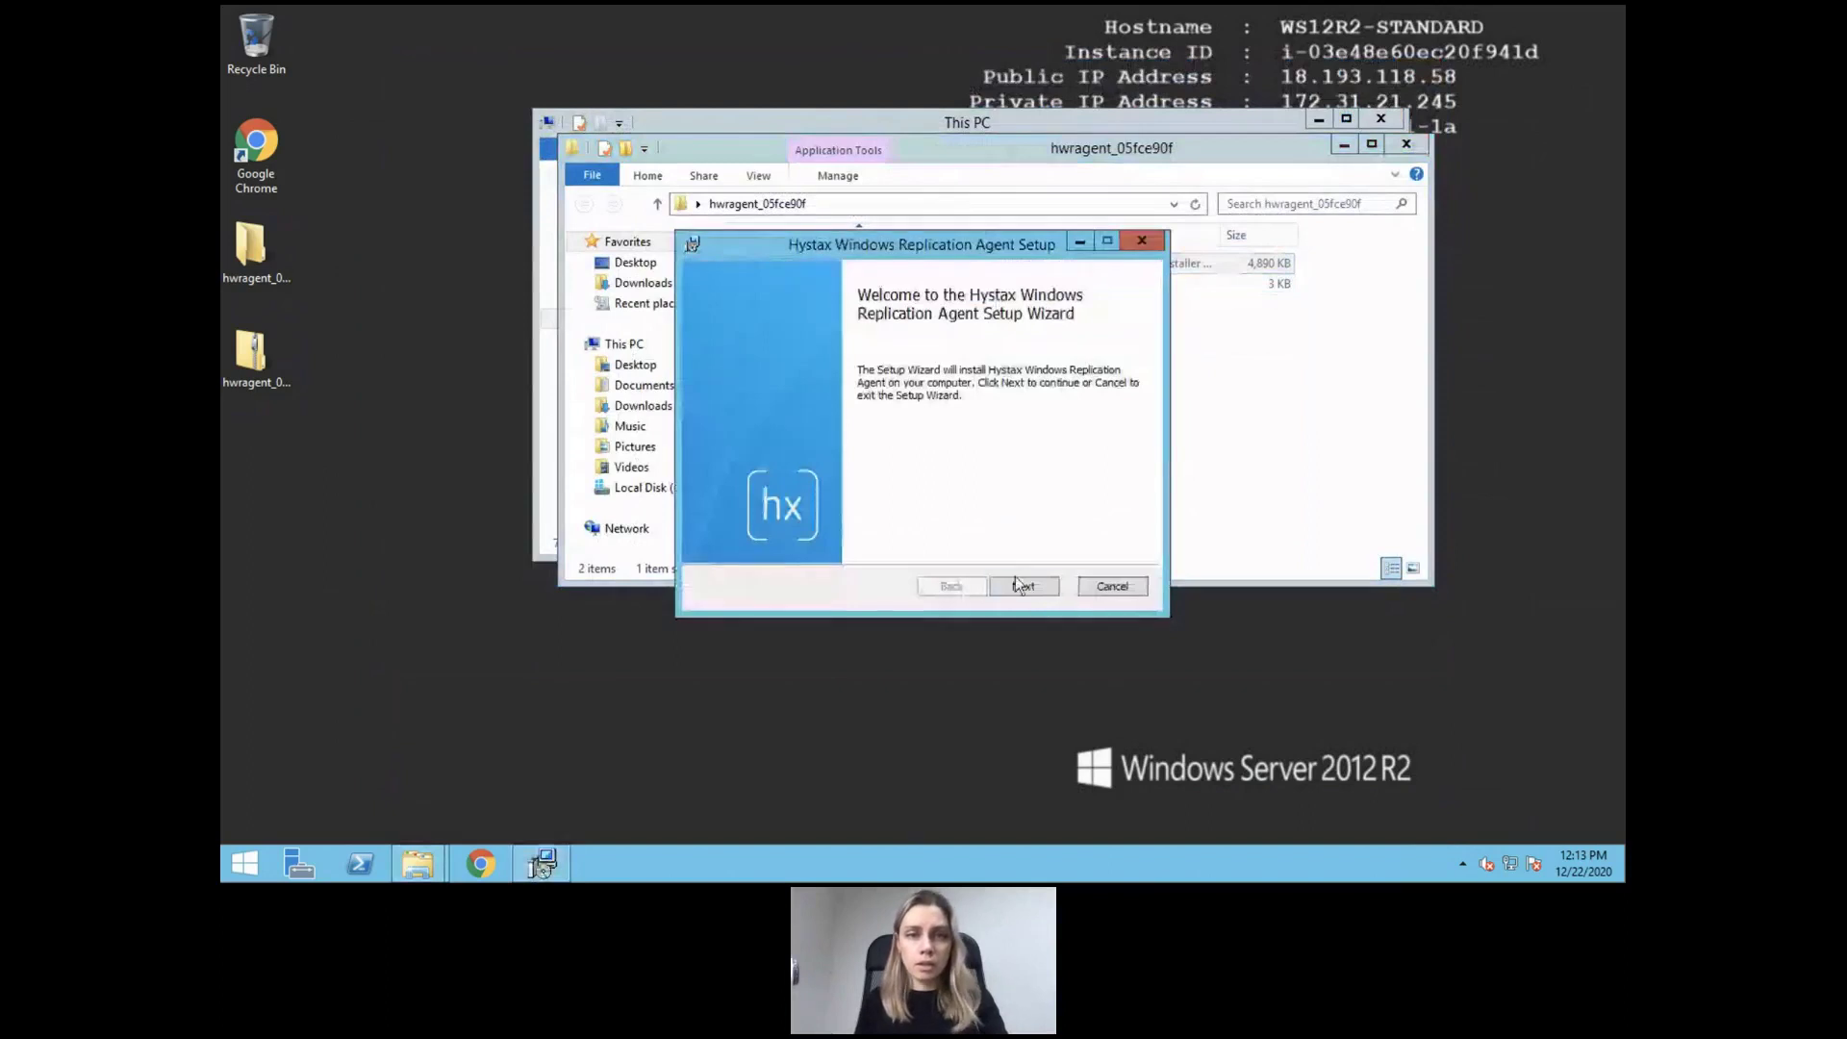
{"action": "left_click", "coordinate": [1024, 586]}
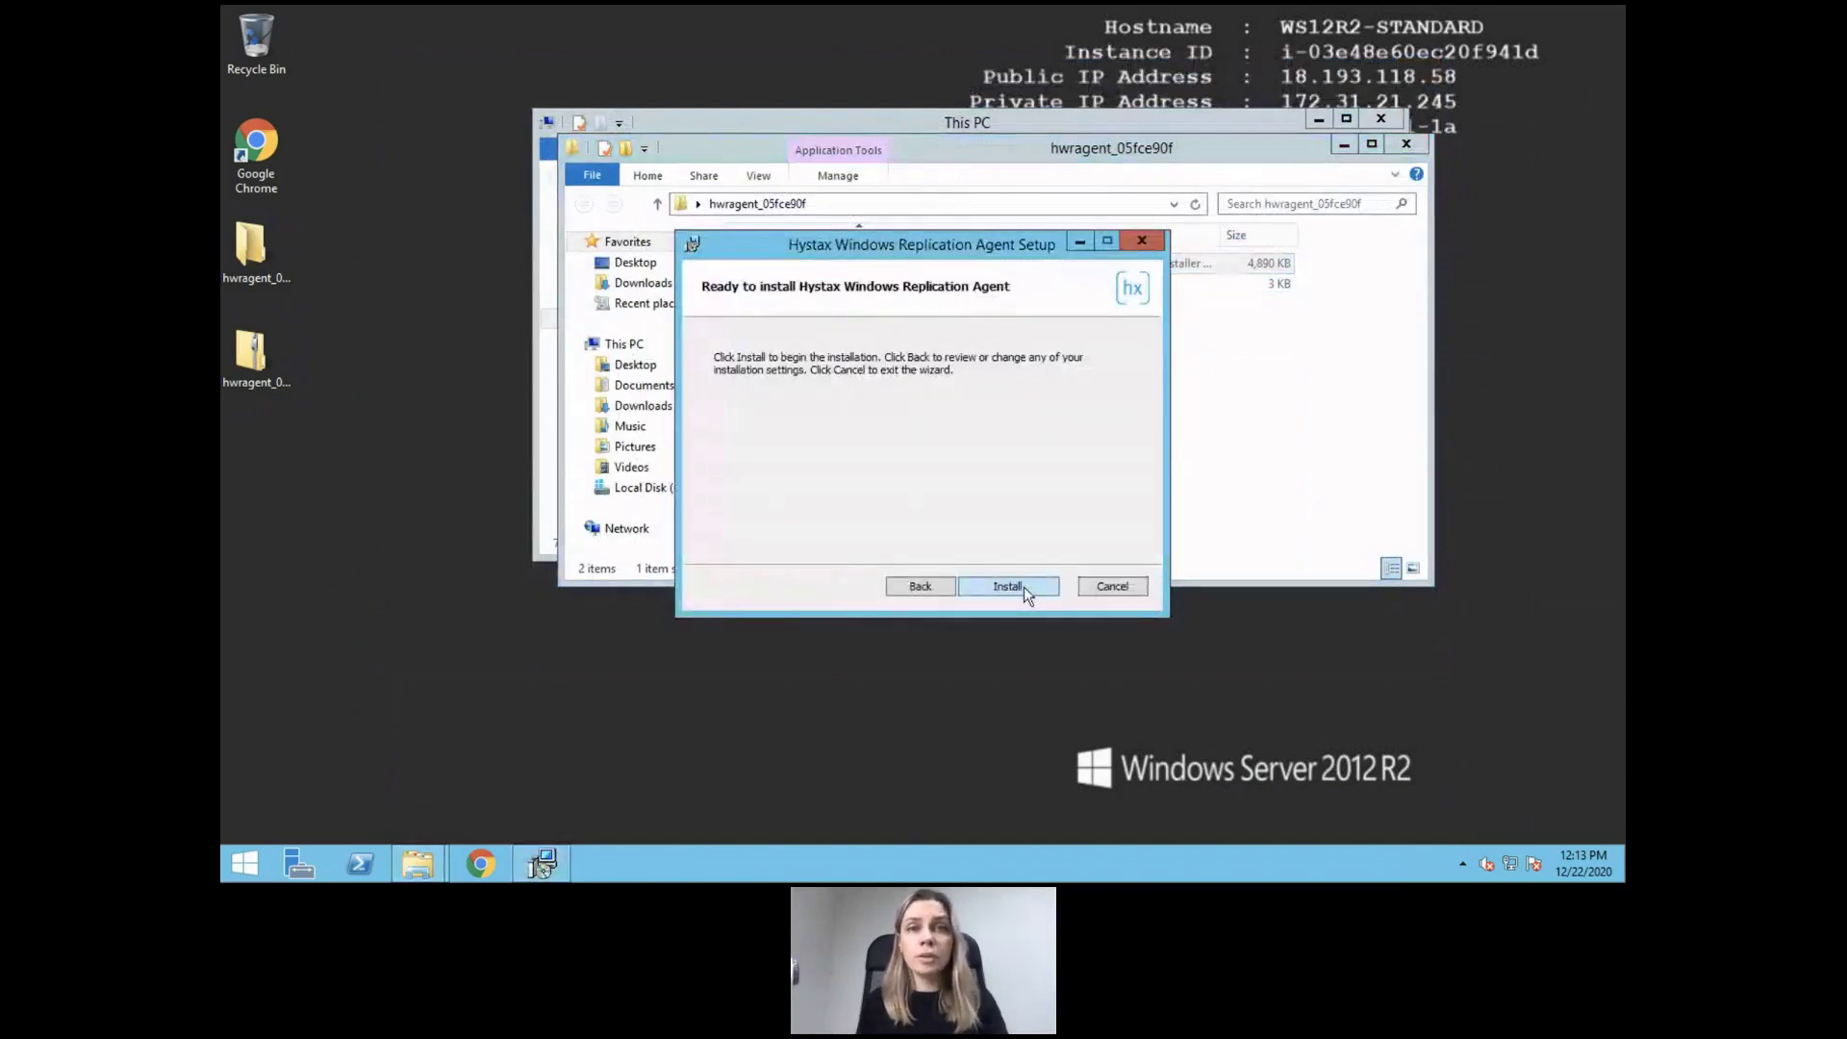
{"action": "left_click", "coordinate": [1008, 587]}
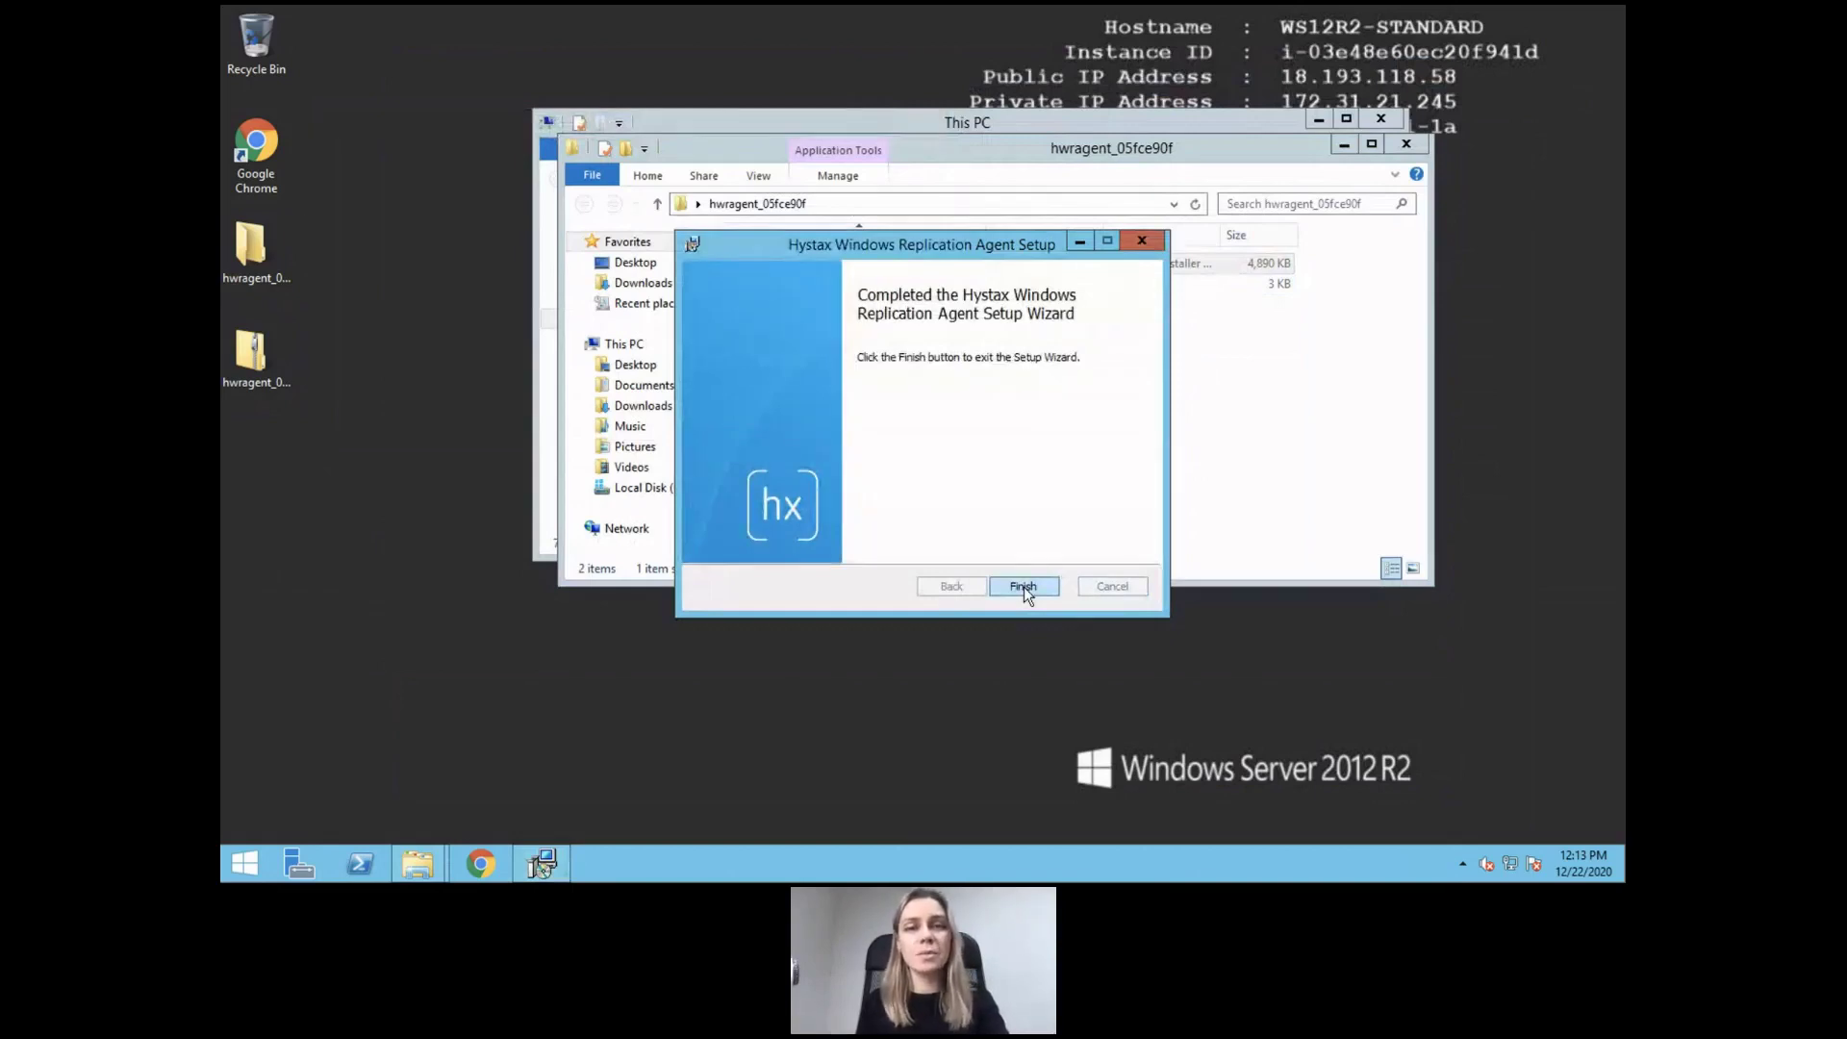
{"action": "left_click", "coordinate": [1024, 587]}
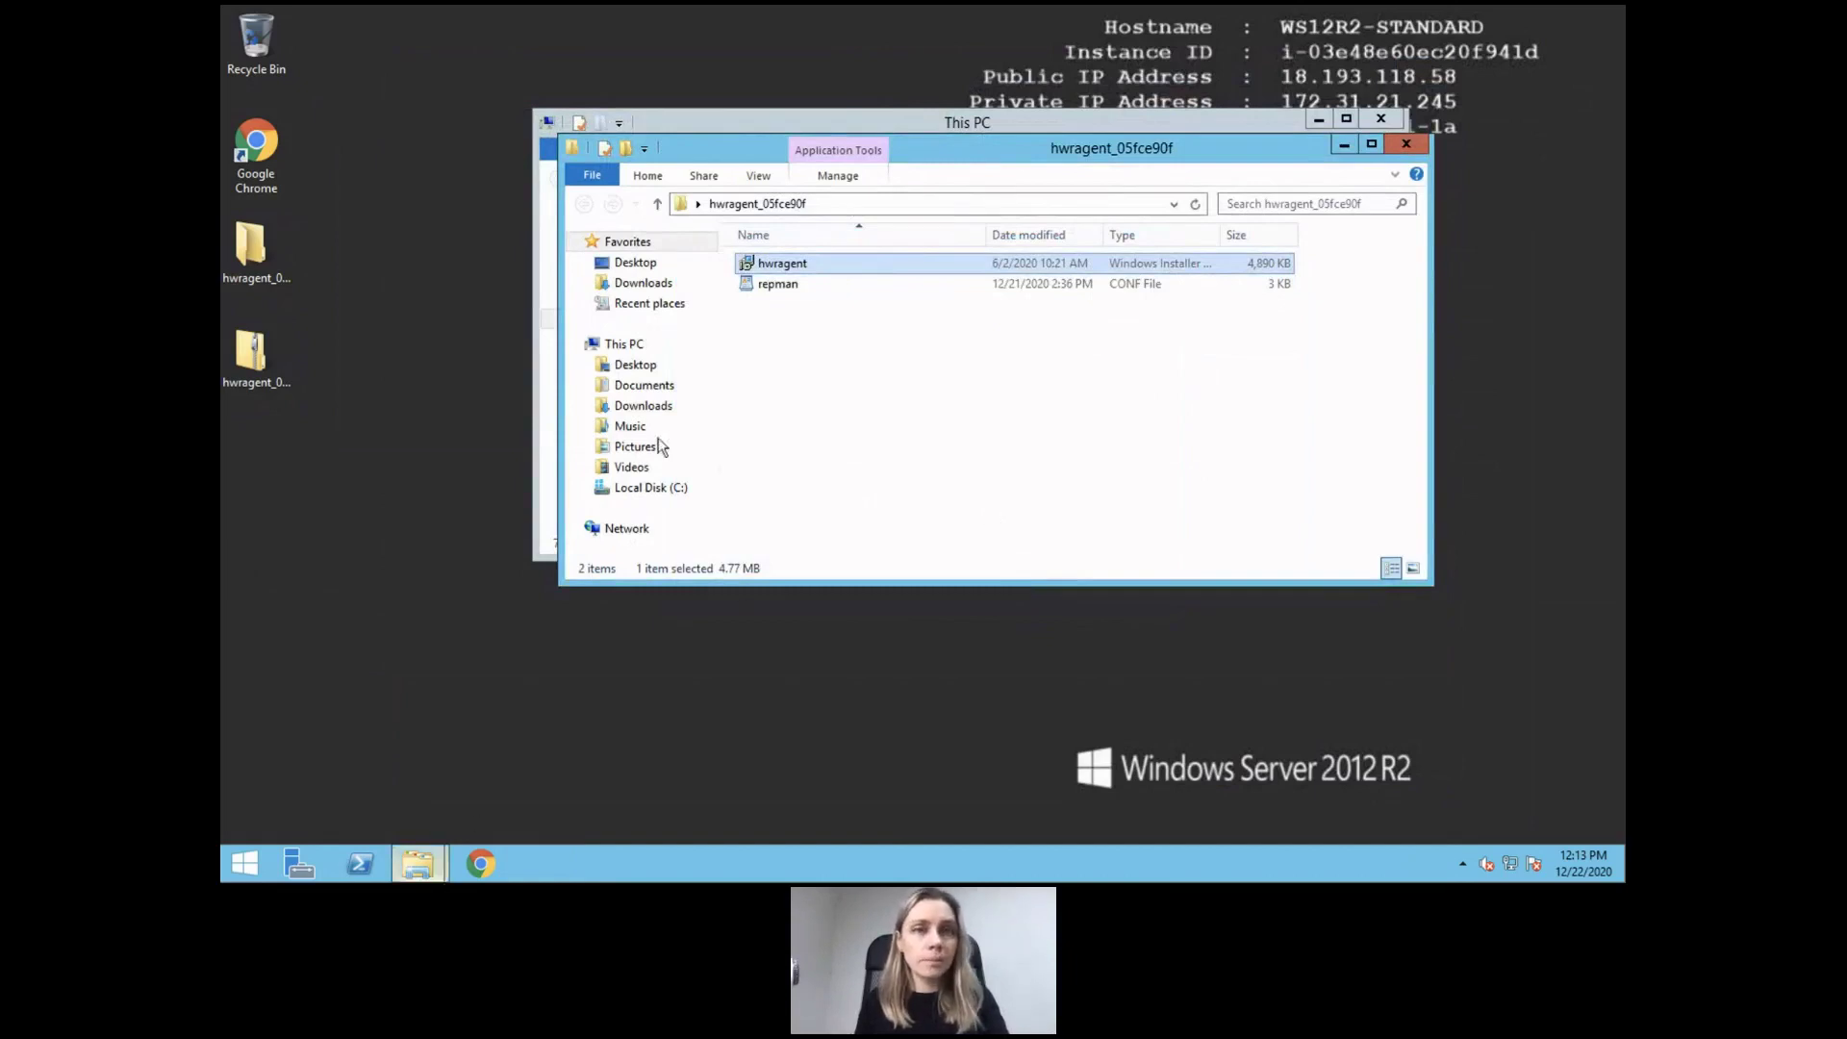
Step: Open the Services console from Start > Administrative Tools
{"action": "left_click", "coordinate": [835, 123]}
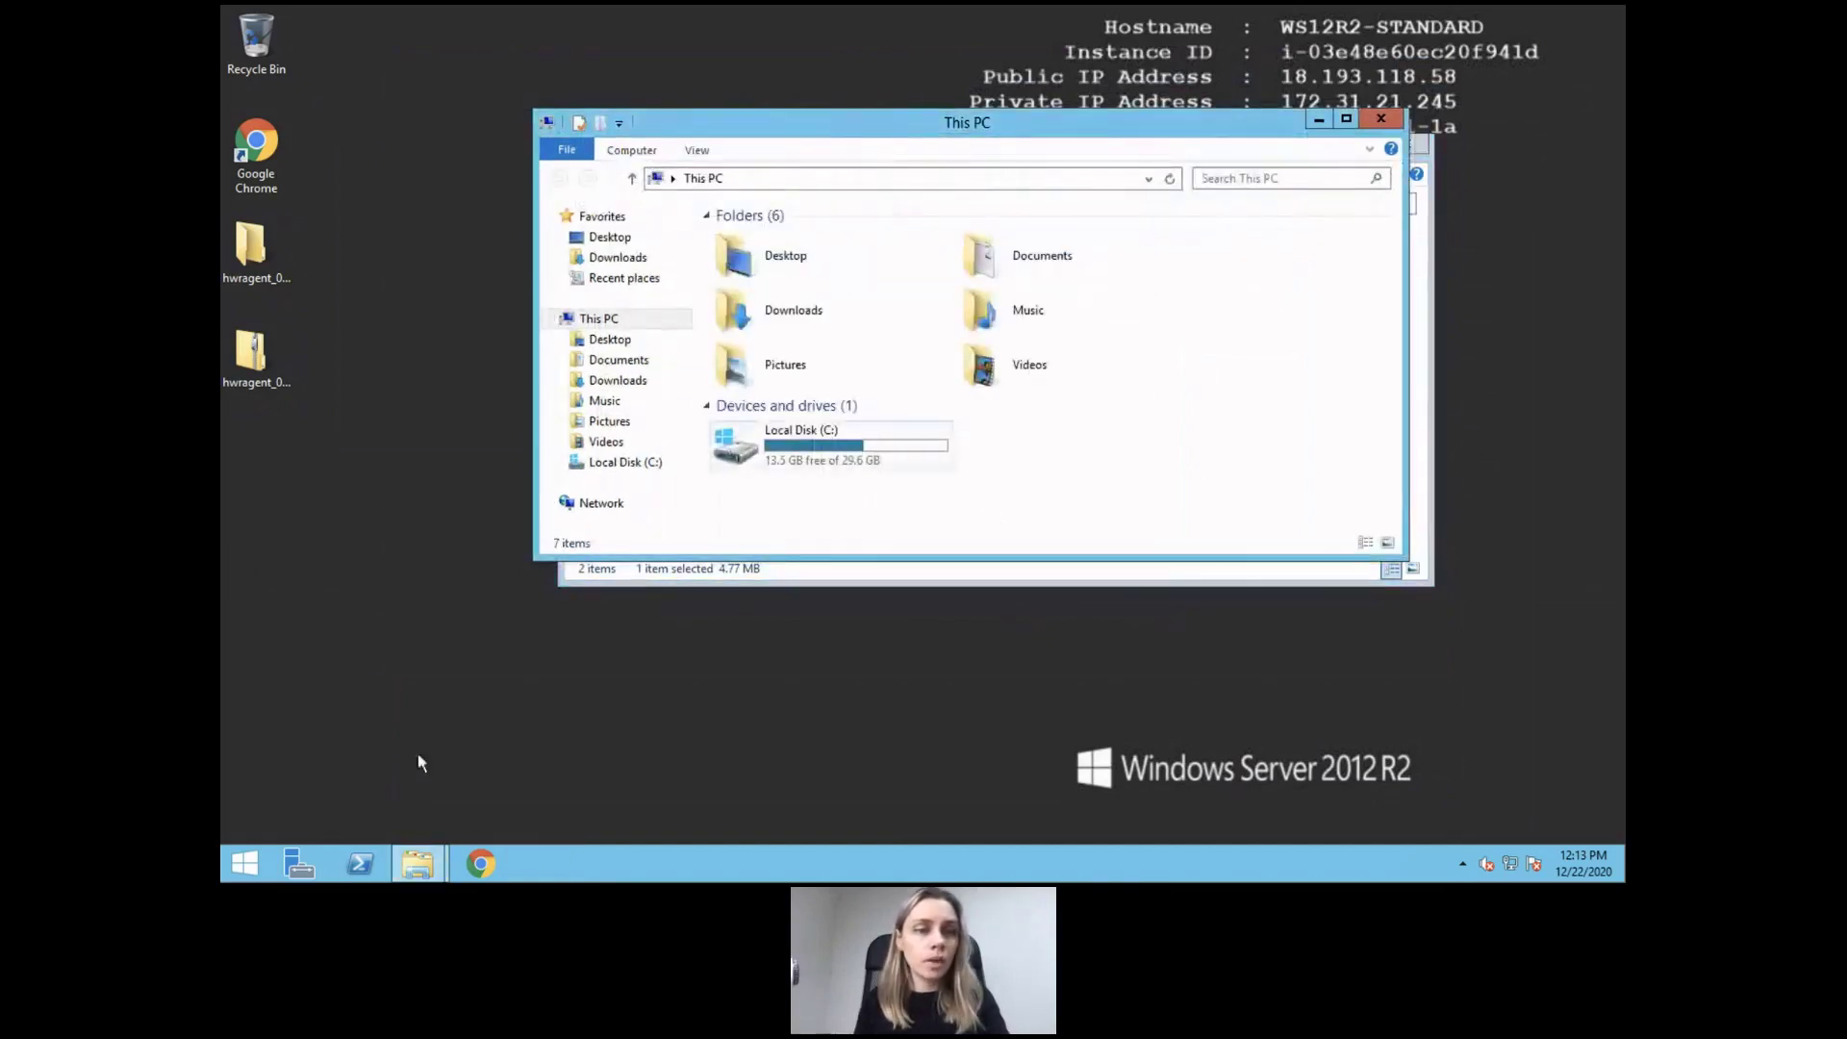
{"action": "left_click", "coordinate": [244, 864]}
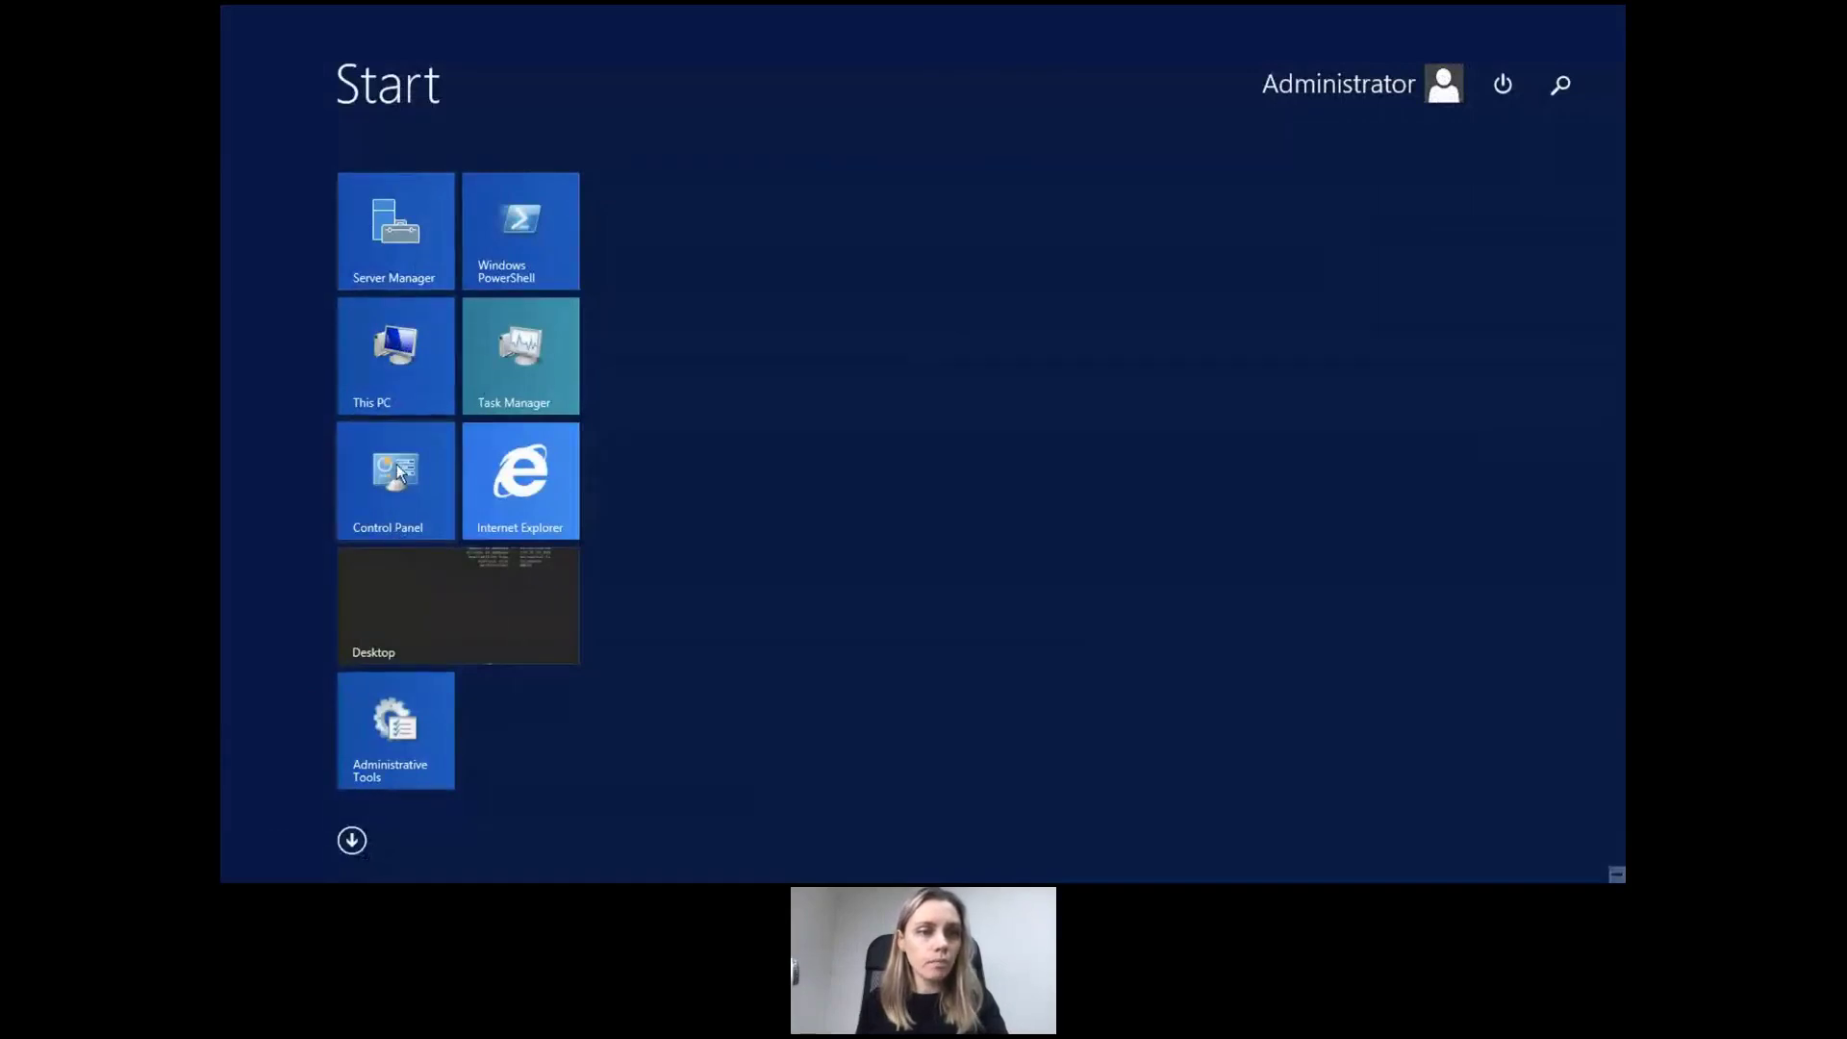
{"action": "left_click", "coordinate": [377, 700]}
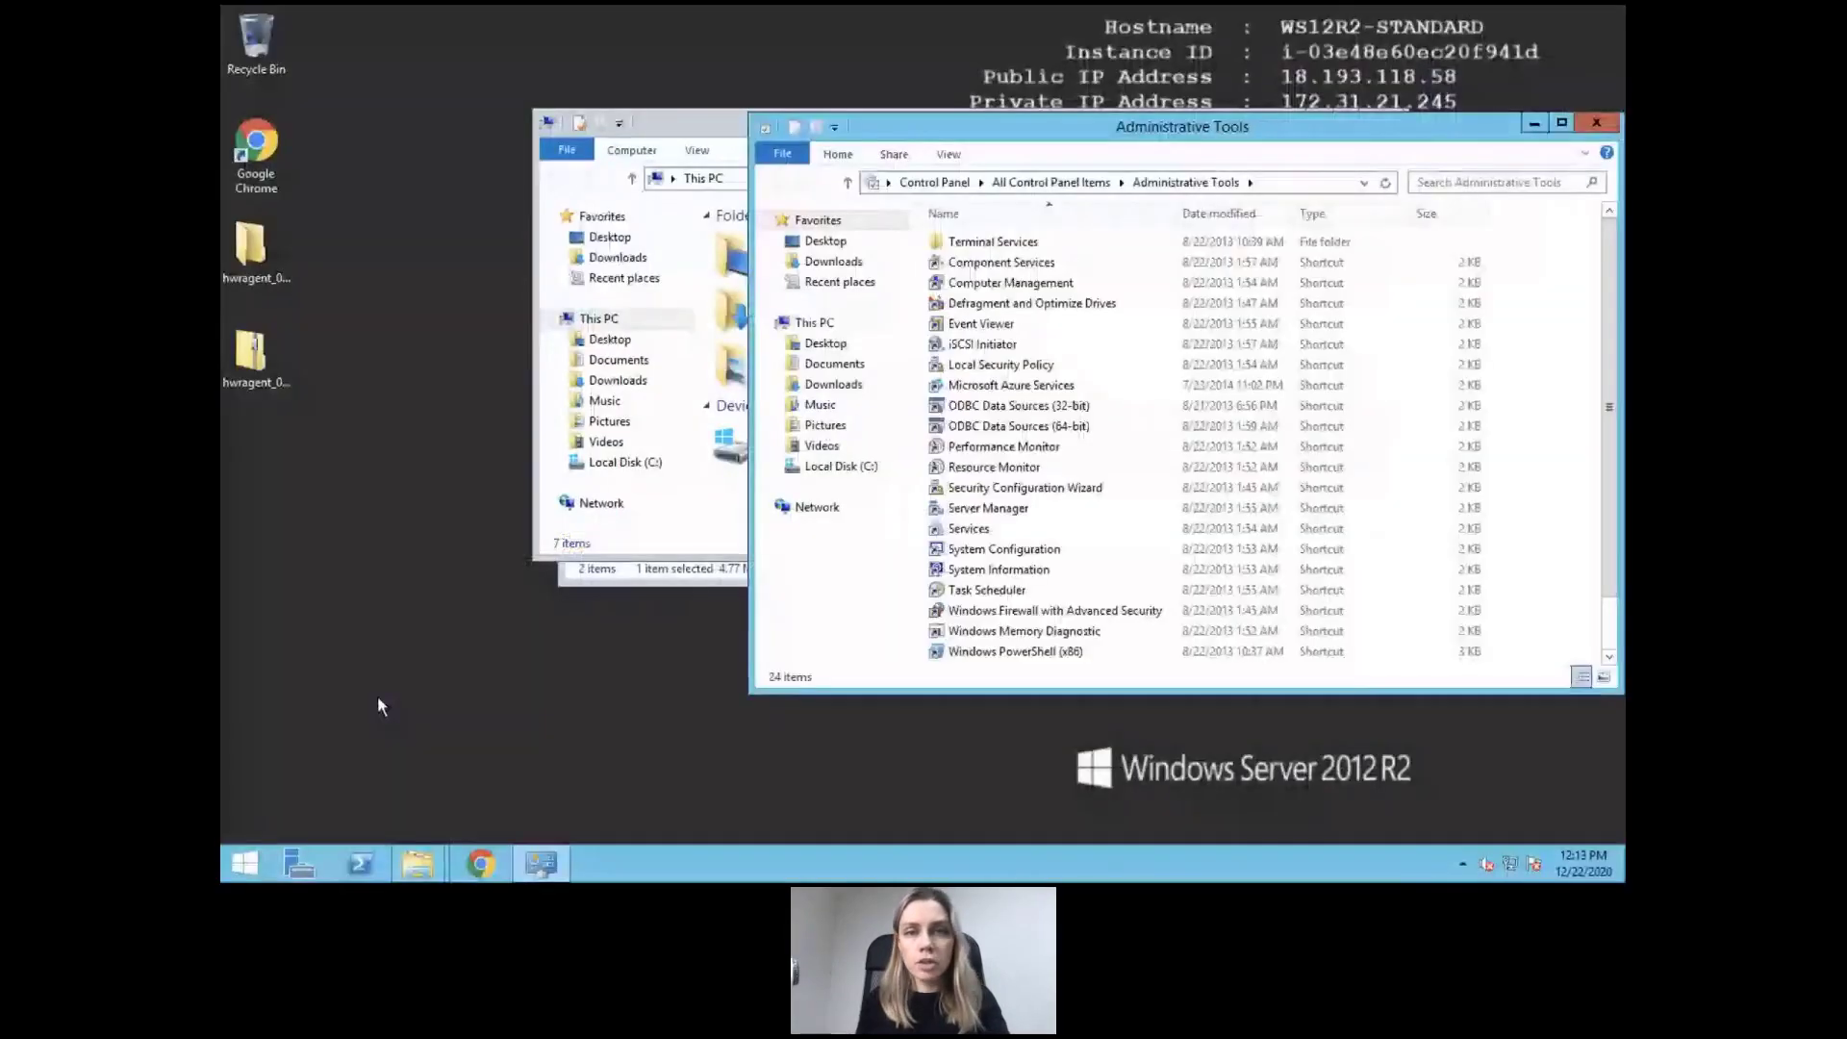
{"action": "double_click", "coordinate": [967, 532]}
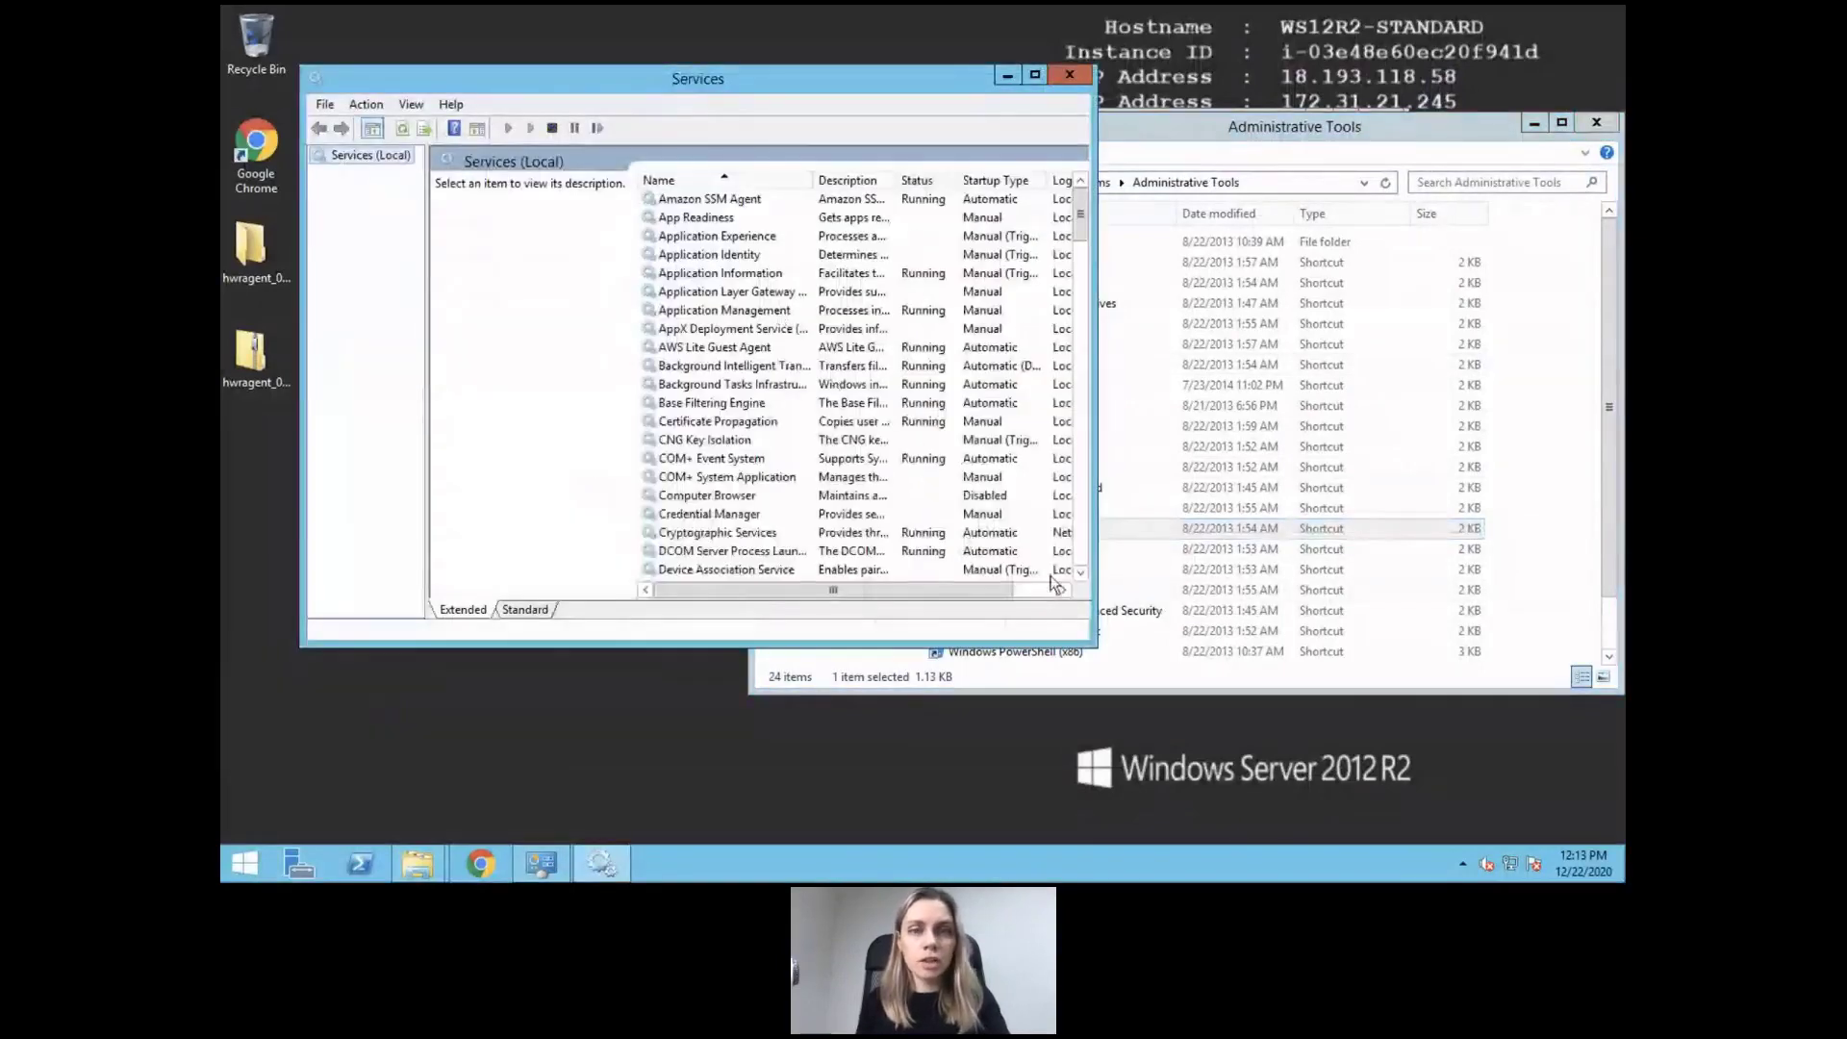
{"action": "left_click", "coordinate": [1095, 653]}
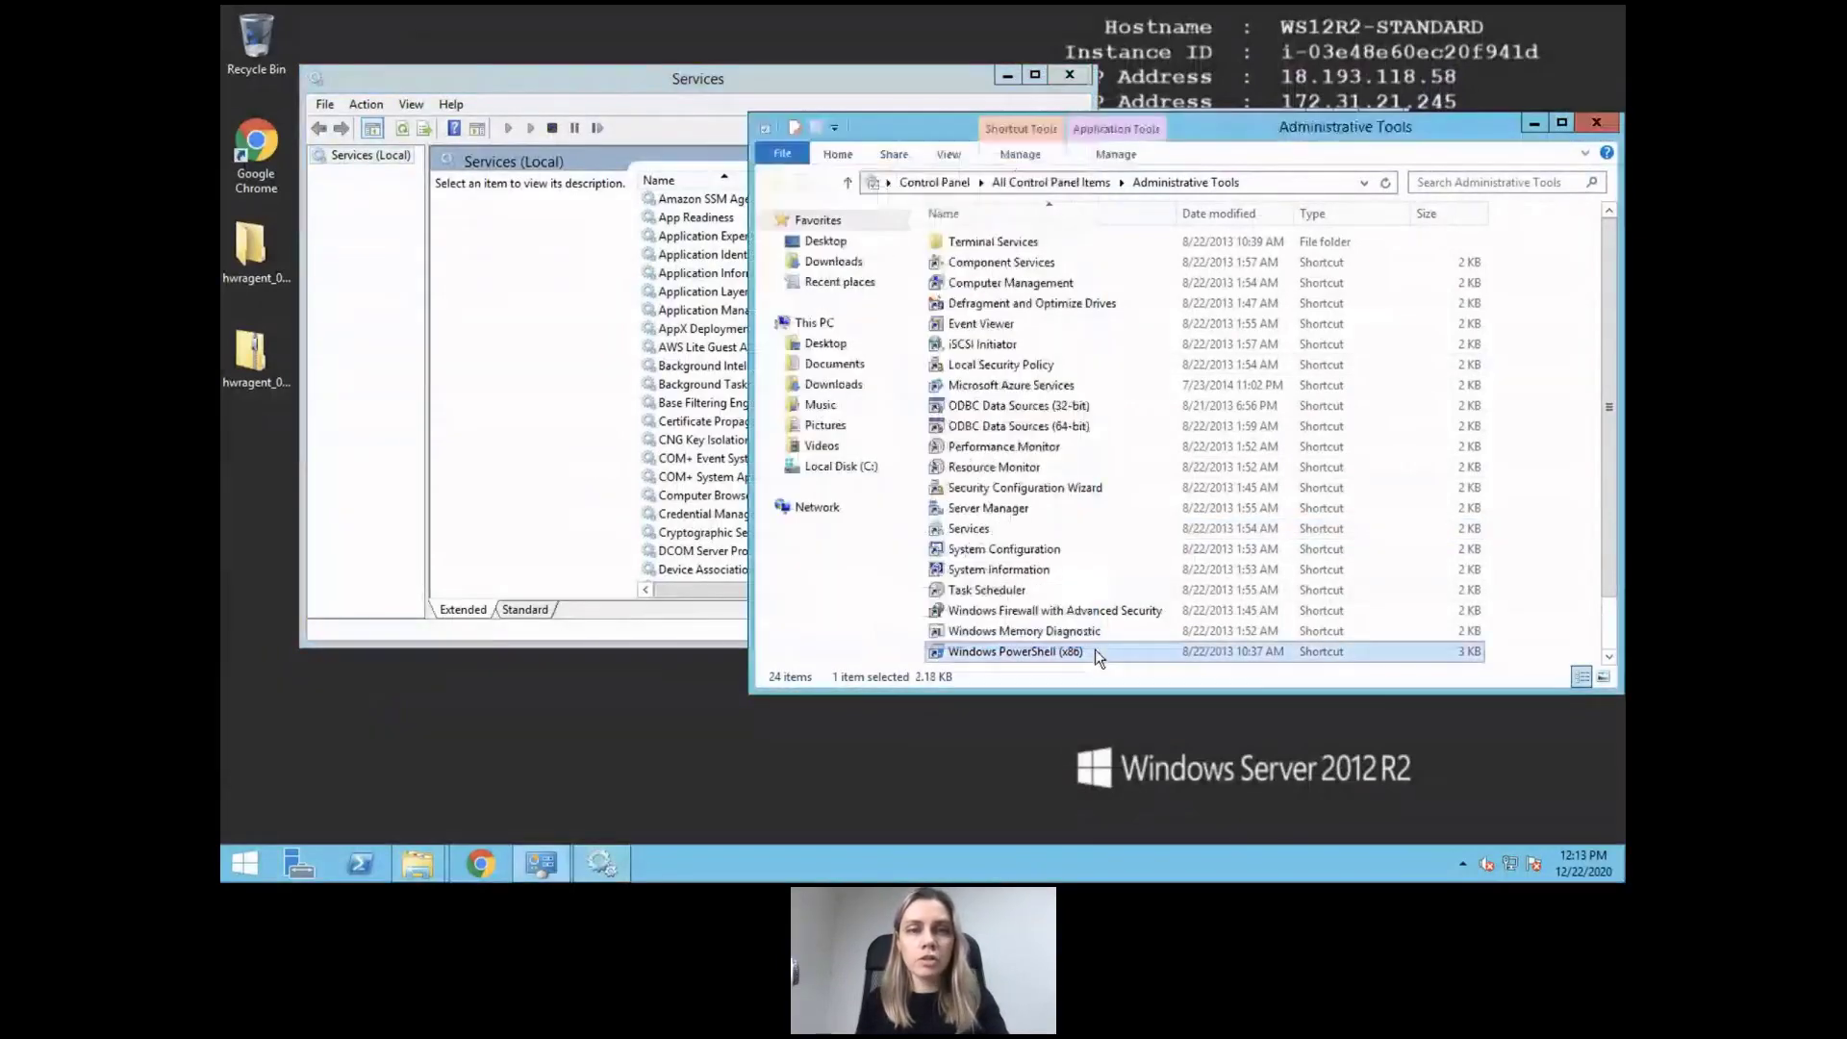
{"action": "key", "text": "alt+Tab"}
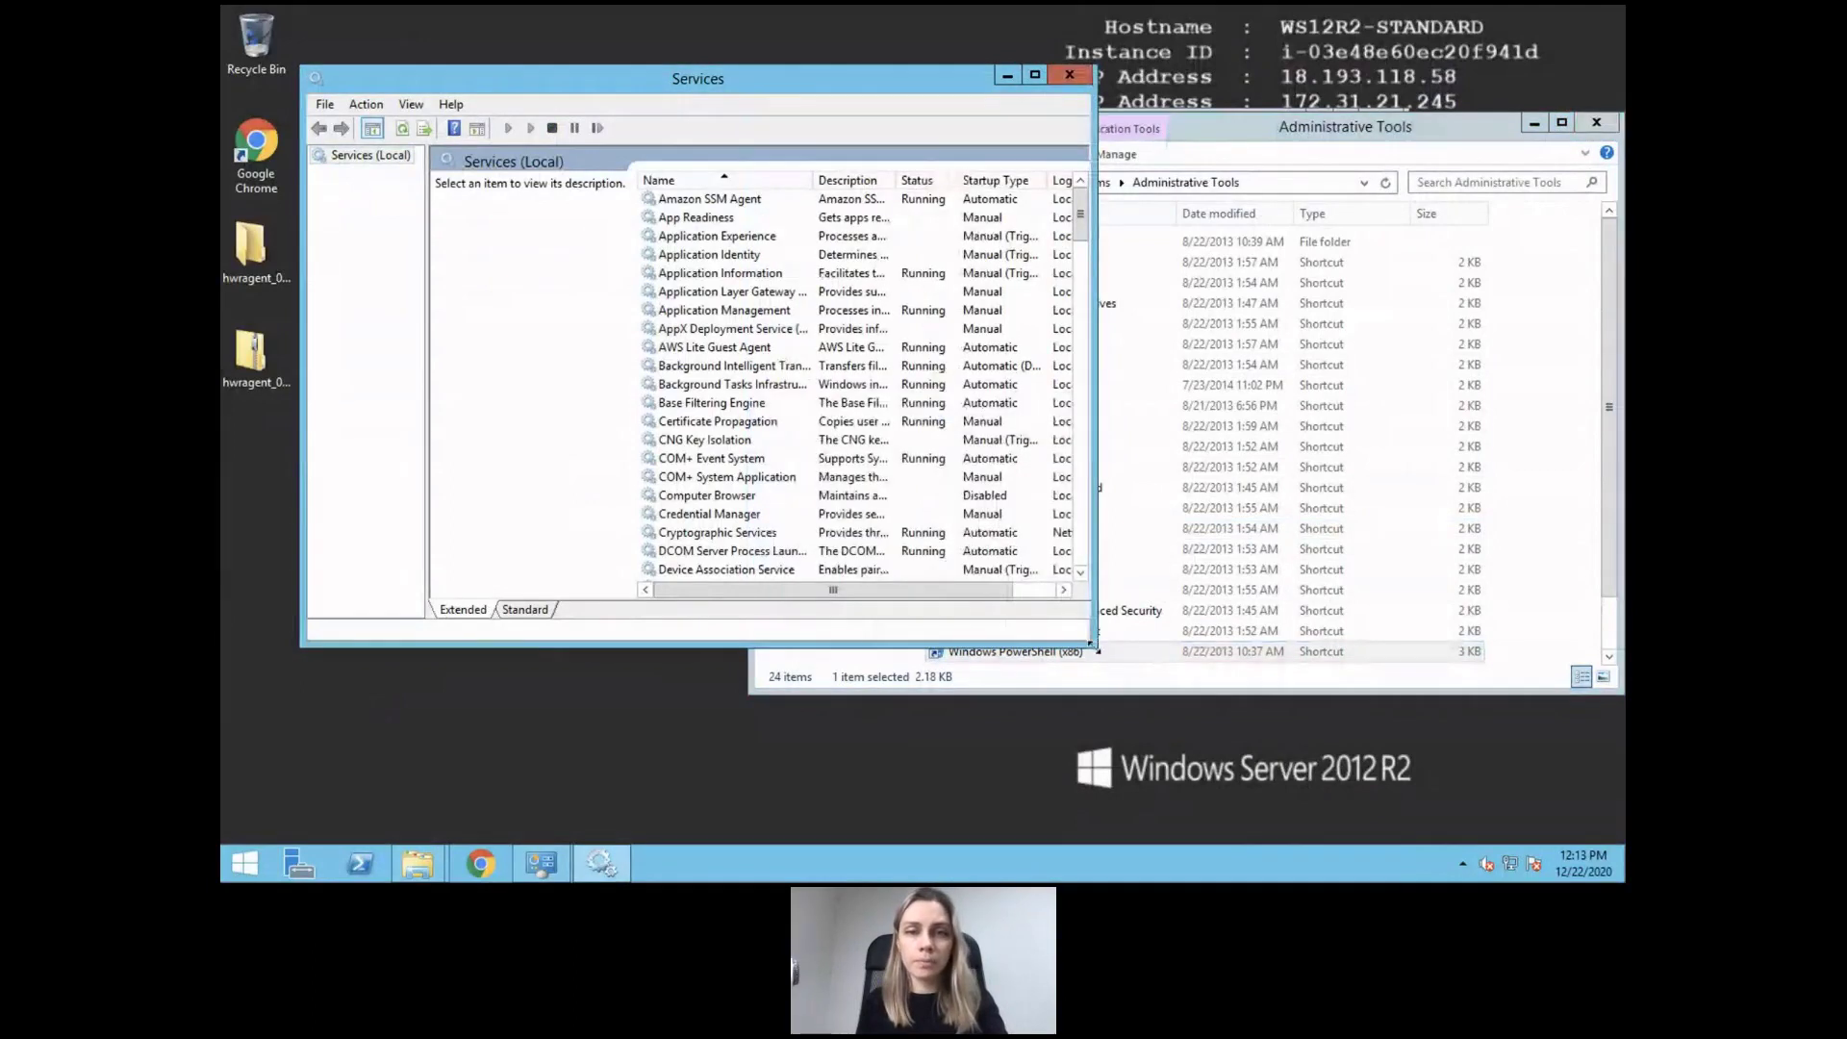
Step: Enlarge Services, confirm HWRAgent is Running with Automatic startup, then minimize the console
{"action": "left_click_drag", "start_coordinate": [1096, 647], "coordinate": [1229, 692]}
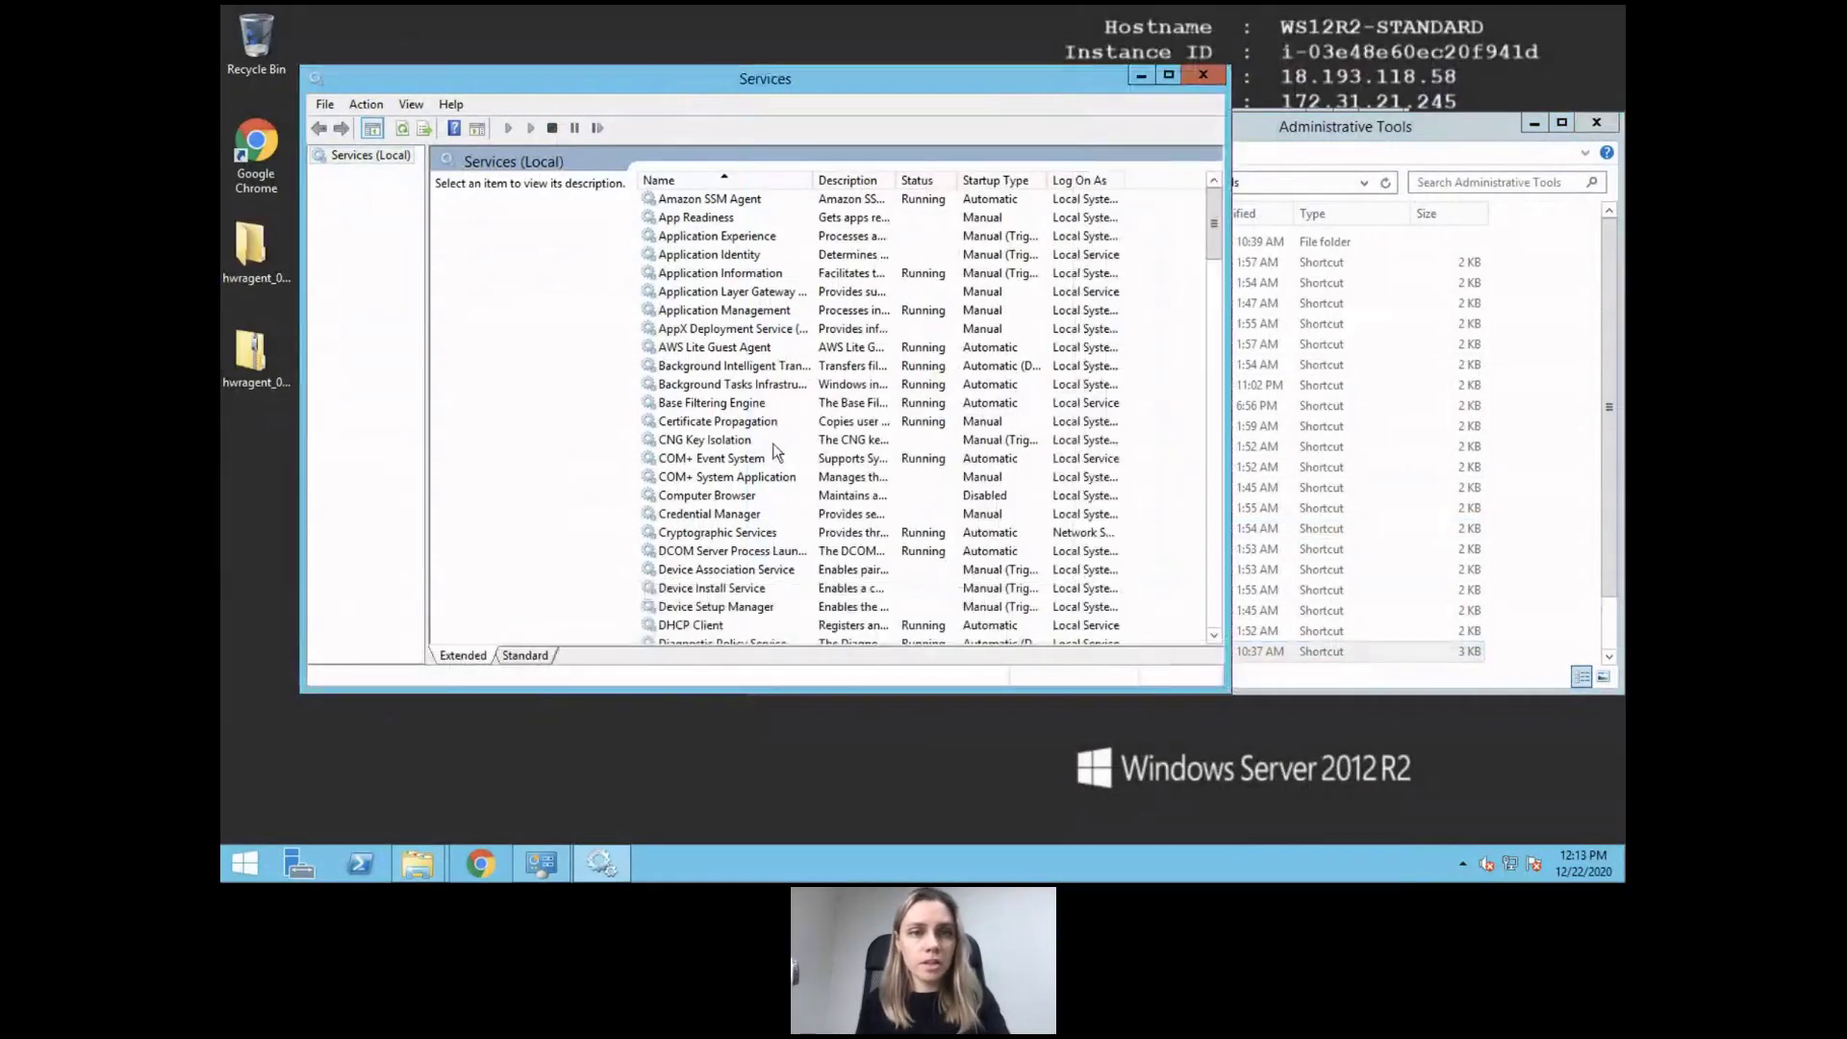
{"action": "left_click", "coordinate": [739, 463]}
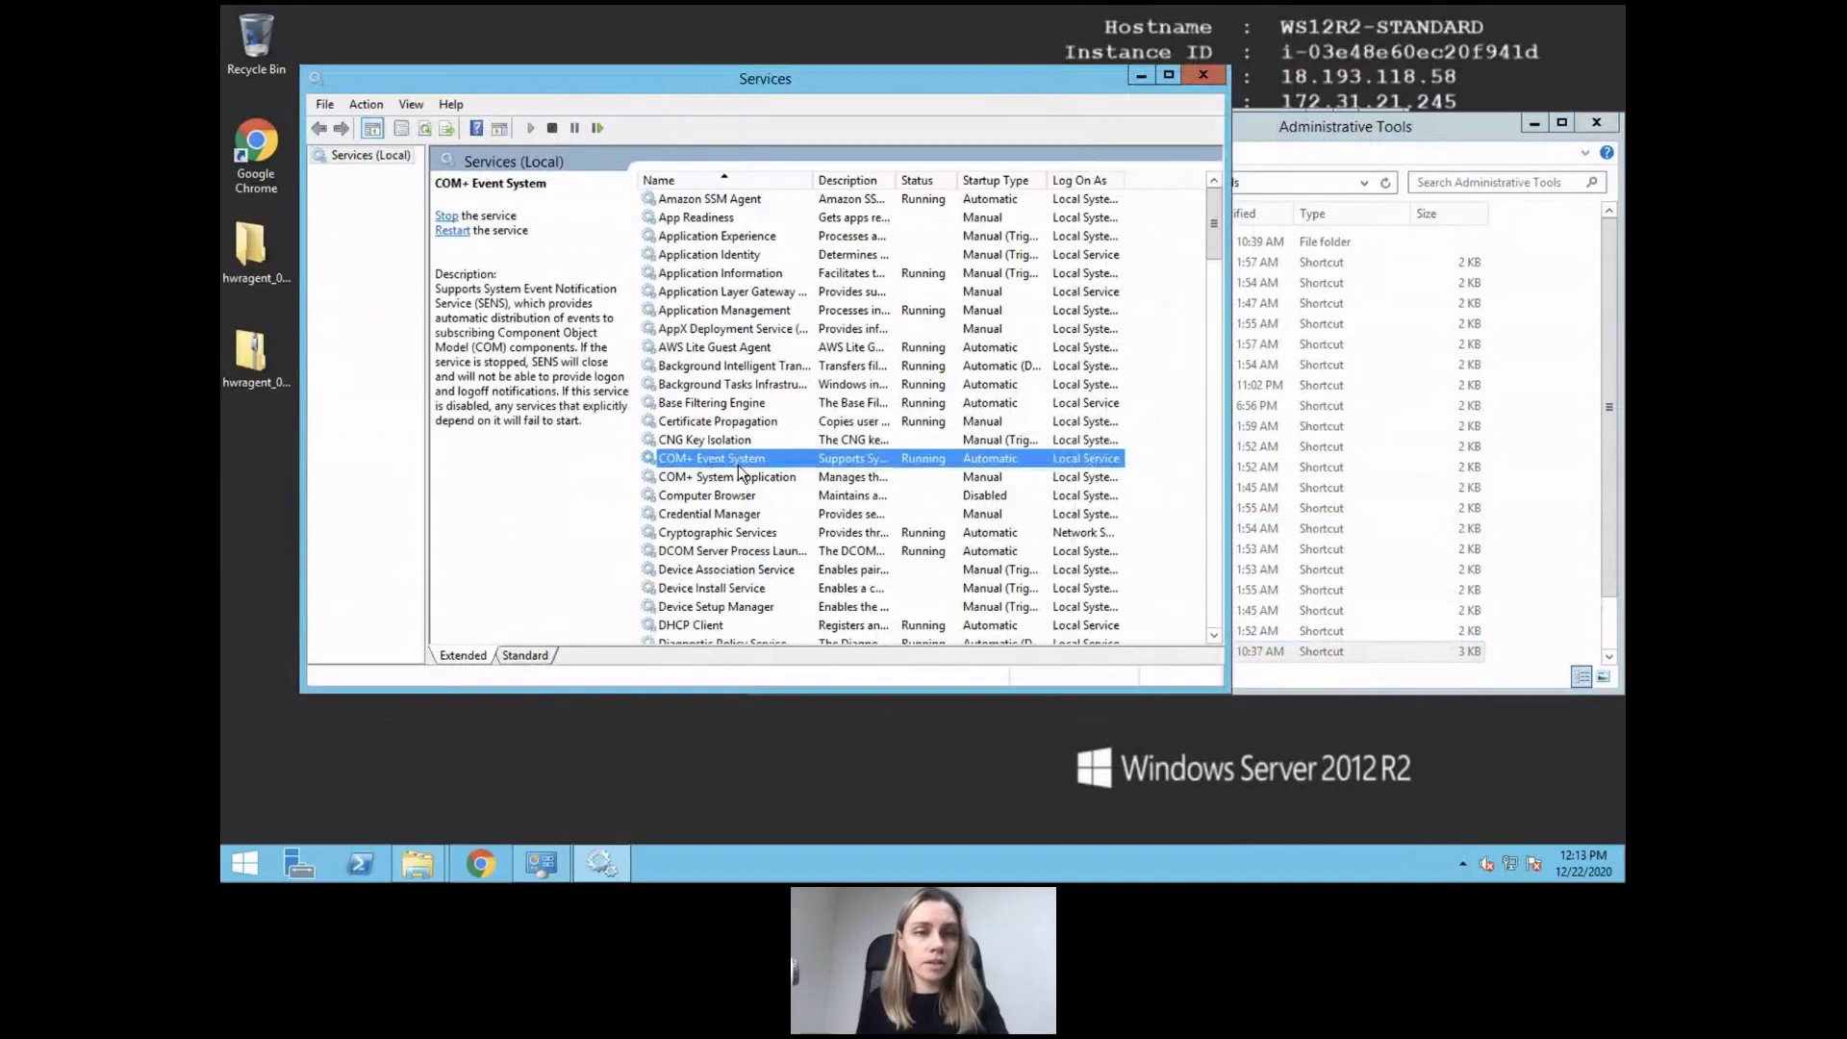
{"action": "scroll", "coordinate": [739, 472], "scroll_direction": "down", "scroll_amount": 1}
{"action": "scroll", "coordinate": [741, 472], "scroll_direction": "down", "scroll_amount": 3}
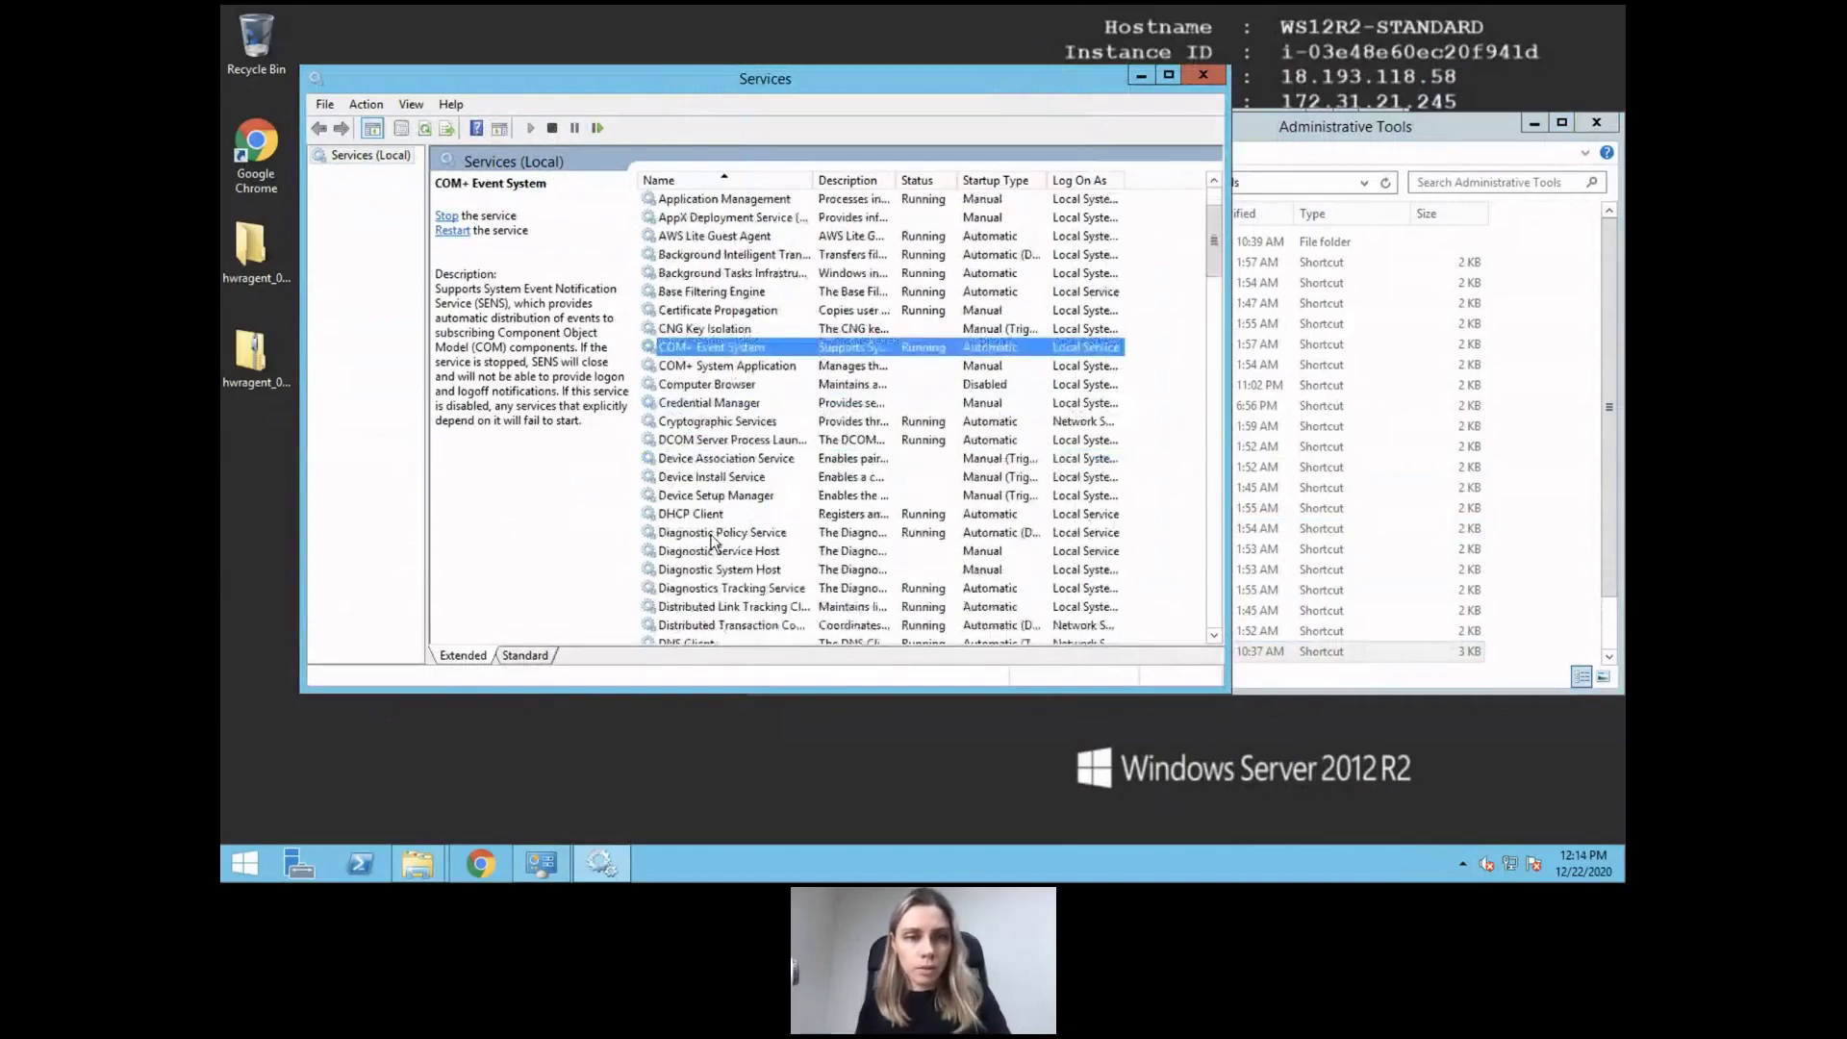
{"action": "scroll", "coordinate": [713, 539], "scroll_direction": "down", "scroll_amount": 8}
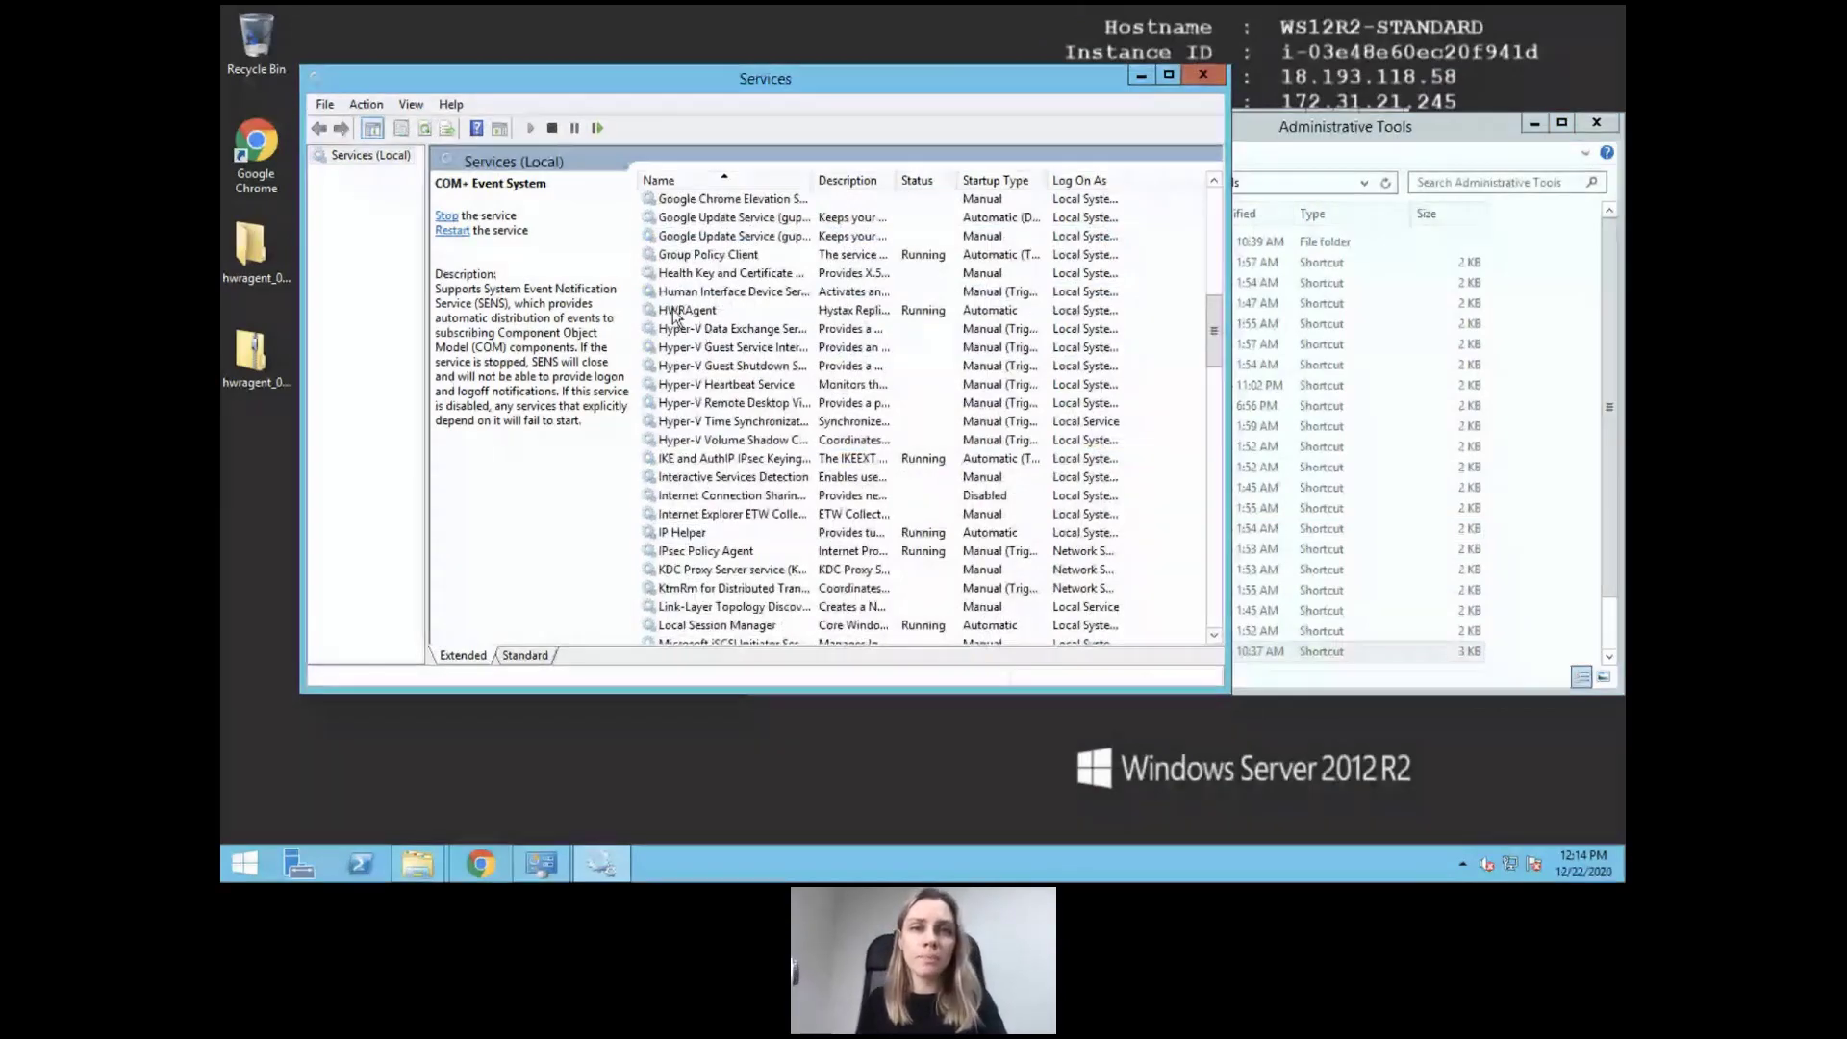
{"action": "left_click", "coordinate": [924, 311]}
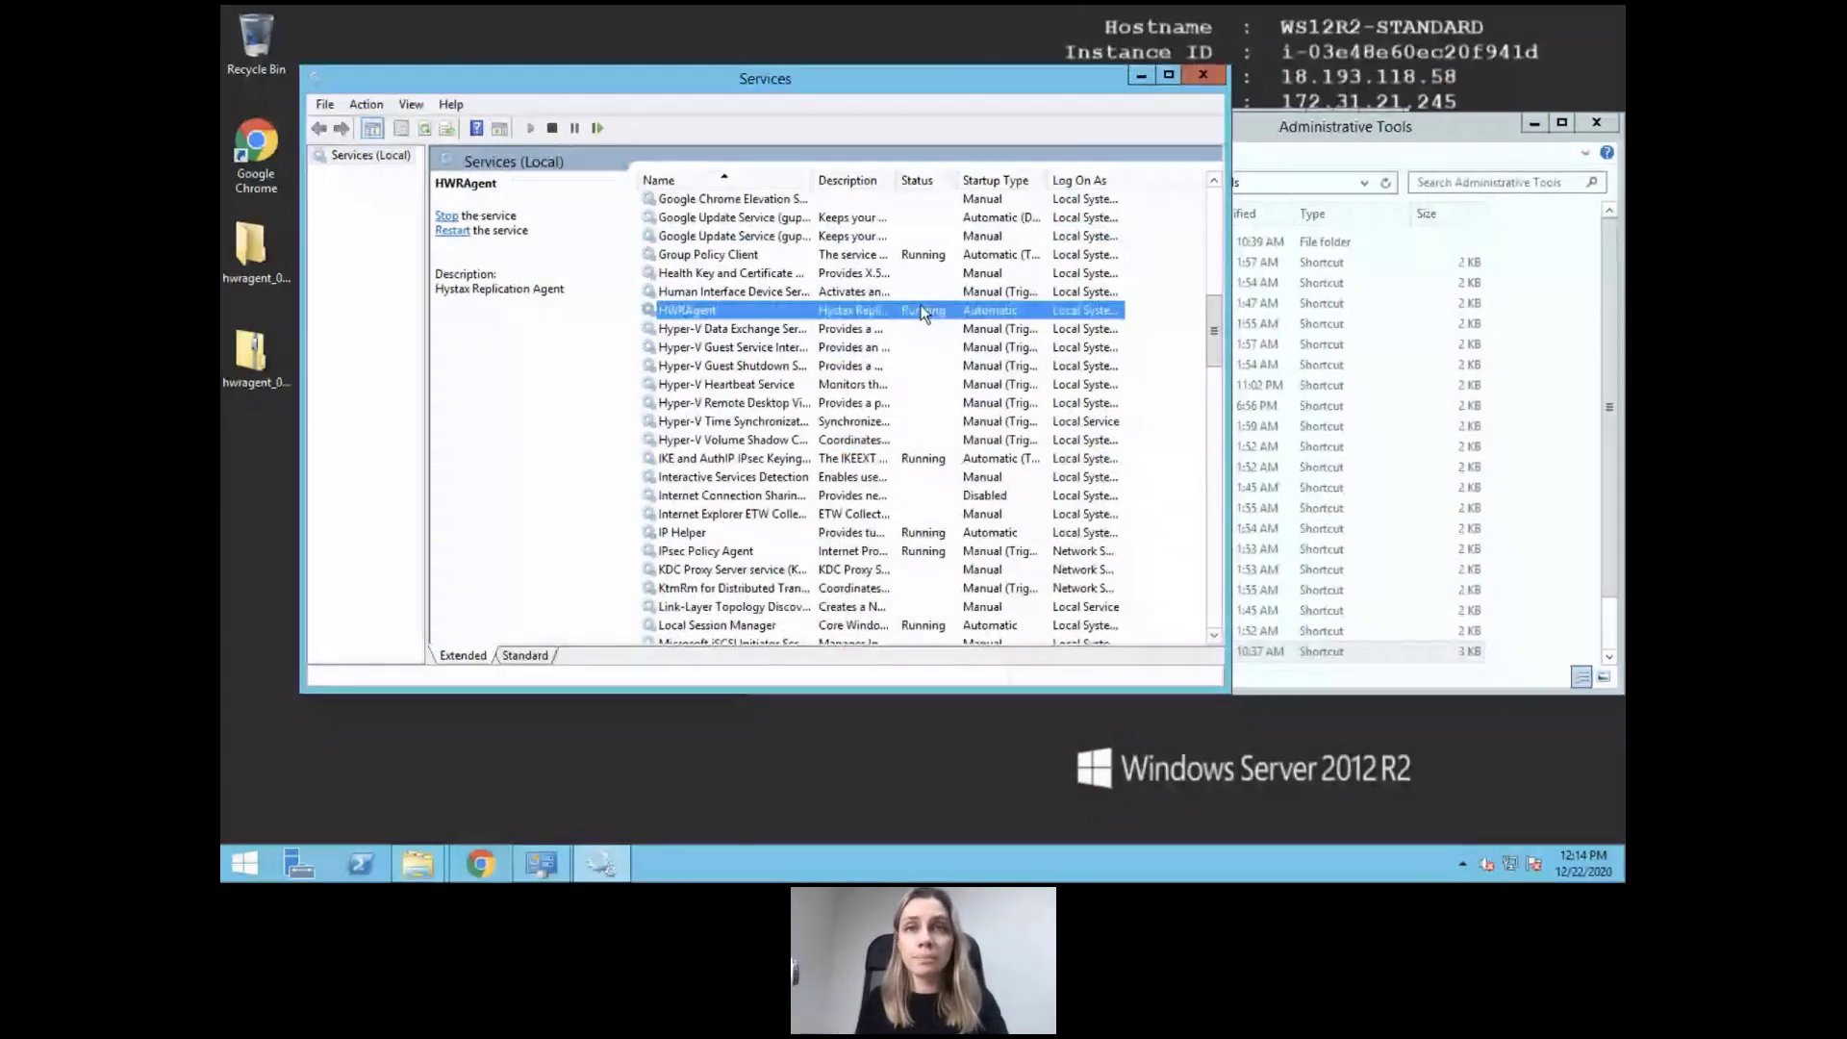
{"action": "left_click", "coordinate": [1141, 75]}
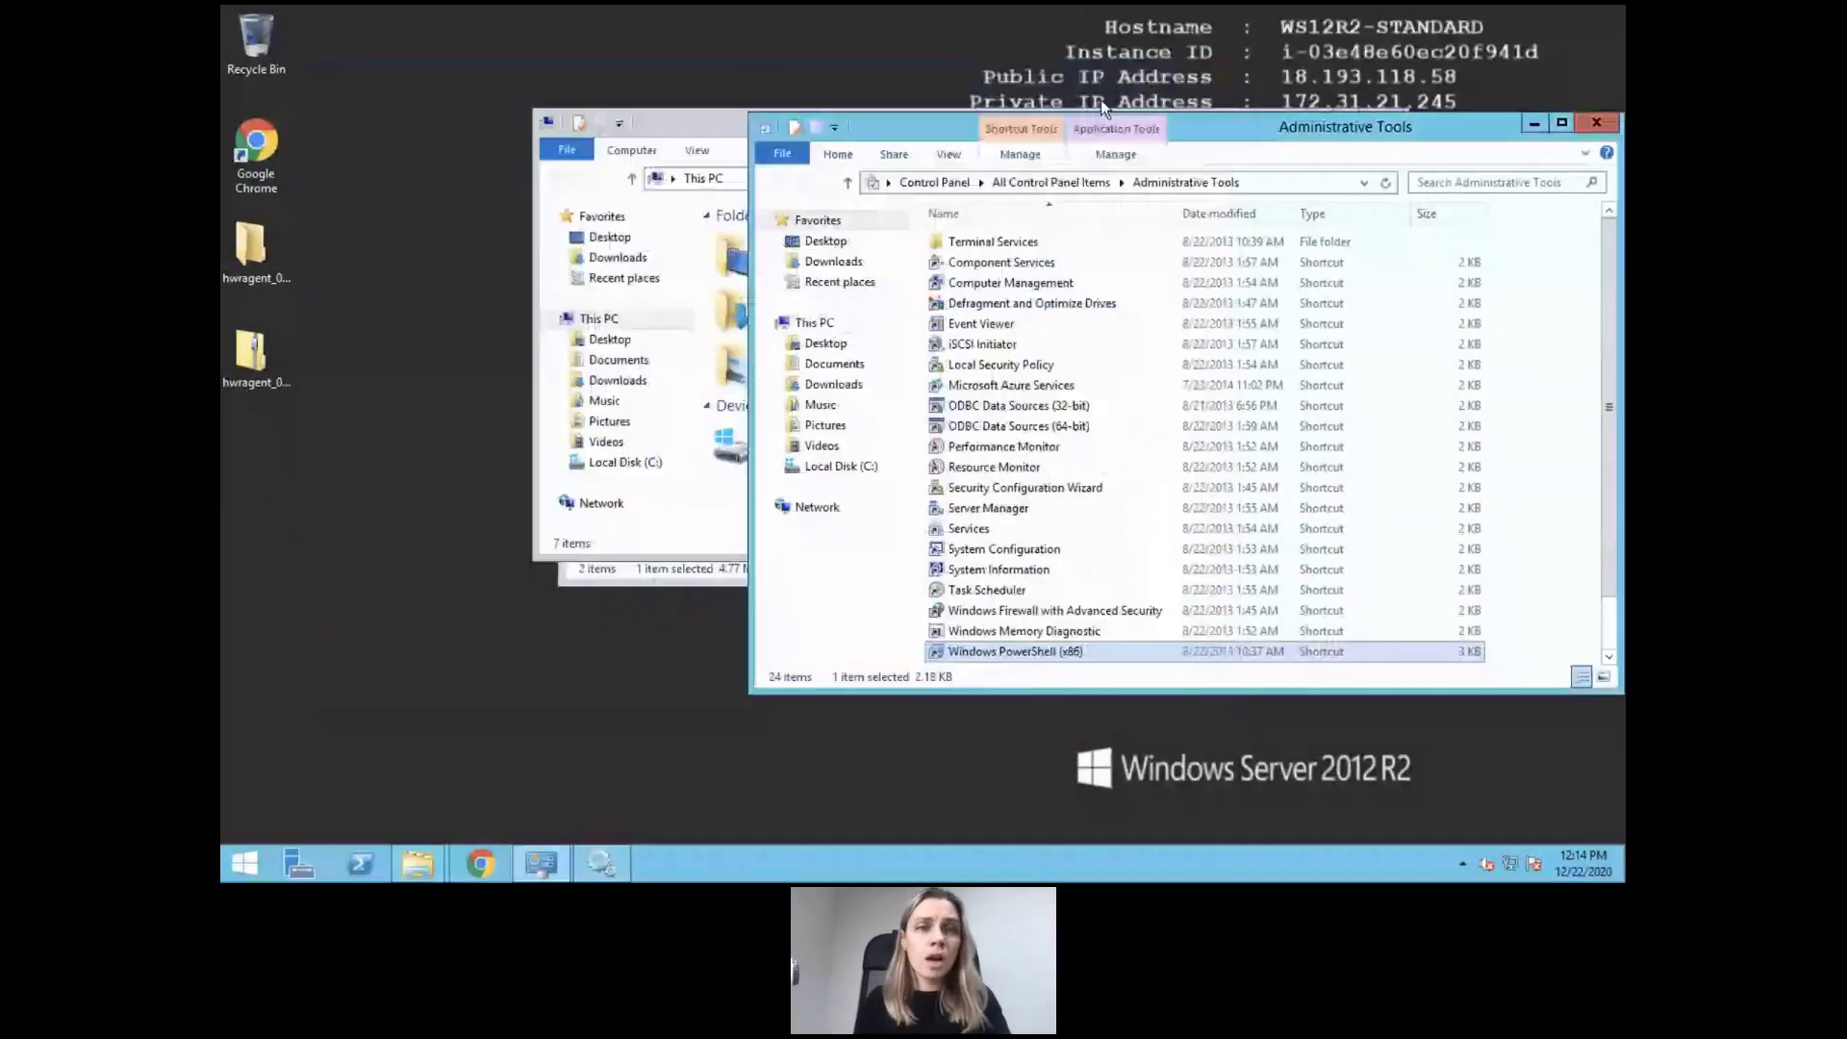
Step: Open Local Disk (C:) and then the ProgramData folder
{"action": "left_click", "coordinate": [804, 446]}
{"action": "double_click", "coordinate": [804, 446]}
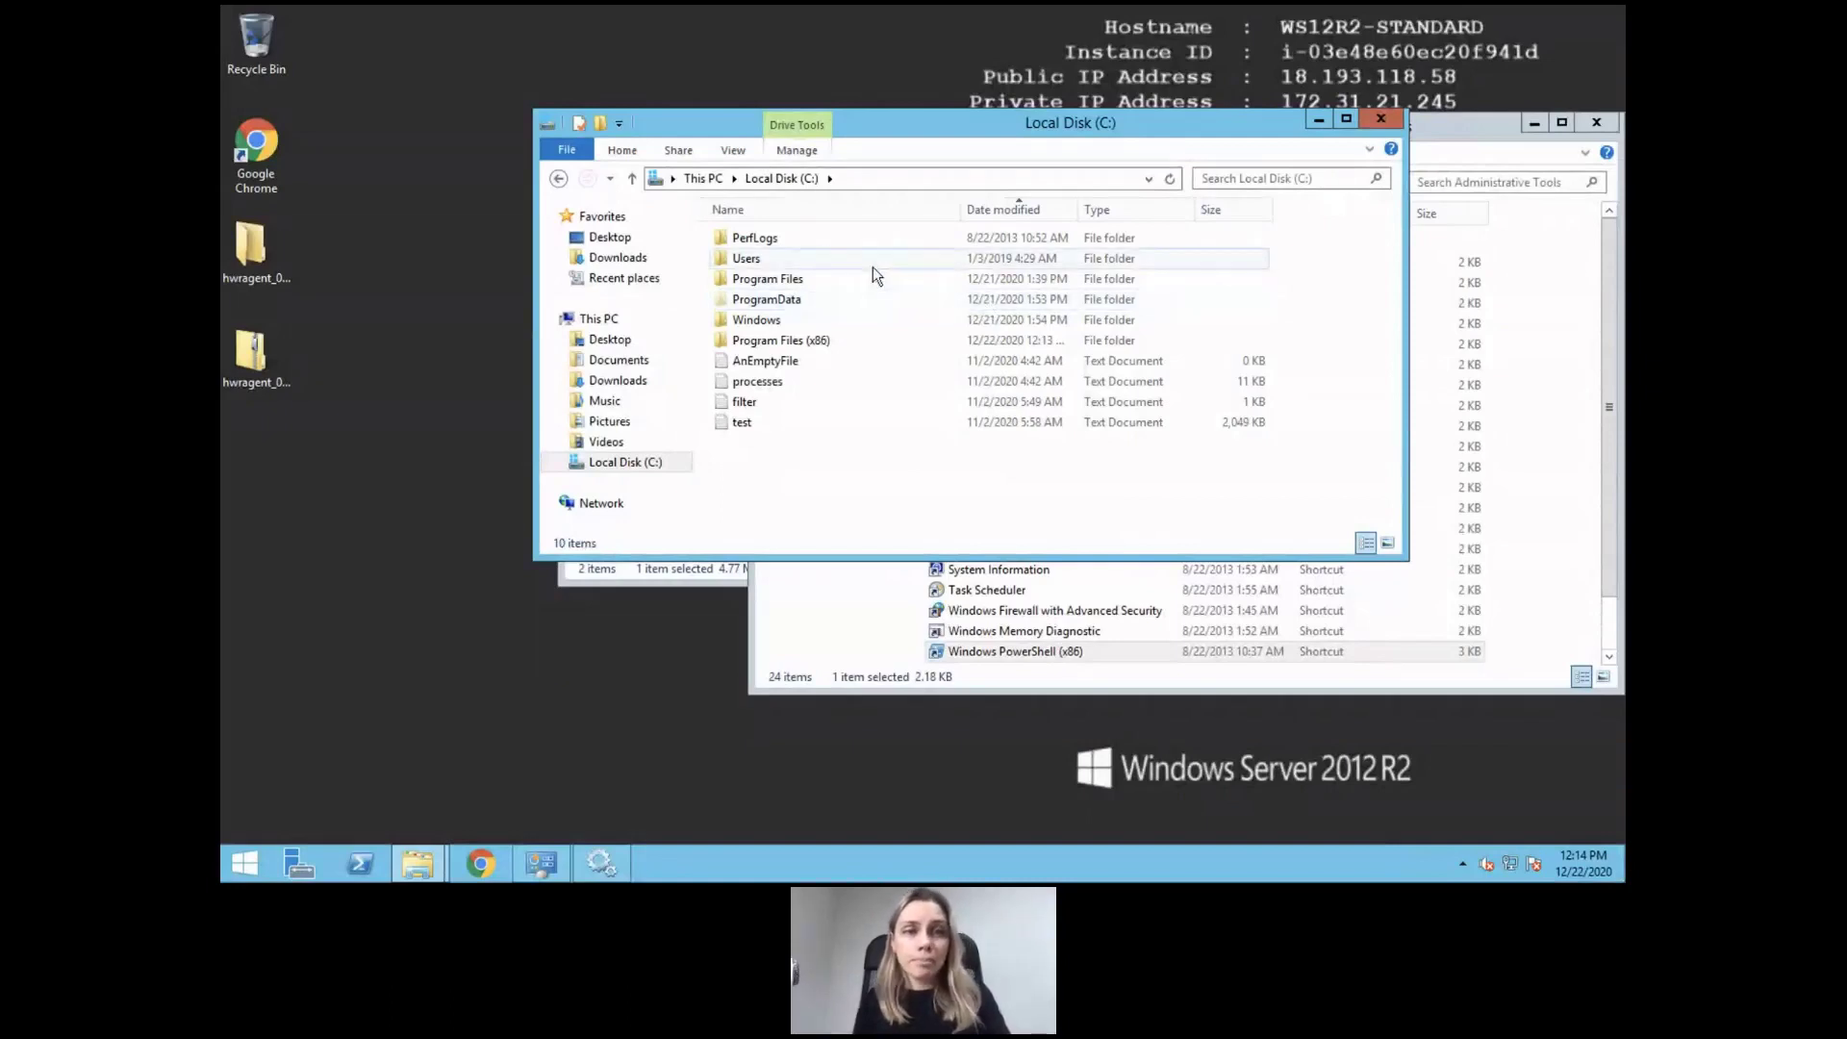
{"action": "mouse_move", "coordinate": [873, 270]}
{"action": "mouse_move", "coordinate": [822, 297]}
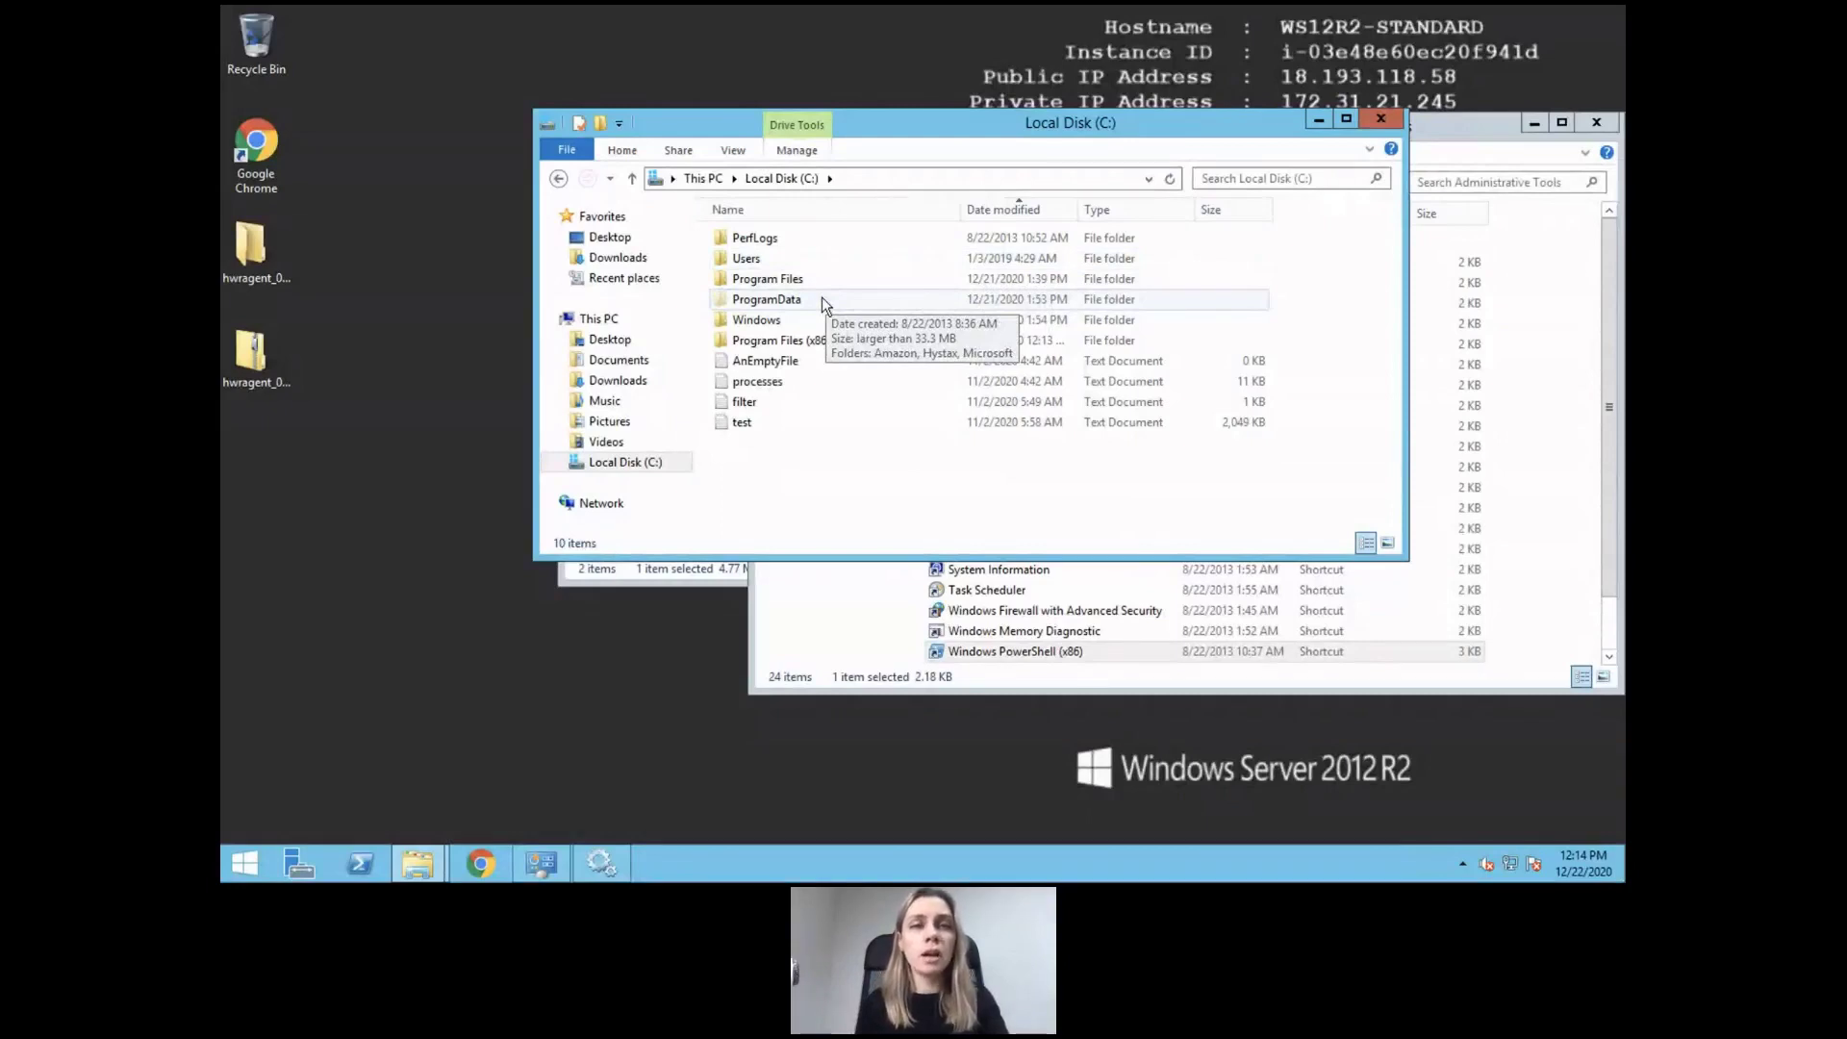
{"action": "left_click", "coordinate": [822, 297]}
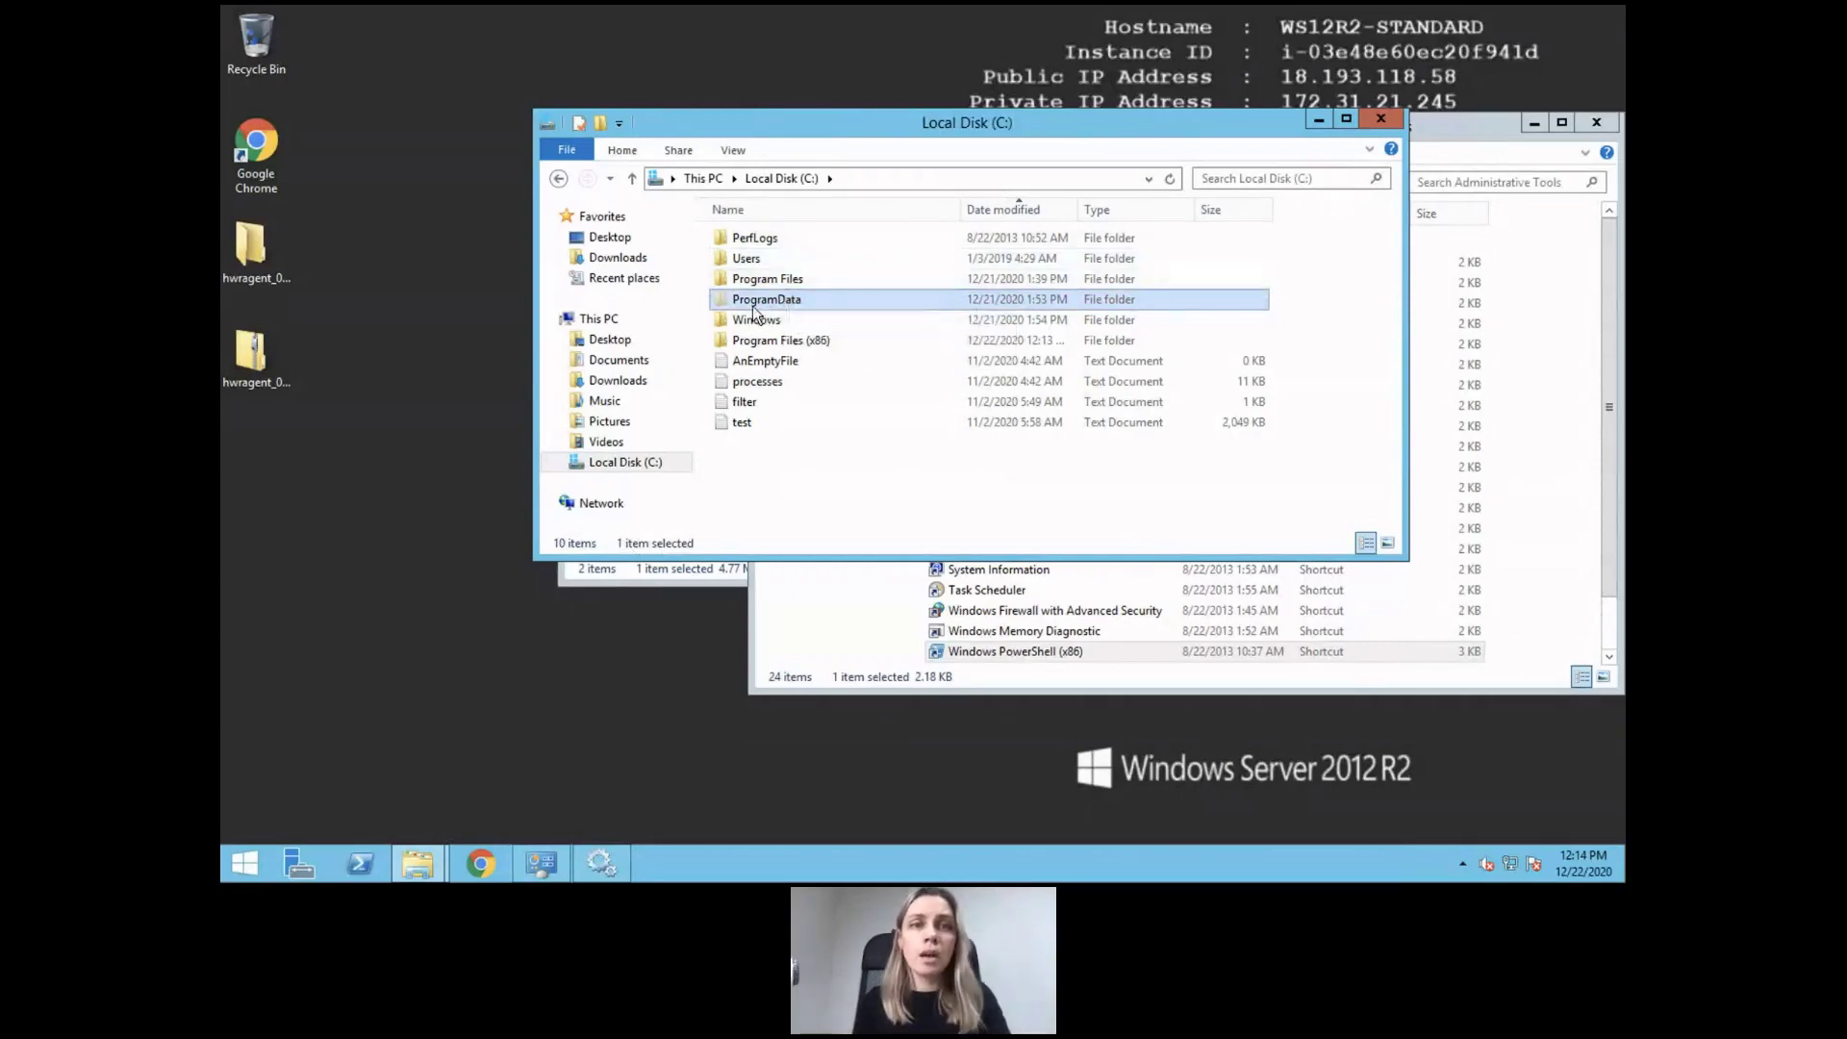
{"action": "mouse_move", "coordinate": [754, 314]}
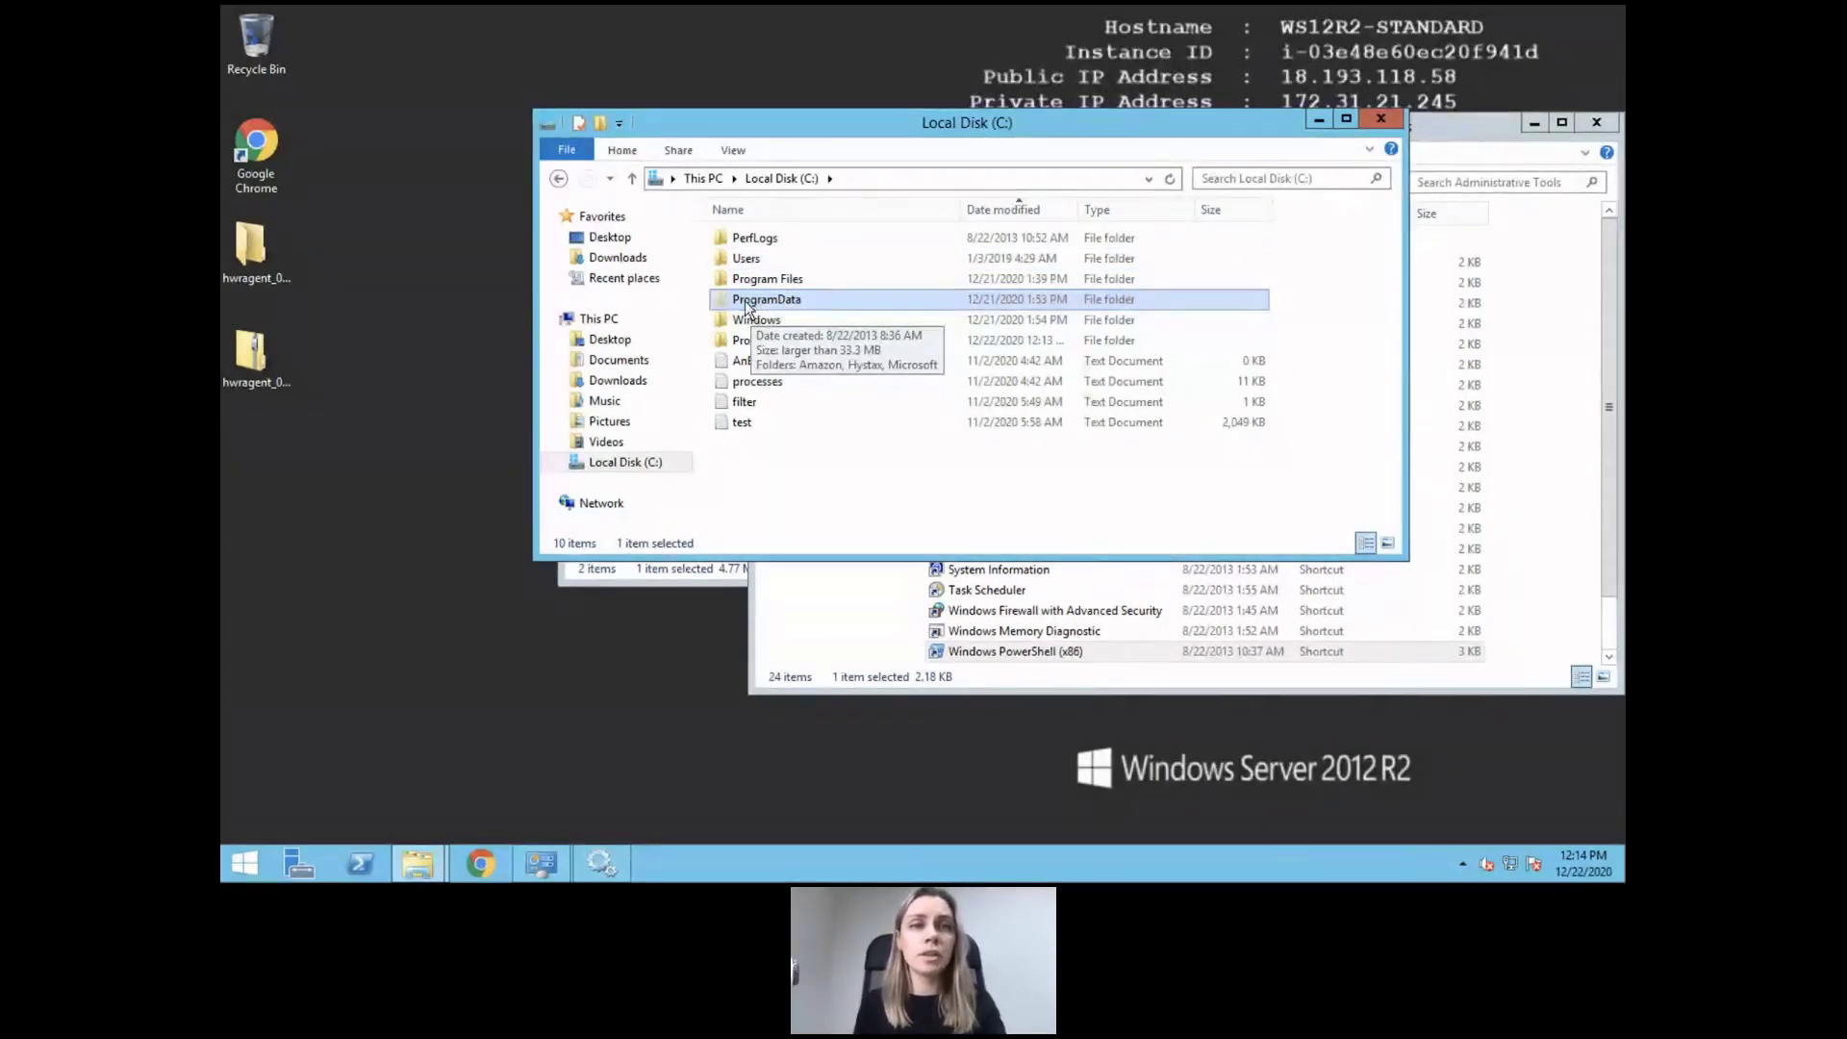
{"action": "double_click", "coordinate": [747, 300]}
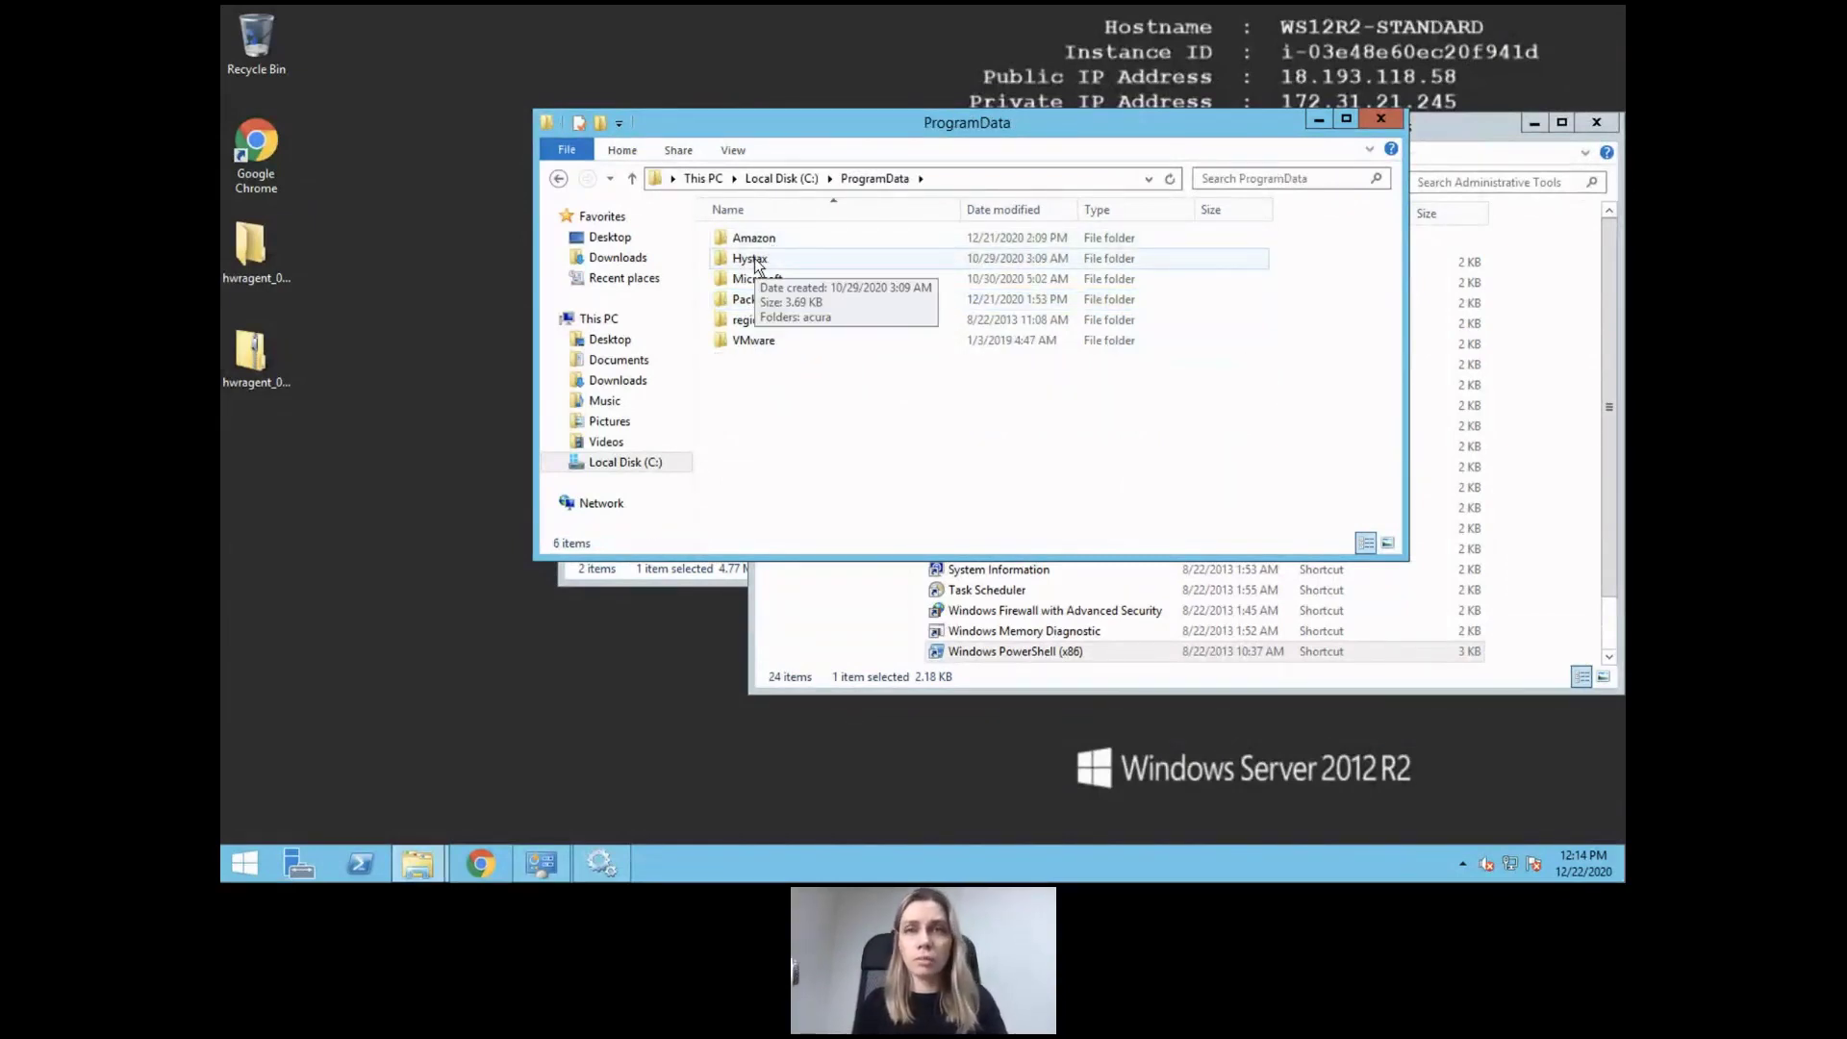
Step: Go into Hystax > acura > LOG and select the repman log file without renaming it
{"action": "double_click", "coordinate": [754, 259]}
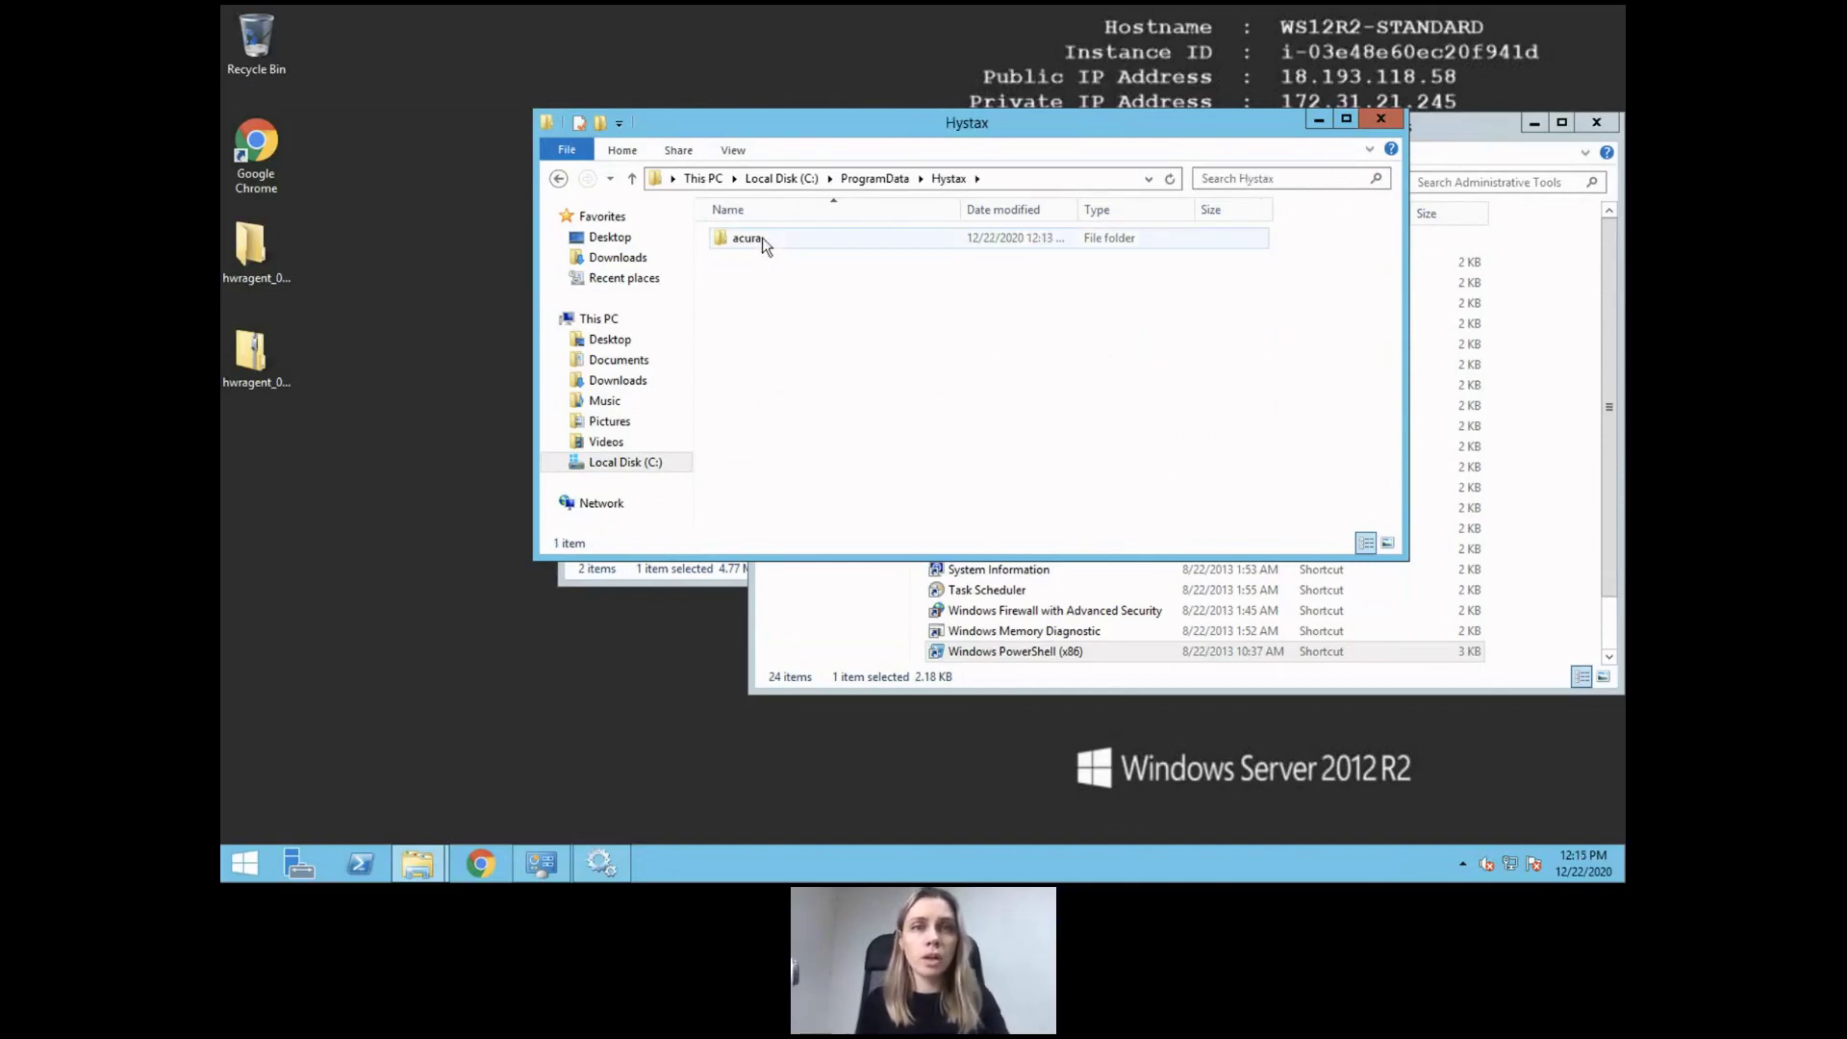
{"action": "double_click", "coordinate": [762, 238]}
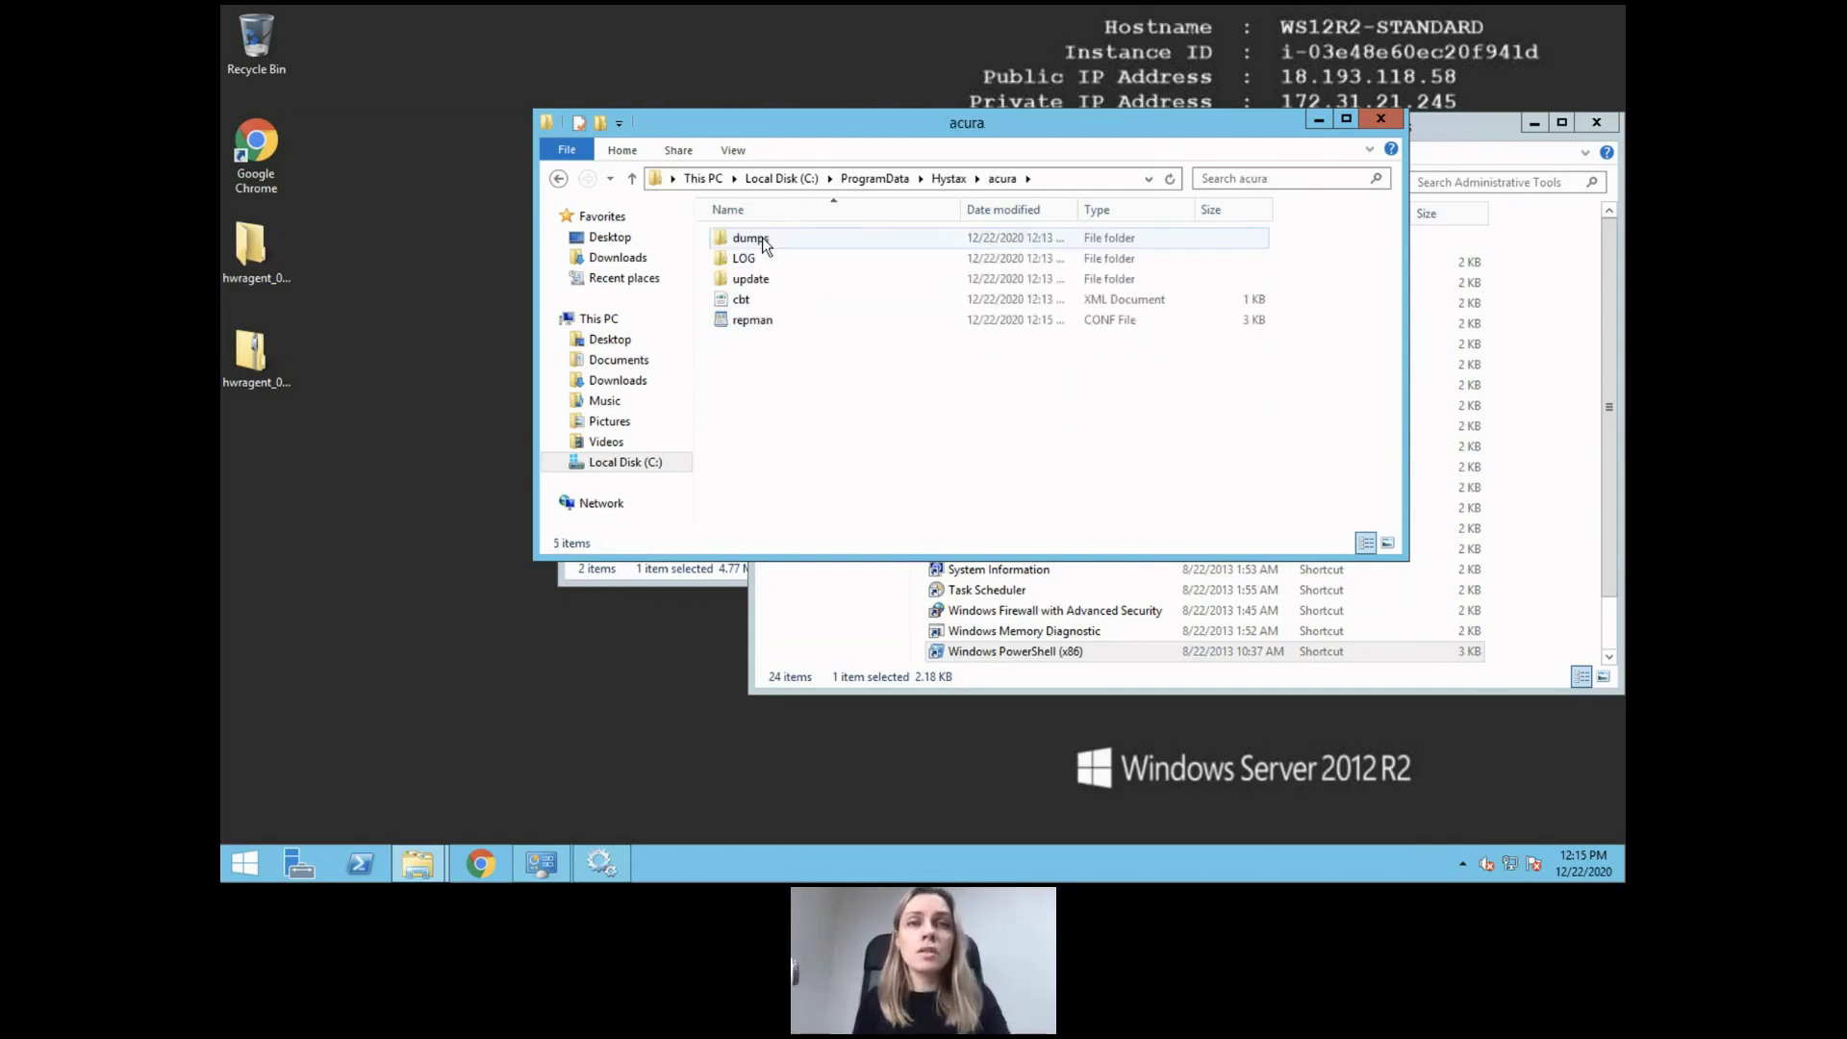
{"action": "double_click", "coordinate": [768, 257]}
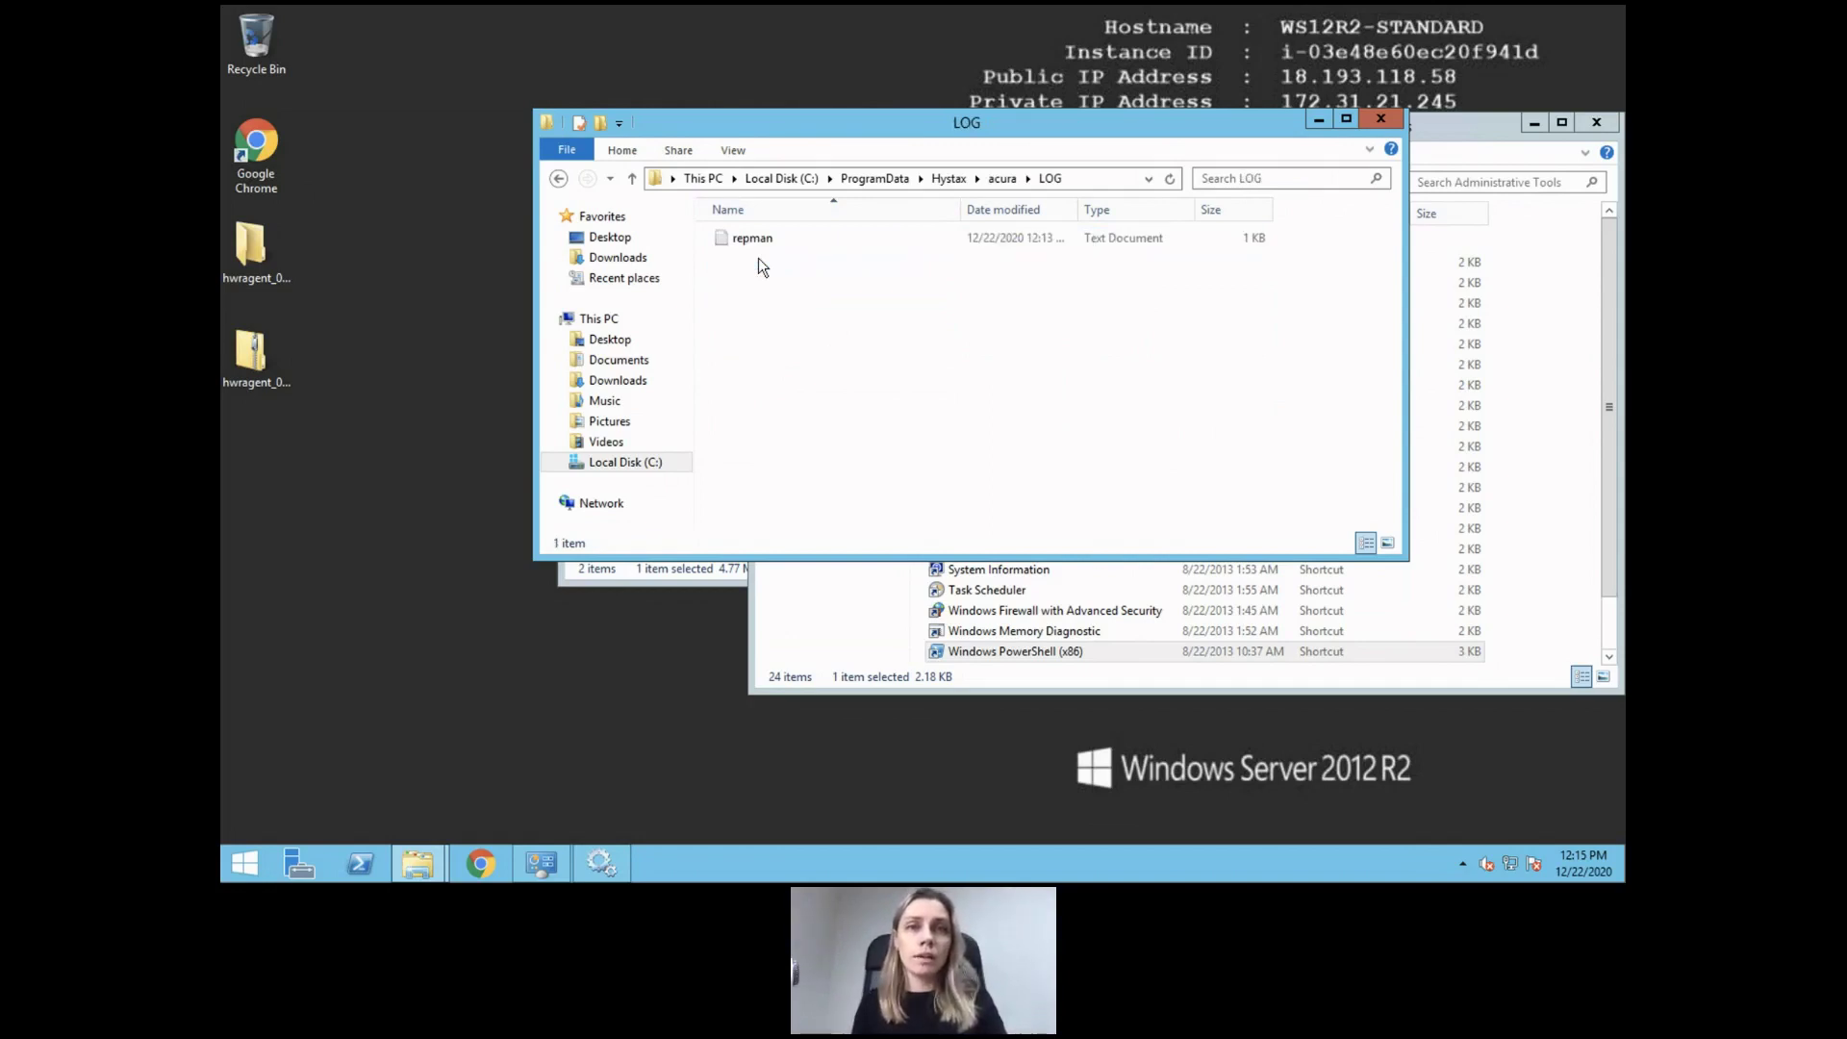
{"action": "left_click", "coordinate": [767, 240]}
{"action": "left_click", "coordinate": [767, 240]}
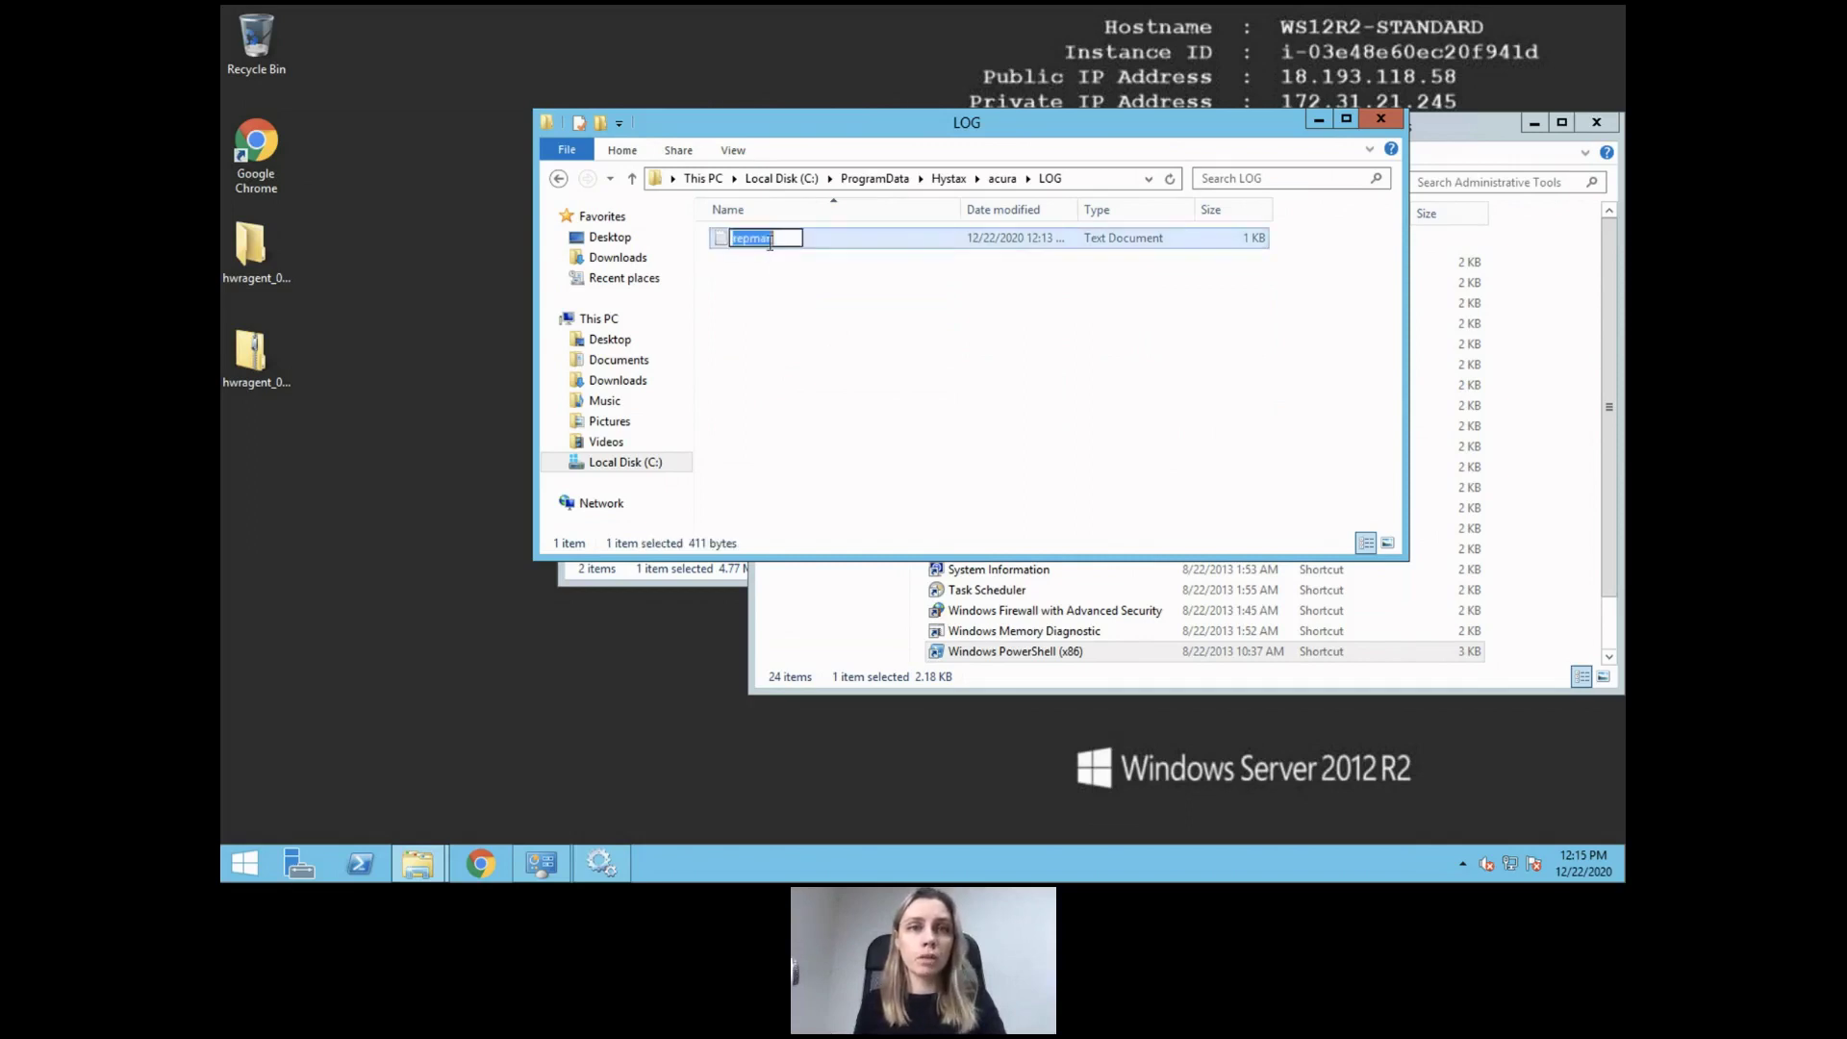
{"action": "left_click", "coordinate": [820, 247]}
{"action": "double_click", "coordinate": [794, 241]}
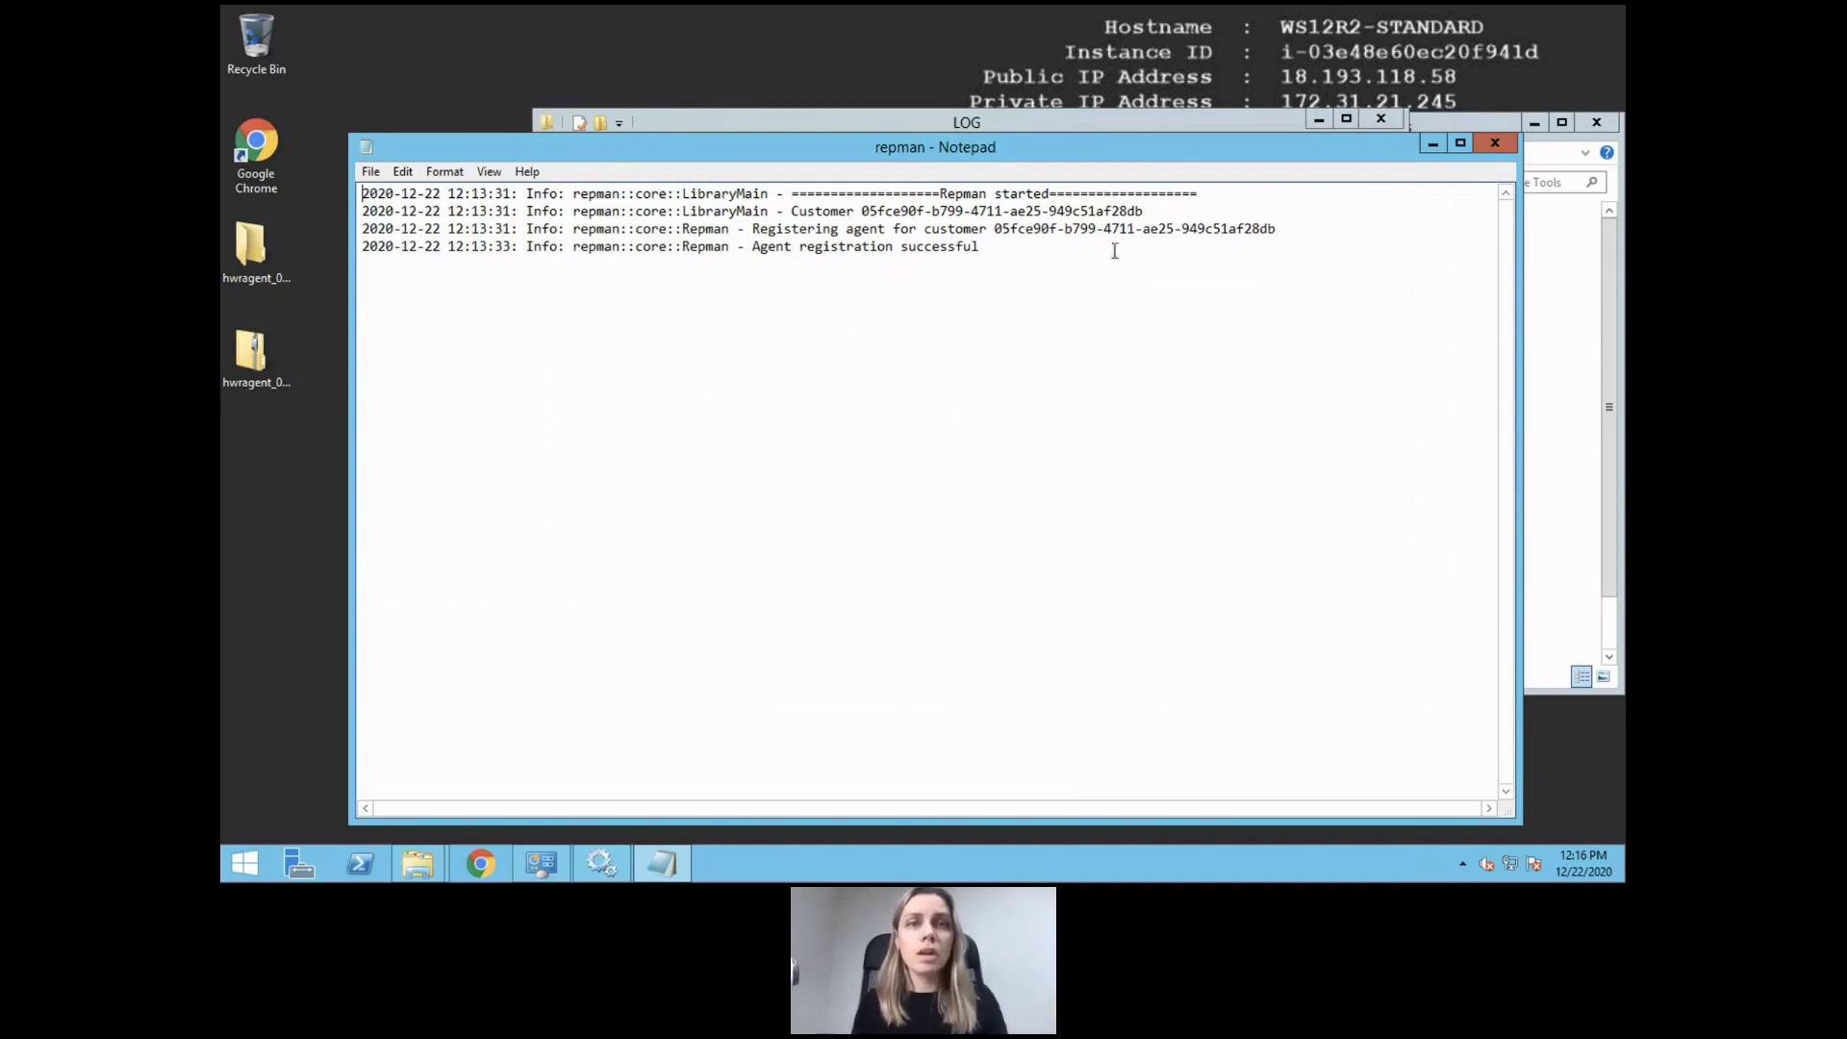
{"action": "left_click_drag", "start_coordinate": [1039, 252], "coordinate": [362, 212]}
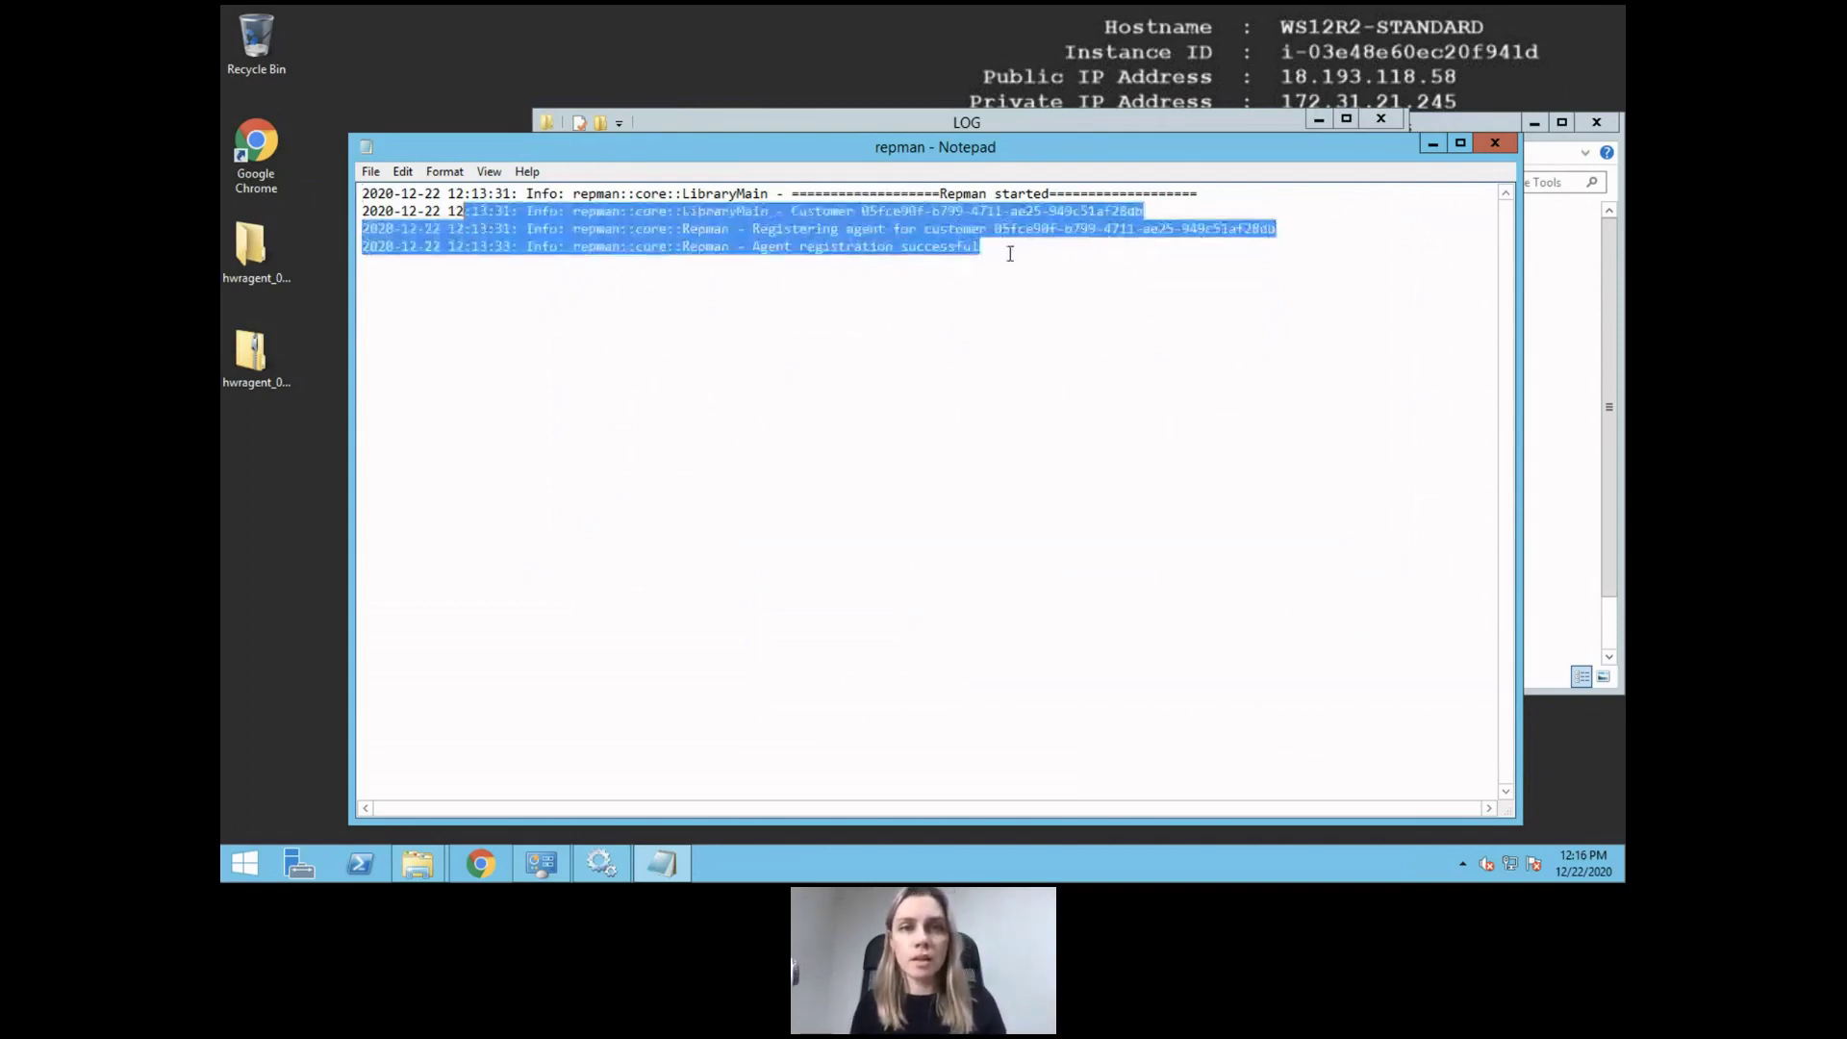
{"action": "left_click", "coordinate": [1010, 254]}
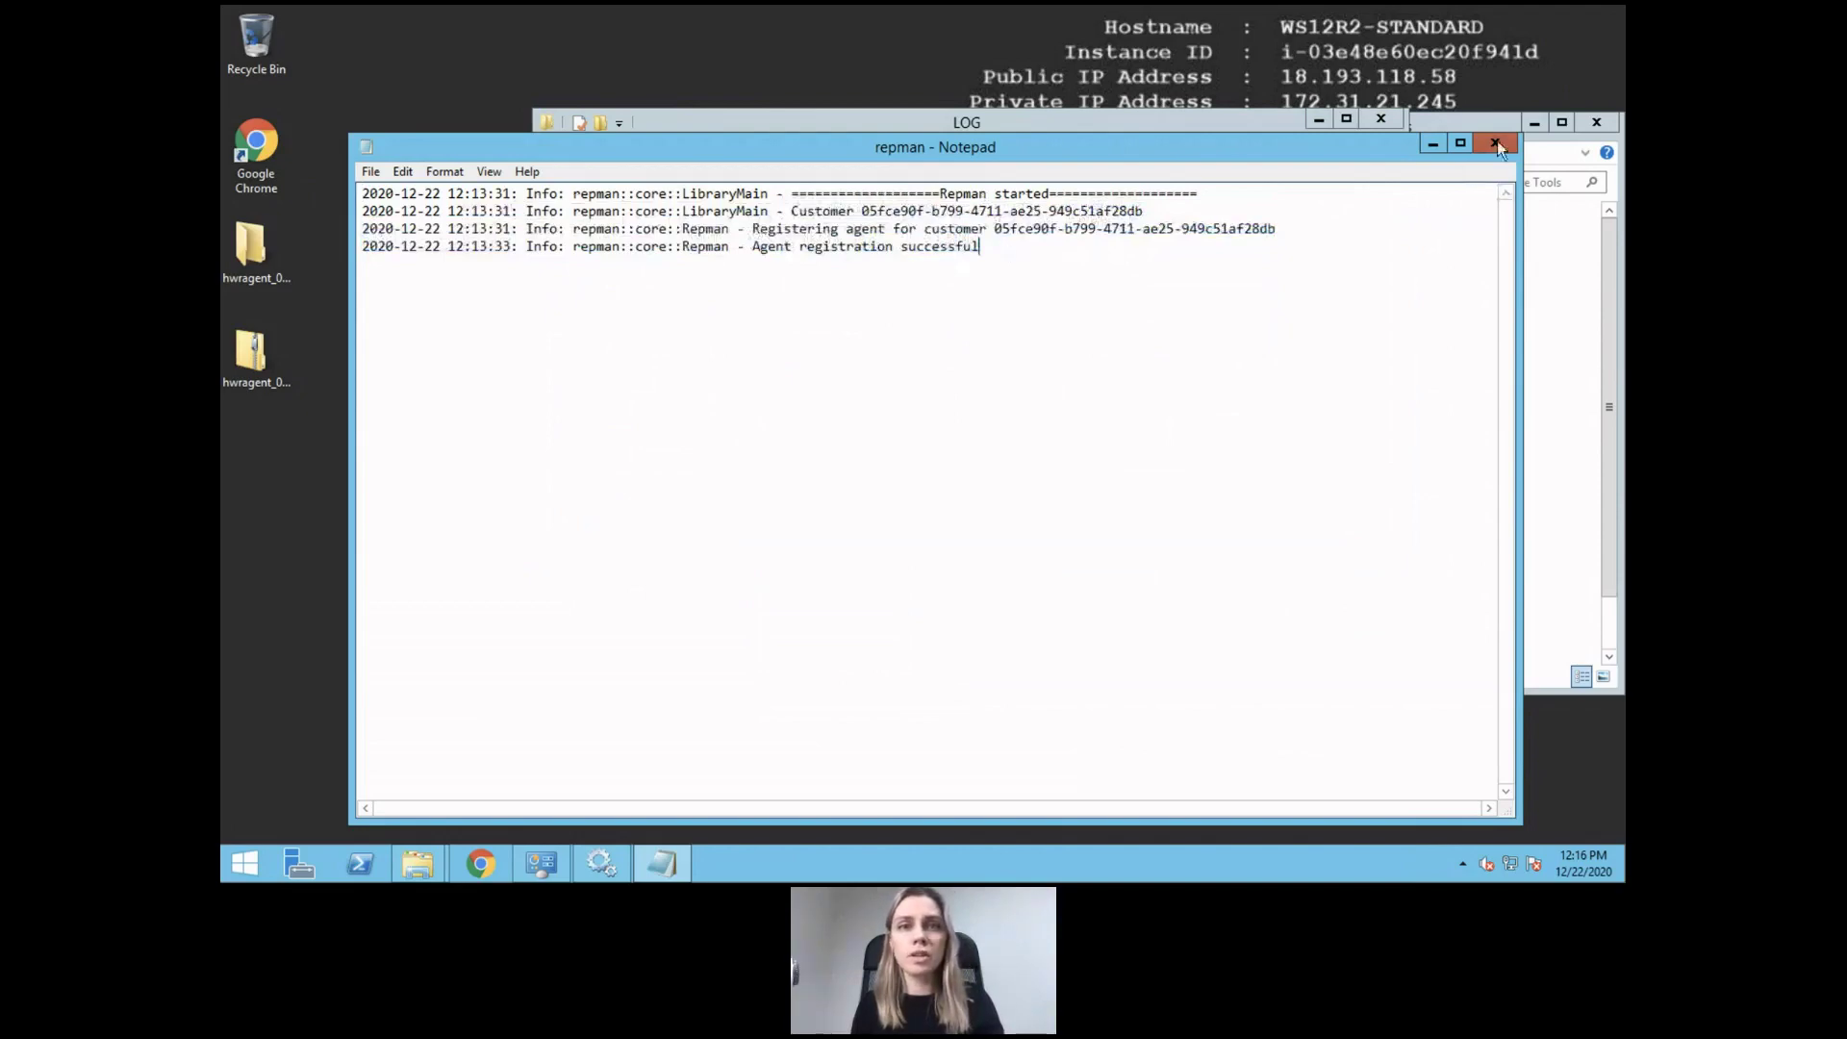
{"action": "left_click", "coordinate": [1495, 142]}
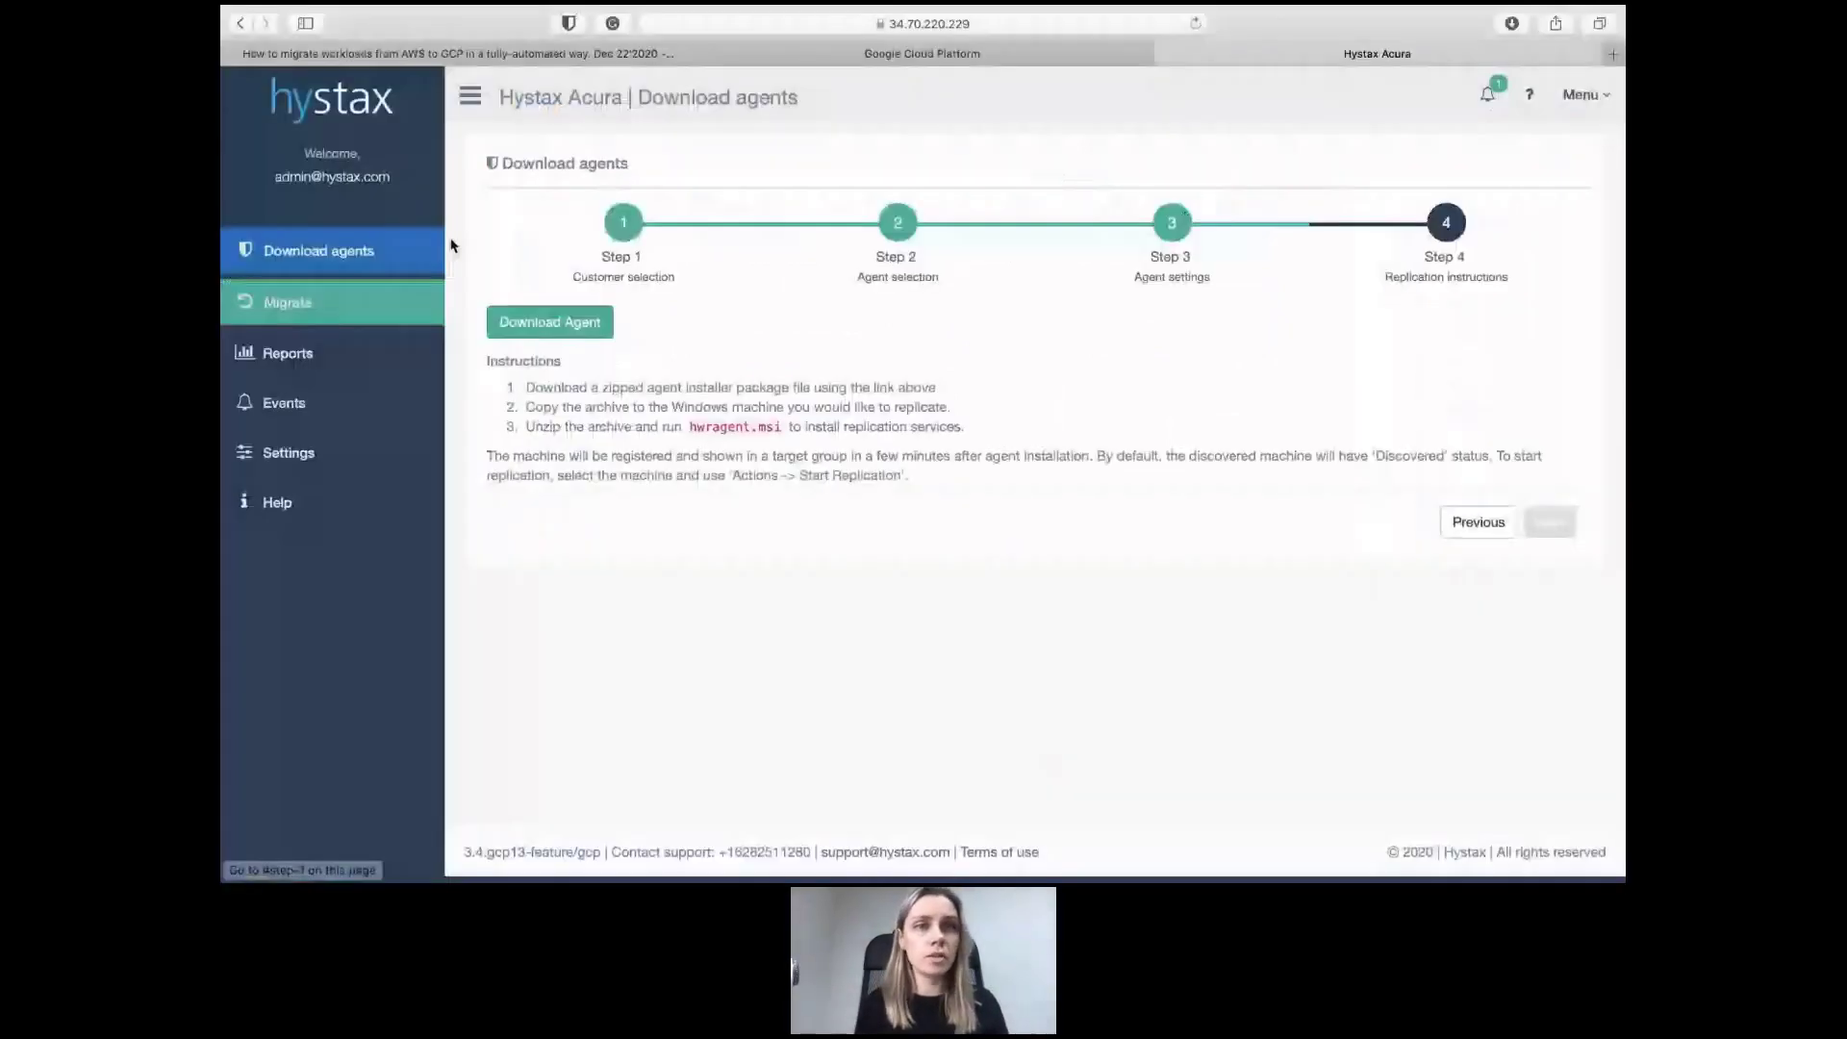
Step: Under Migrate, open Christmas Eve Inc. and start replication of WS12R2-STANDARD
{"action": "left_click", "coordinate": [289, 302]}
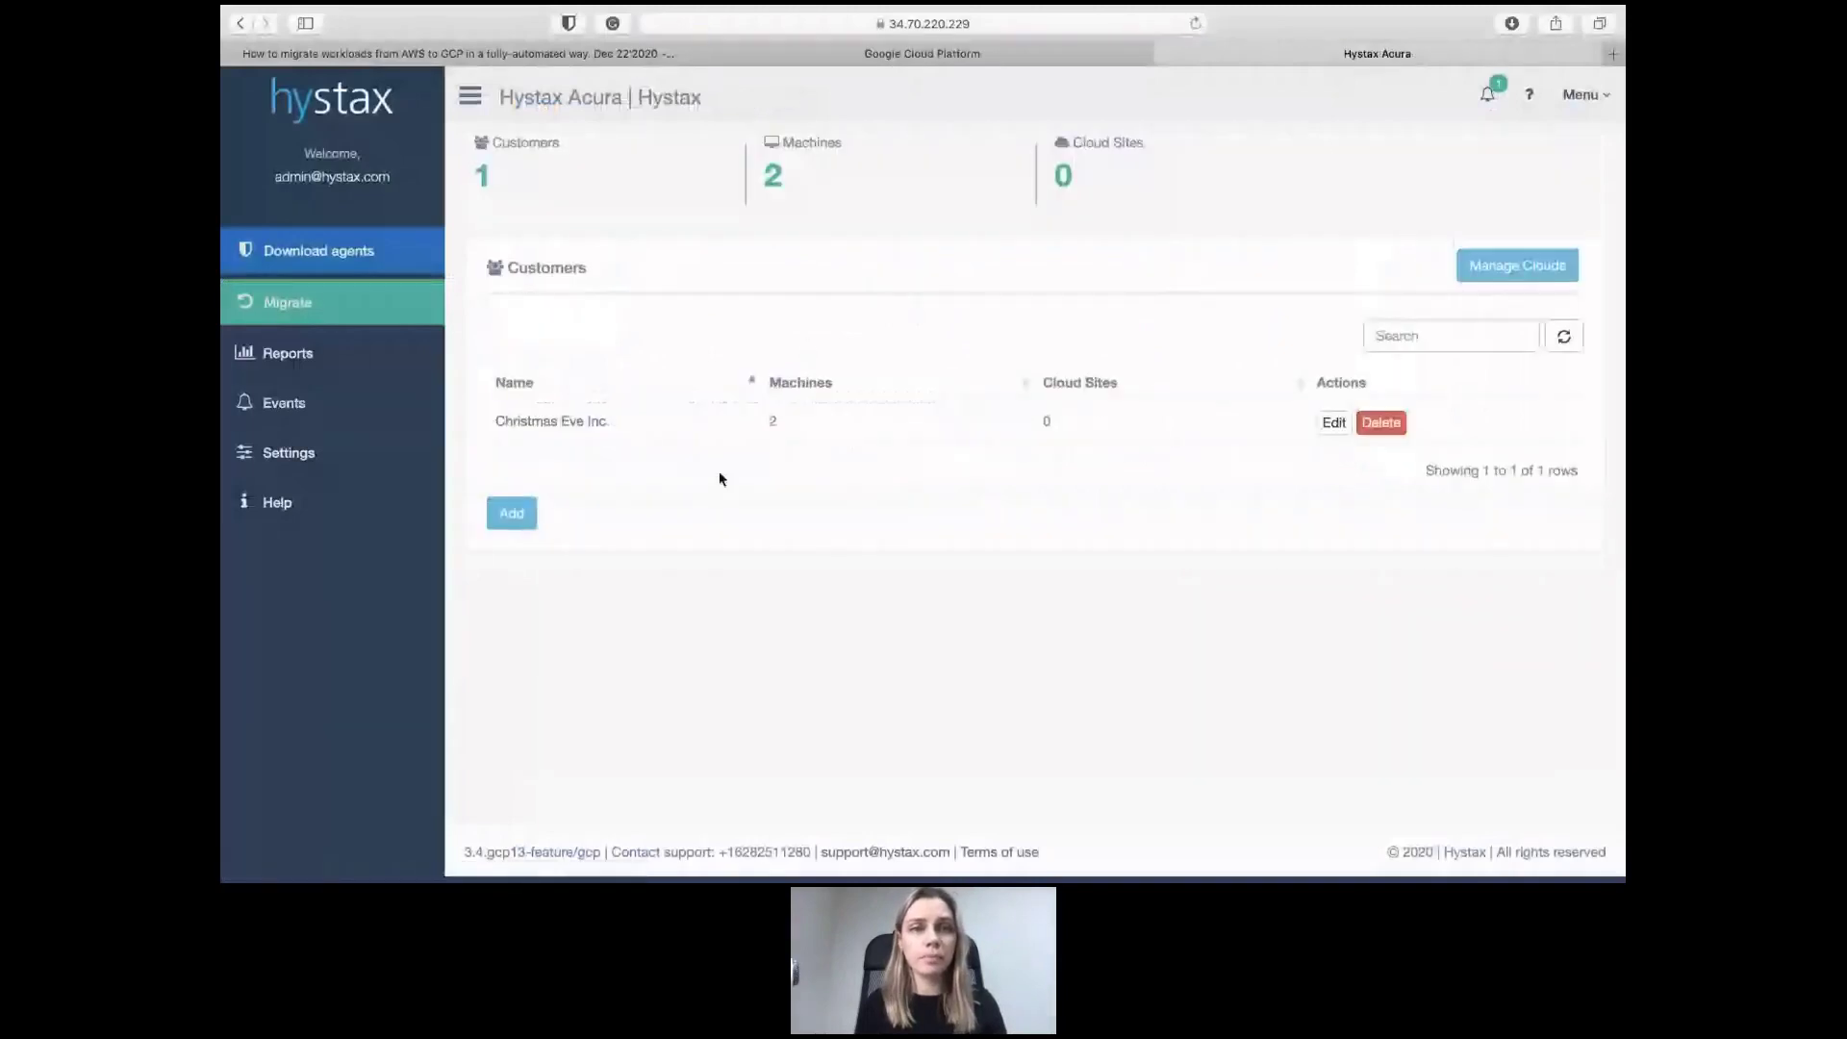
{"action": "left_click", "coordinate": [581, 424]}
{"action": "scroll", "coordinate": [1083, 331], "scroll_direction": "down", "scroll_amount": 3}
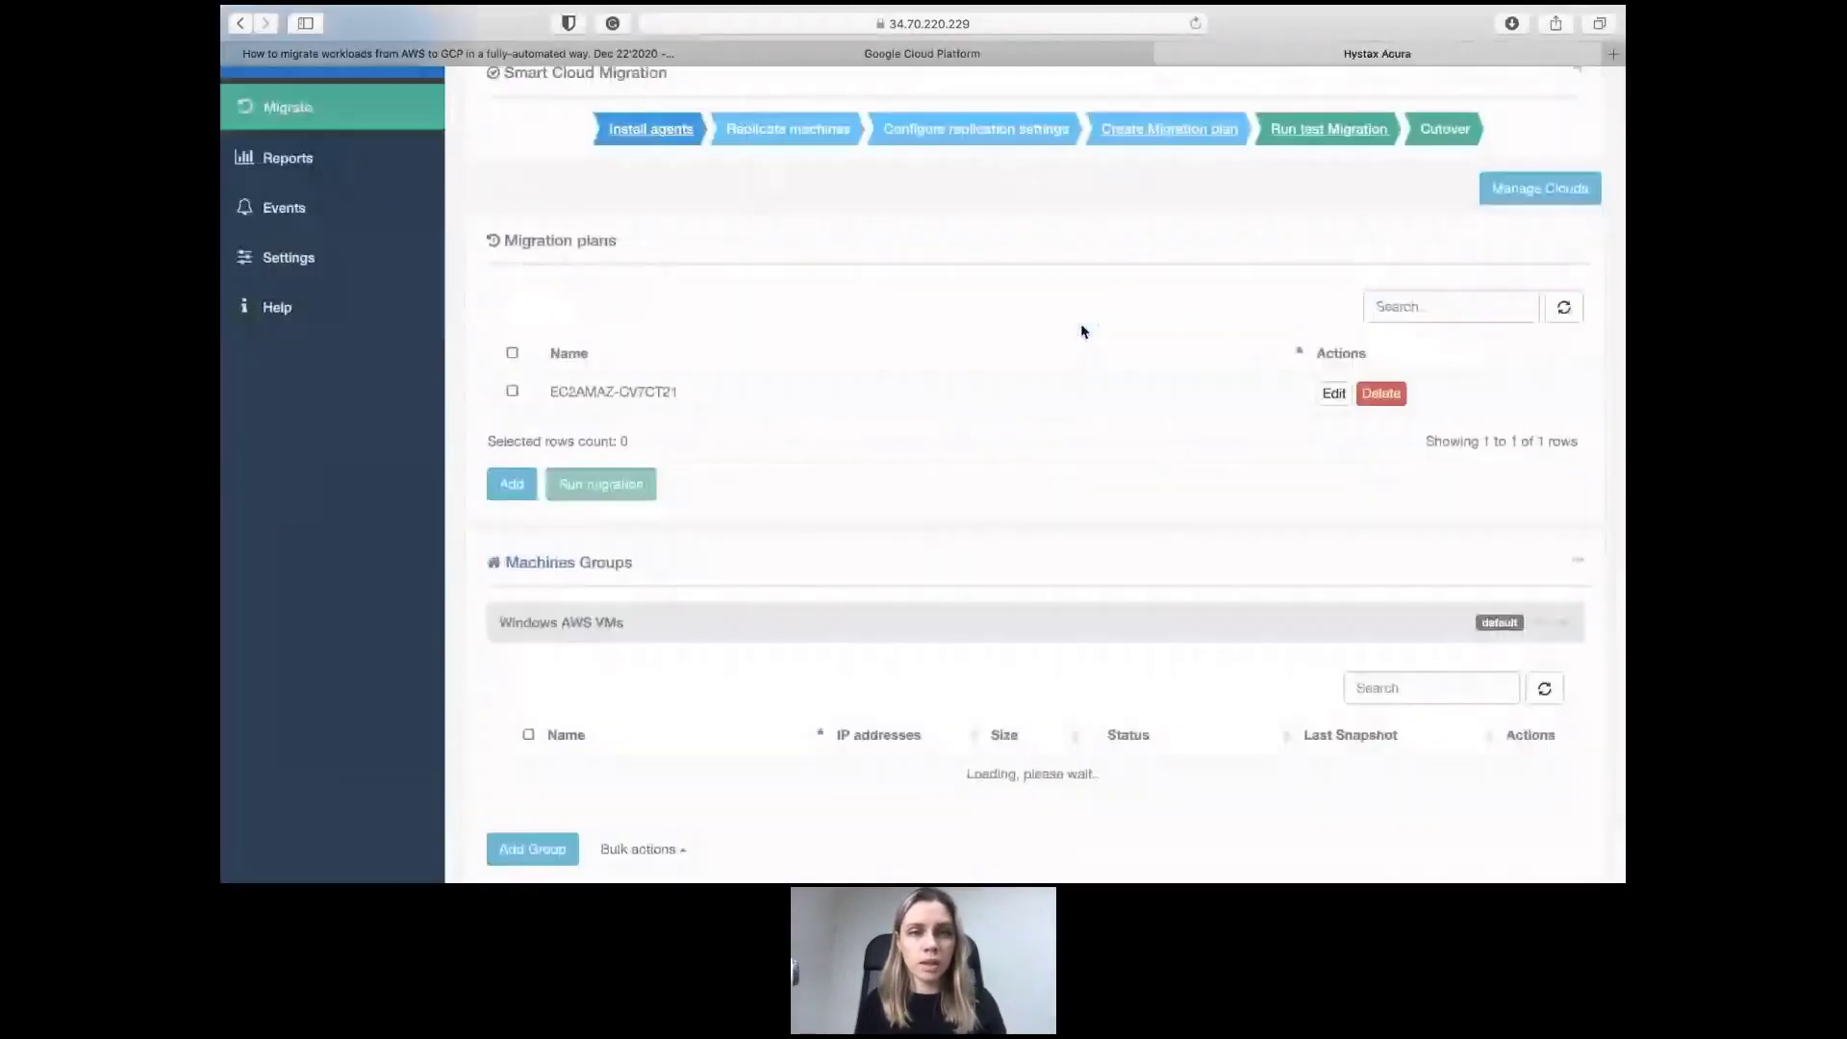
{"action": "scroll", "coordinate": [1083, 331], "scroll_direction": "down", "scroll_amount": 2}
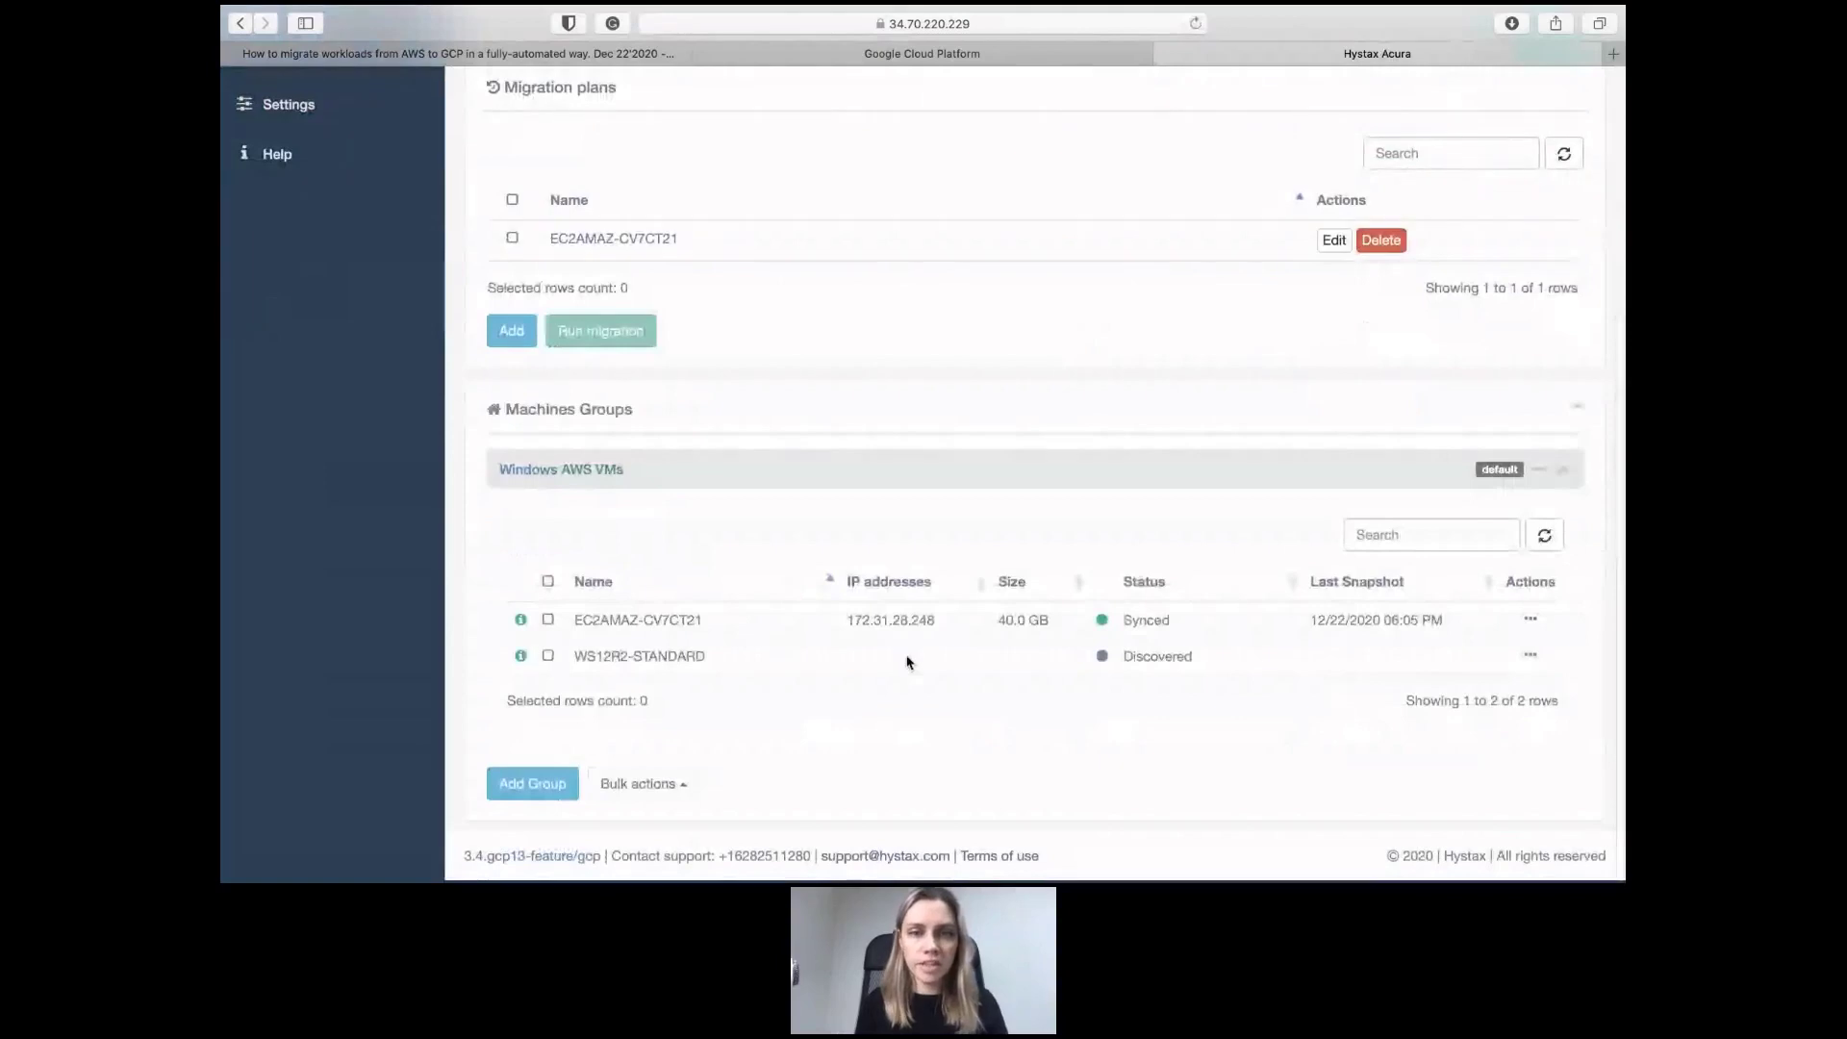
{"action": "left_click", "coordinate": [1531, 658]}
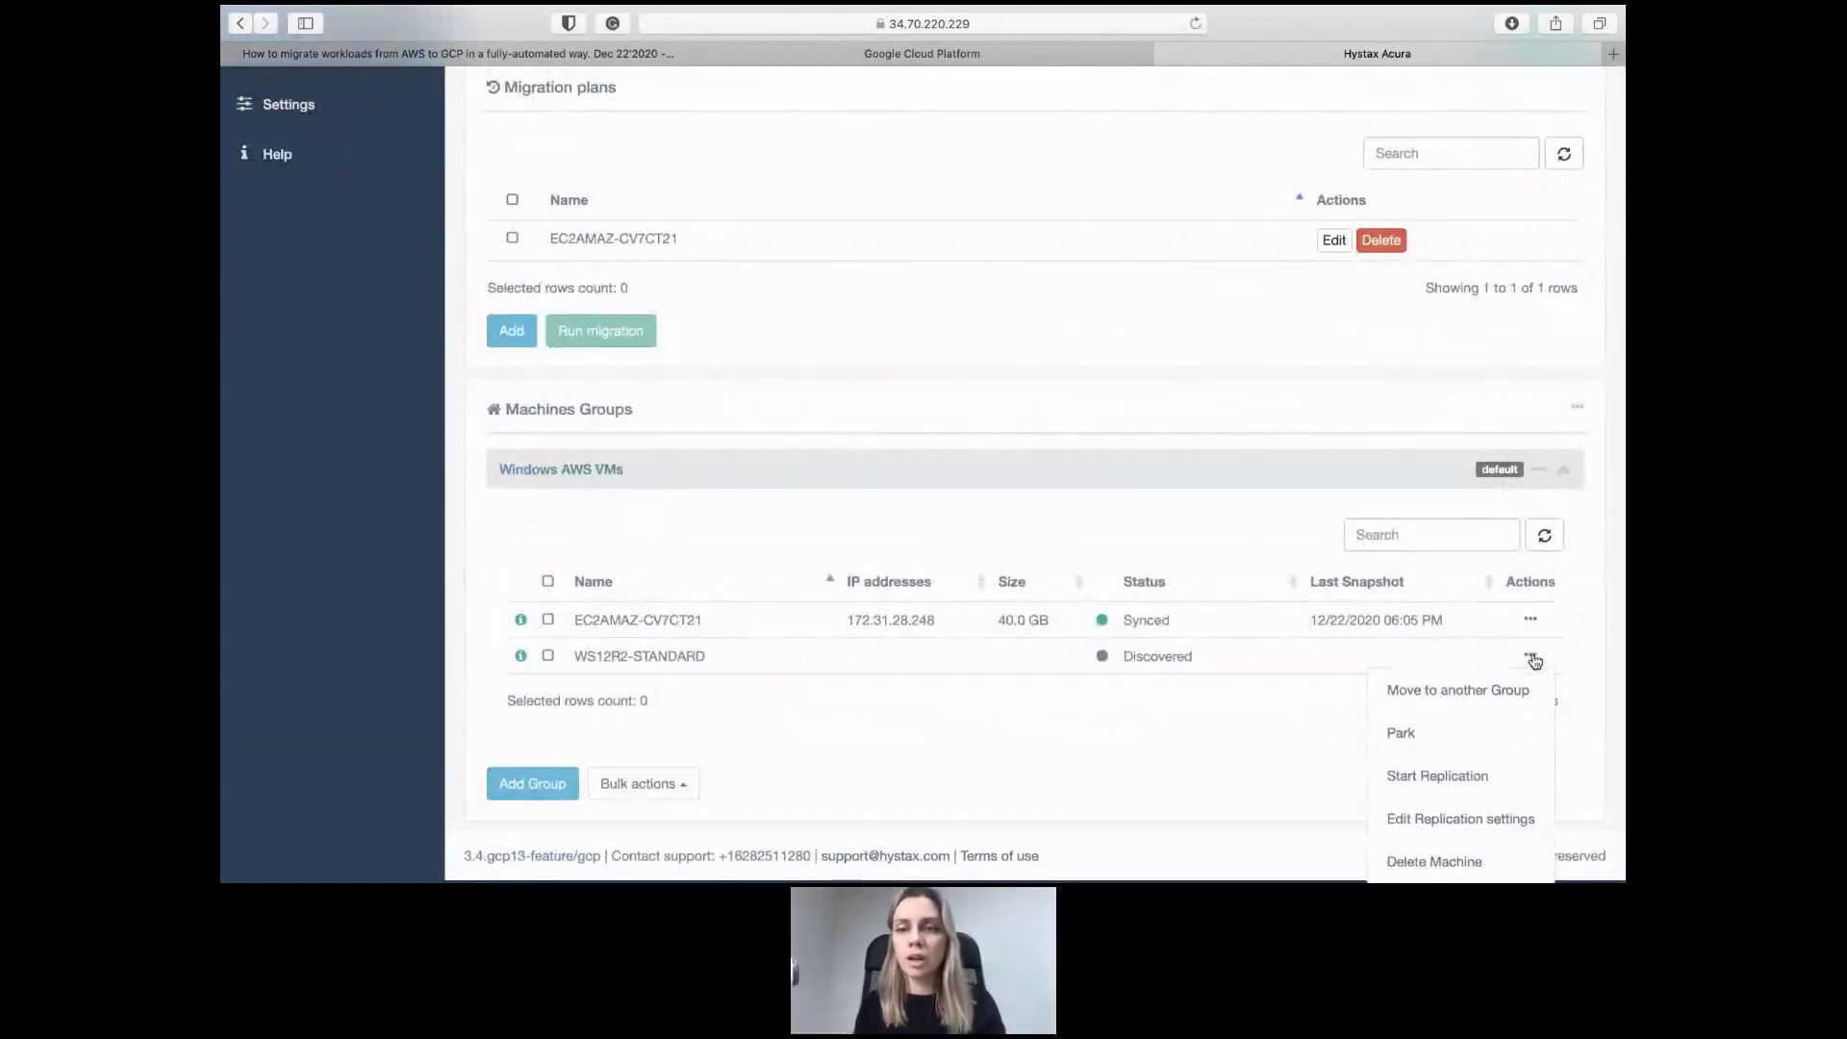
{"action": "left_click", "coordinate": [1437, 773]}
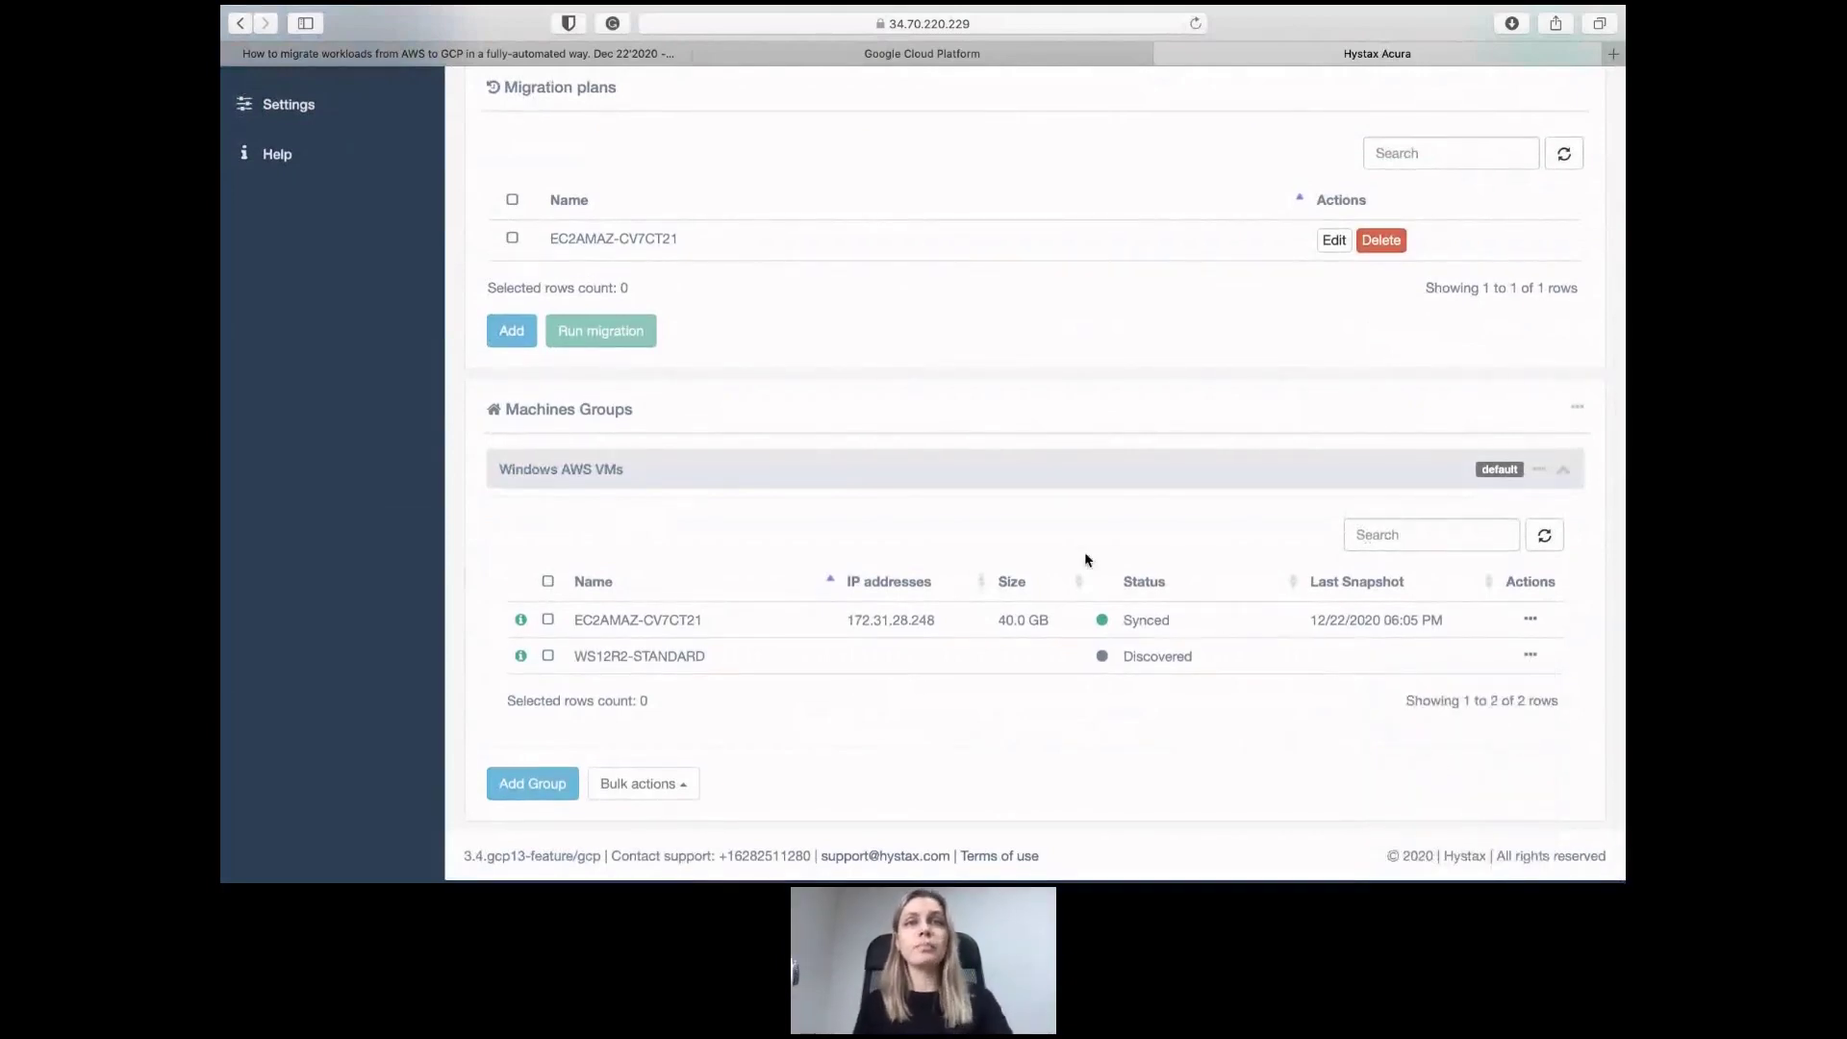
{"action": "key", "text": "ctrl+Left"}
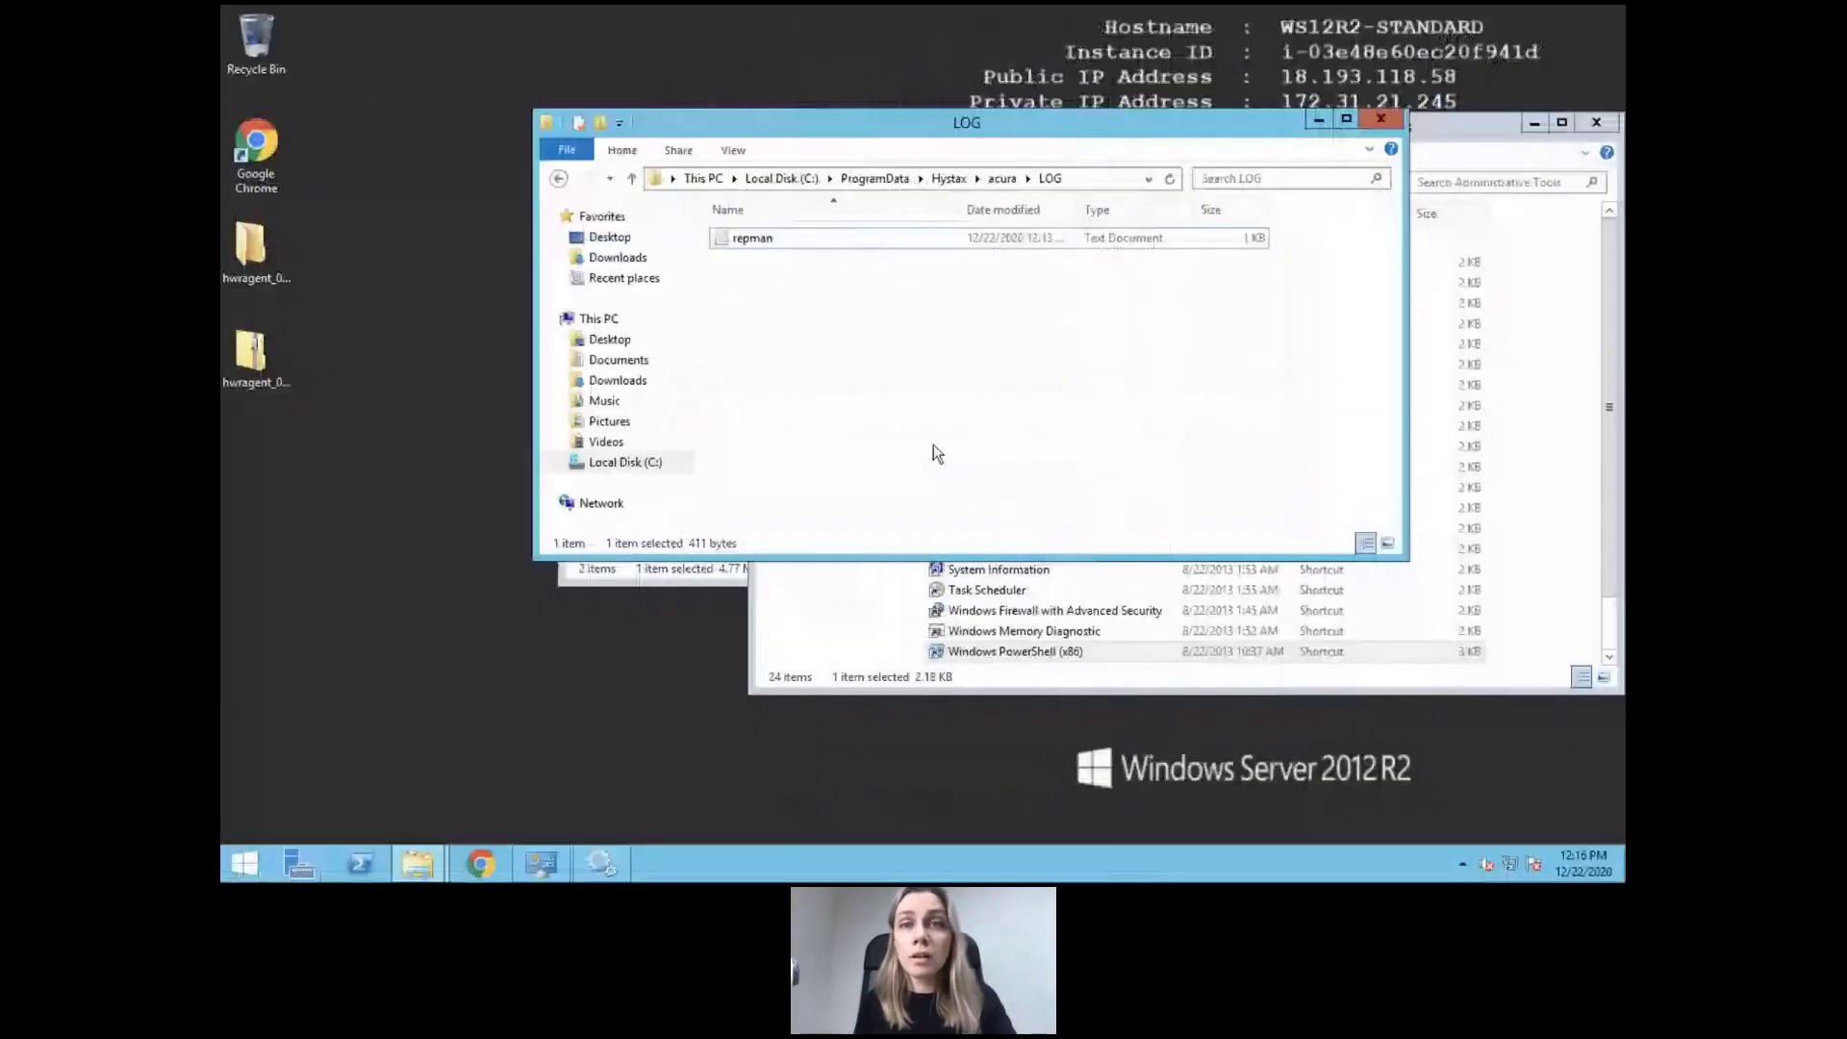
Step: Deselect the file and go up from LOG to the acura folder via the address bar
{"action": "left_click", "coordinate": [933, 445]}
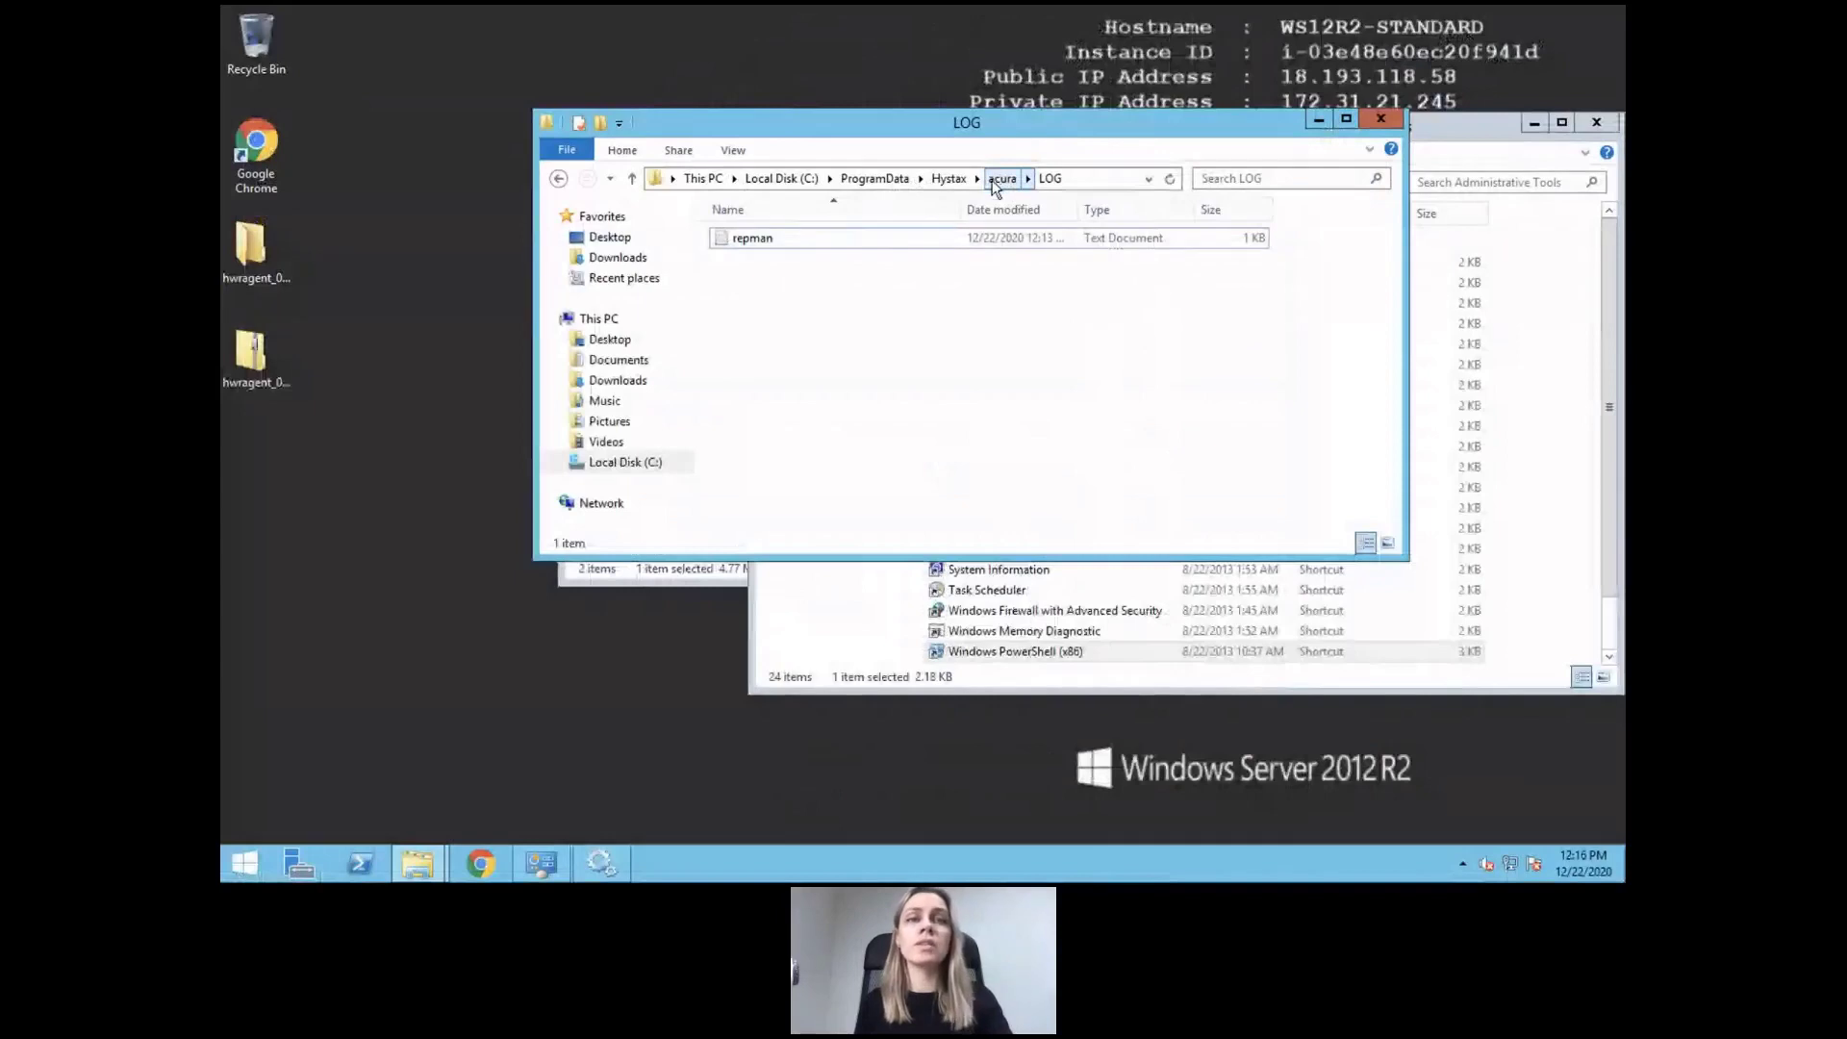
{"action": "left_click", "coordinate": [1001, 179]}
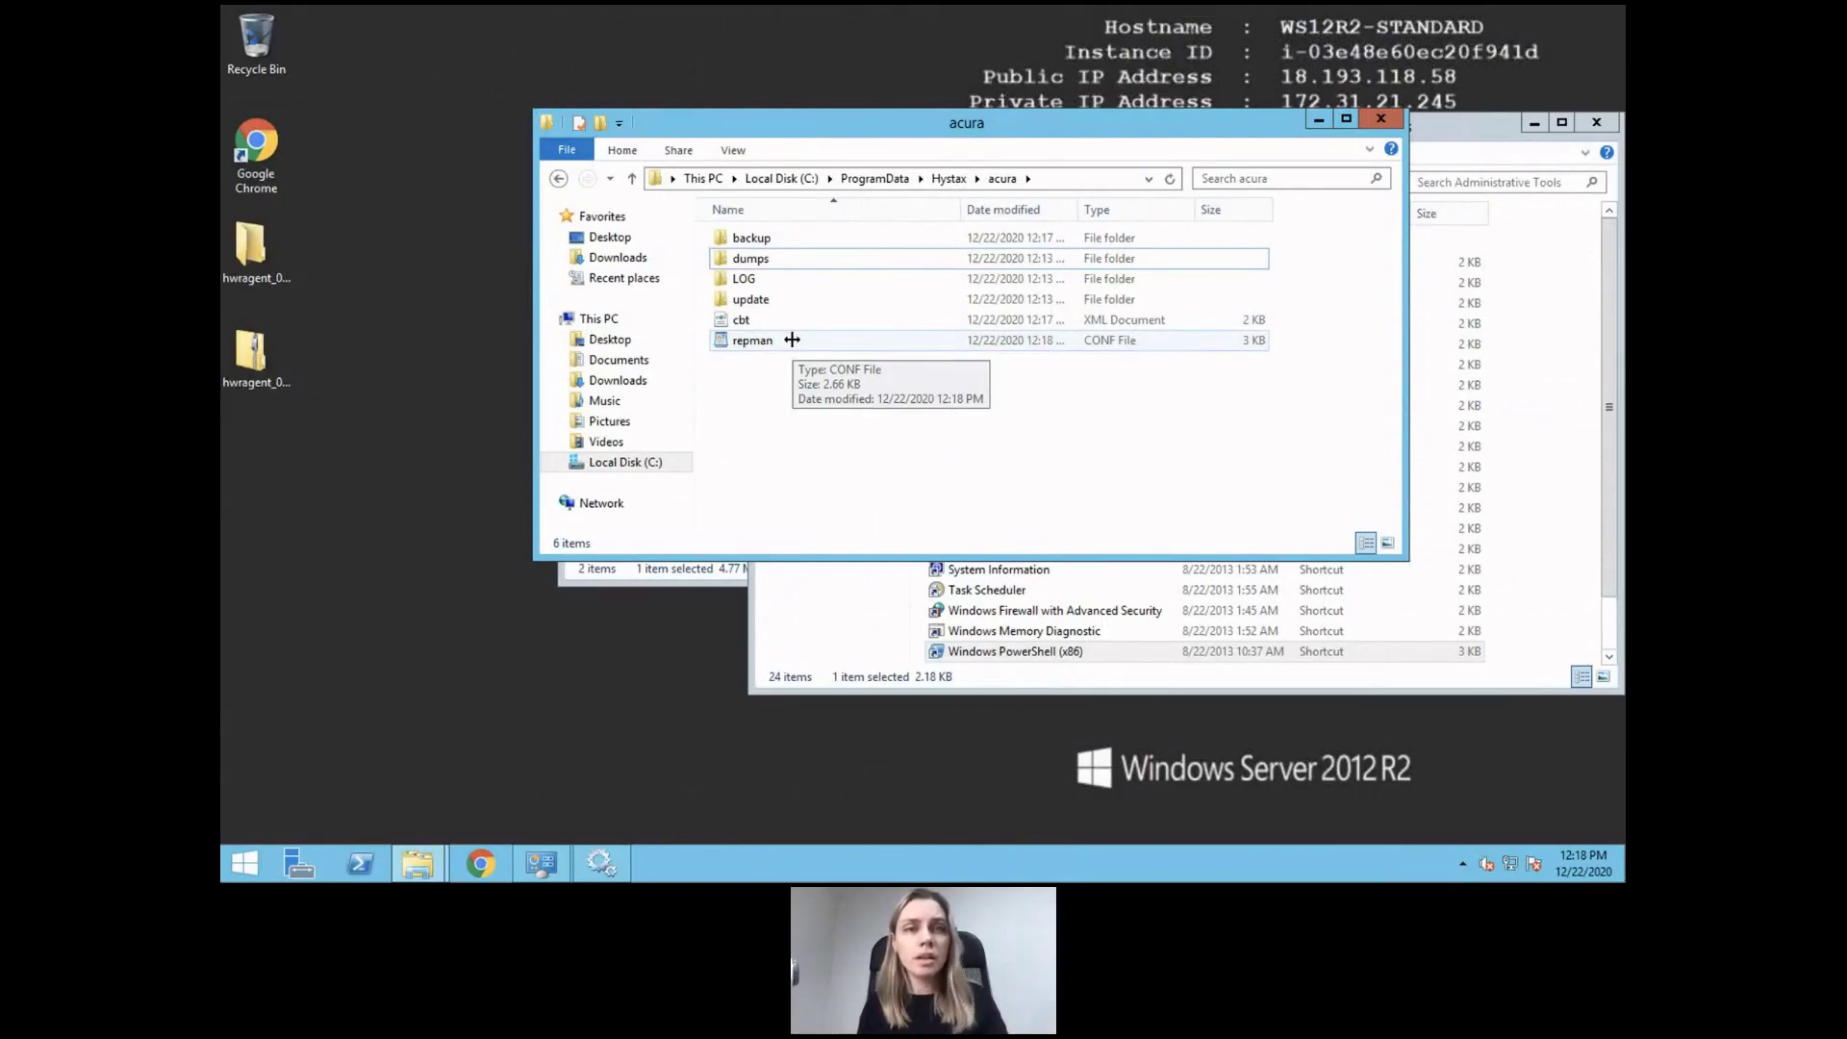
{"action": "double_click", "coordinate": [791, 340]}
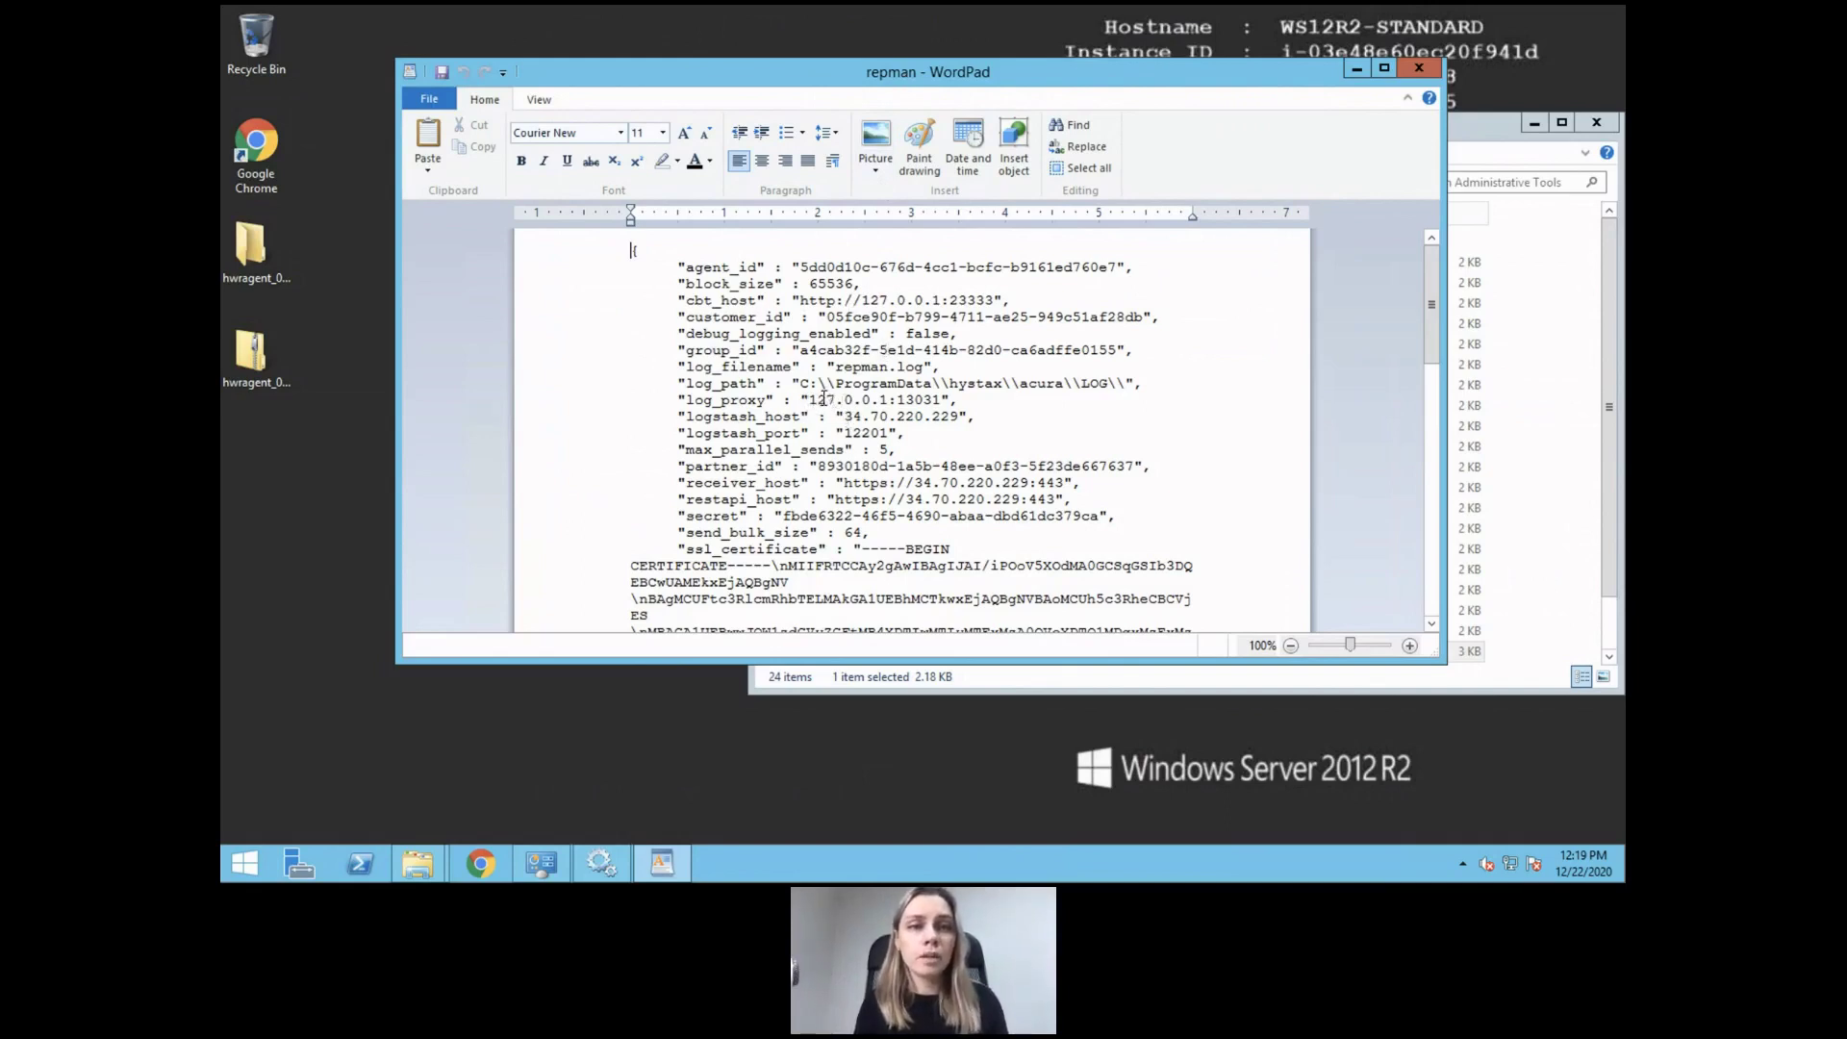
{"action": "left_click_drag", "start_coordinate": [819, 417], "coordinate": [958, 417]}
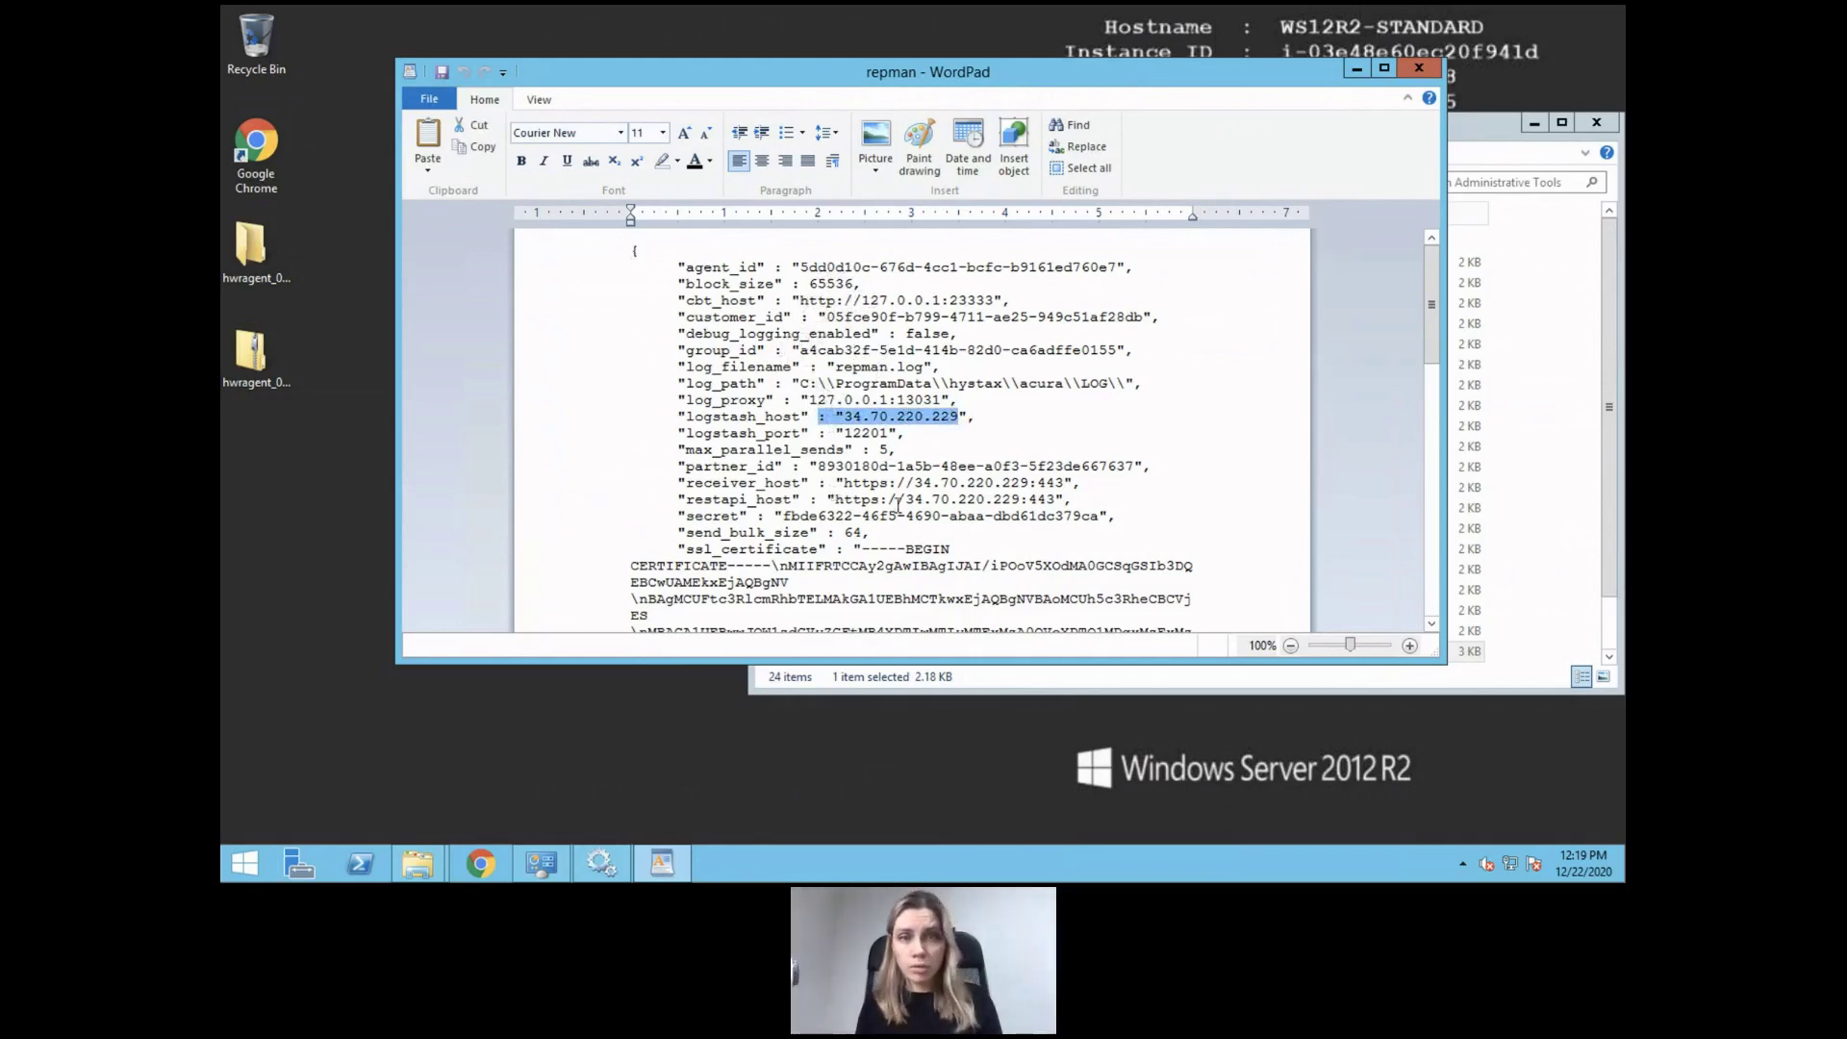
{"action": "left_click_drag", "start_coordinate": [881, 501], "coordinate": [1023, 504]}
{"action": "left_click_drag", "start_coordinate": [897, 467], "coordinate": [1020, 468]}
{"action": "left_click", "coordinate": [837, 517]}
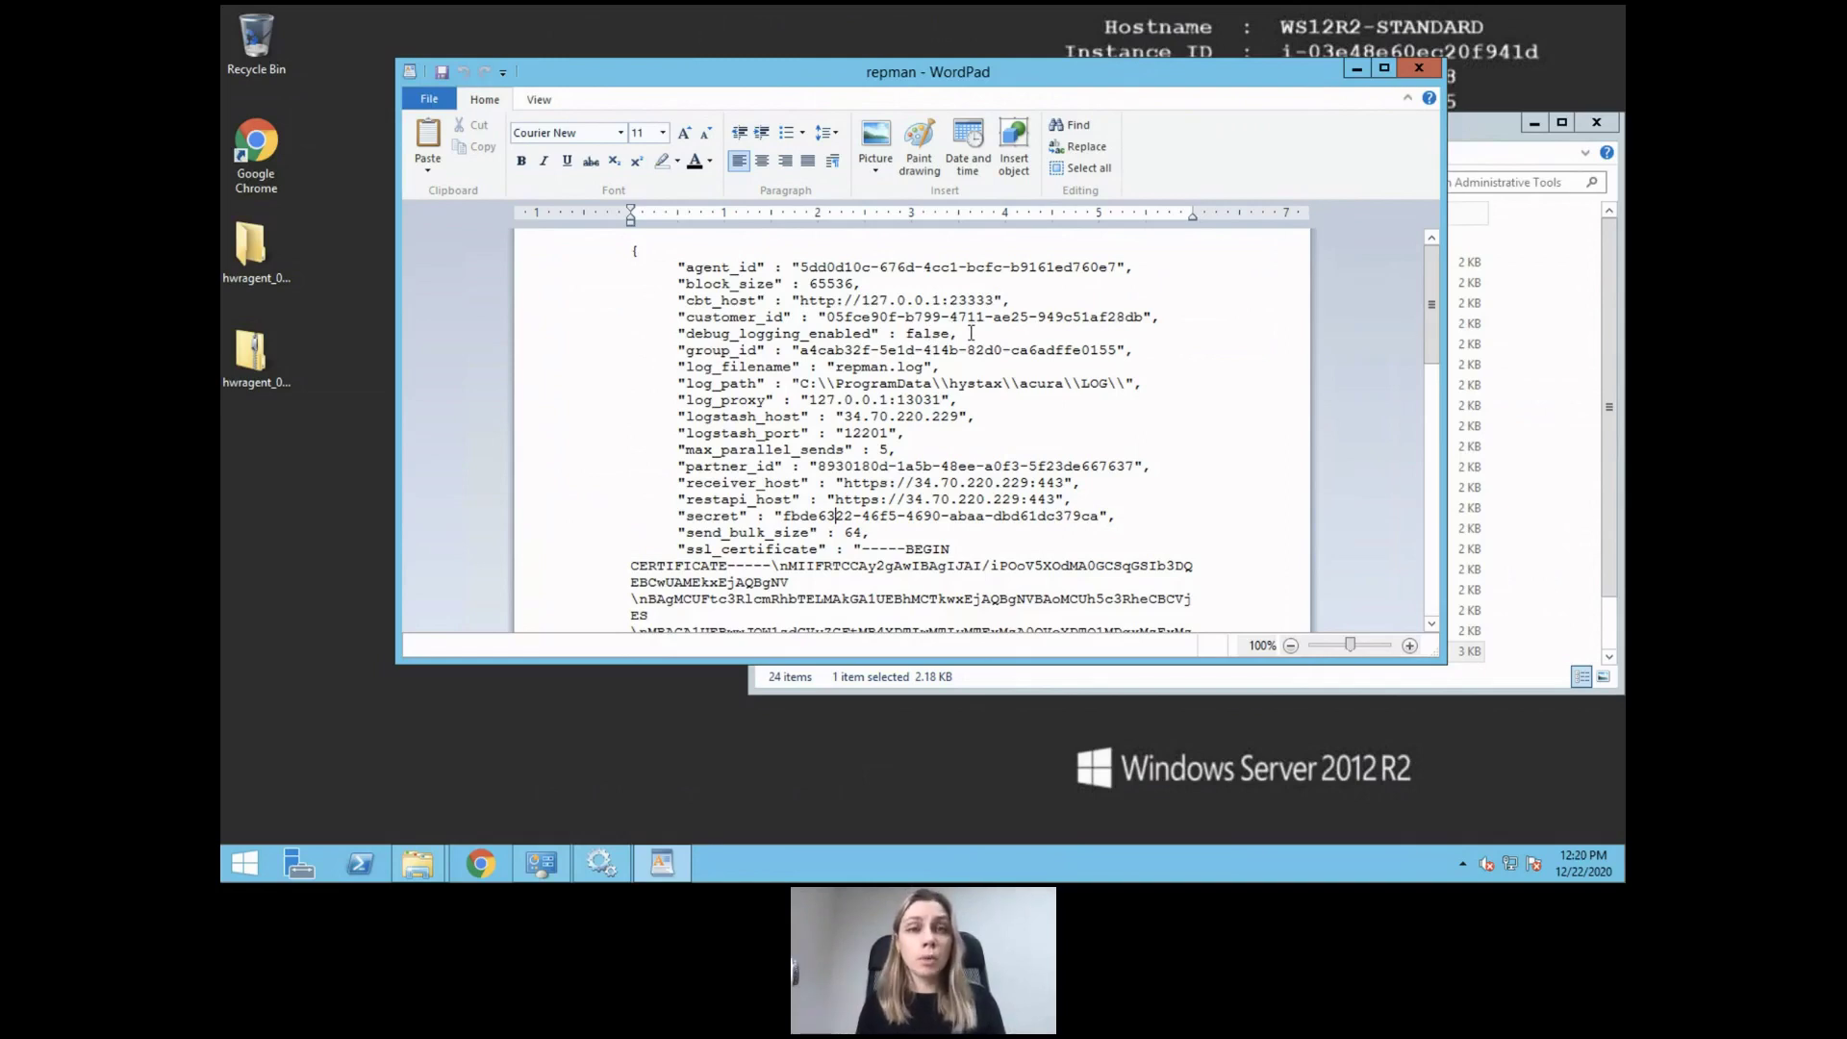
{"action": "left_click_drag", "start_coordinate": [972, 333], "coordinate": [677, 338]}
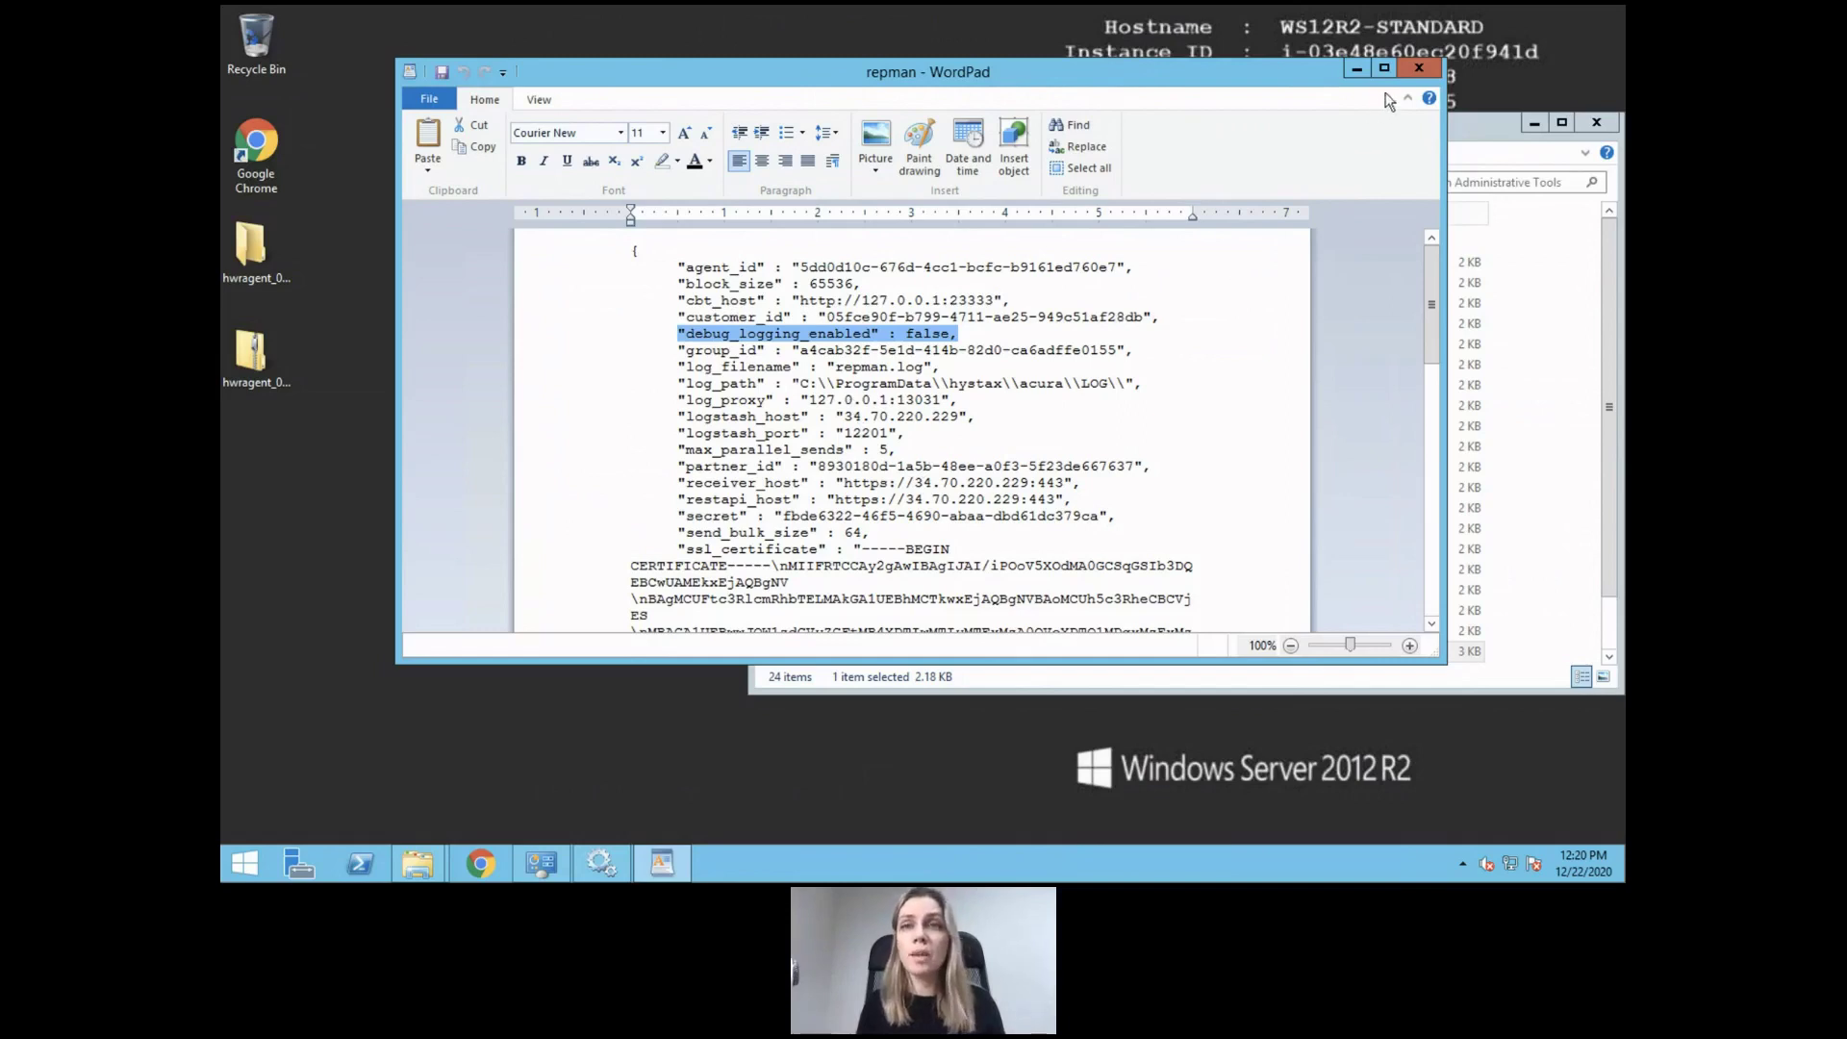
{"action": "left_click", "coordinate": [1418, 68]}
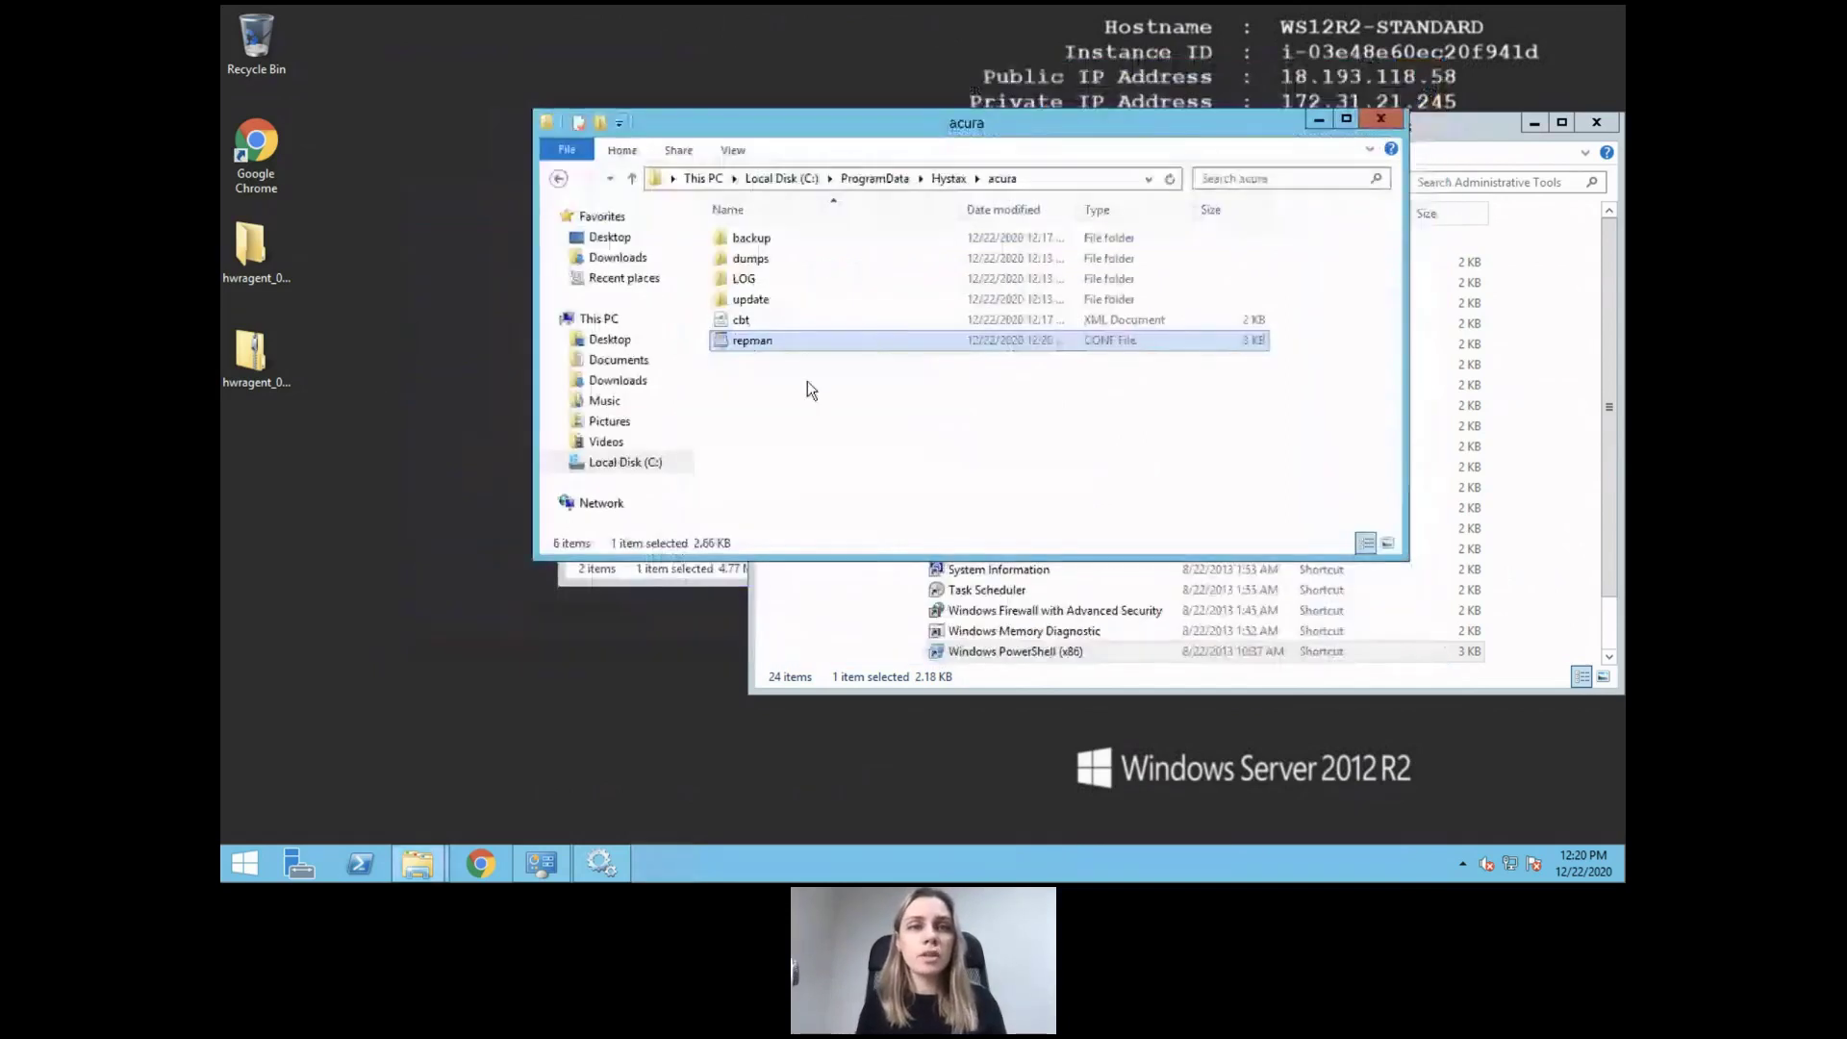
Step: Open the cbt XML file in WordPad, scroll through it to the end, and close it
{"action": "left_click", "coordinate": [747, 322]}
{"action": "right_click", "coordinate": [746, 321]}
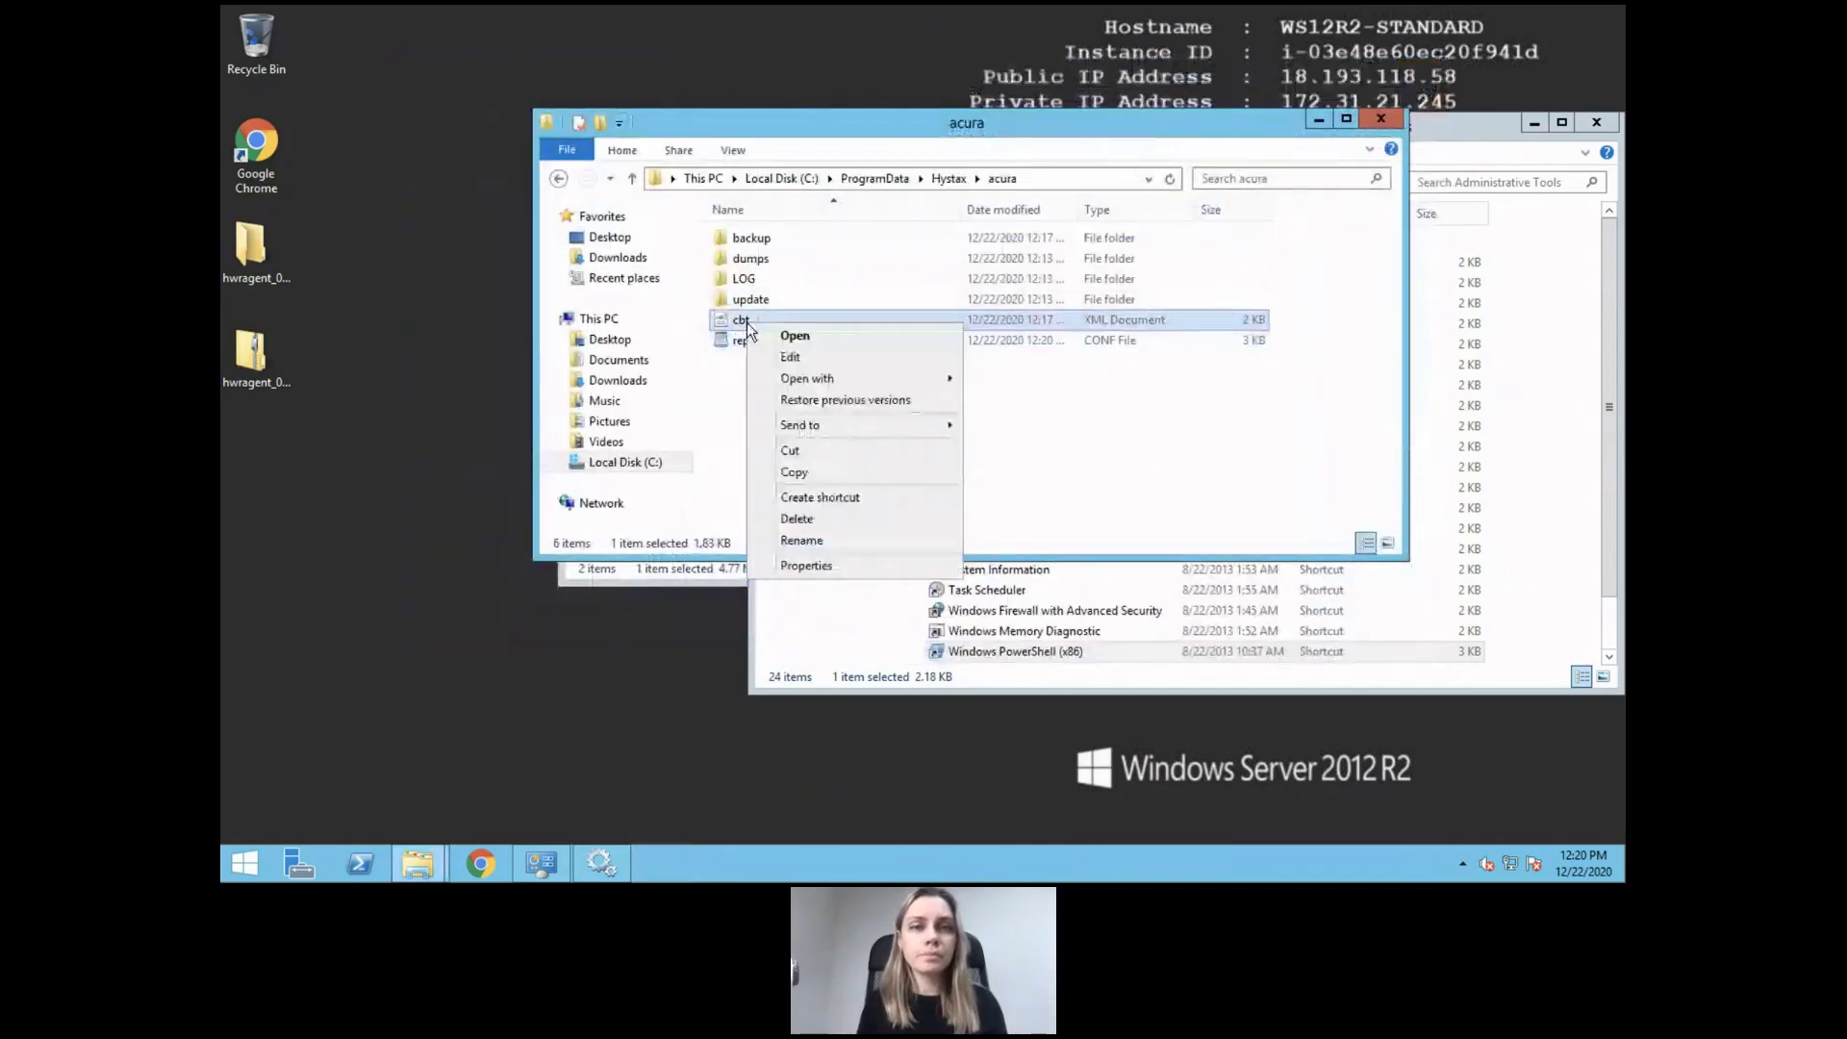
{"action": "mouse_move", "coordinate": [820, 377]}
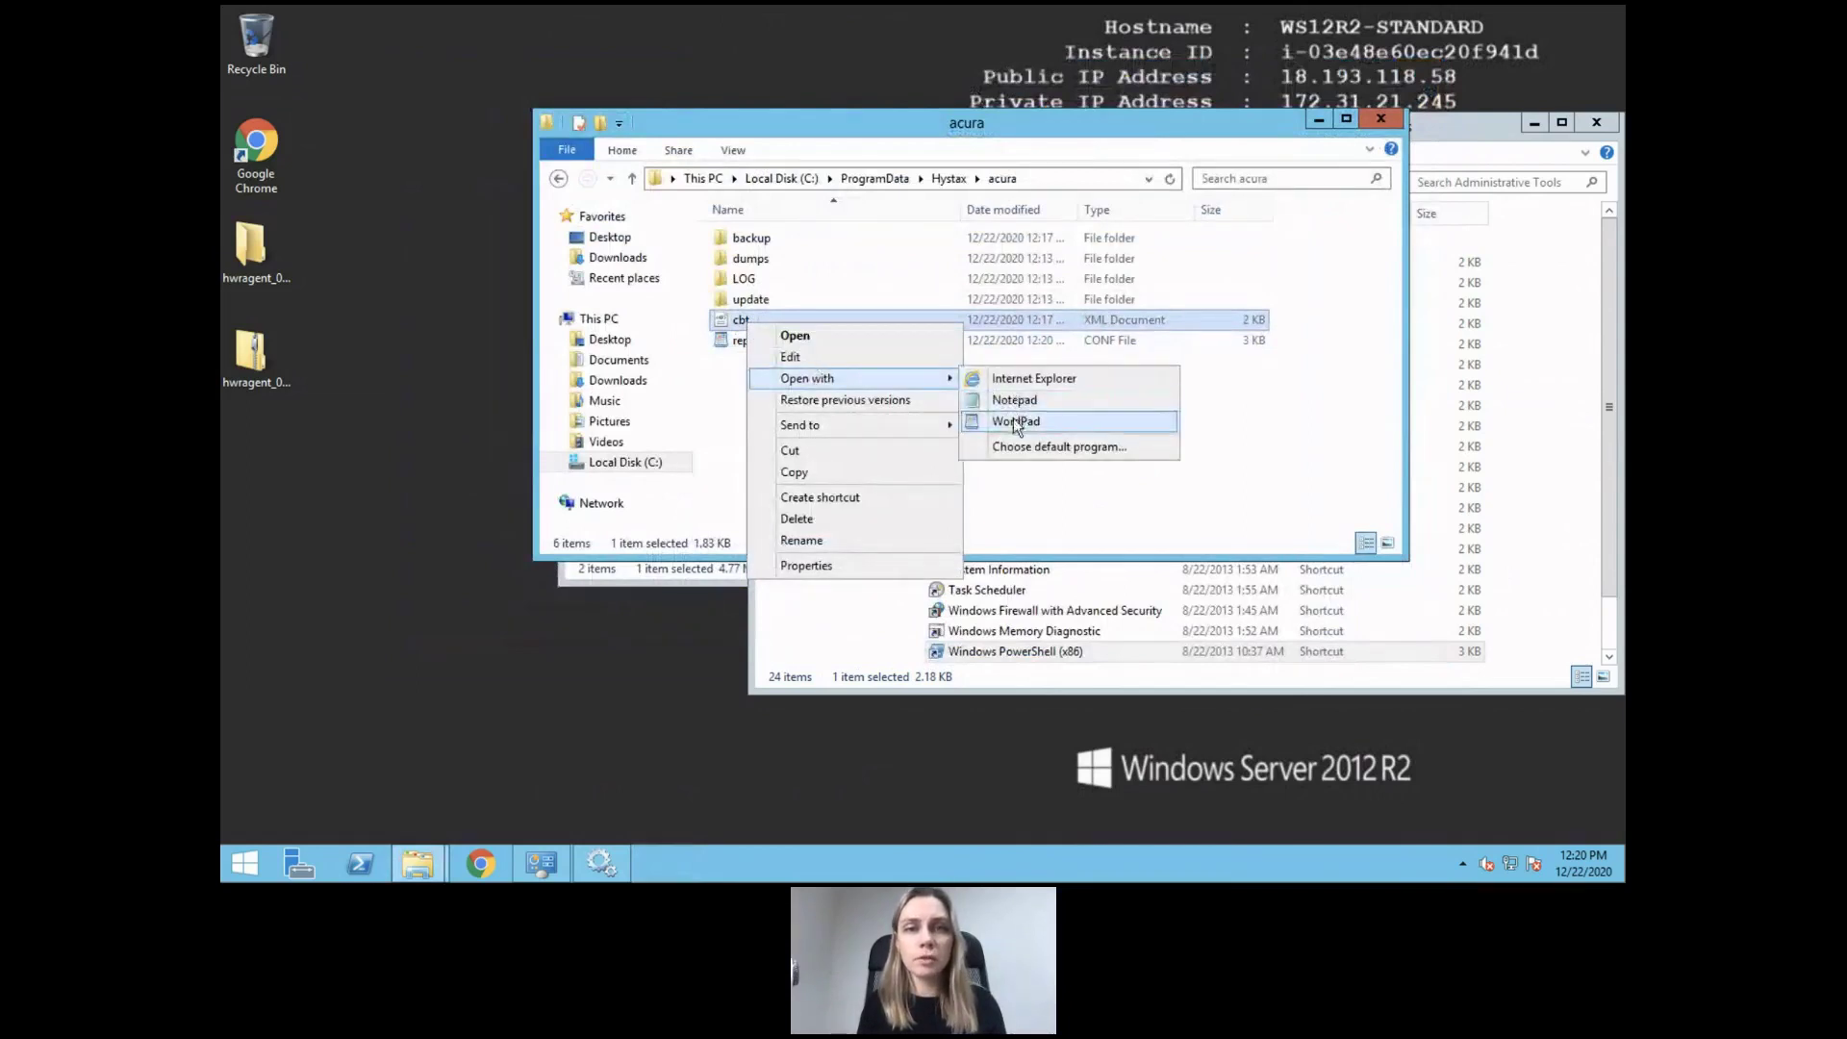
{"action": "left_click", "coordinate": [1013, 419]}
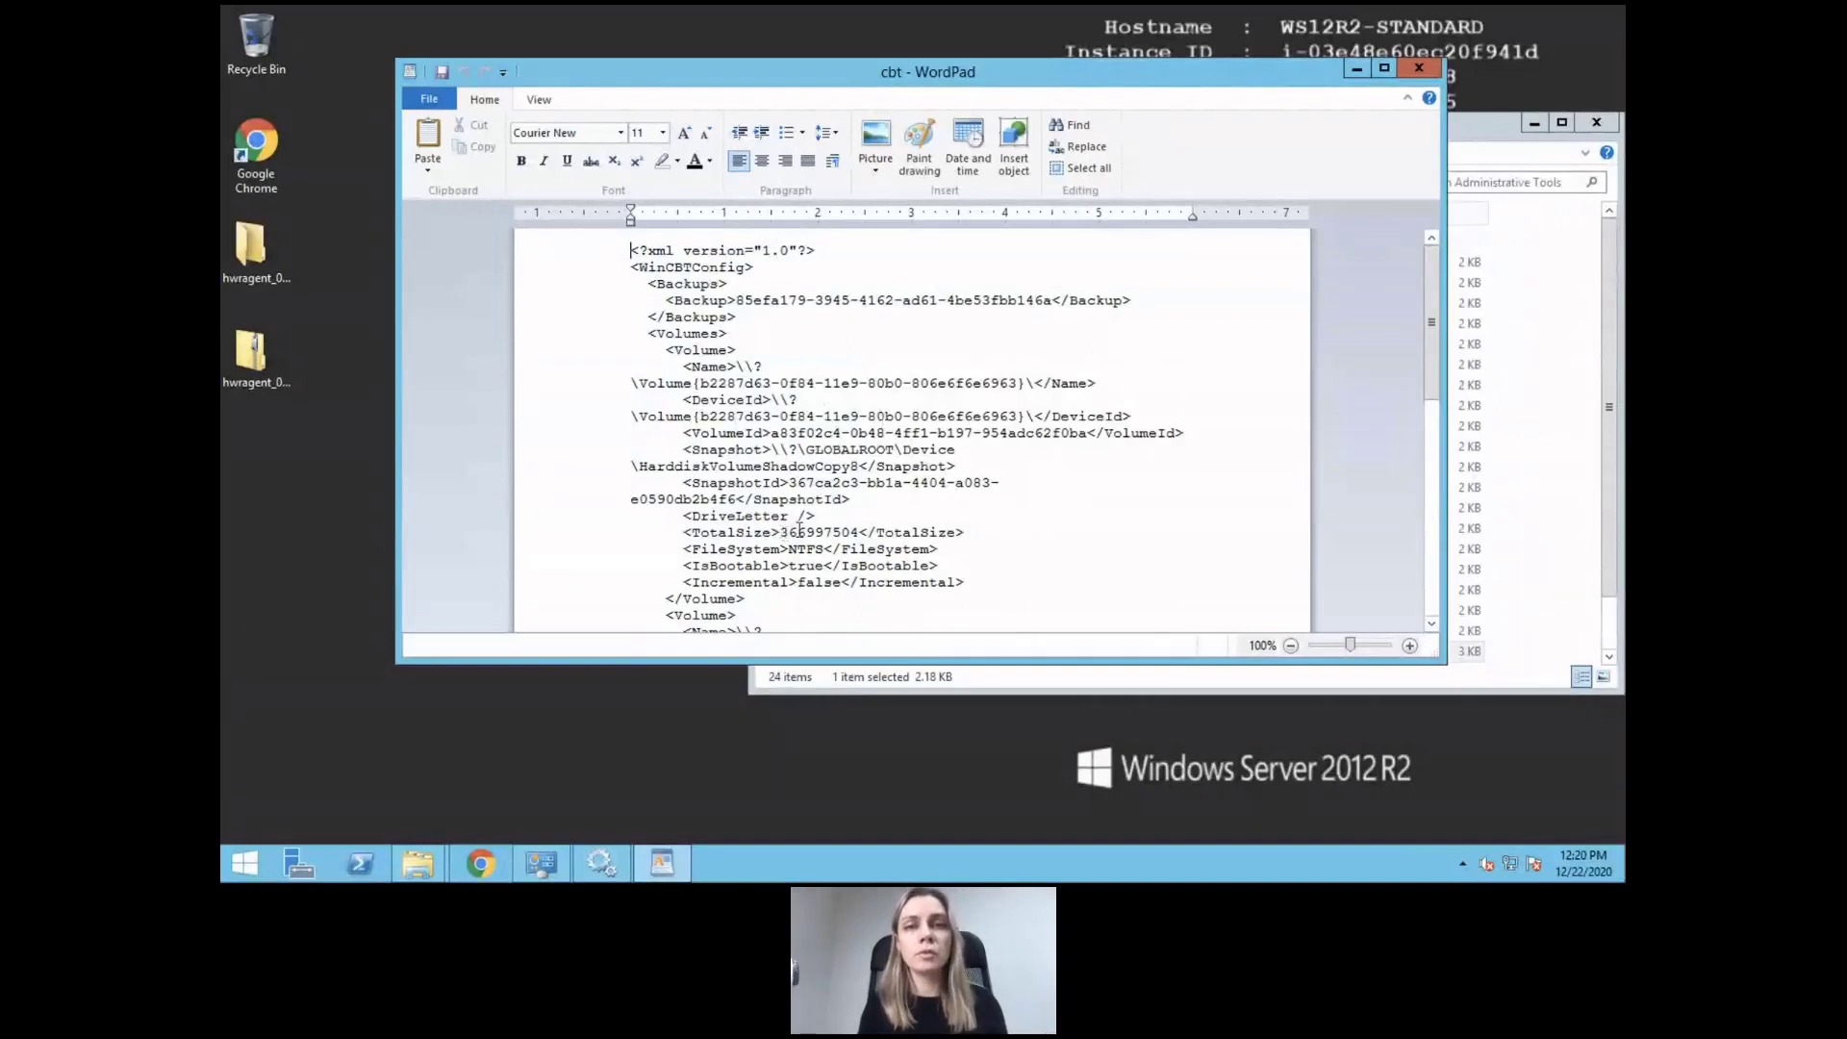
{"action": "scroll", "coordinate": [800, 530], "scroll_direction": "down", "scroll_amount": 1}
{"action": "scroll", "coordinate": [800, 530], "scroll_direction": "down", "scroll_amount": 1}
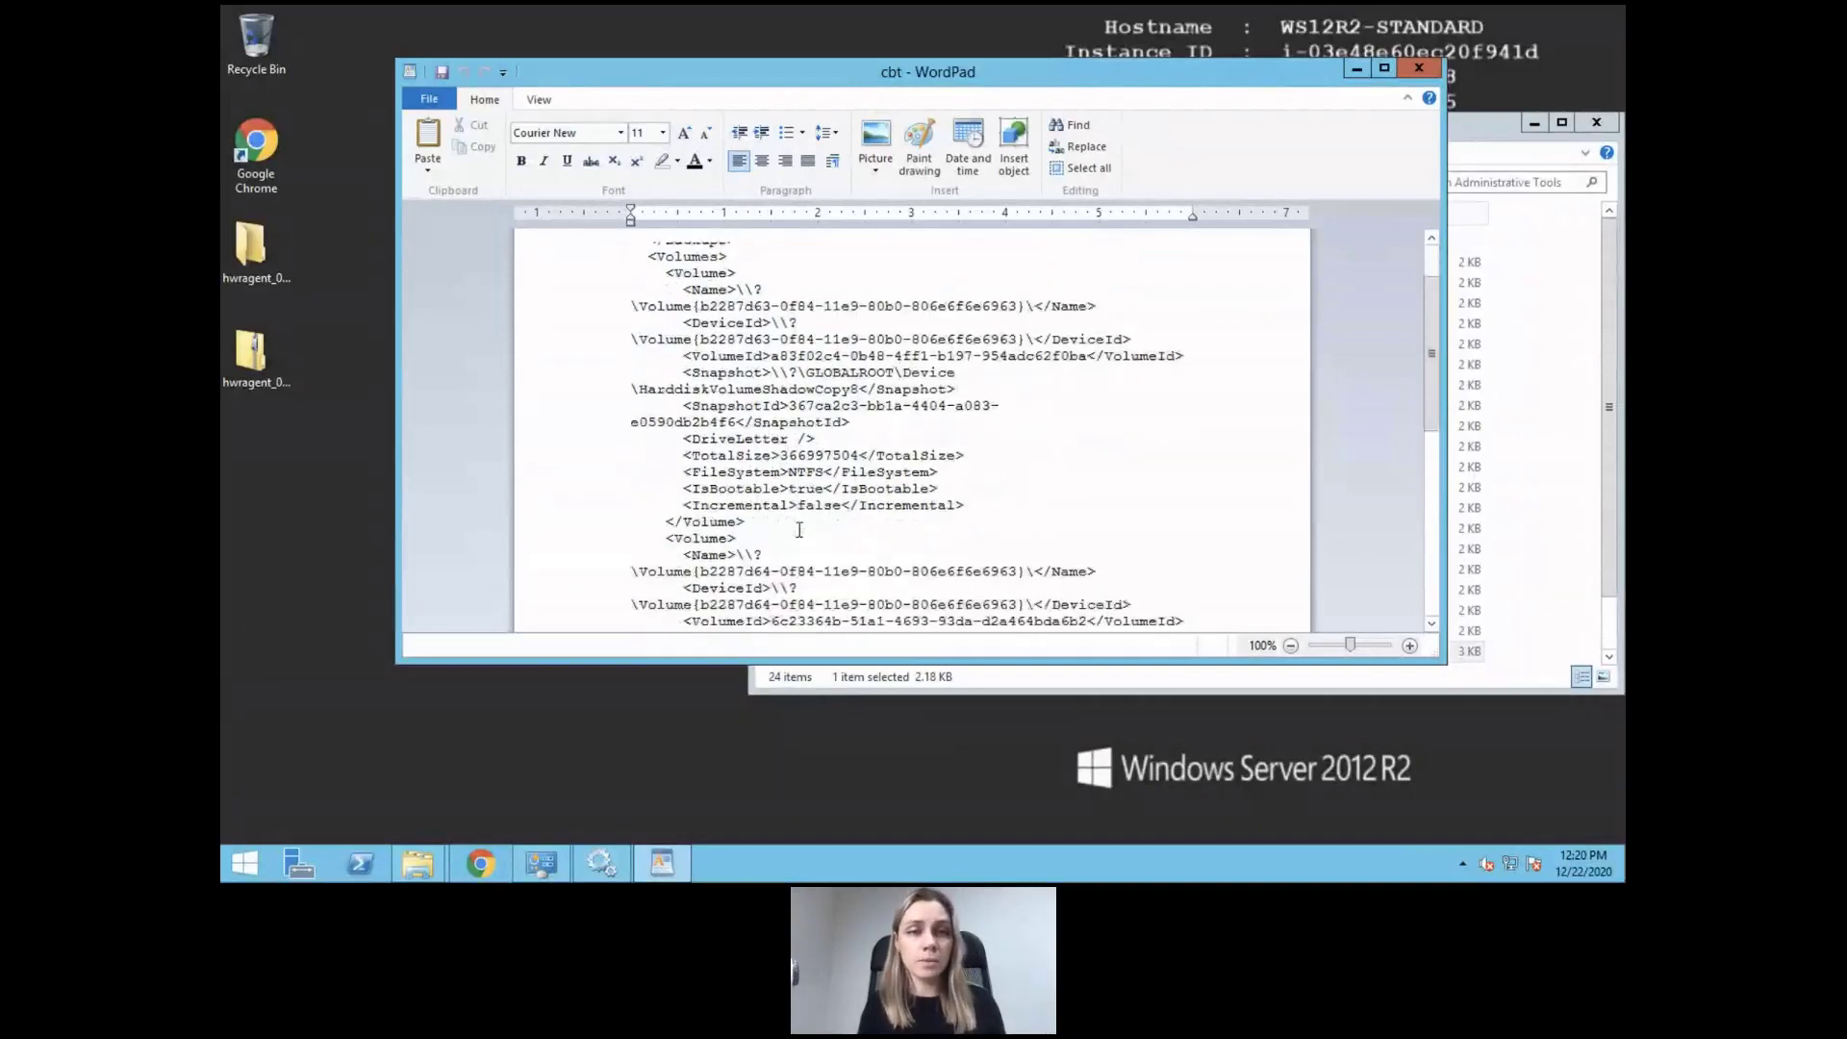
{"action": "scroll", "coordinate": [800, 530], "scroll_direction": "down", "scroll_amount": 3}
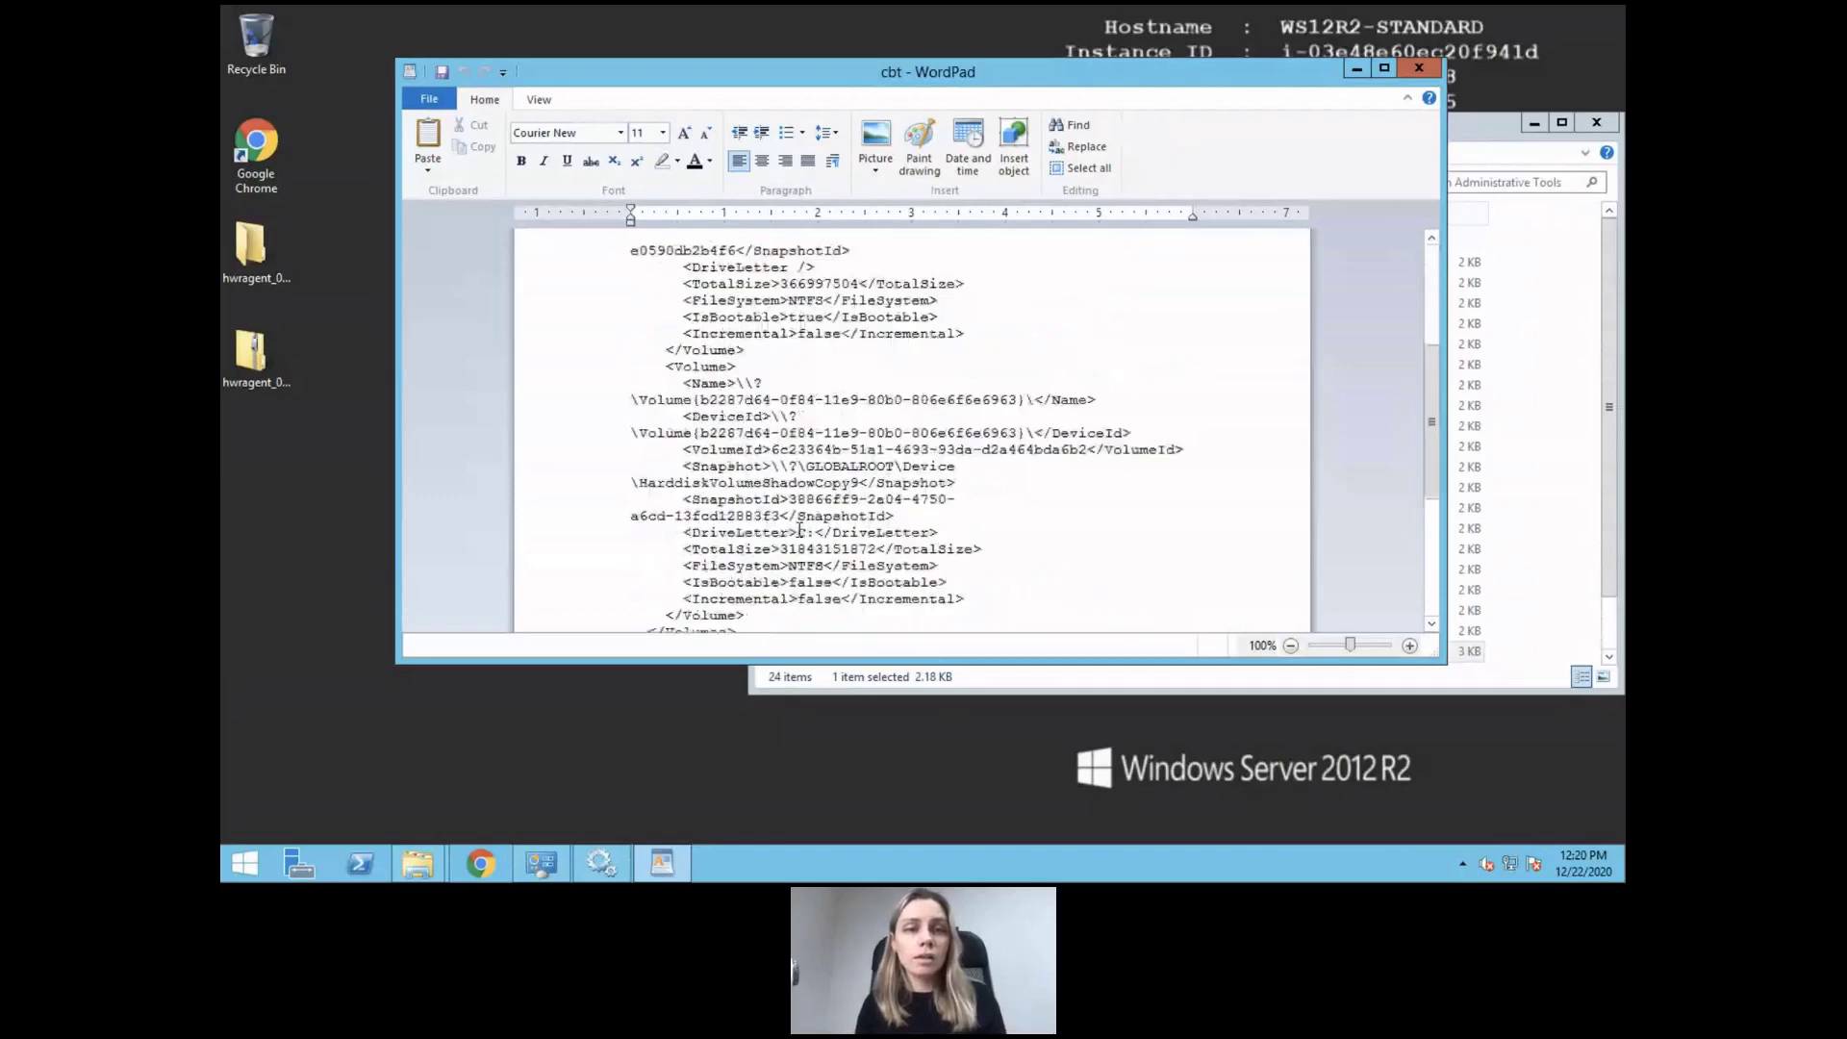
{"action": "scroll", "coordinate": [800, 530], "scroll_direction": "down", "scroll_amount": 1}
{"action": "scroll", "coordinate": [800, 531], "scroll_direction": "down", "scroll_amount": 1}
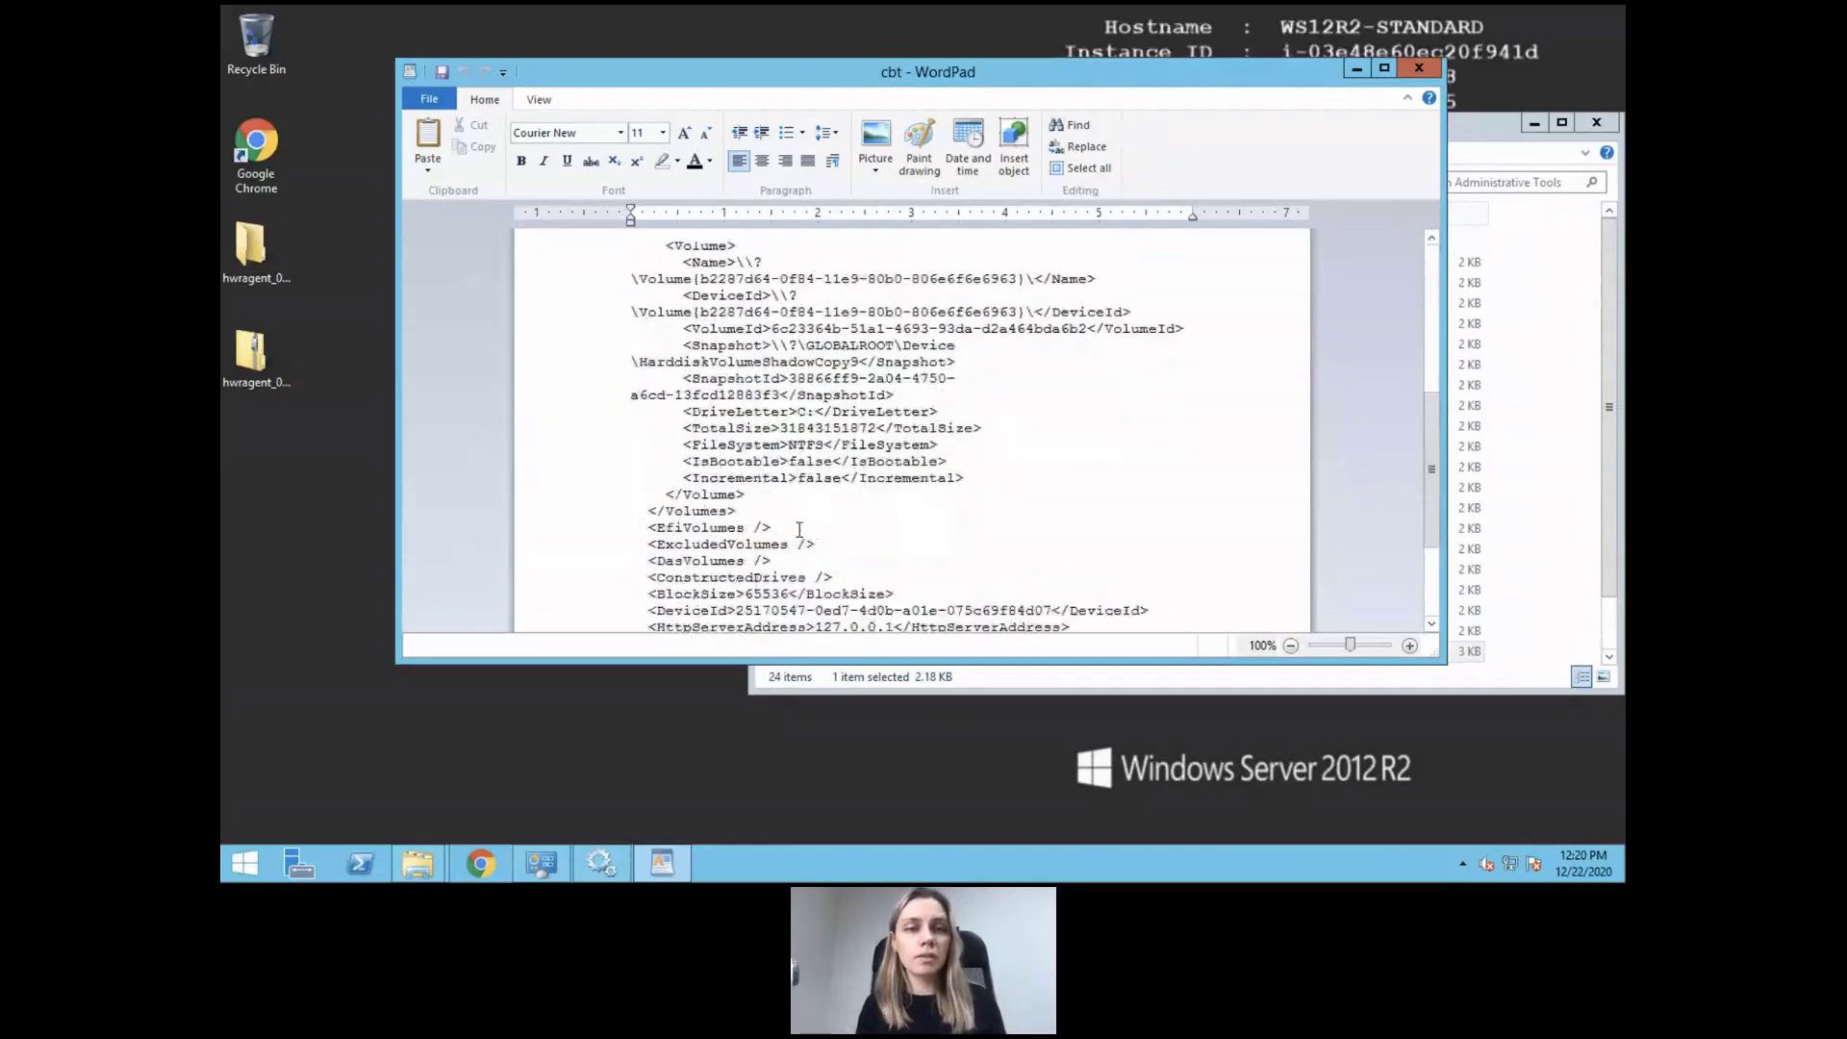
{"action": "scroll", "coordinate": [800, 530], "scroll_direction": "down", "scroll_amount": 2}
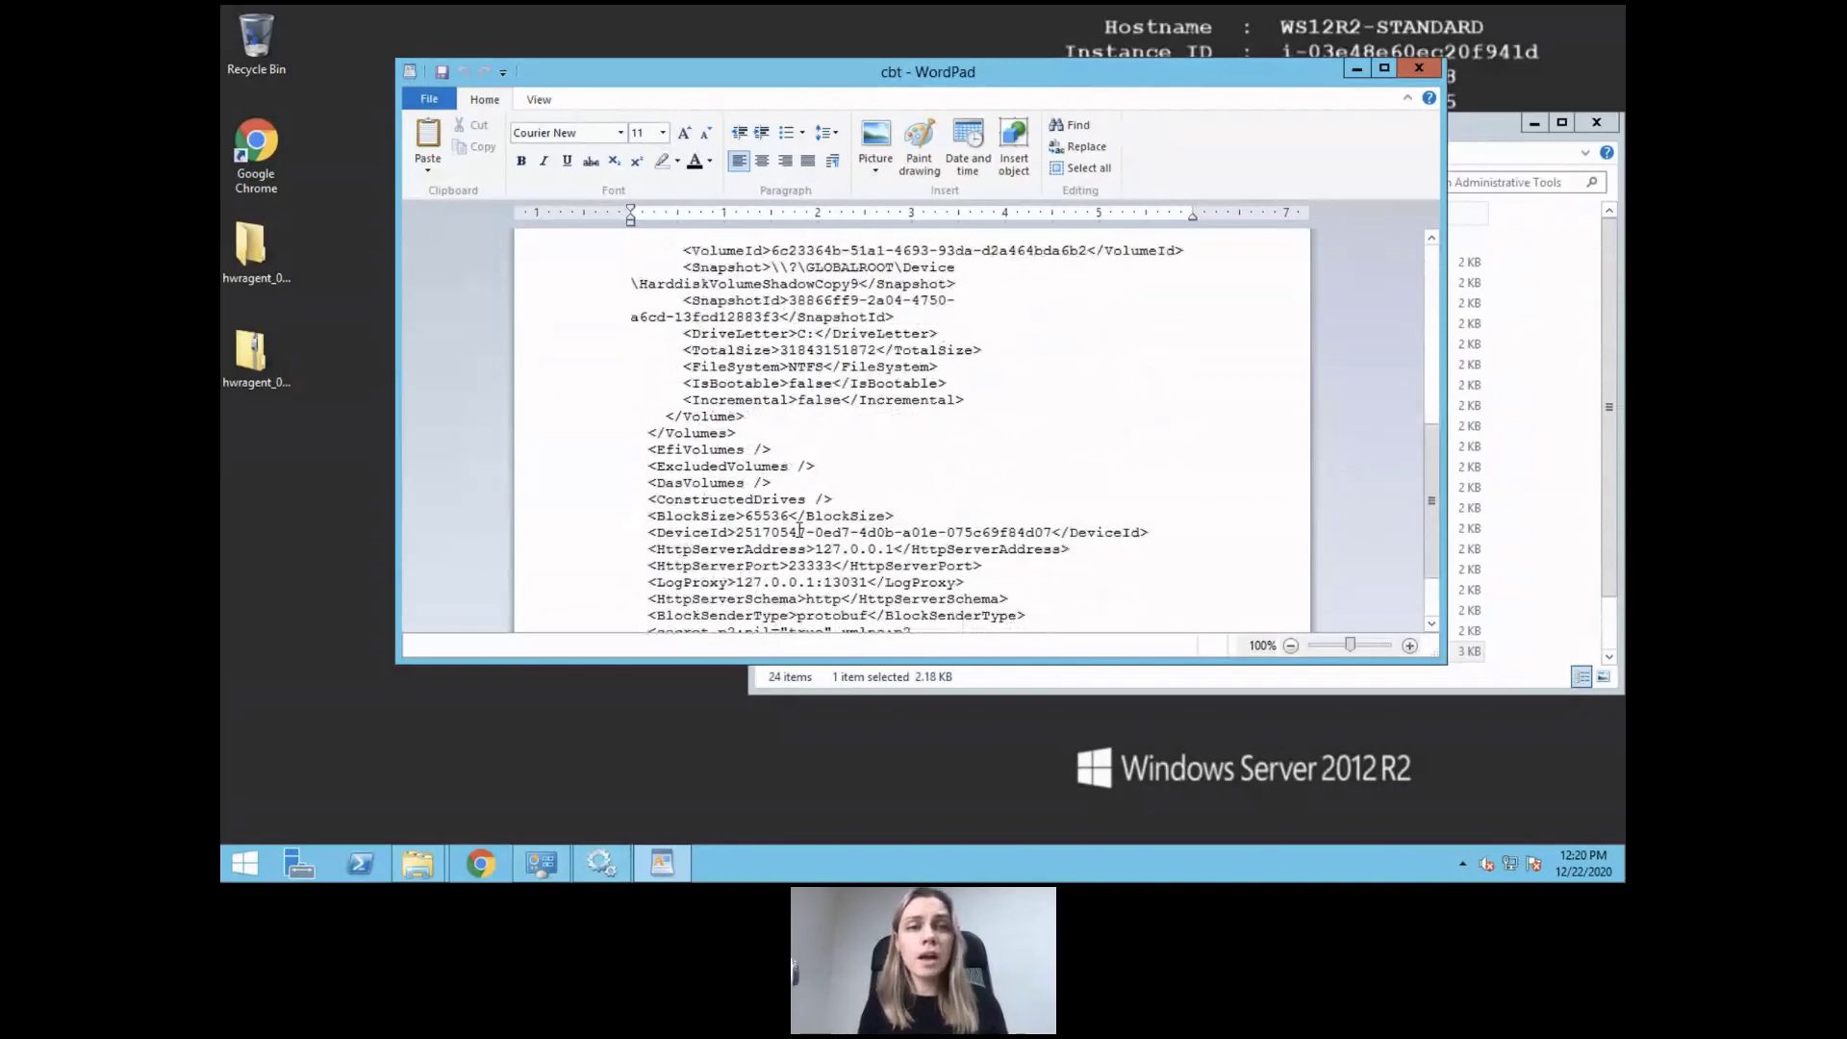
{"action": "scroll", "coordinate": [800, 531], "scroll_direction": "down", "scroll_amount": 3}
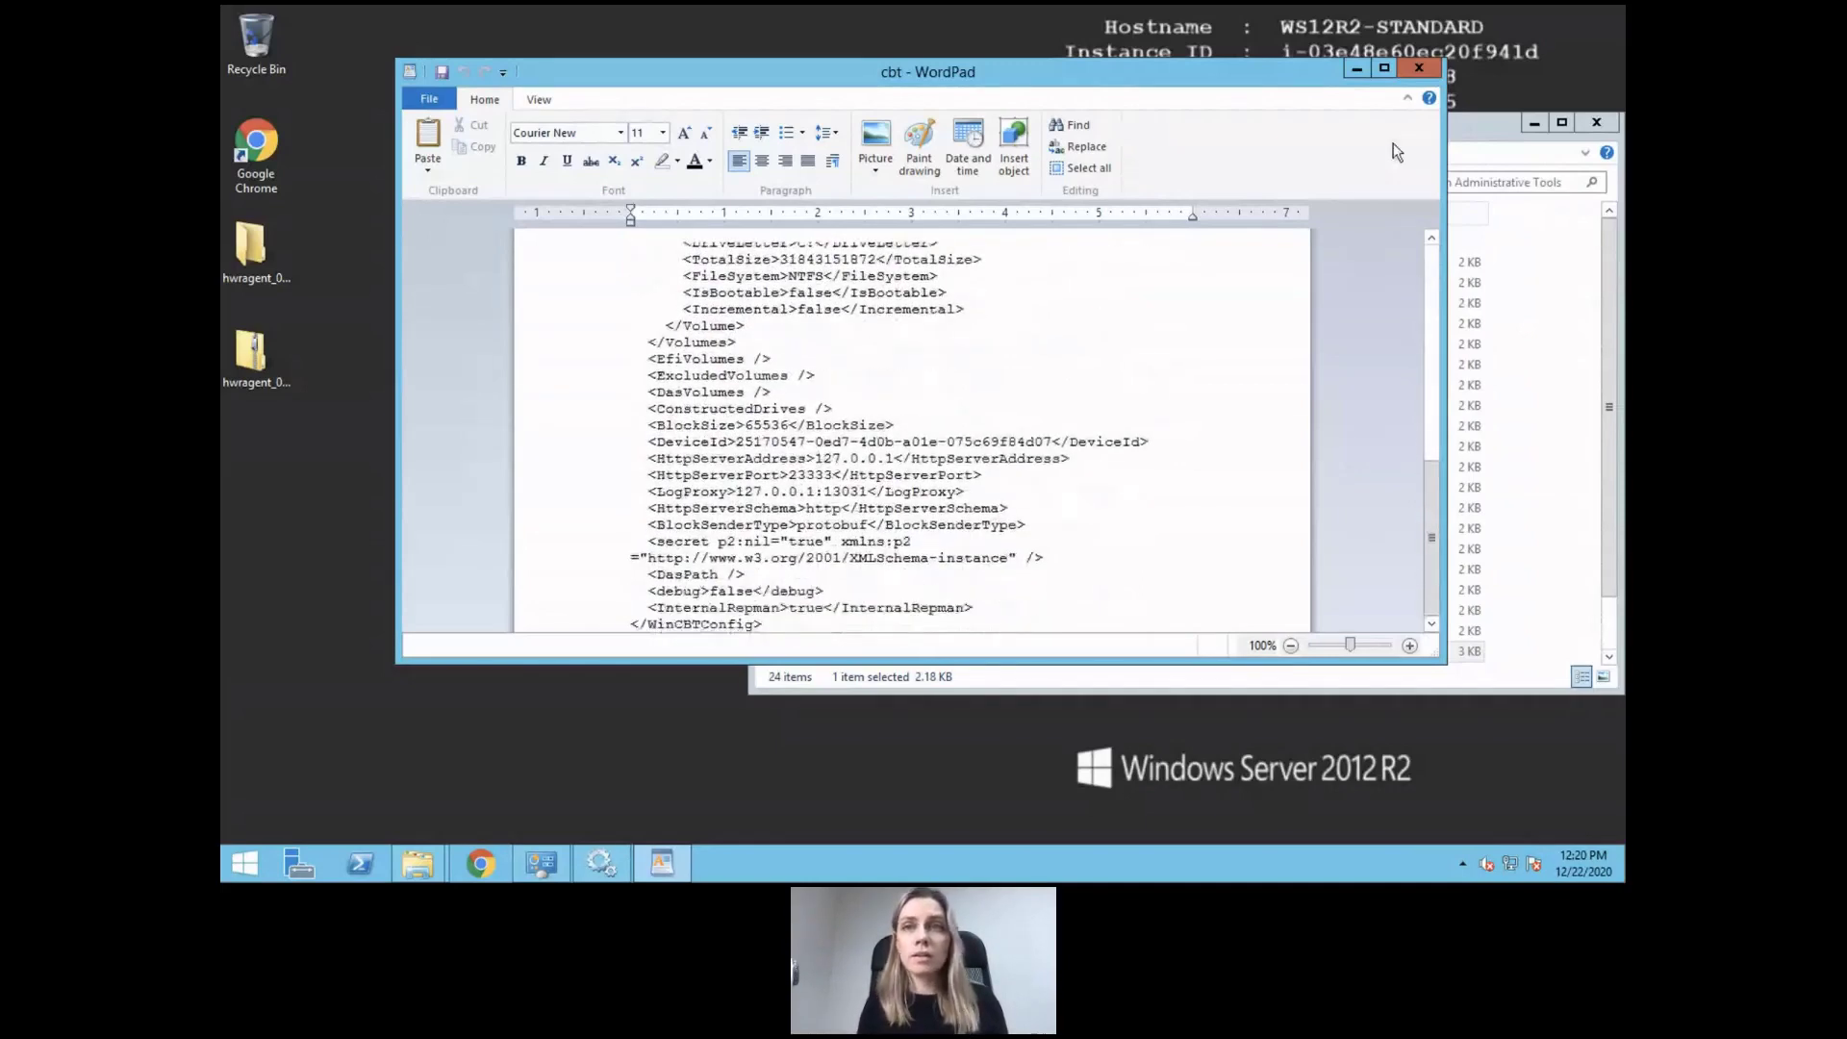
{"action": "left_click", "coordinate": [1423, 68]}
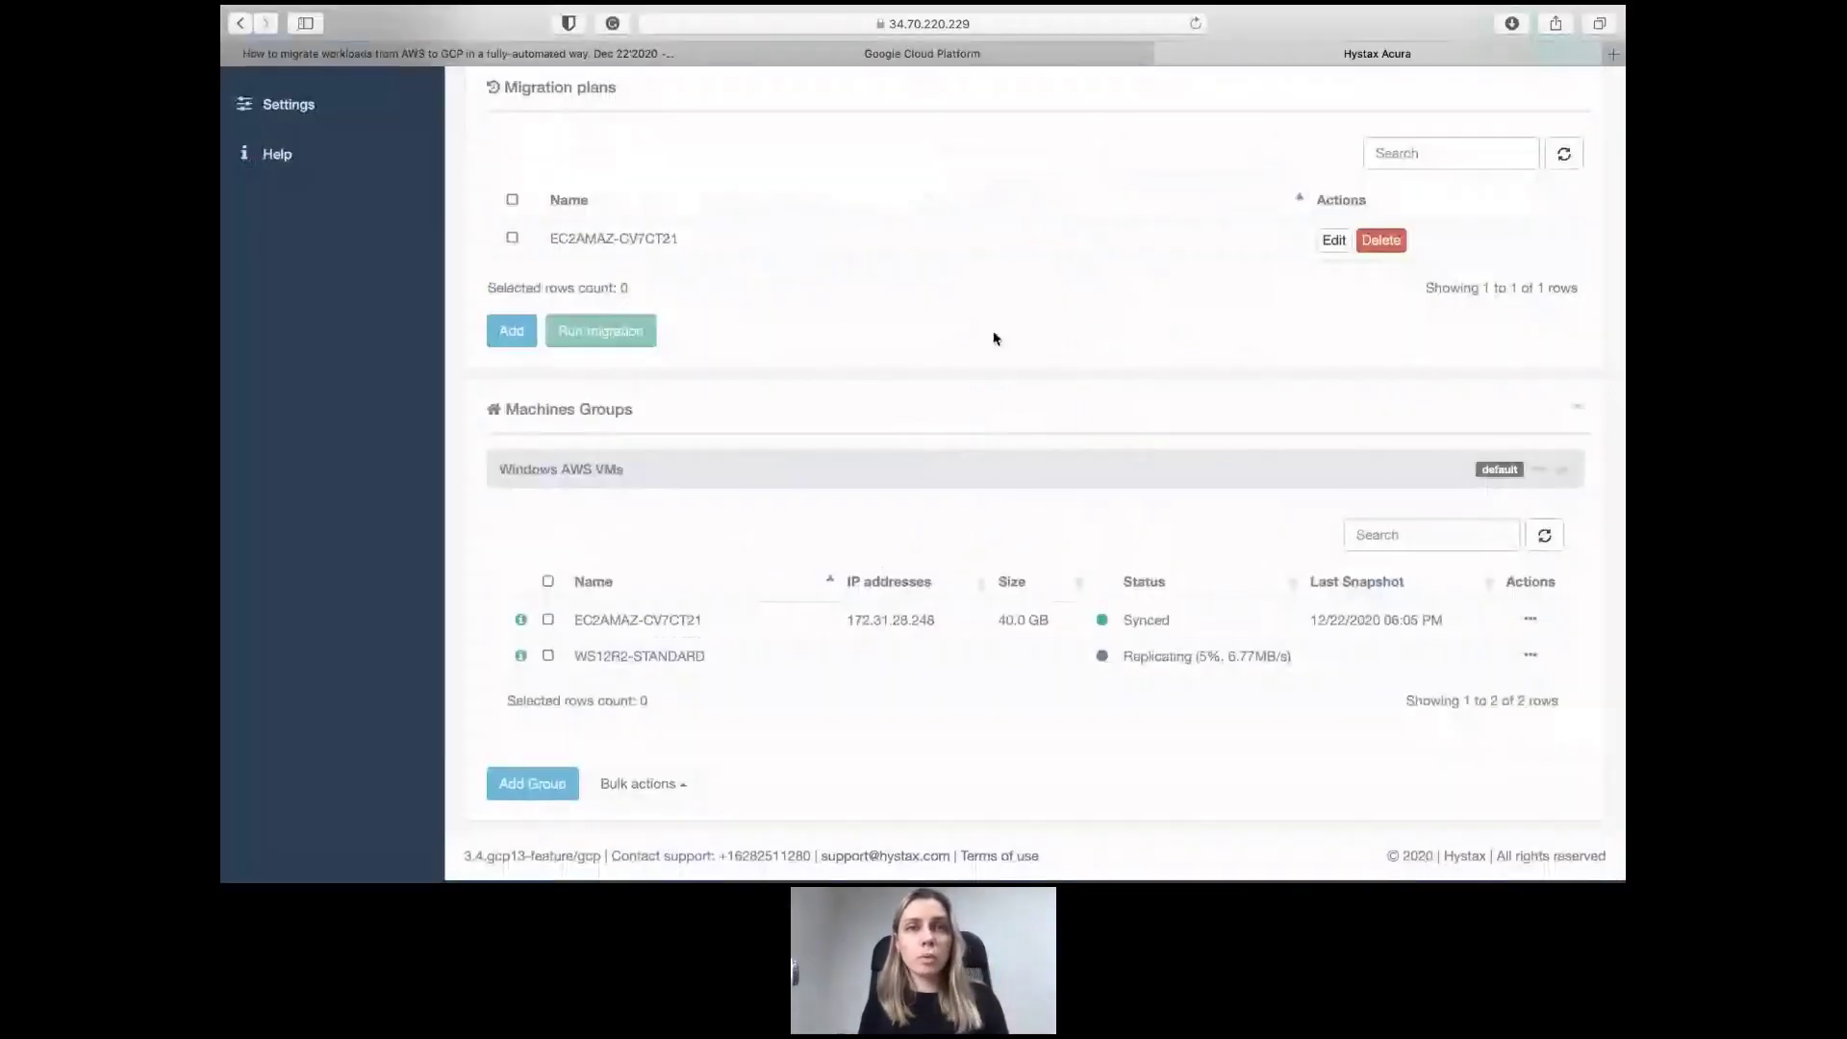
{"action": "scroll", "coordinate": [996, 339], "scroll_direction": "up", "scroll_amount": 1}
{"action": "scroll", "coordinate": [996, 339], "scroll_direction": "up", "scroll_amount": 1}
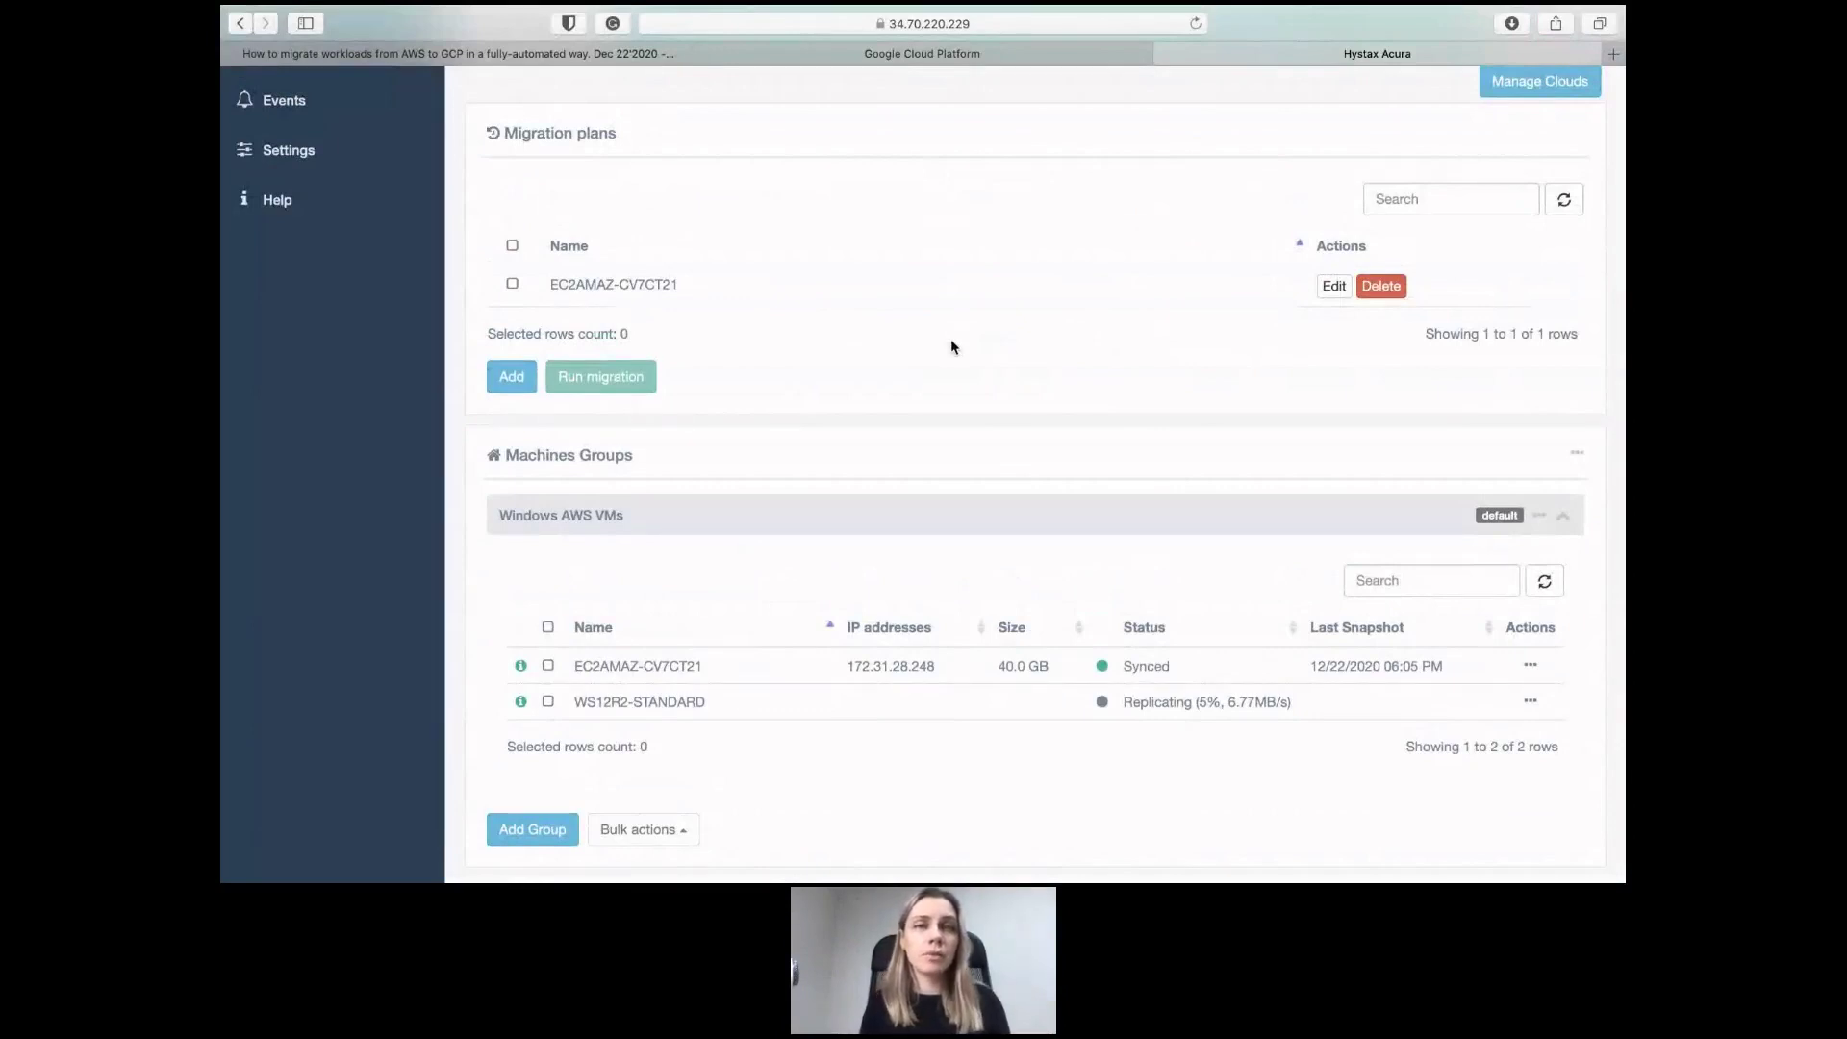
{"action": "scroll", "coordinate": [951, 343], "scroll_direction": "up", "scroll_amount": 2}
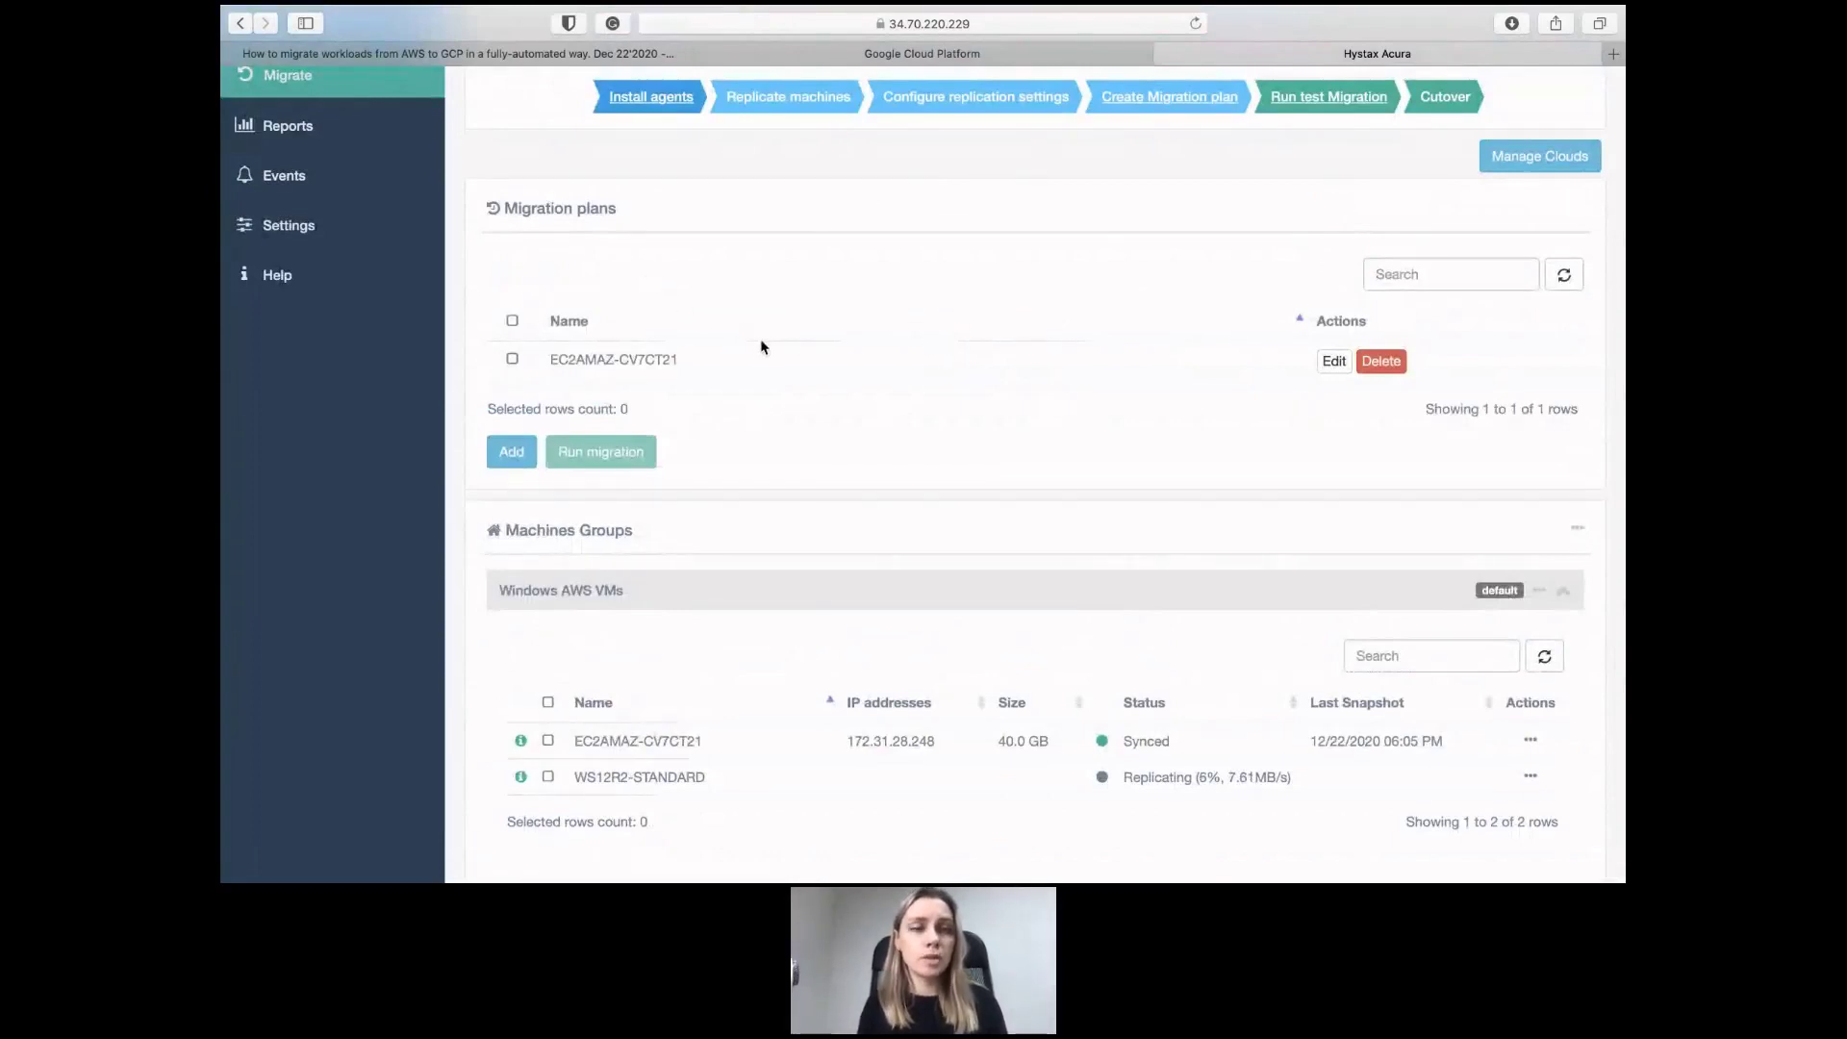
Step: Edit the plan and review EC2AMAZ-CV7CT21's flavor n1-standard-1, subnet default and CIDR 172.31.16.0/20
{"action": "left_click", "coordinate": [1334, 362]}
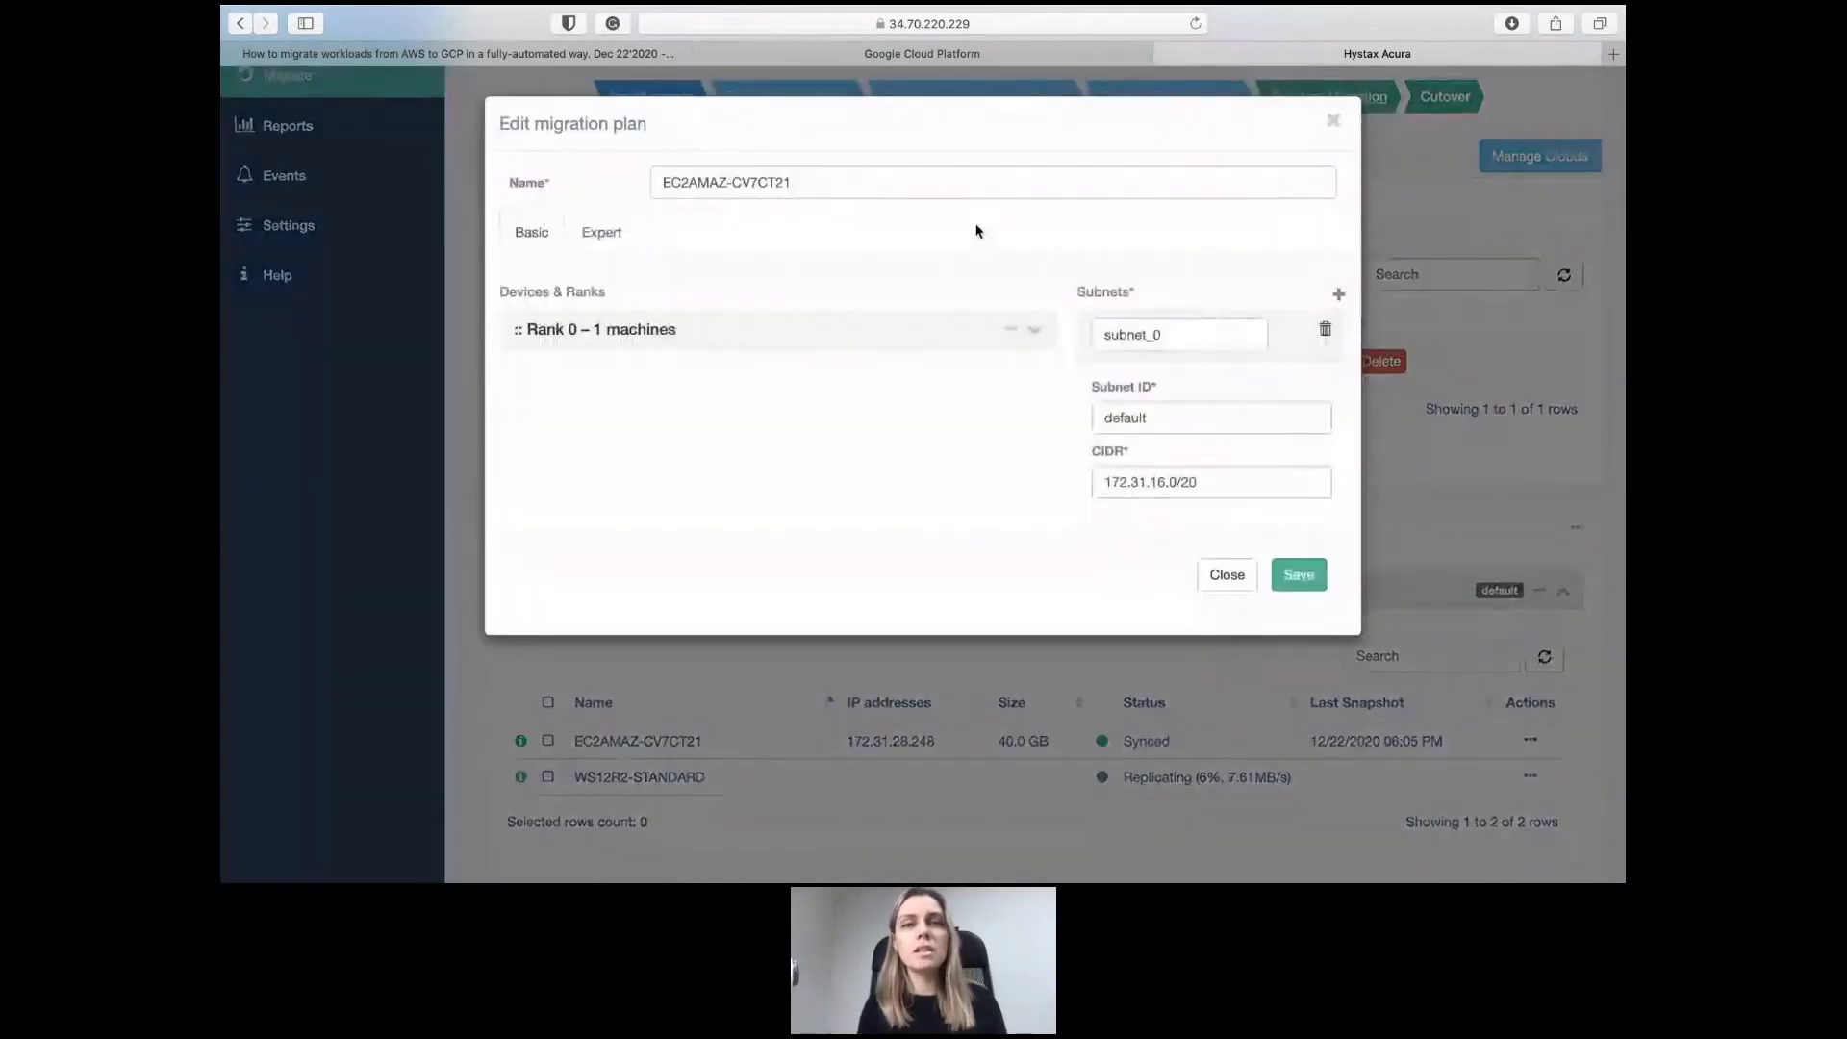
{"action": "left_click", "coordinate": [1034, 329]}
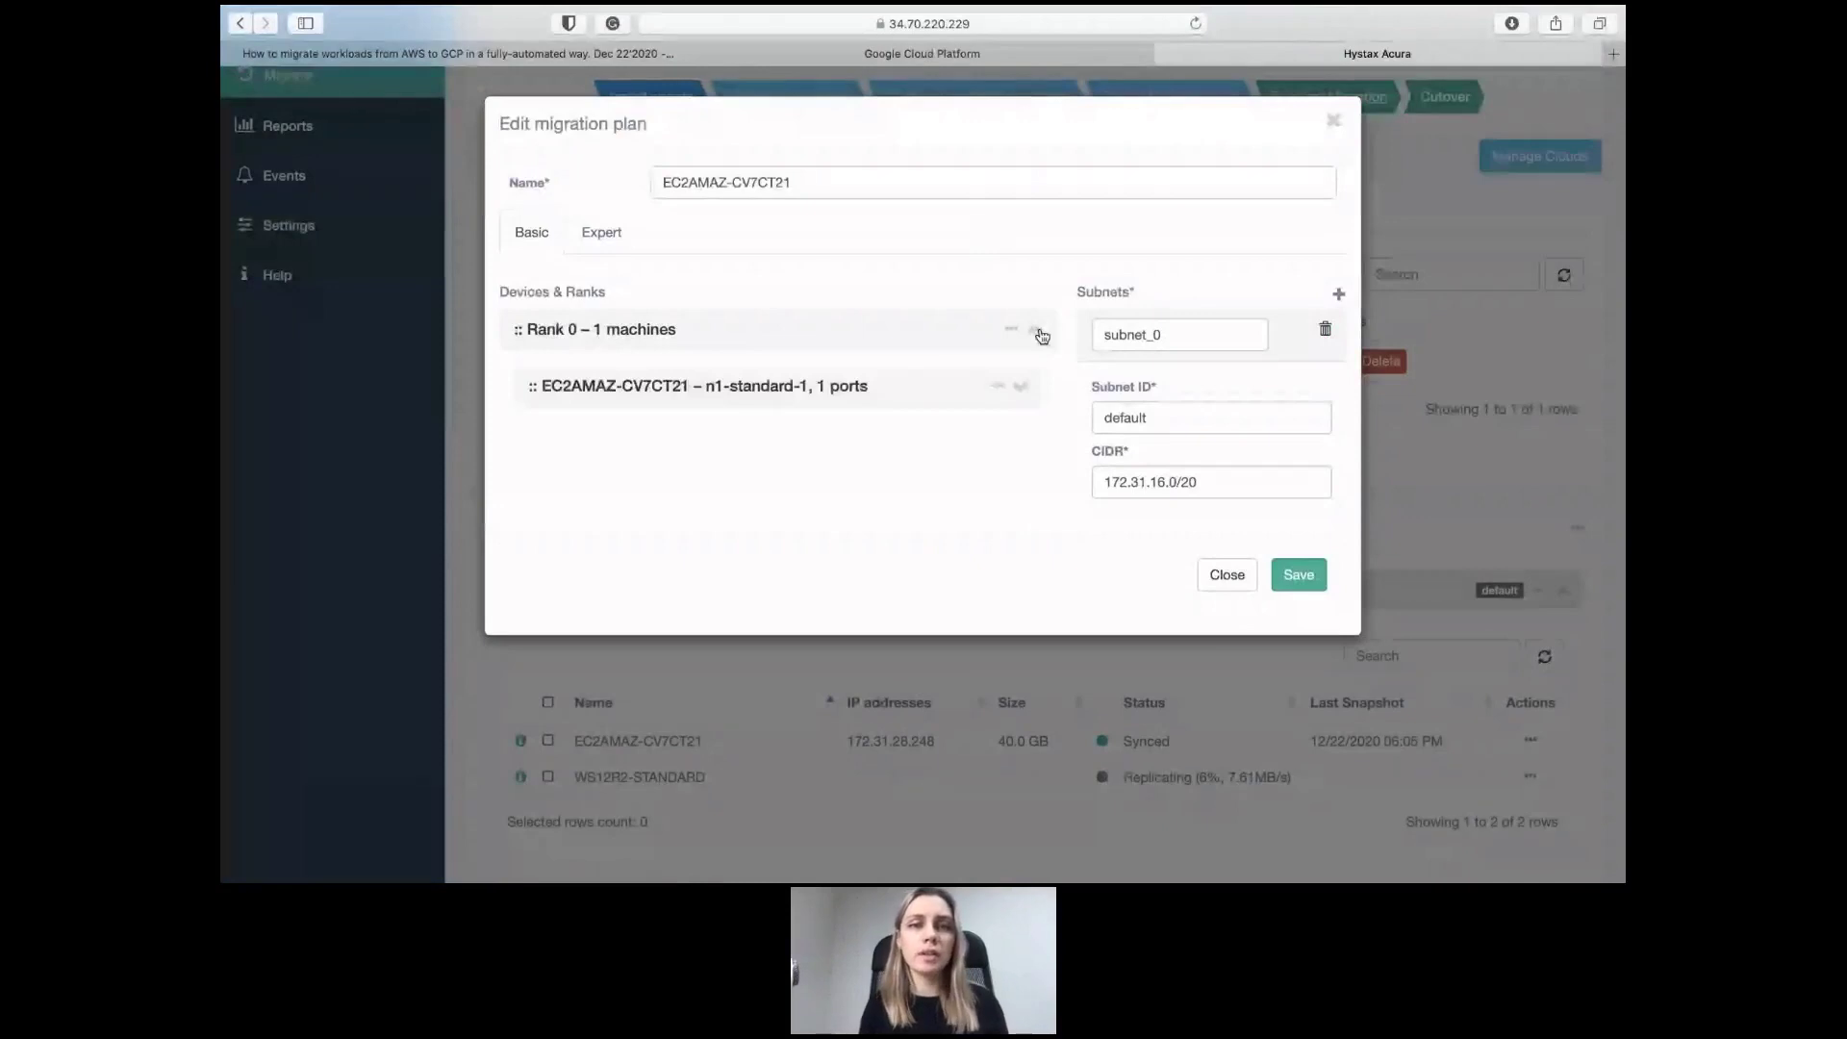
{"action": "left_click", "coordinate": [1019, 389]}
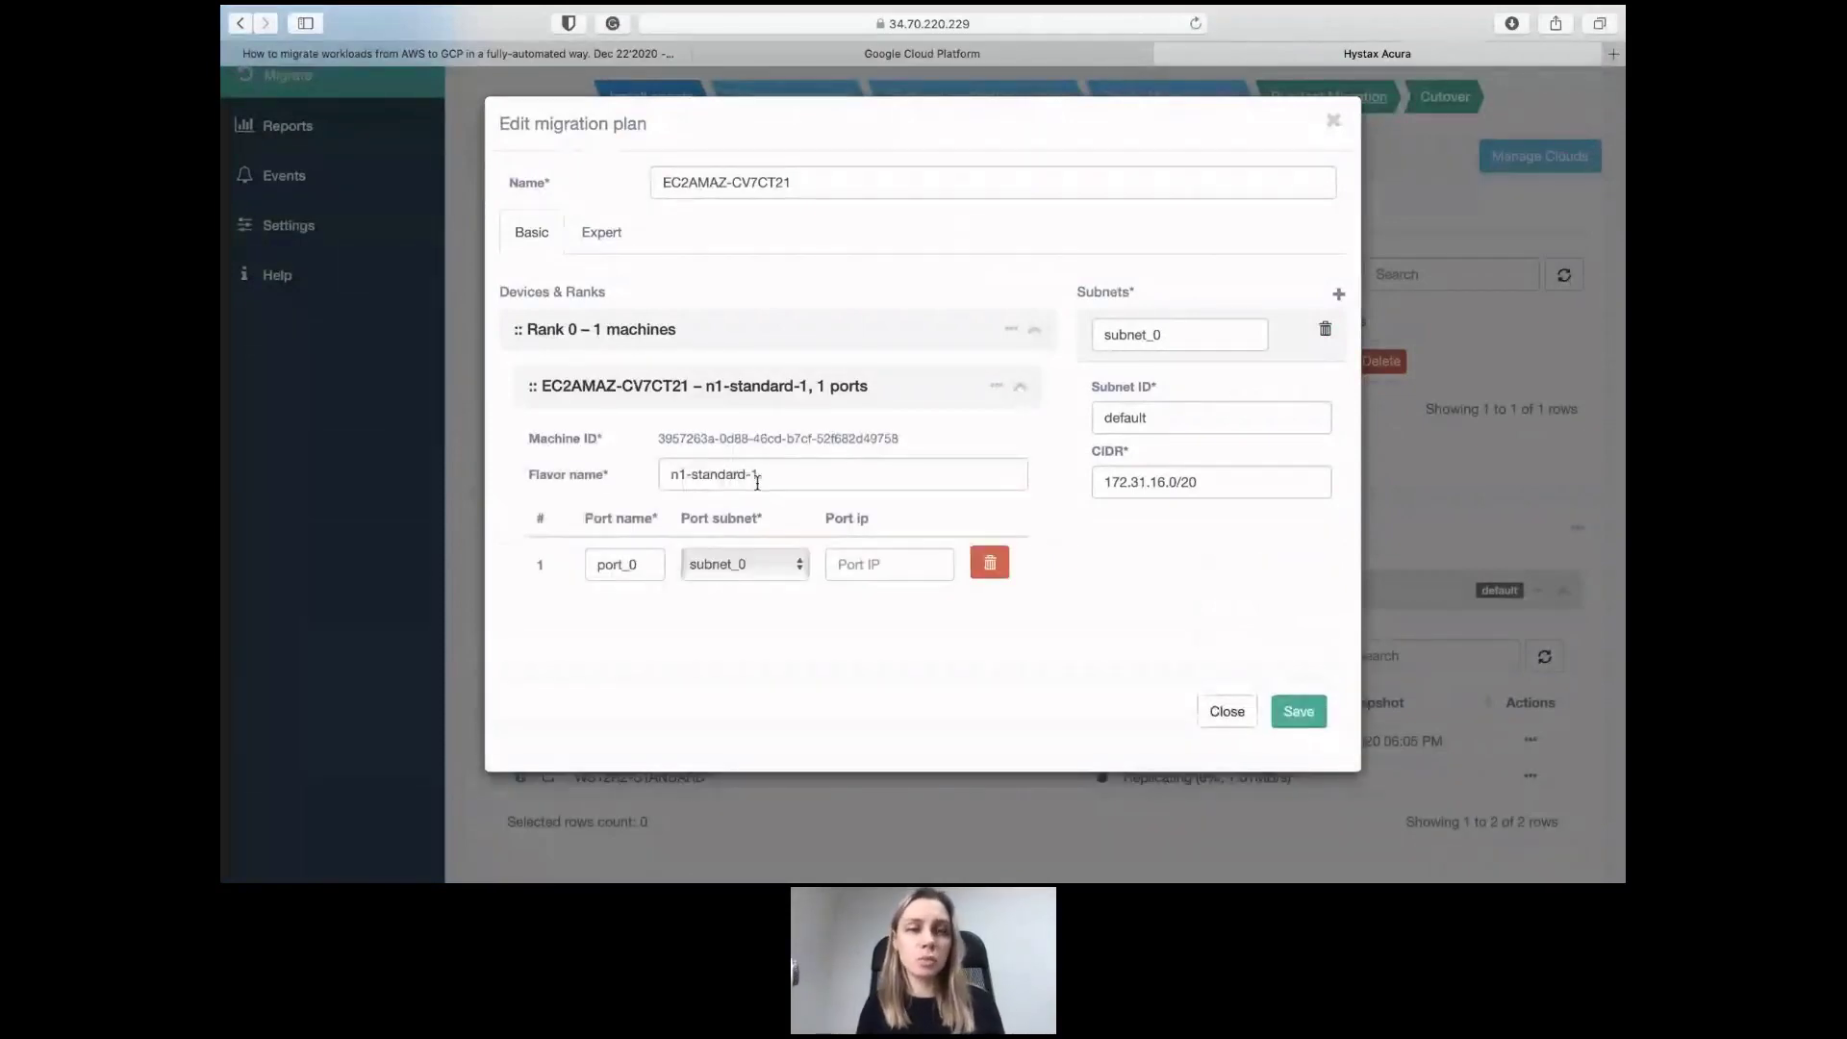
{"action": "left_click_drag", "start_coordinate": [762, 476], "coordinate": [668, 478]}
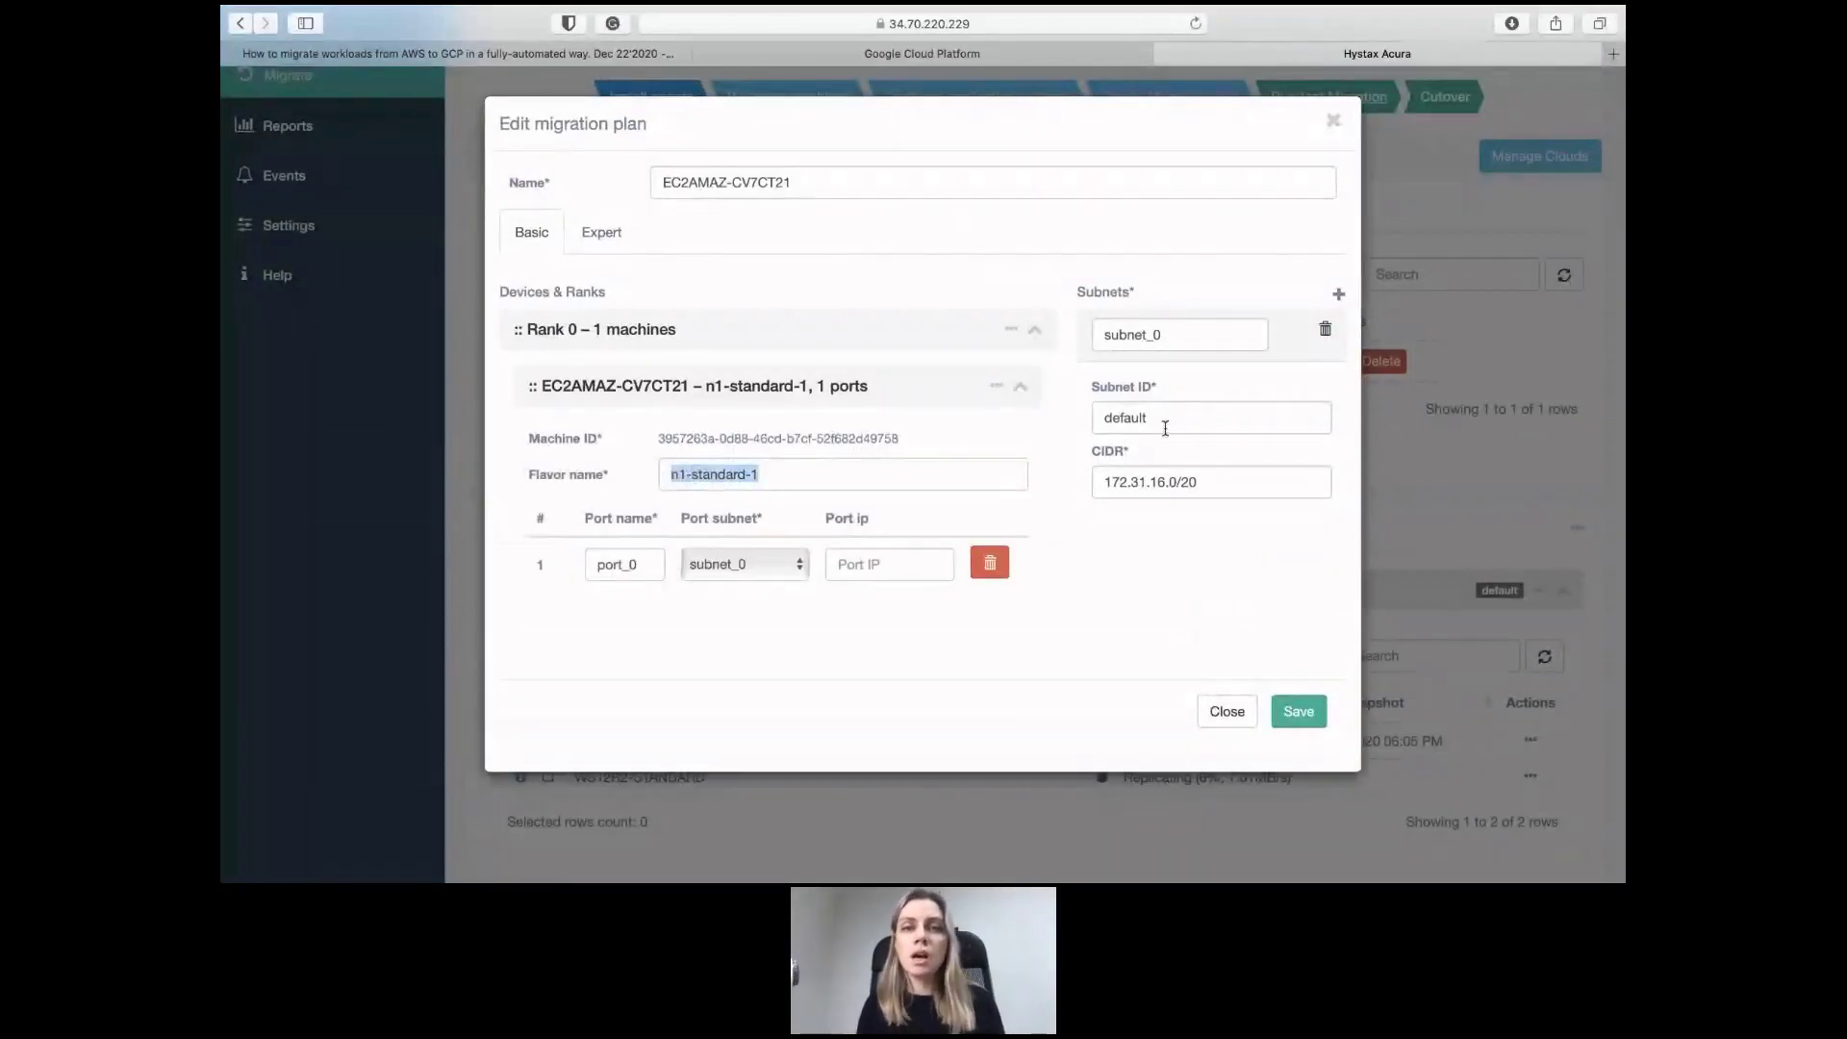
{"action": "left_click_drag", "start_coordinate": [1165, 420], "coordinate": [1097, 420]}
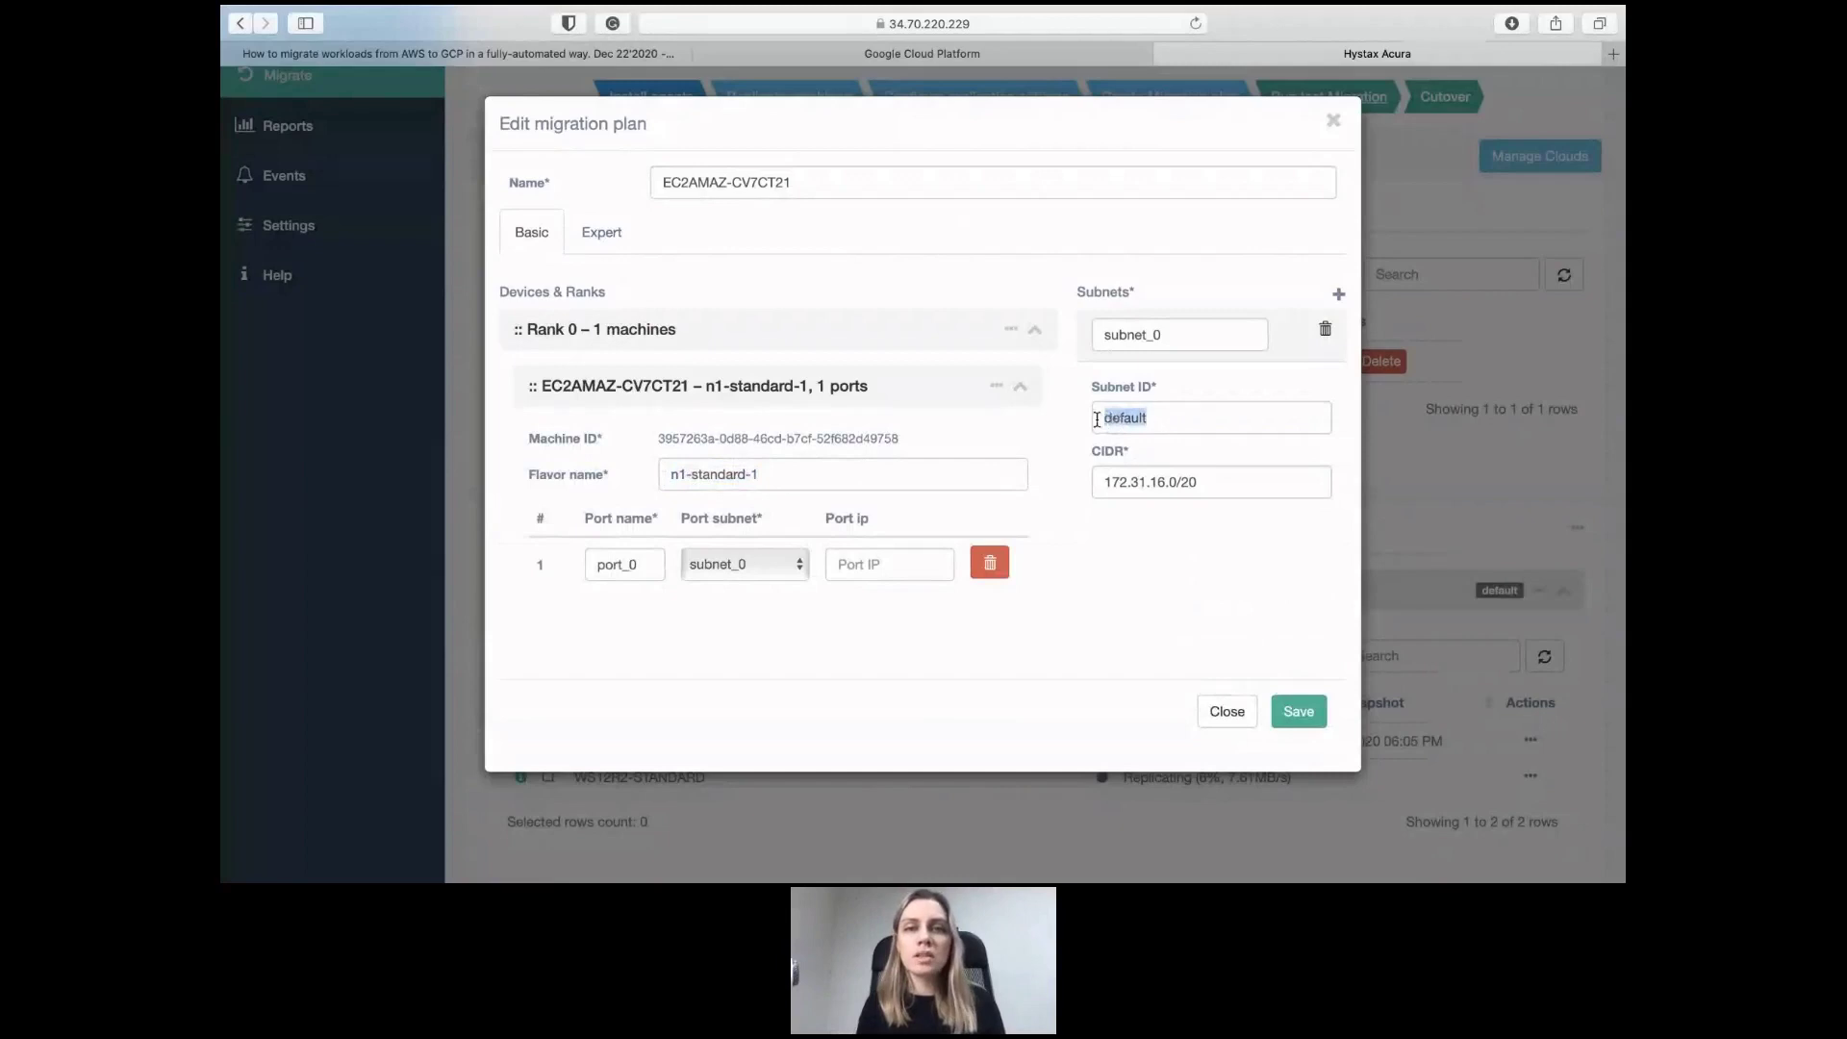
{"action": "left_click", "coordinate": [1221, 477]}
{"action": "left_click_drag", "start_coordinate": [1221, 477], "coordinate": [1092, 482]}
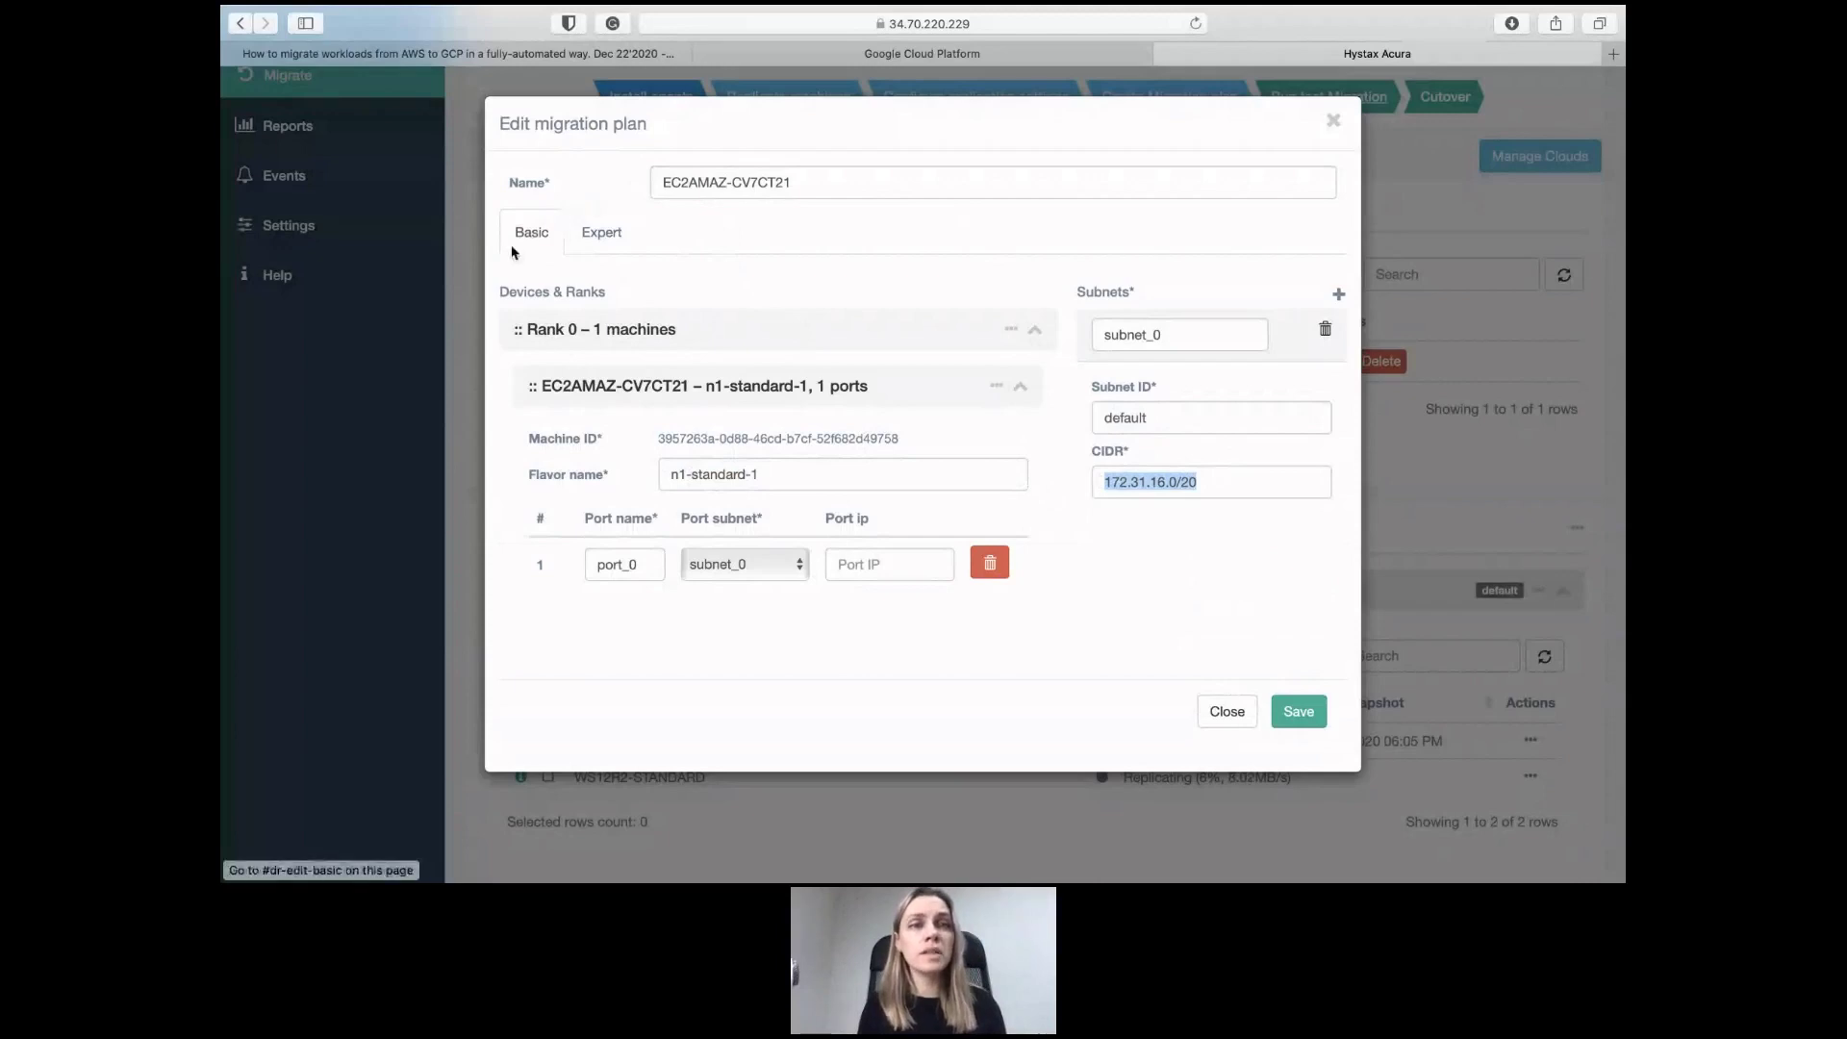
Step: Browse the option menus for the EC2AMAZ-CV7CT21 machine and Rank 0 rows
{"action": "left_click", "coordinate": [998, 390]}
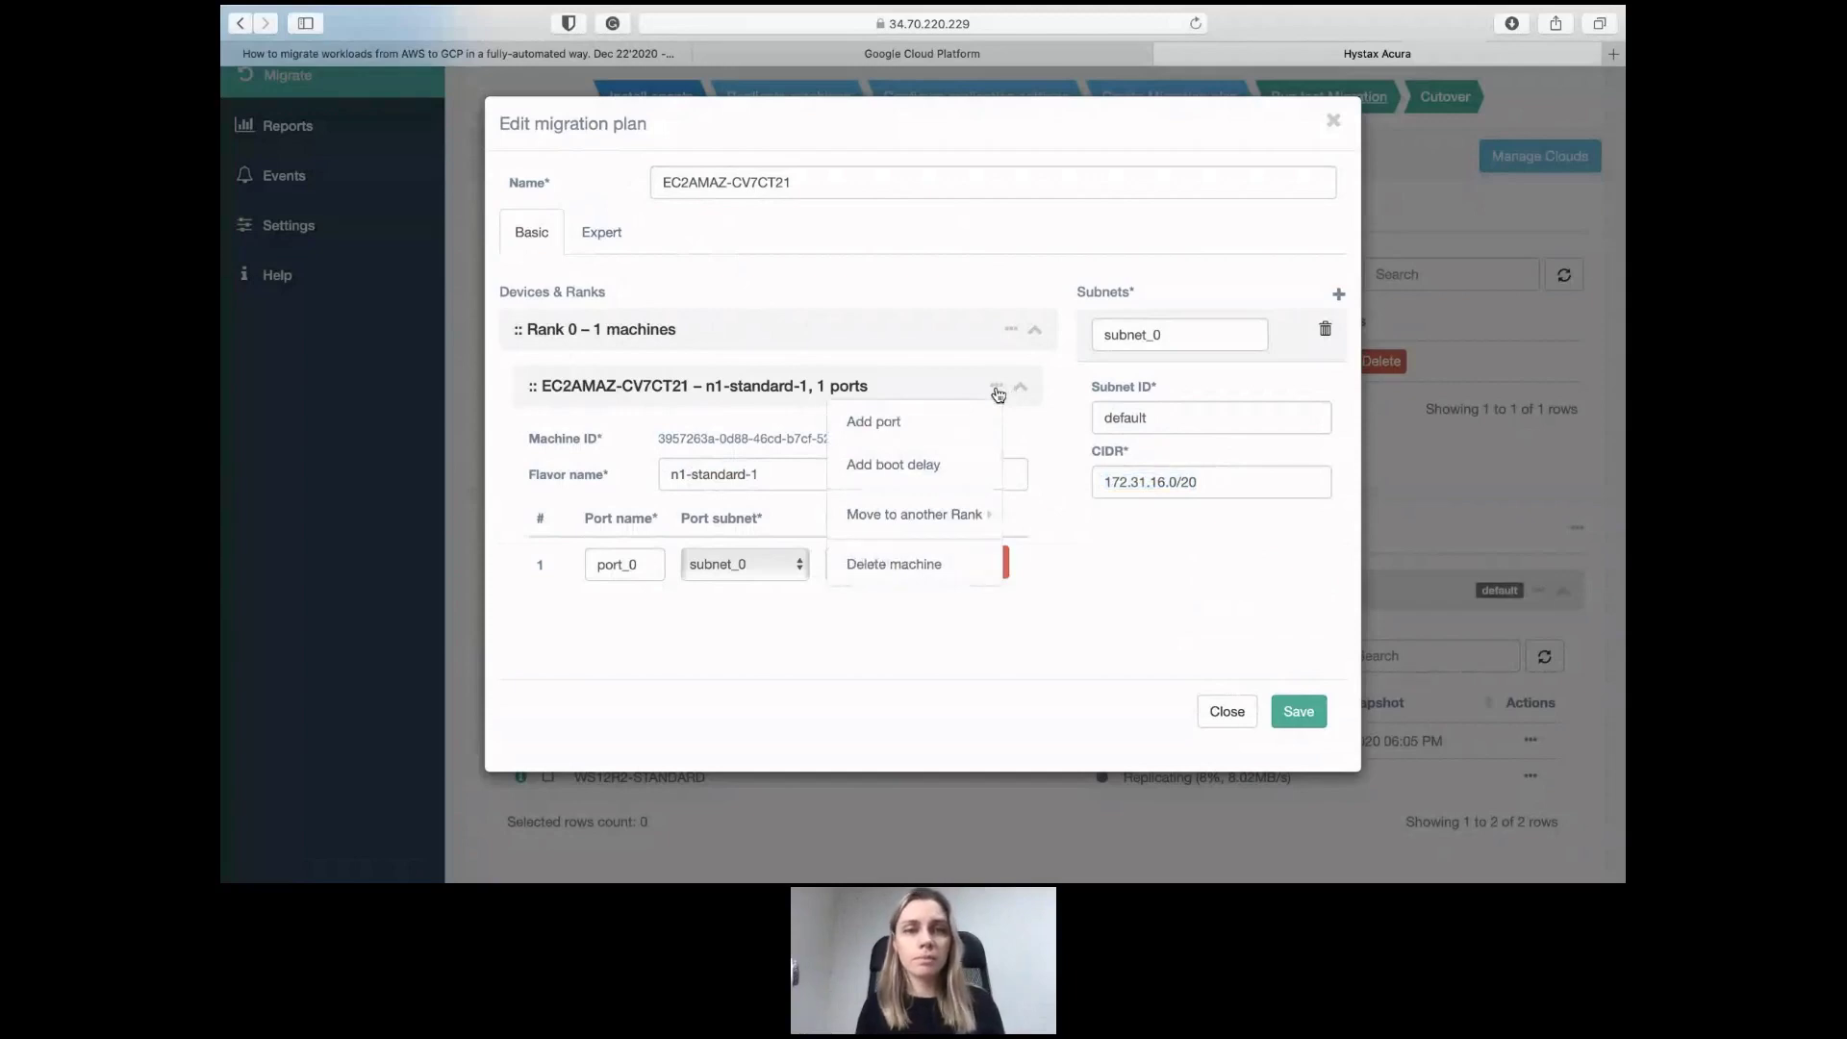
{"action": "mouse_move", "coordinate": [957, 510]}
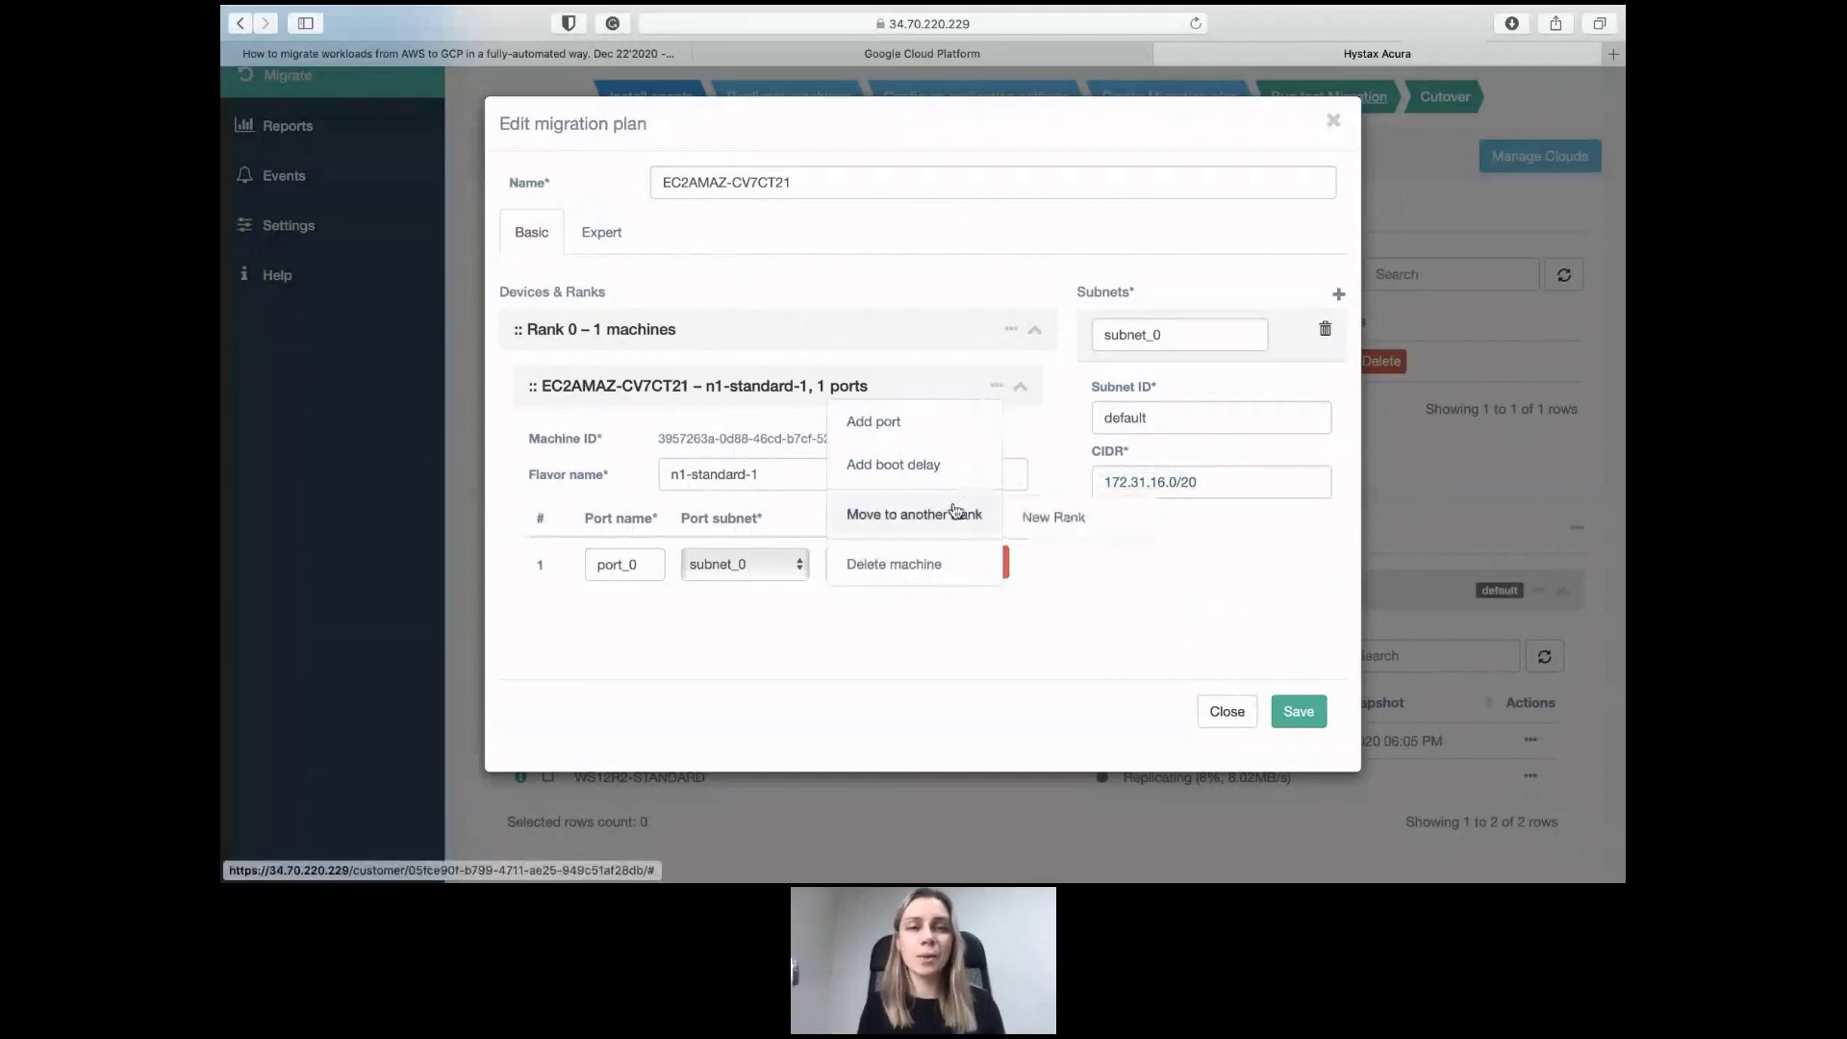
{"action": "left_click", "coordinate": [947, 288]}
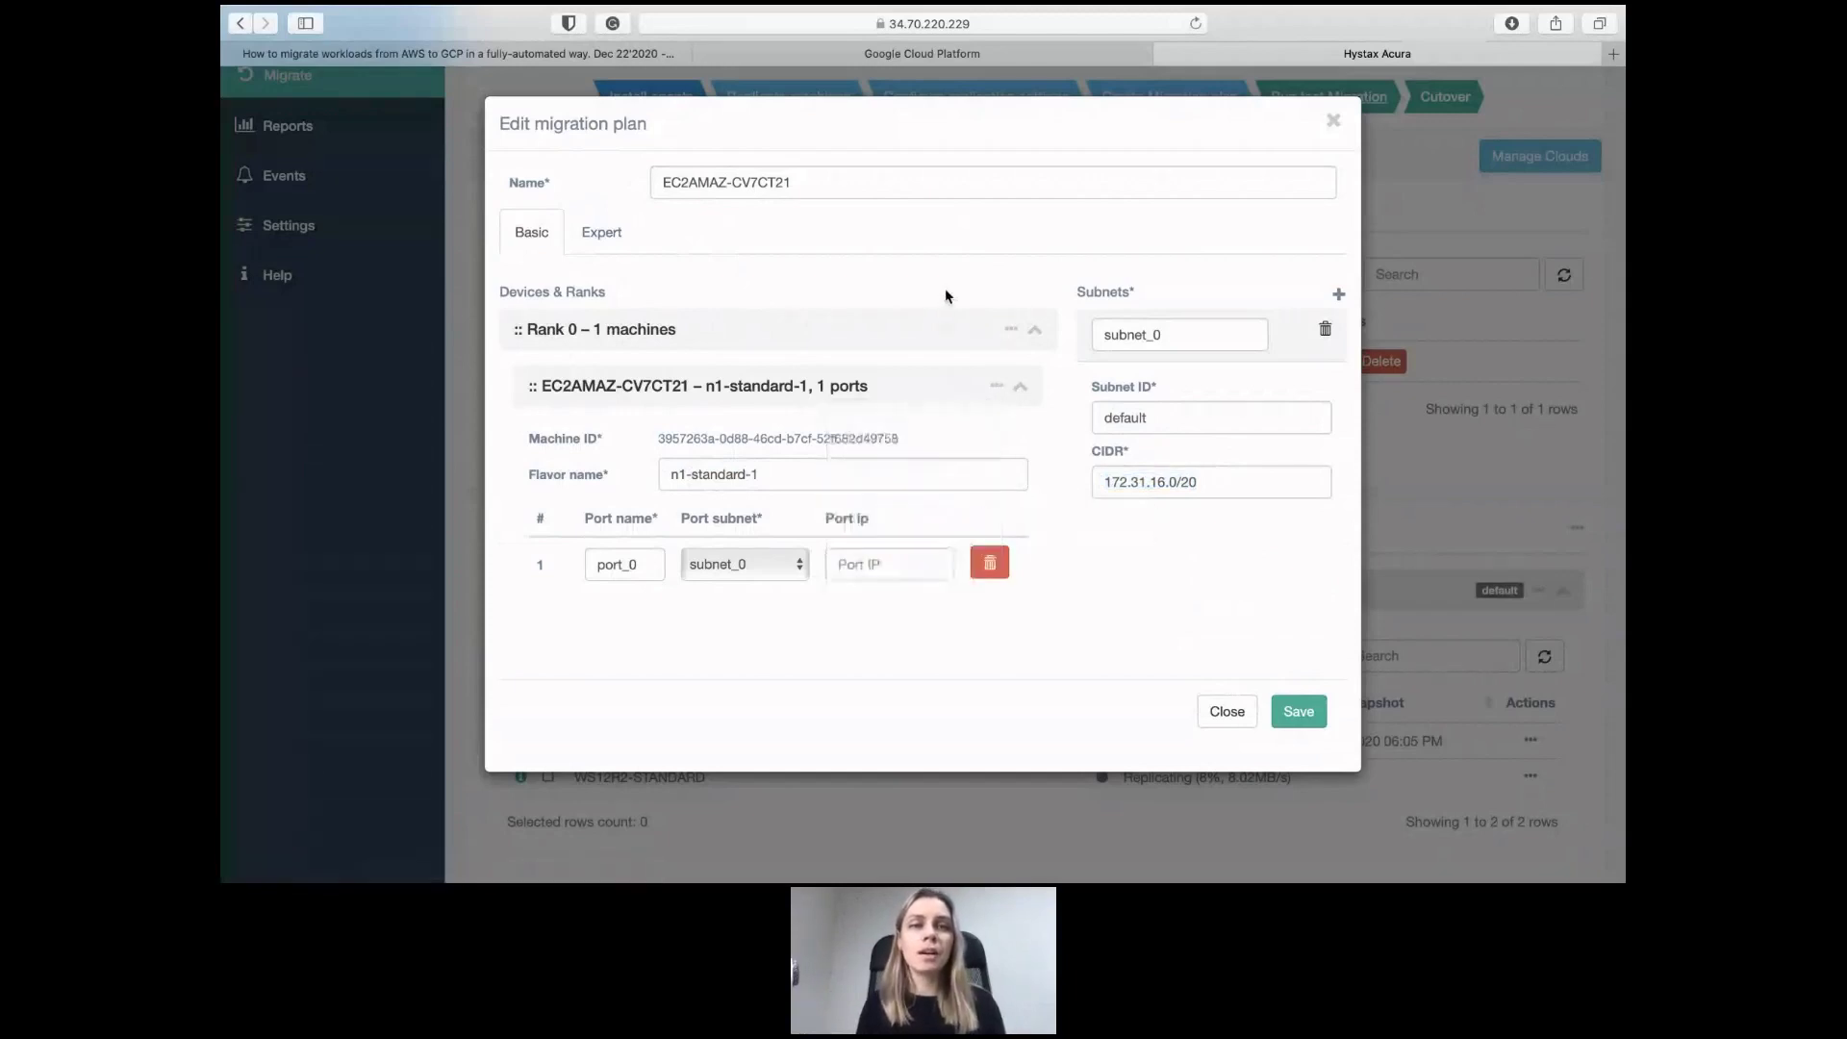
{"action": "left_click", "coordinate": [1011, 330]}
{"action": "mouse_move", "coordinate": [958, 364]}
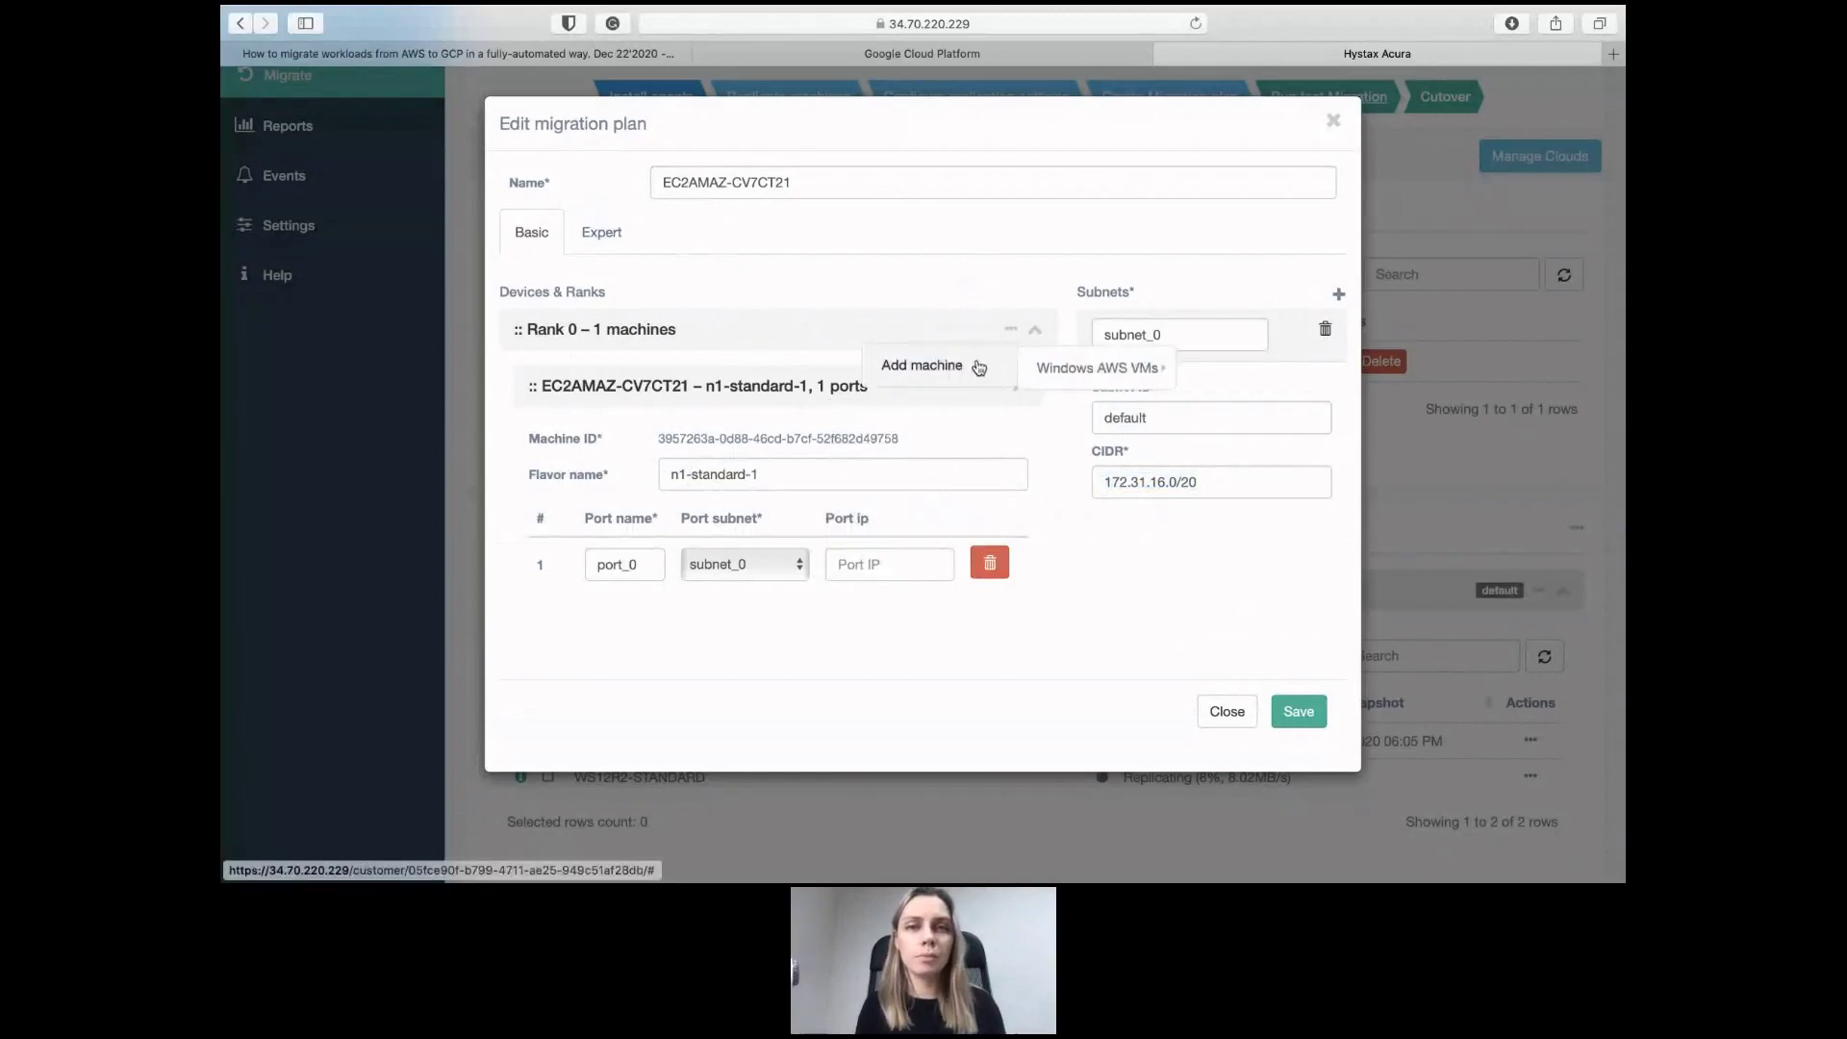
{"action": "mouse_move", "coordinate": [1059, 373]}
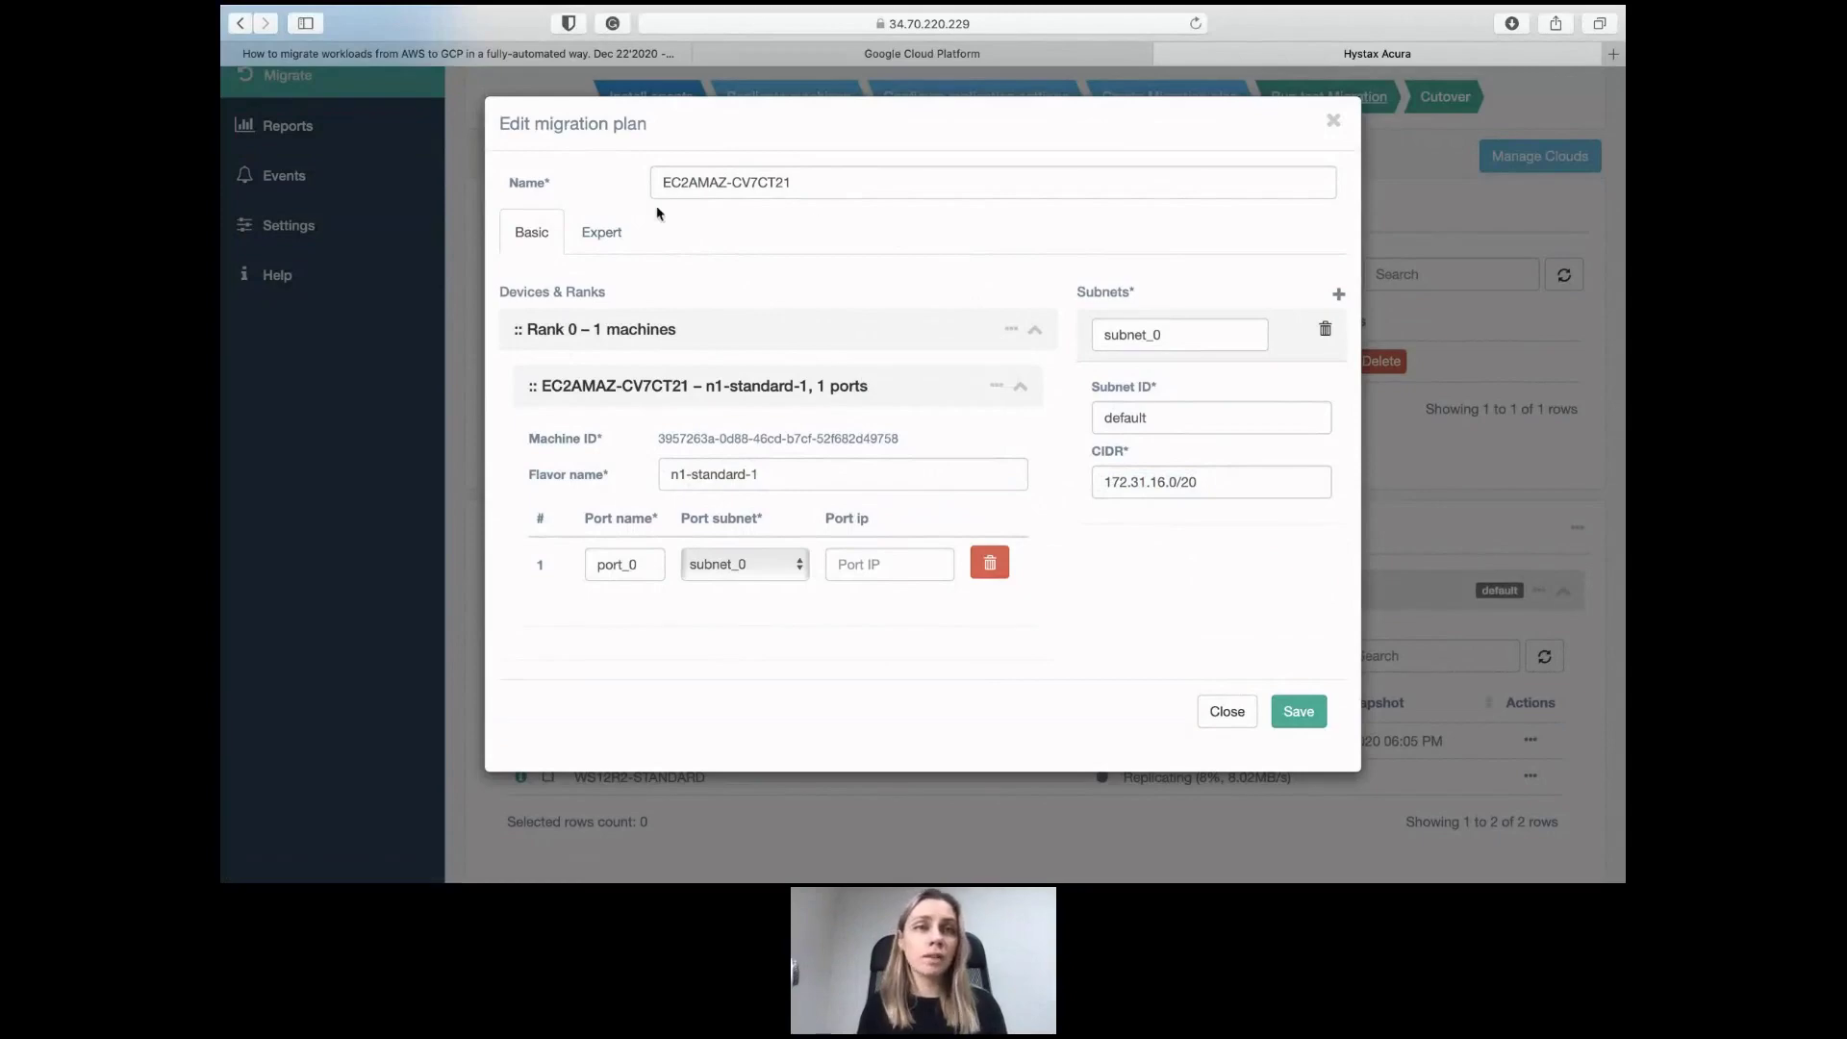
Step: Inspect the floating_ip port setting in the Expert JSON view, then return to Basic
{"action": "left_click", "coordinate": [583, 234]}
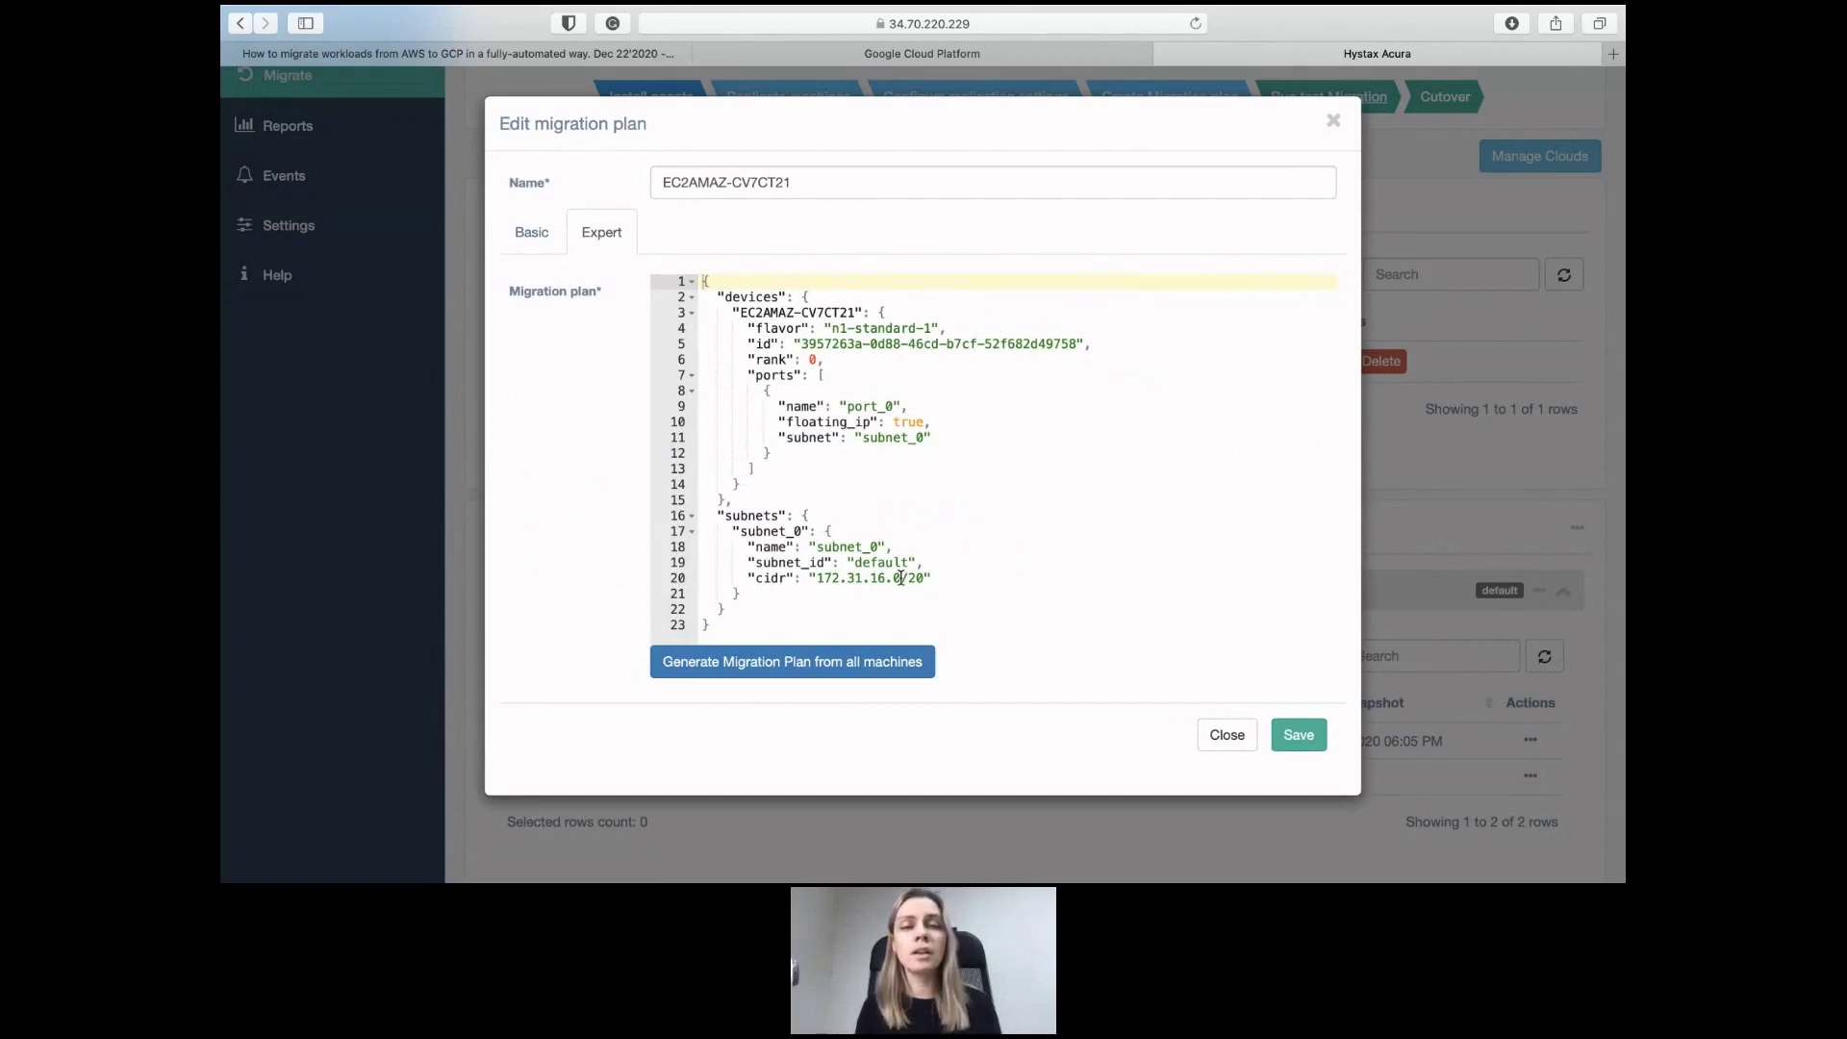
{"action": "left_click", "coordinate": [941, 430]}
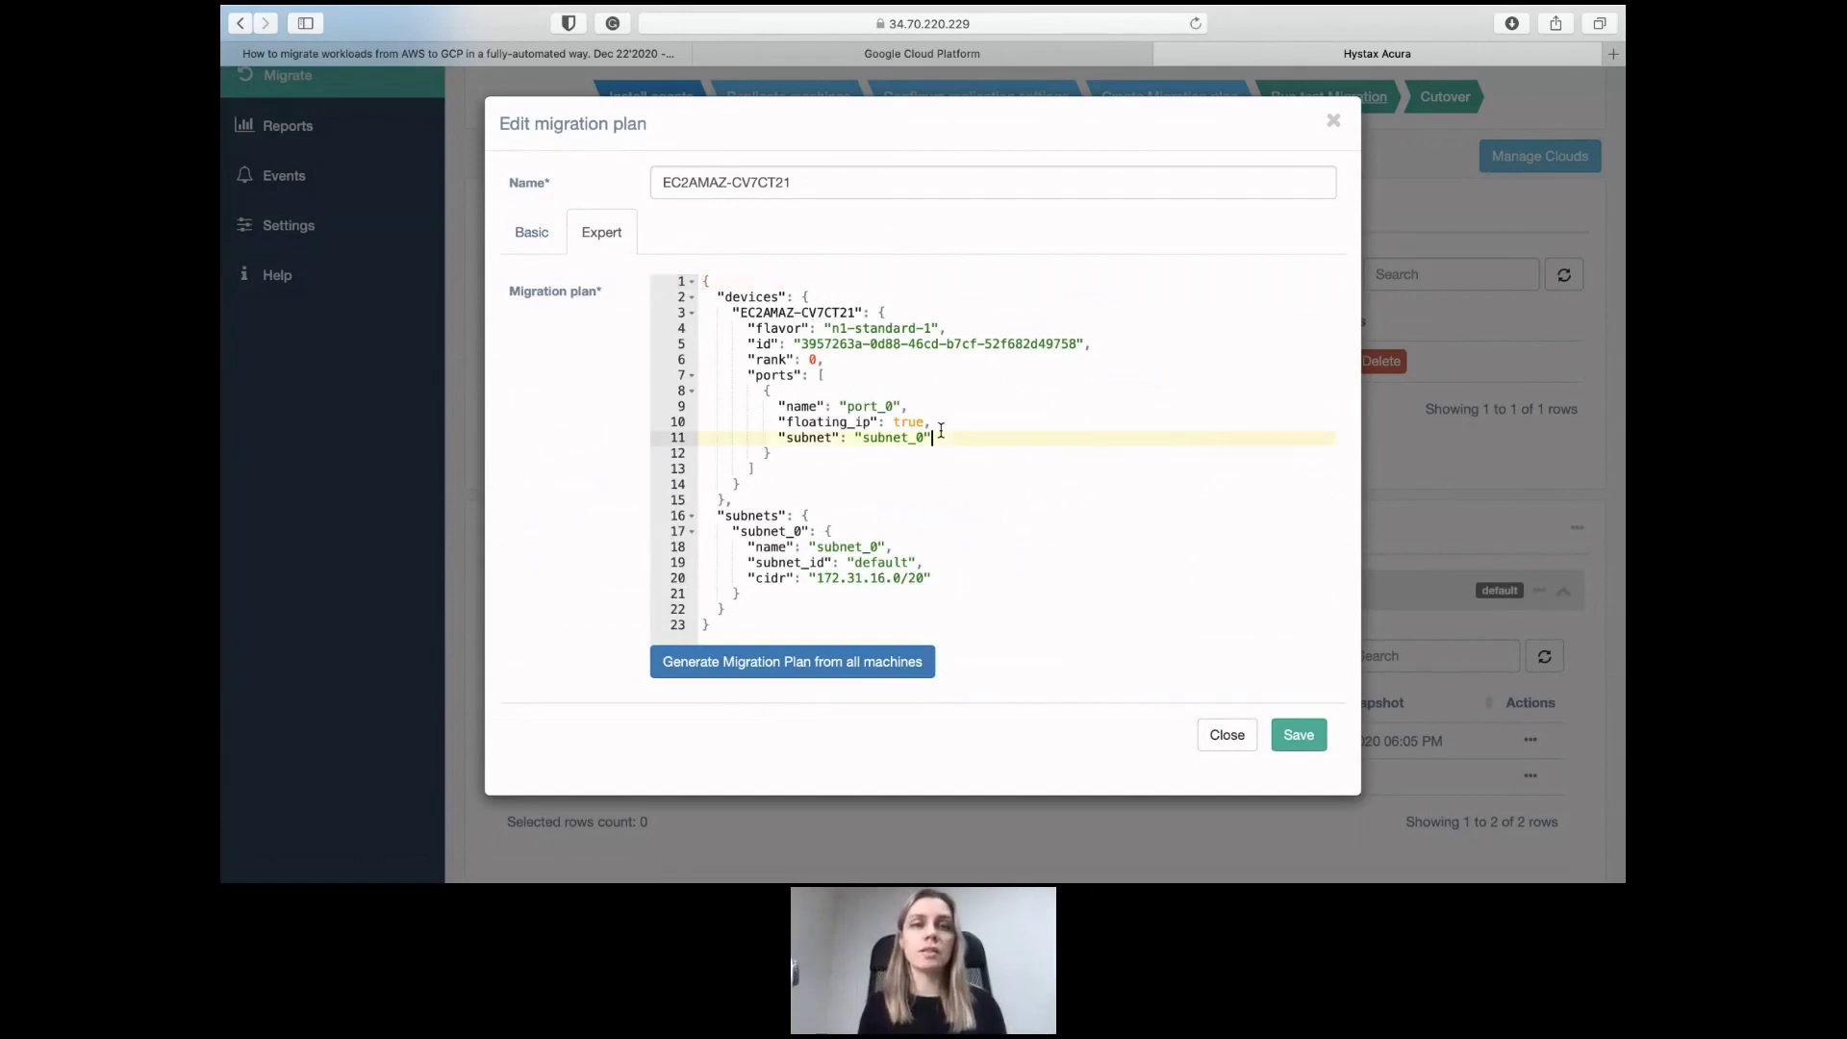
{"action": "left_click_drag", "start_coordinate": [941, 425], "coordinate": [761, 425]}
{"action": "left_click_drag", "start_coordinate": [718, 424], "coordinate": [703, 424]}
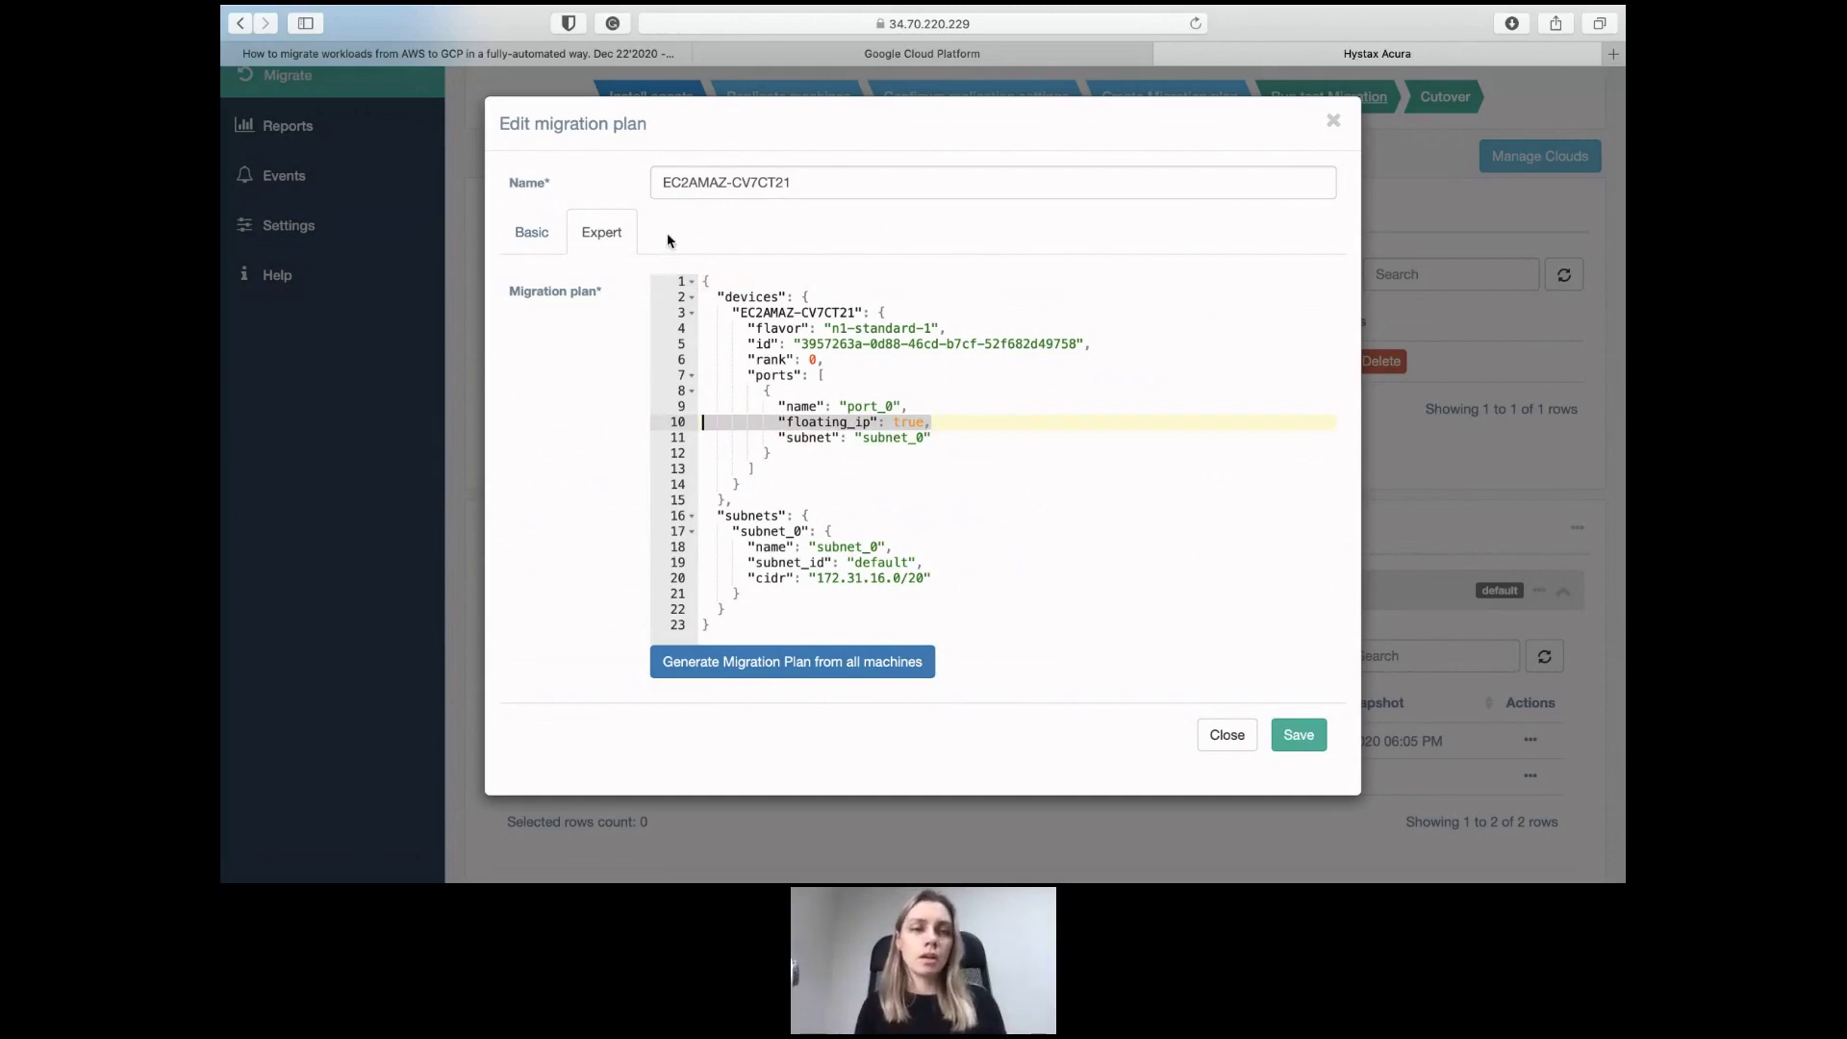
{"action": "left_click", "coordinate": [533, 234]}
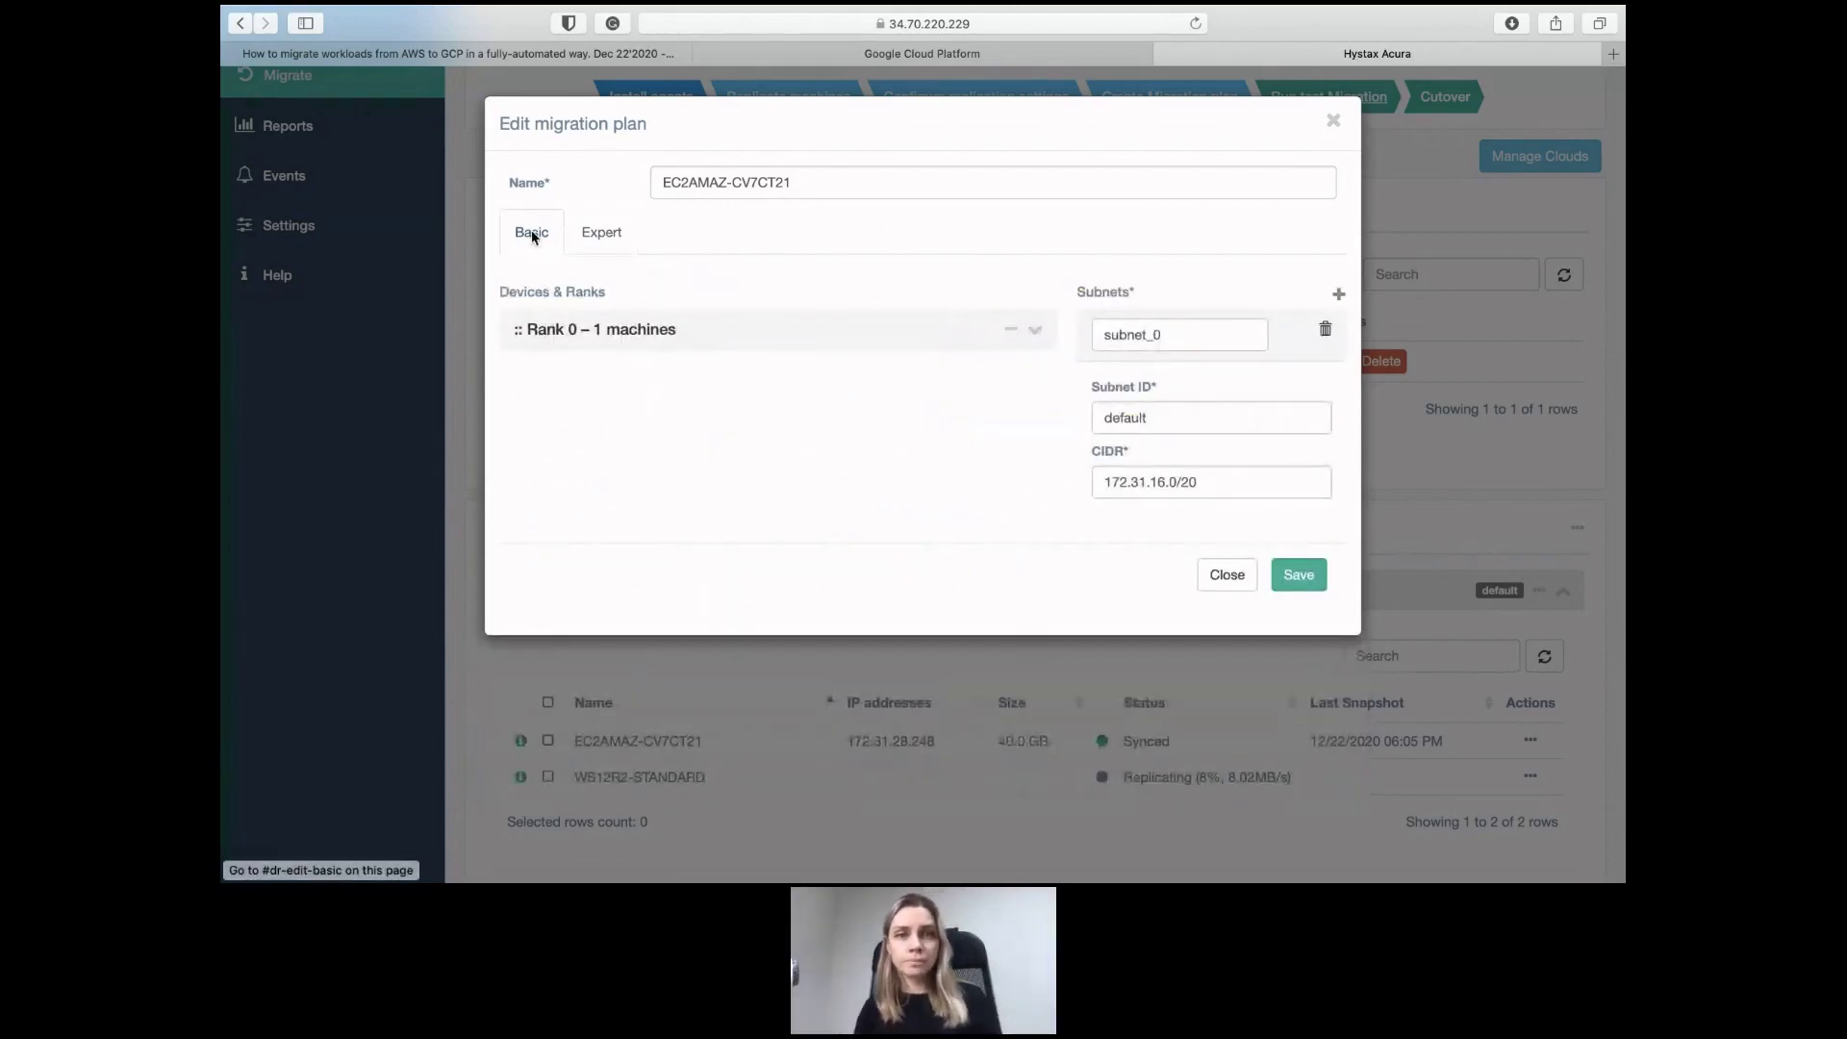
Step: Confirm EC2AMAZ-CV7CT21 uses flavor n1-standard-1 and subnet 'default', then view the Google Cloud VM instances
{"action": "left_click", "coordinate": [1030, 337]}
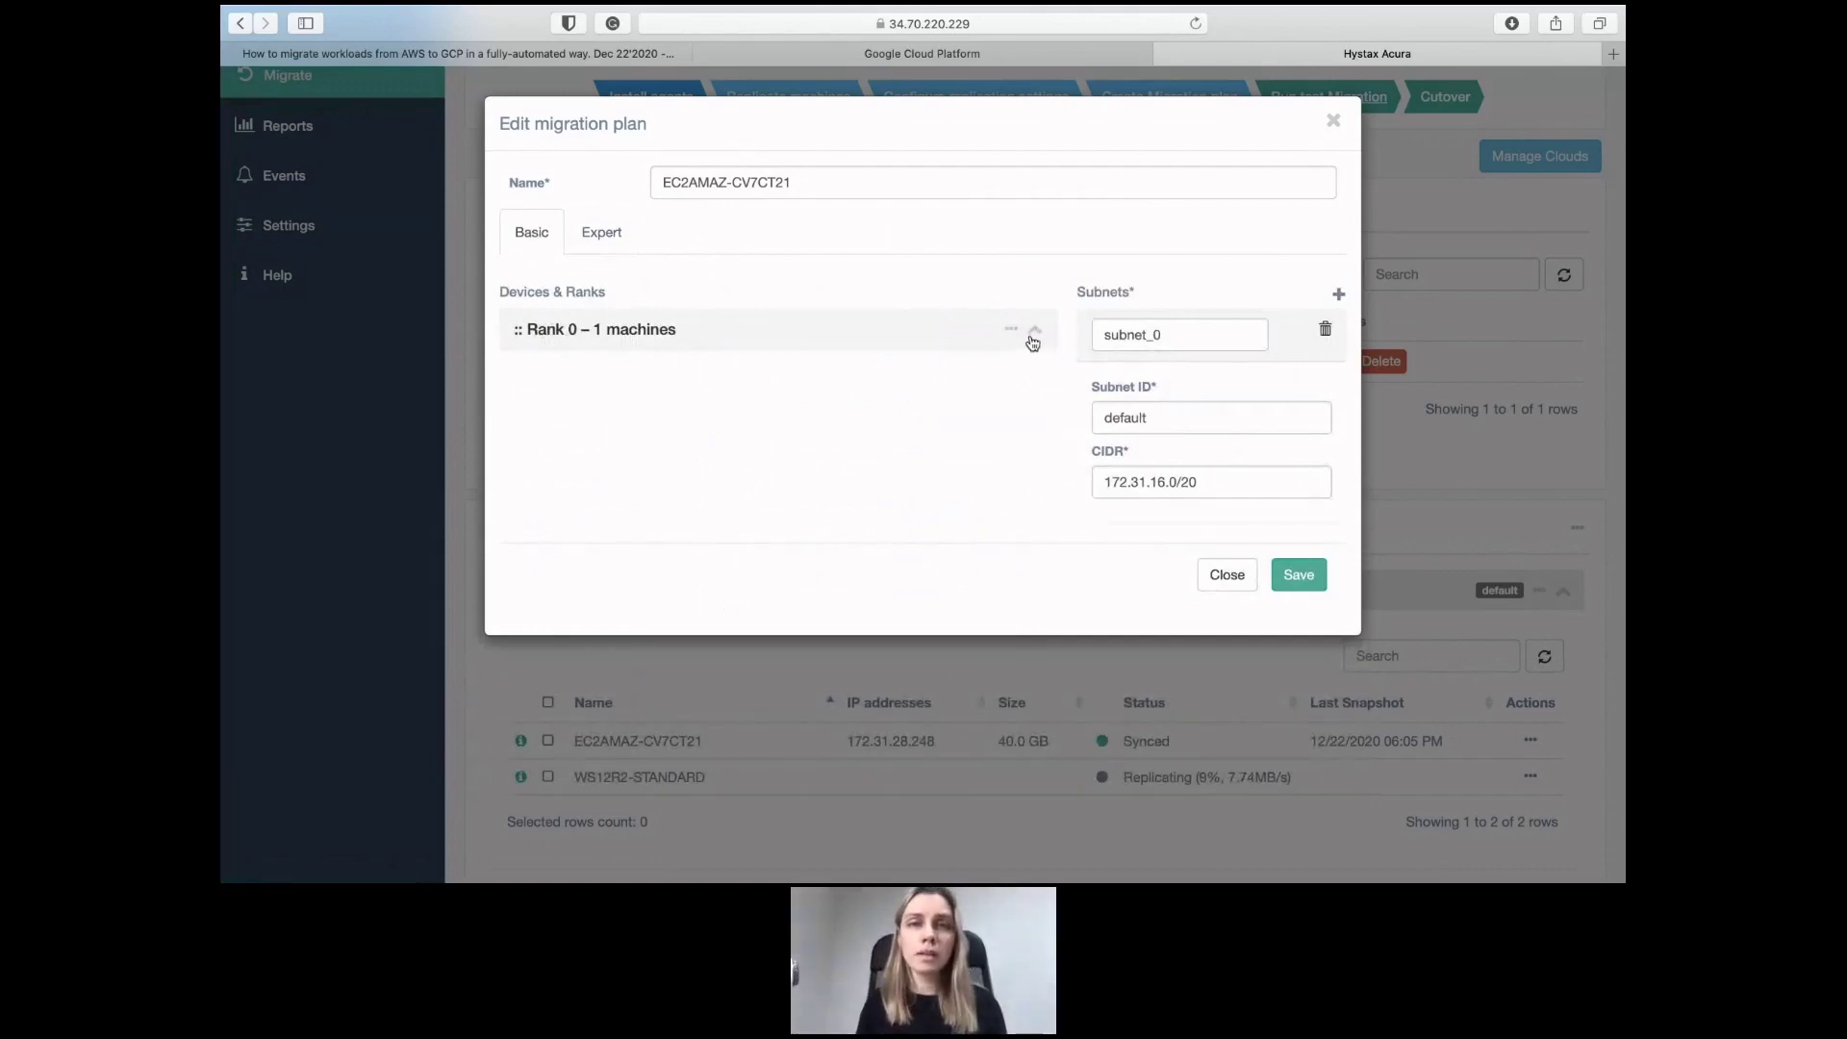
{"action": "left_click", "coordinate": [1026, 389]}
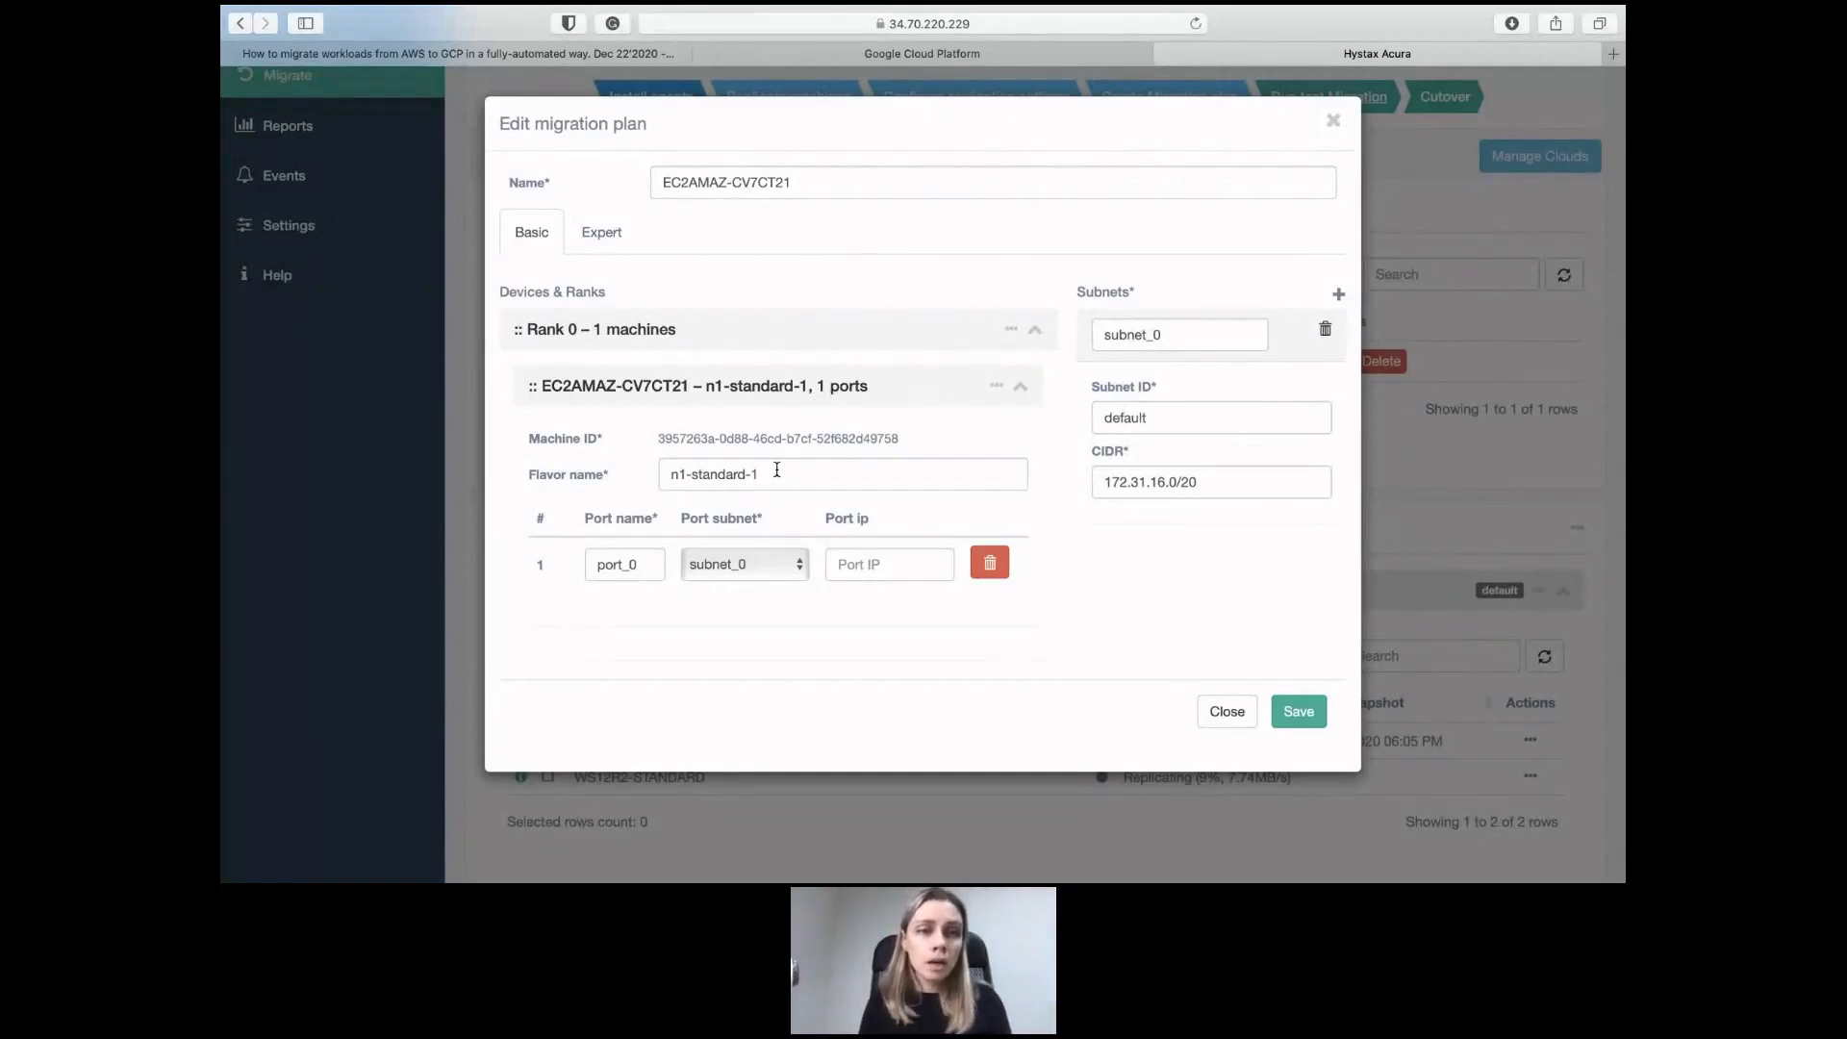
{"action": "left_click_drag", "start_coordinate": [776, 475], "coordinate": [668, 475]}
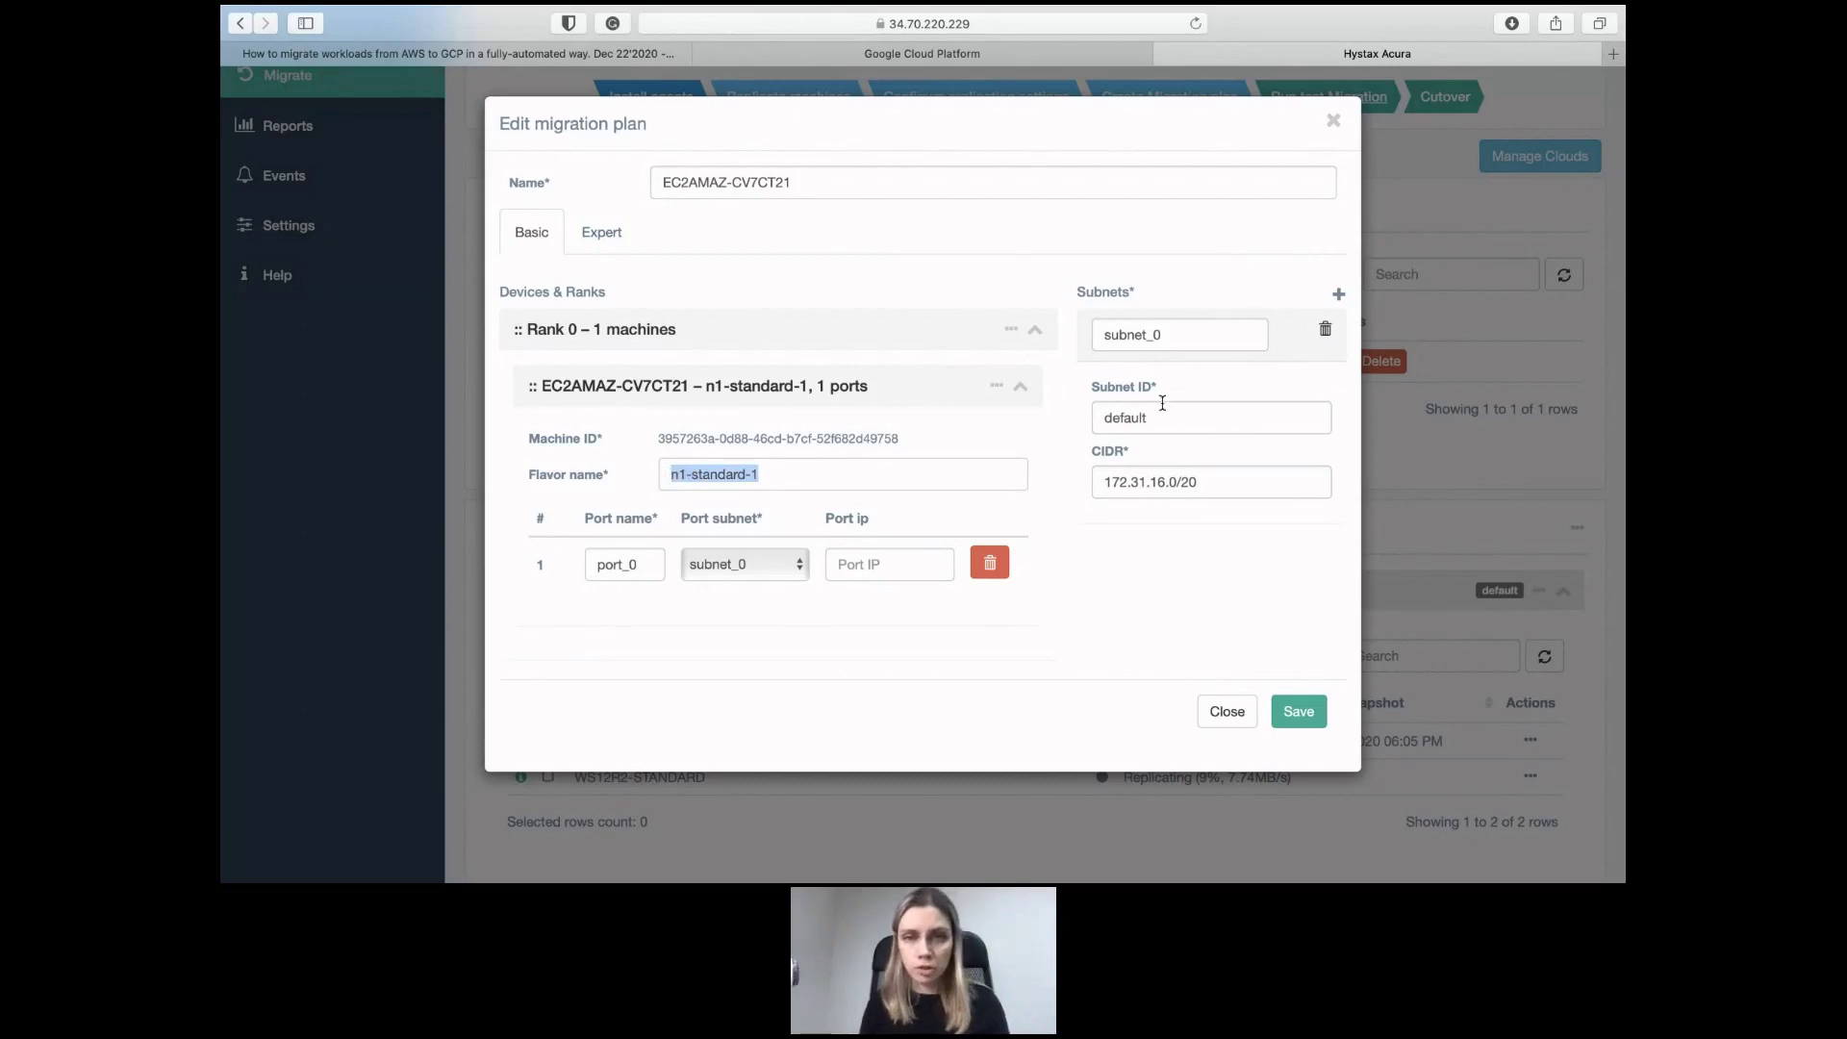
{"action": "left_click_drag", "start_coordinate": [1162, 403], "coordinate": [1101, 419]}
{"action": "left_click", "coordinate": [1047, 419]}
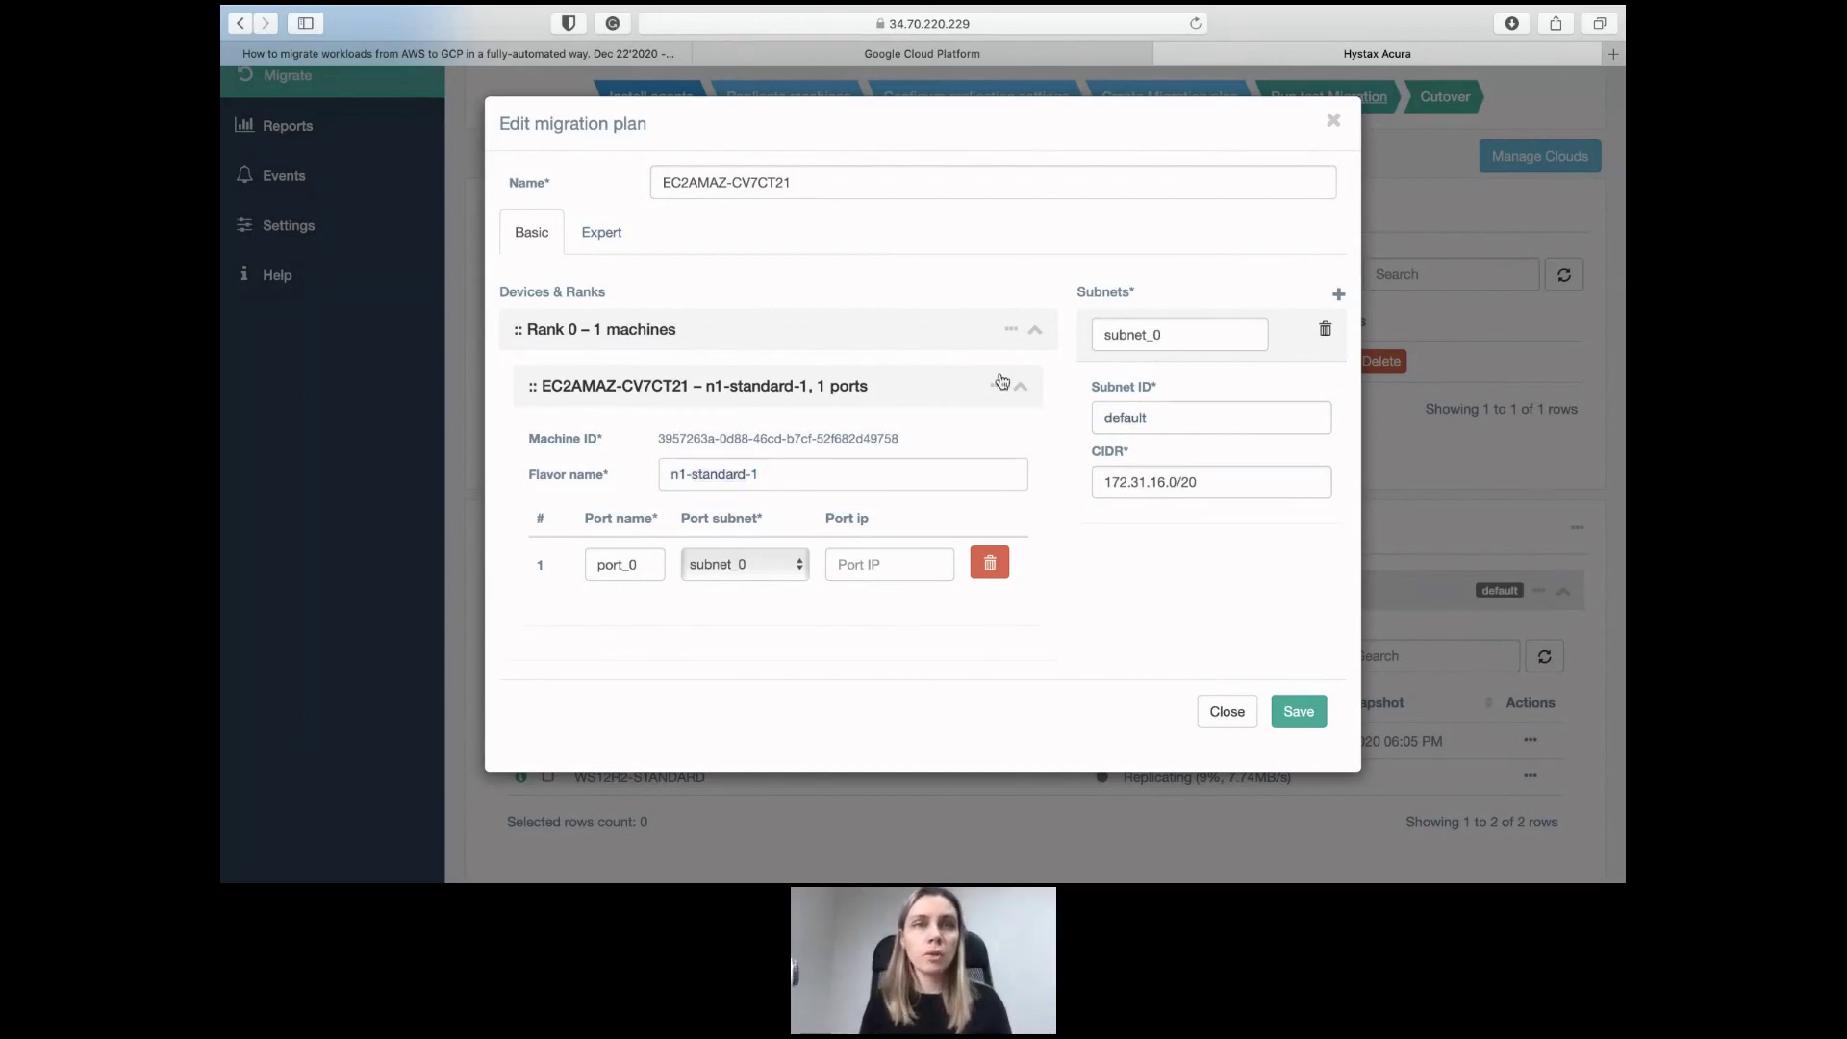
{"action": "left_click", "coordinate": [861, 55]}
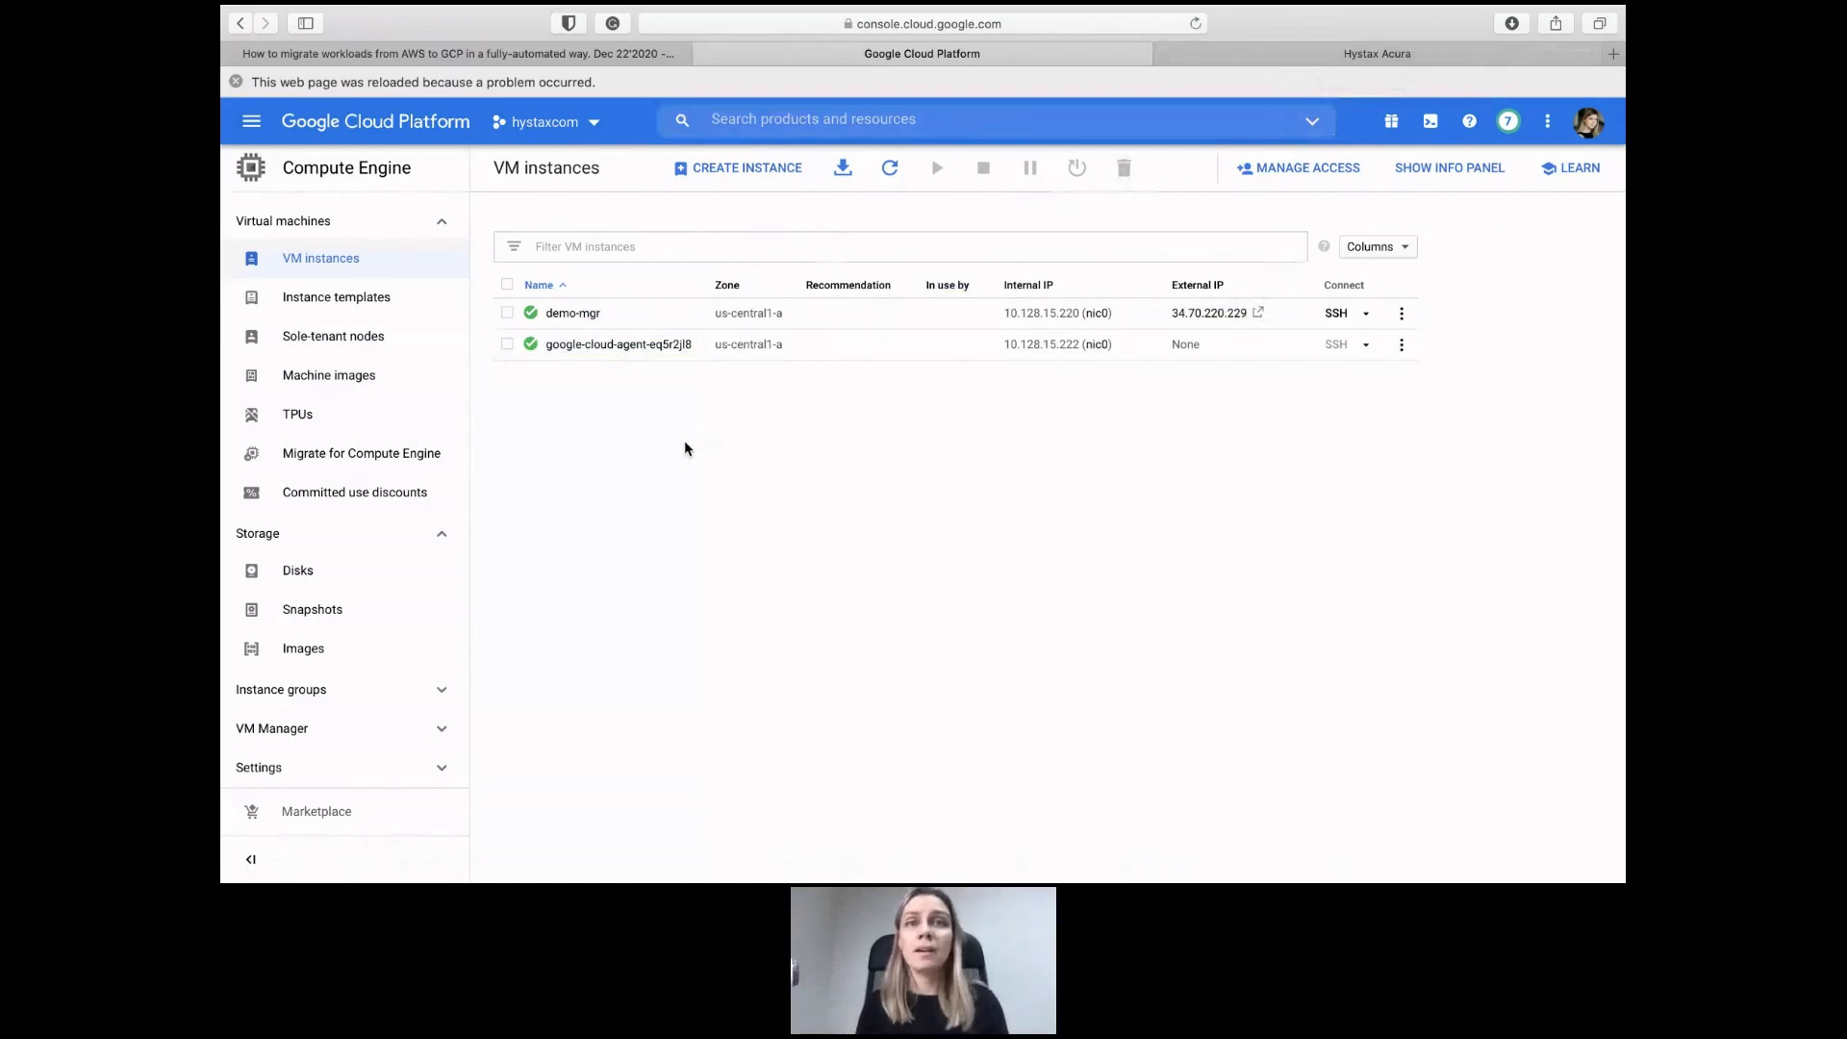
Step: Start a new Google Cloud VM instance, review the e2 machine types keeping e2-medium, then return to Hystax Acura
{"action": "left_click", "coordinate": [750, 183]}
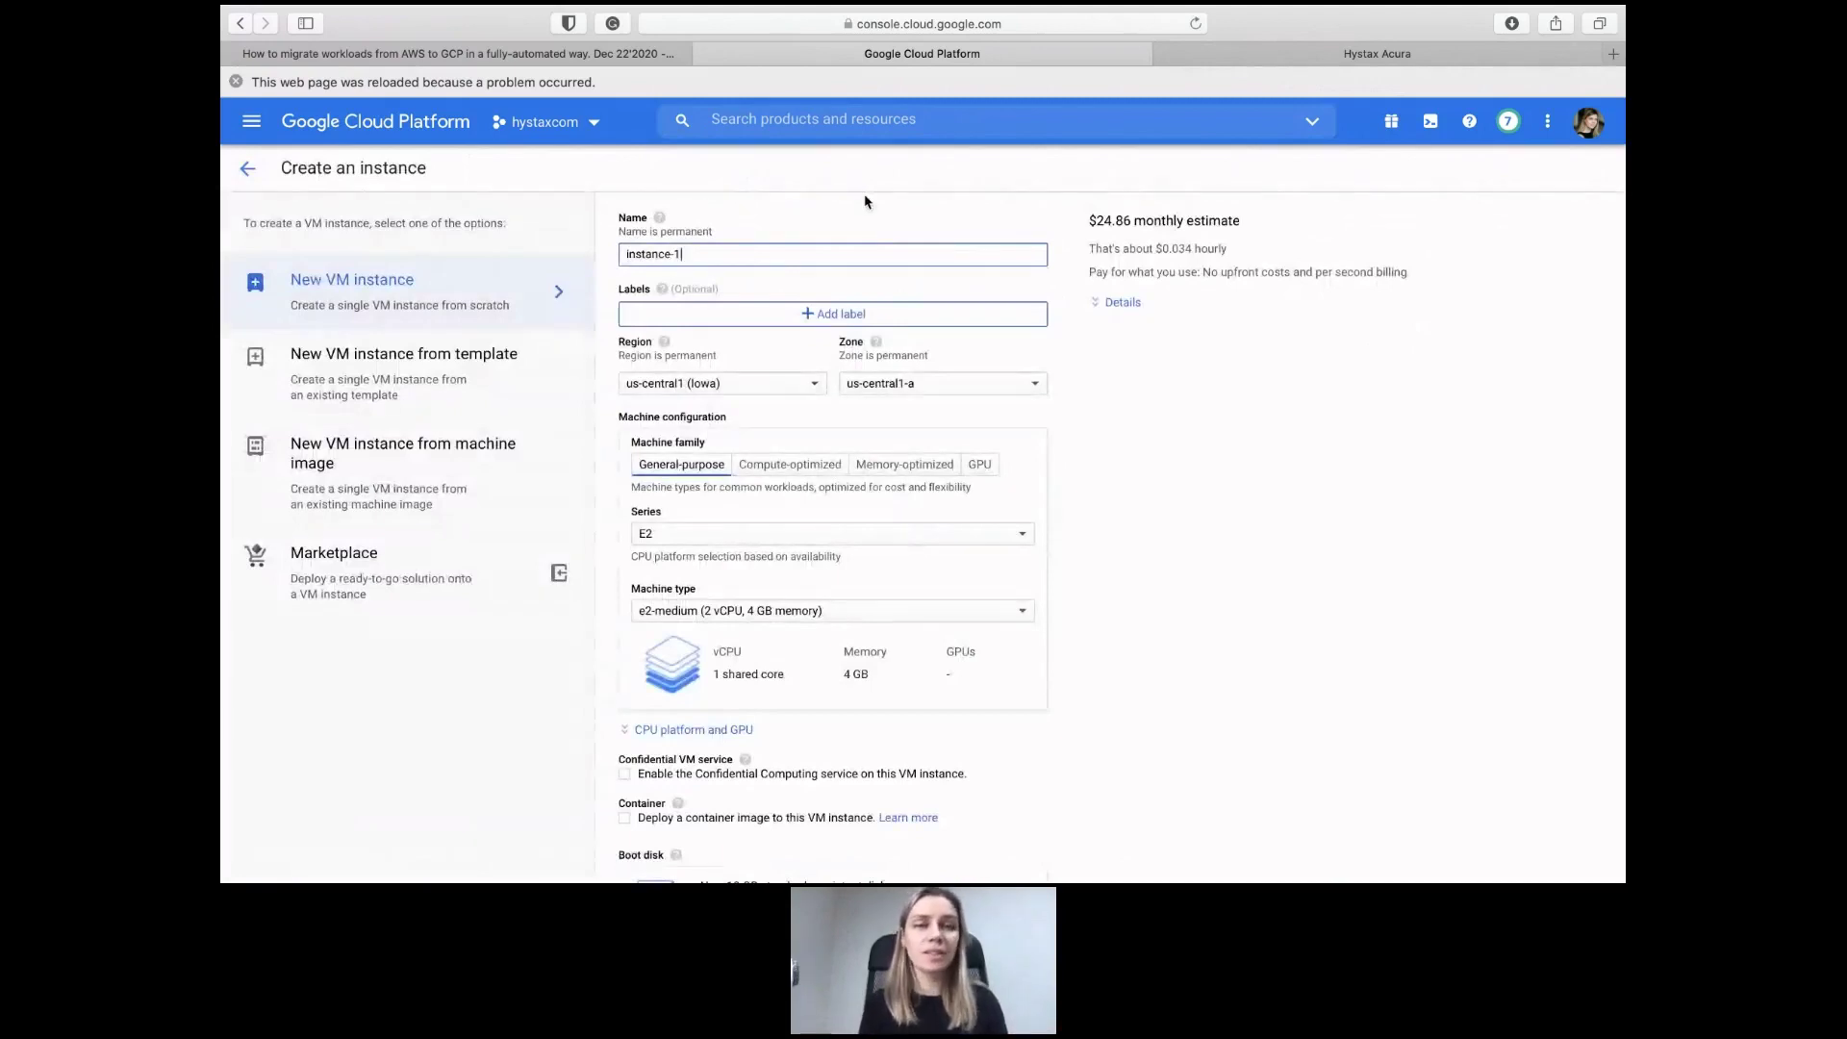
{"action": "scroll", "coordinate": [851, 344], "scroll_direction": "down", "scroll_amount": 3}
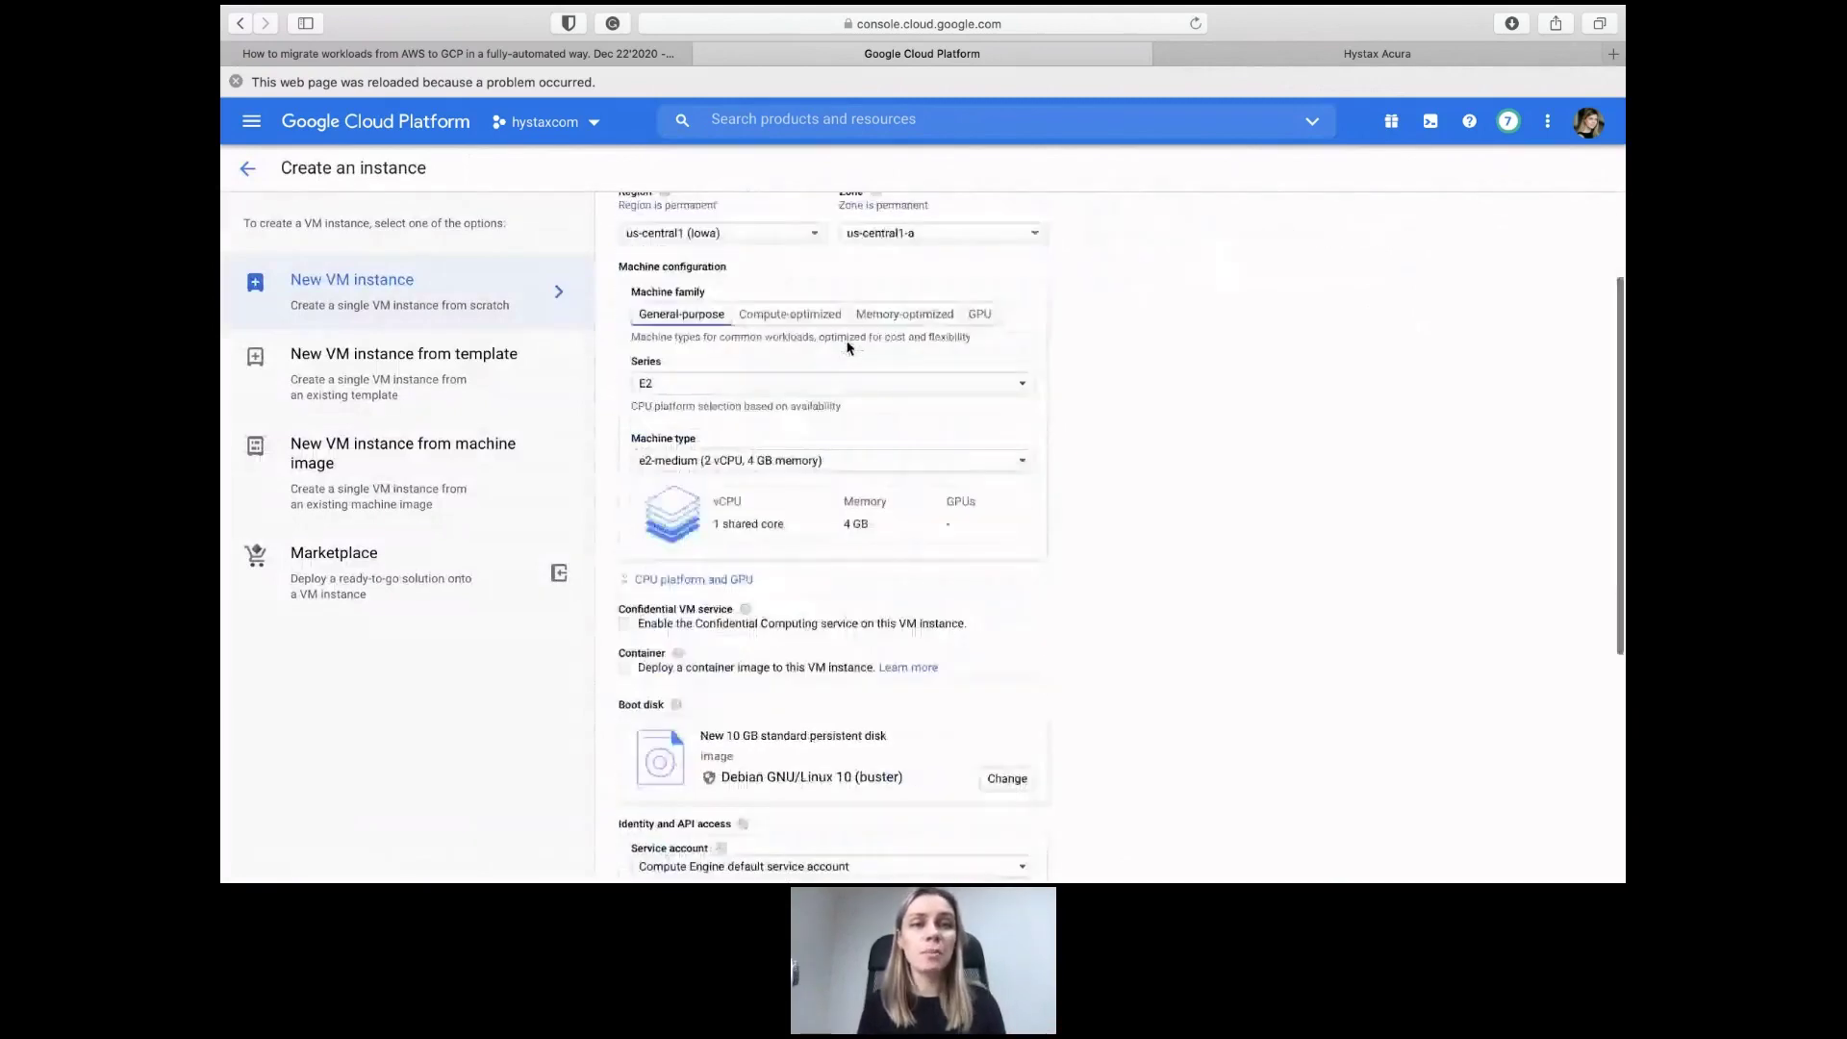
{"action": "left_click", "coordinate": [712, 461]}
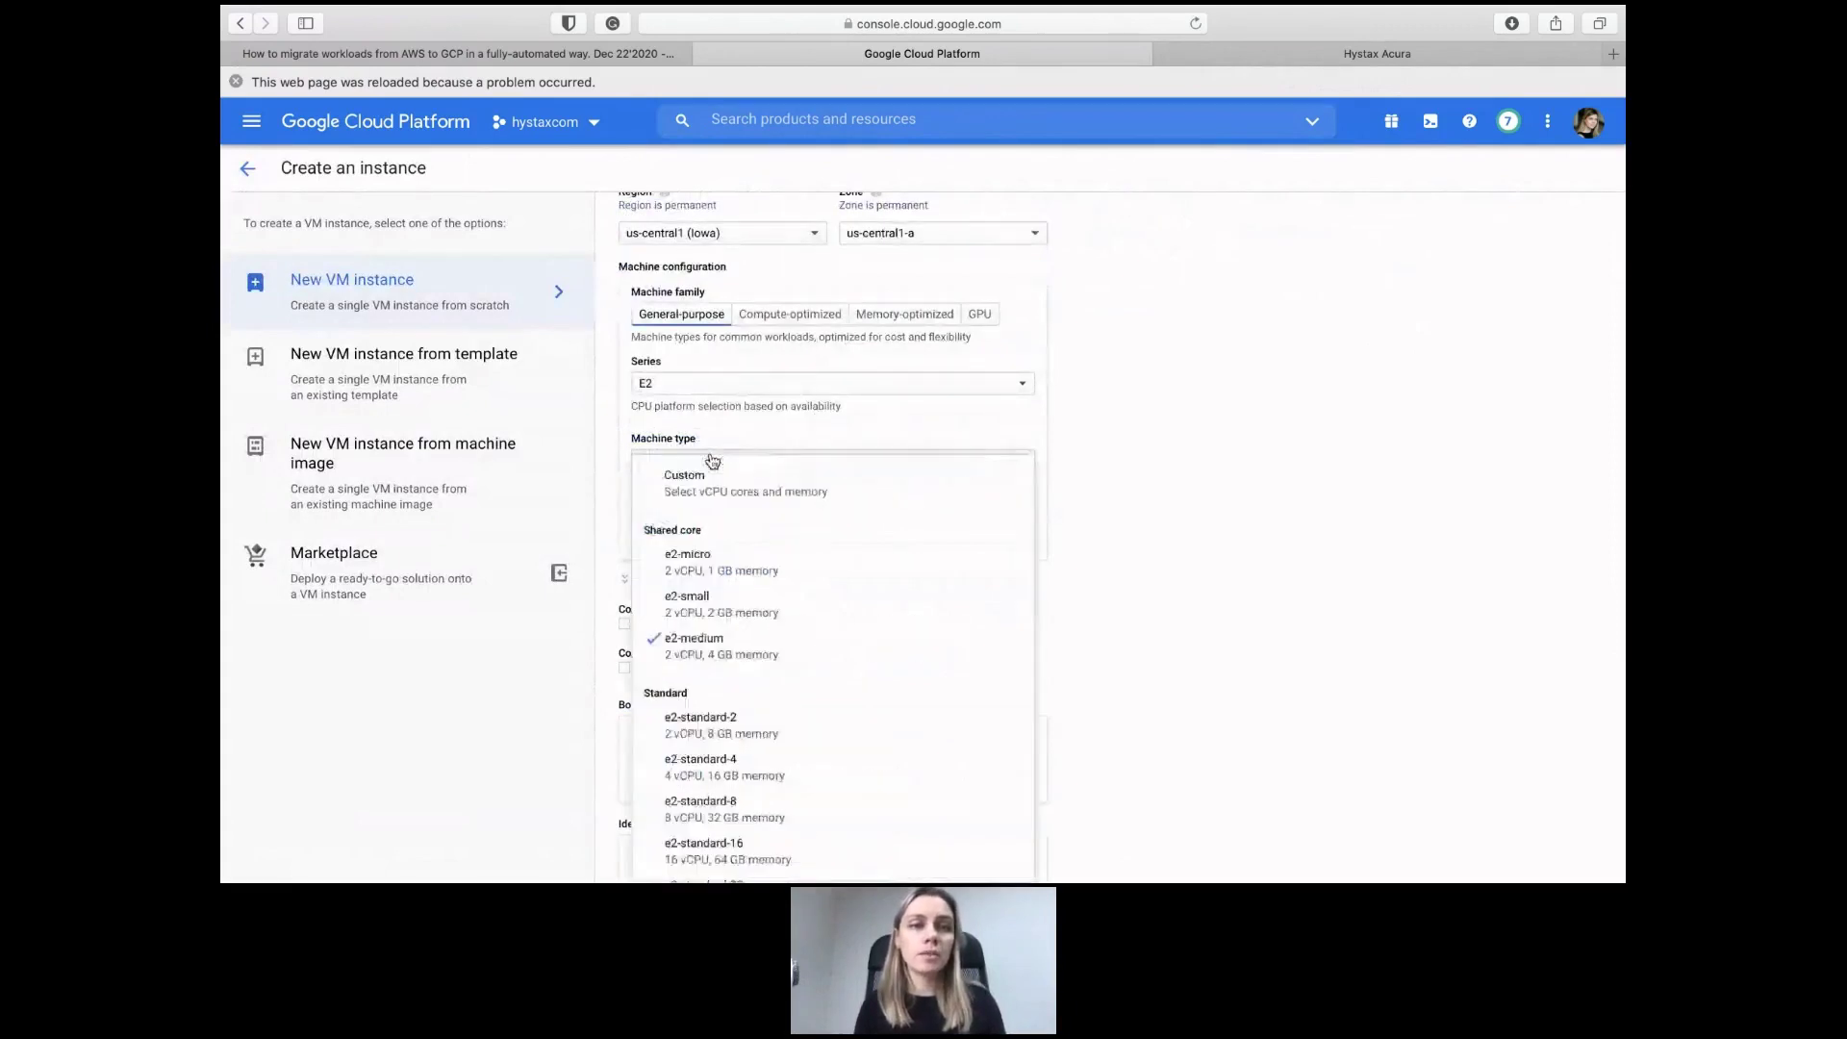
{"action": "scroll", "coordinate": [777, 608], "scroll_direction": "down", "scroll_amount": 10}
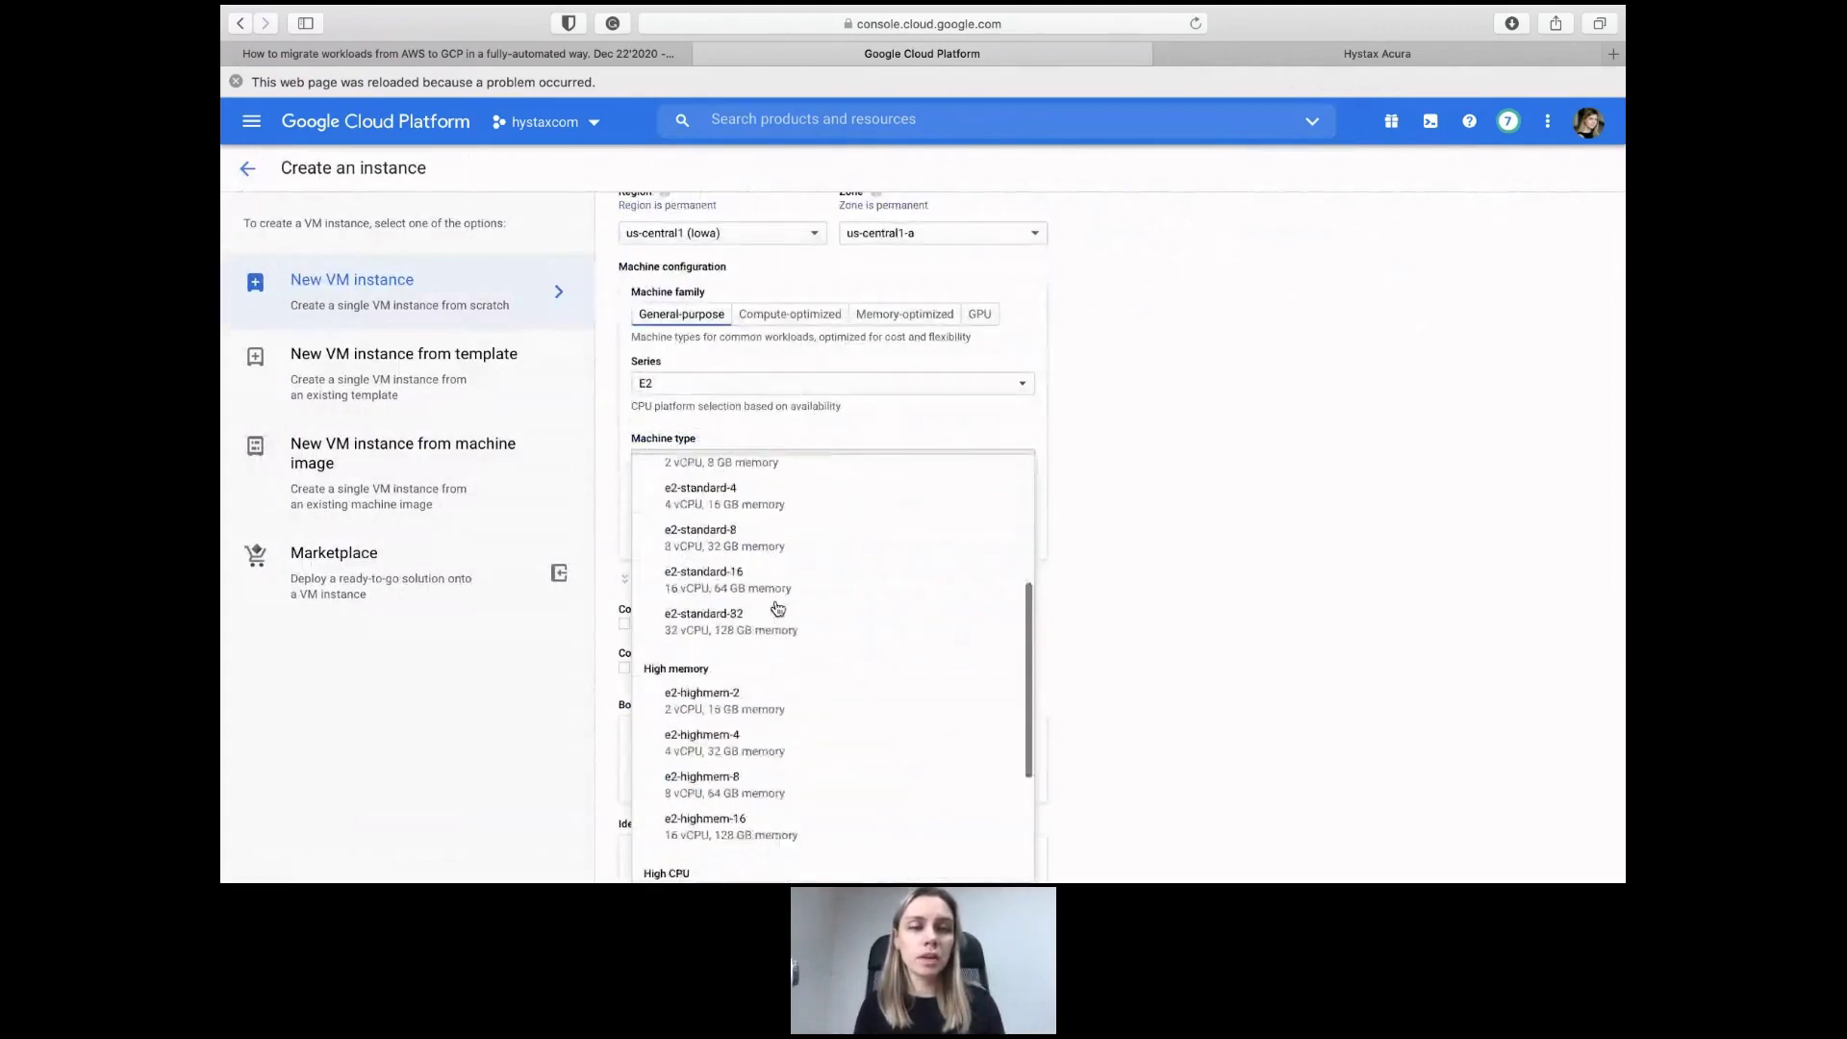
{"action": "scroll", "coordinate": [782, 539], "scroll_direction": "up", "scroll_amount": 2}
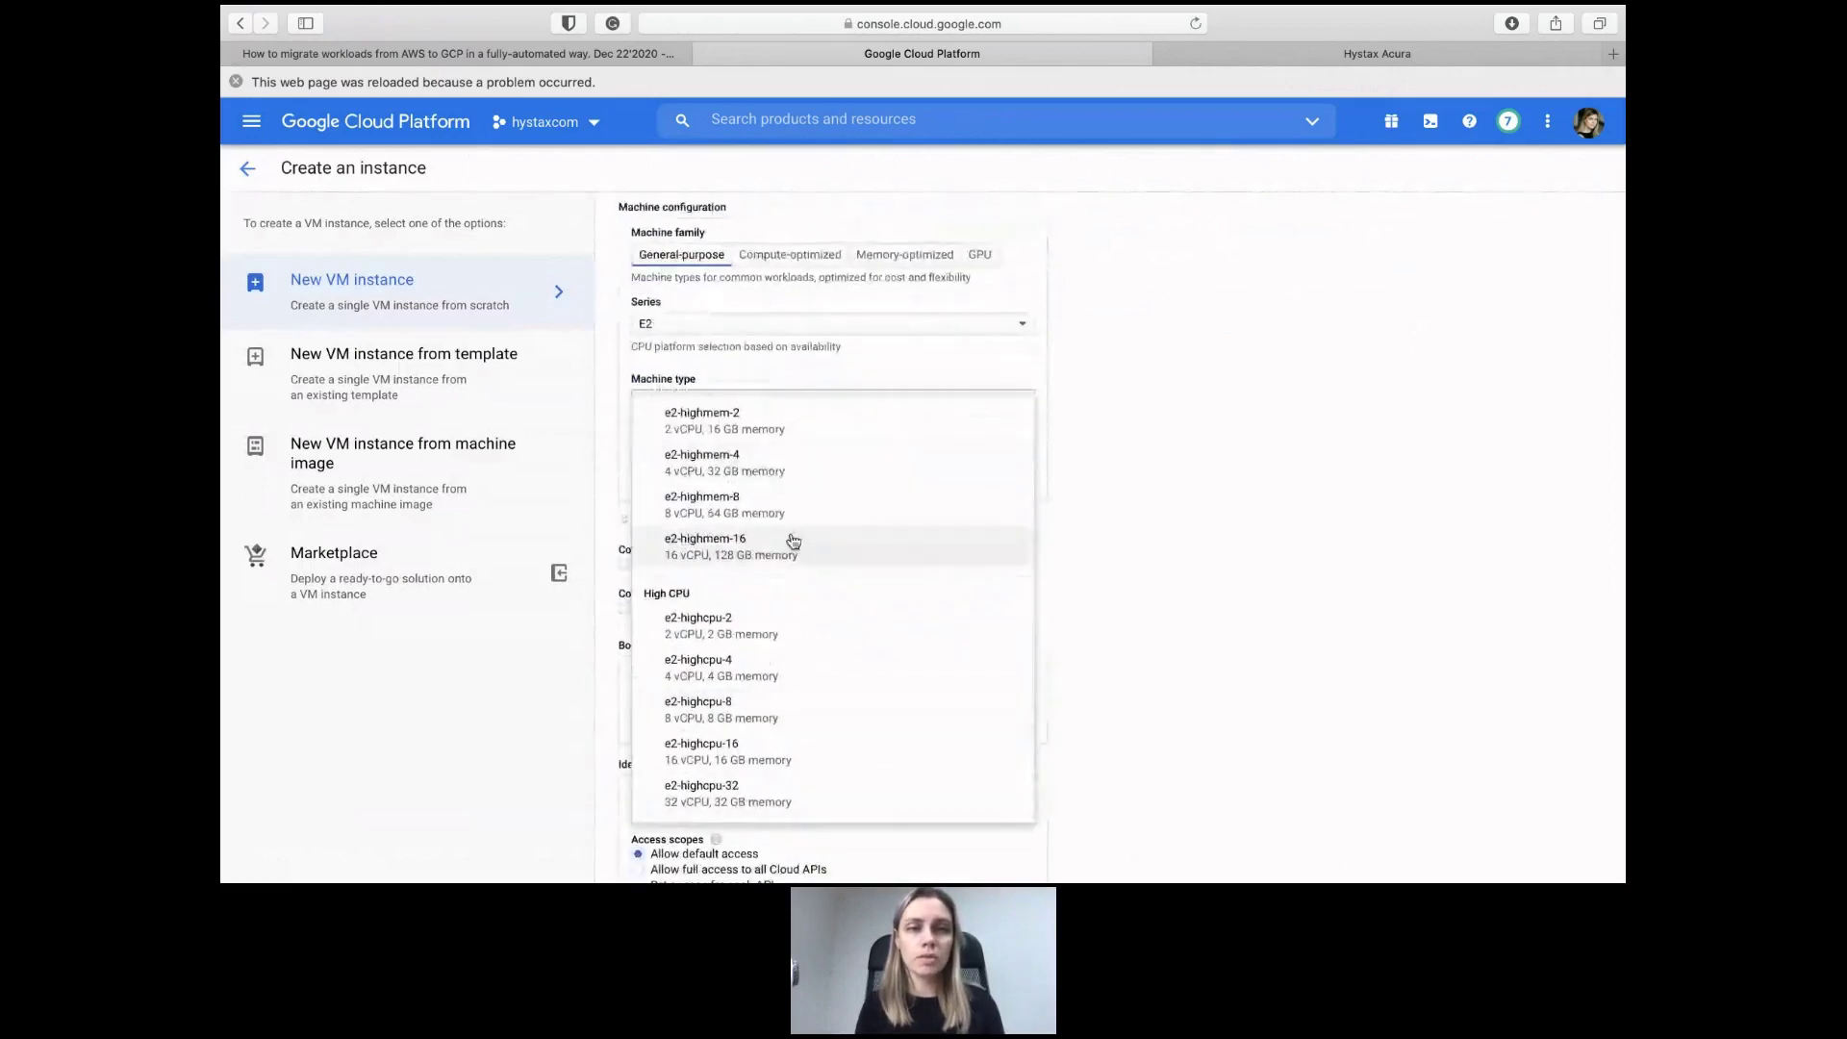
{"action": "scroll", "coordinate": [814, 495], "scroll_direction": "up", "scroll_amount": 10}
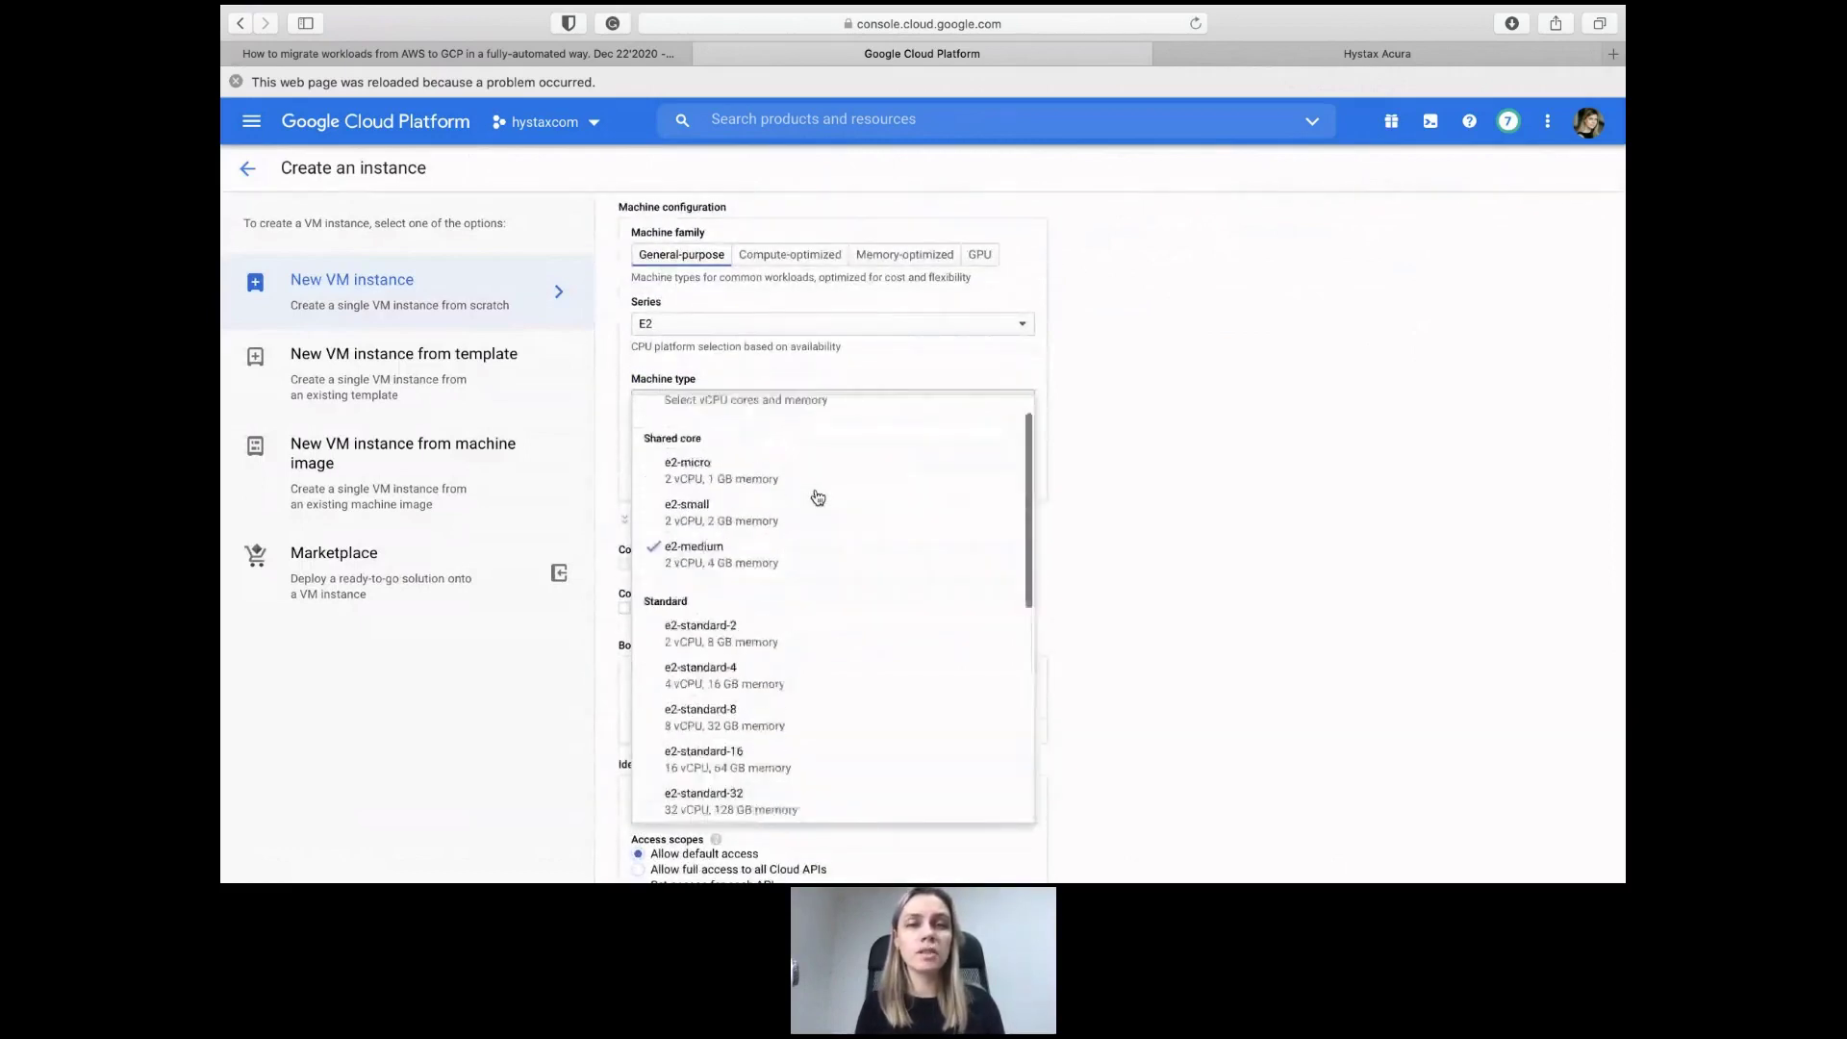
{"action": "left_click", "coordinate": [1105, 369]}
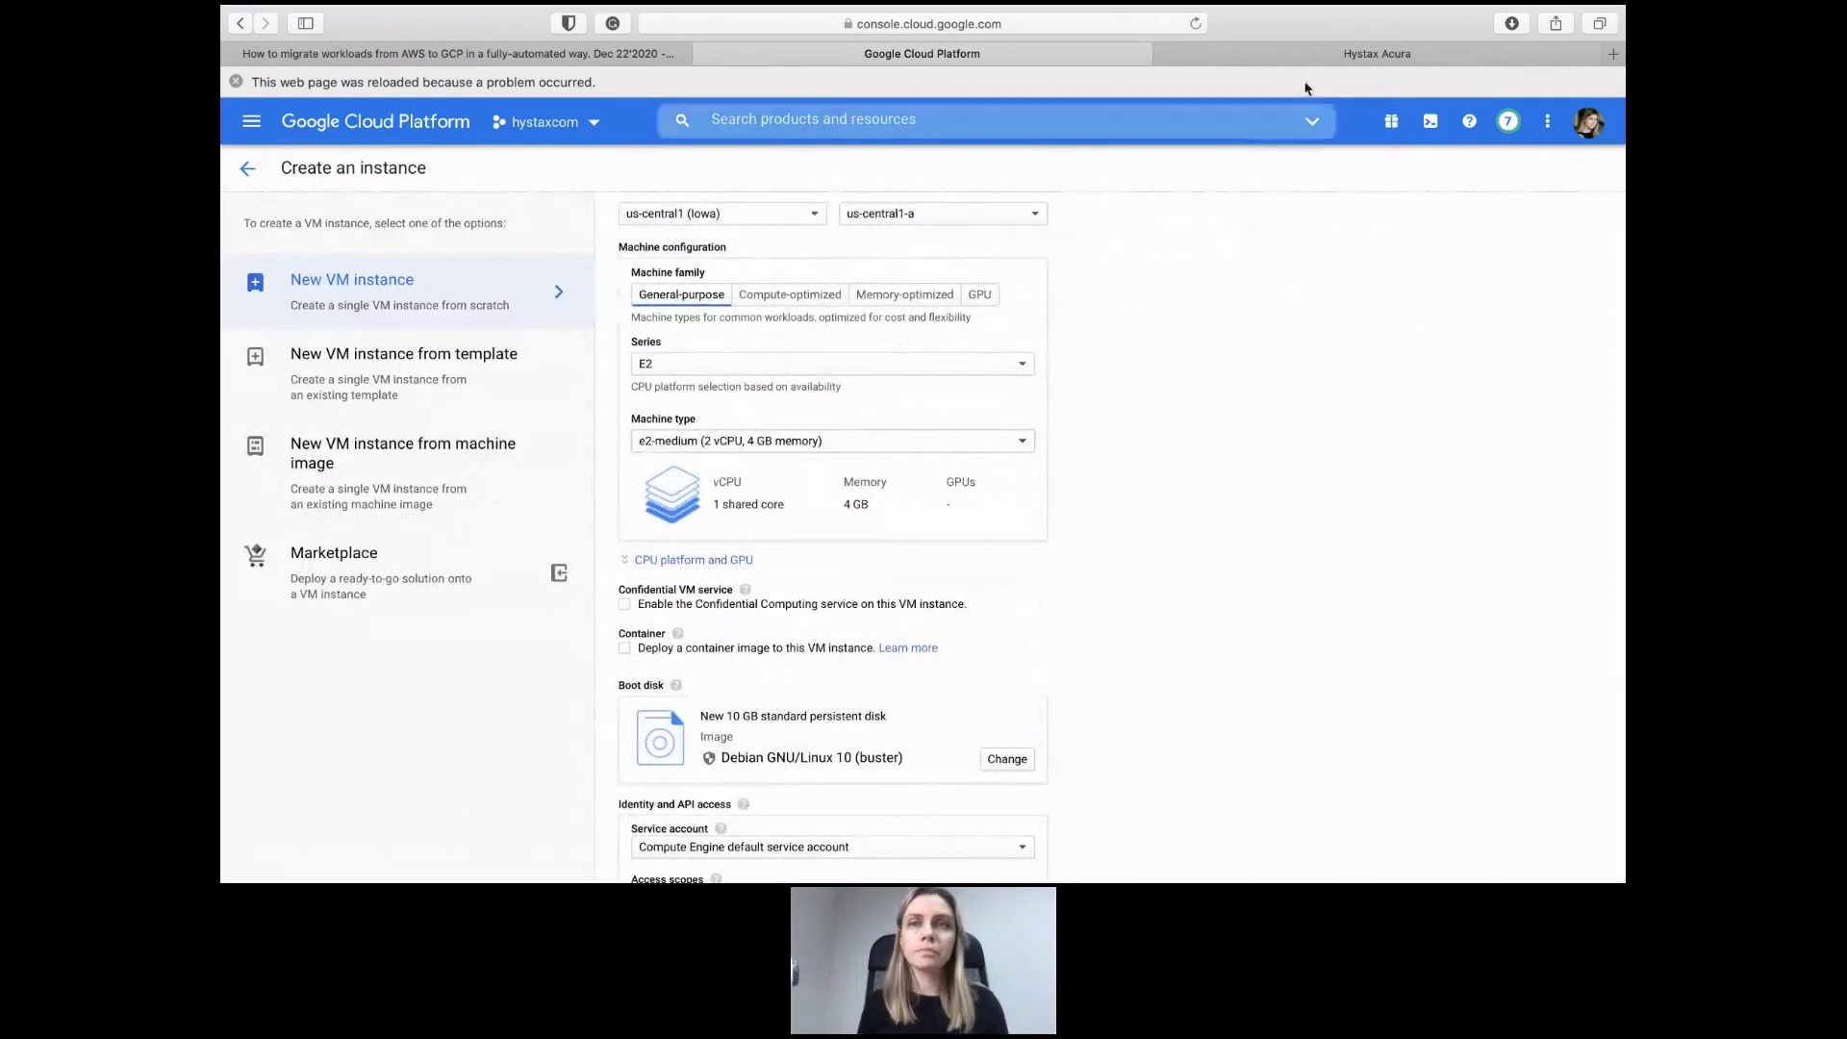
{"action": "left_click", "coordinate": [1321, 56]}
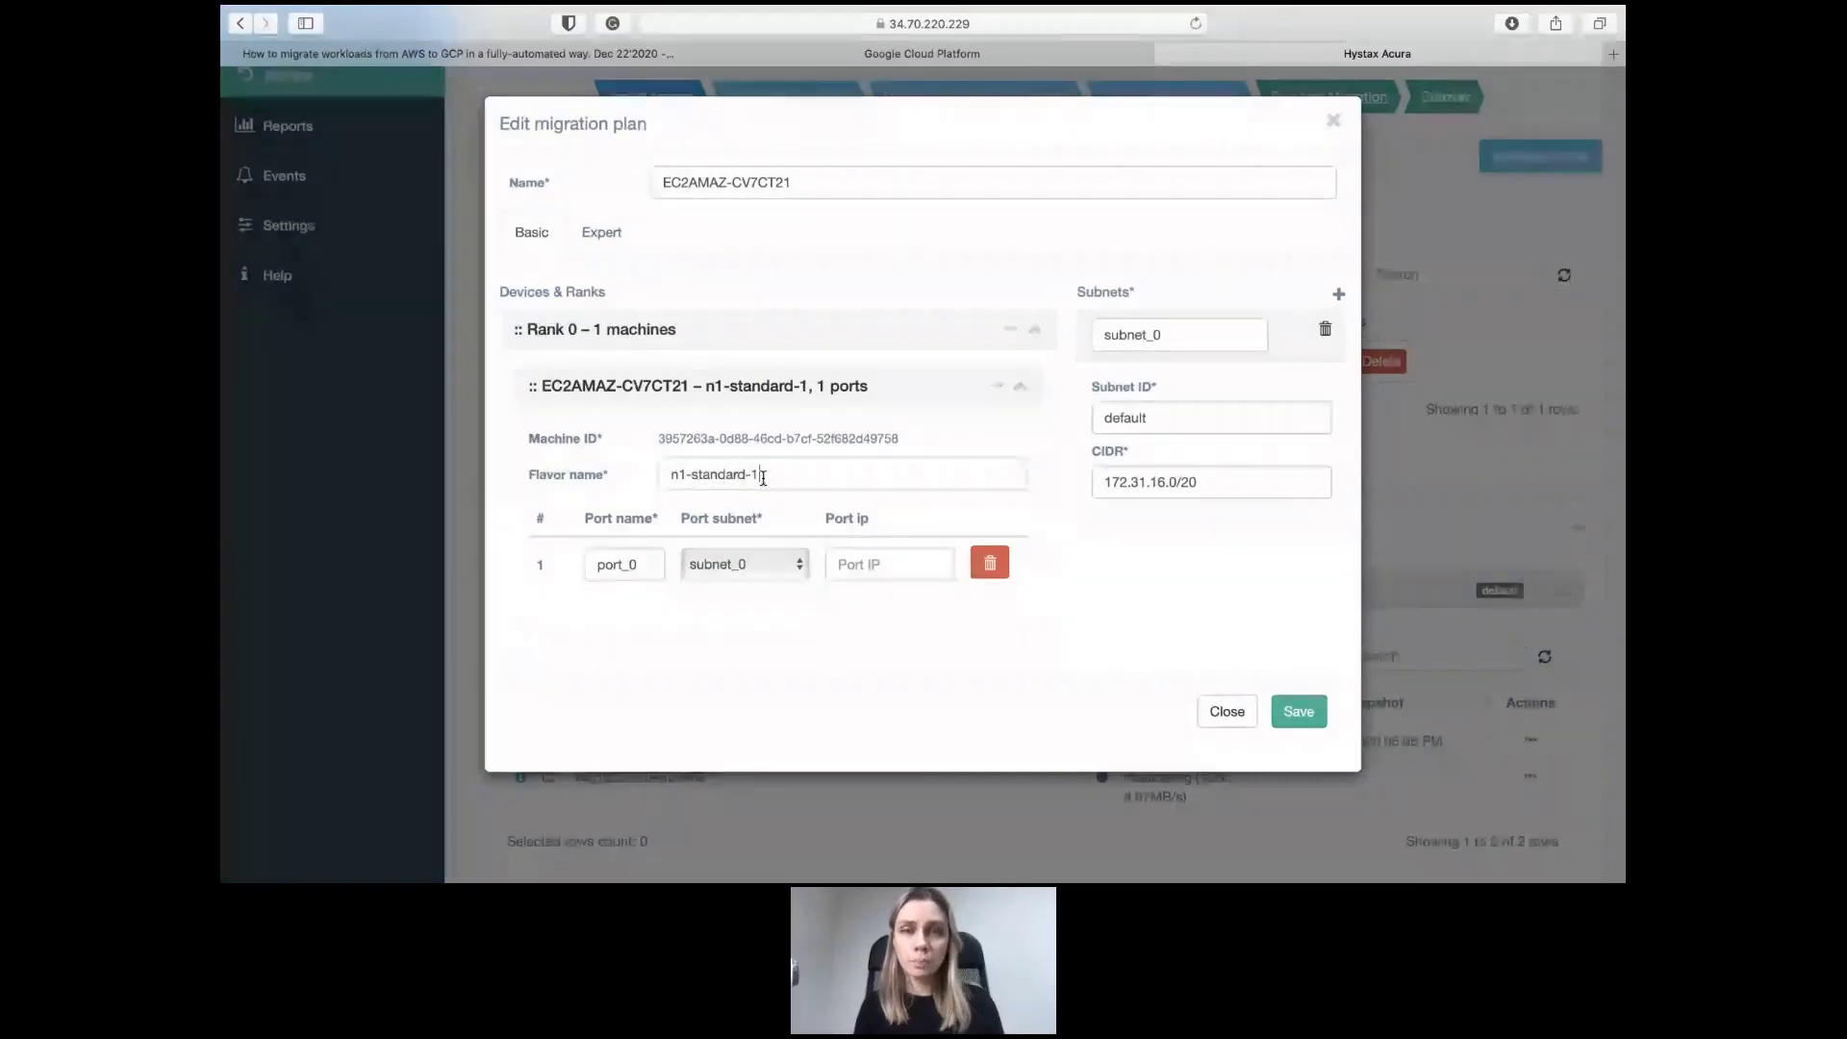
Step: Select the 'default' subnet ID value, then go back to the Google Cloud VM instances list
{"action": "double_click", "coordinate": [1137, 416]}
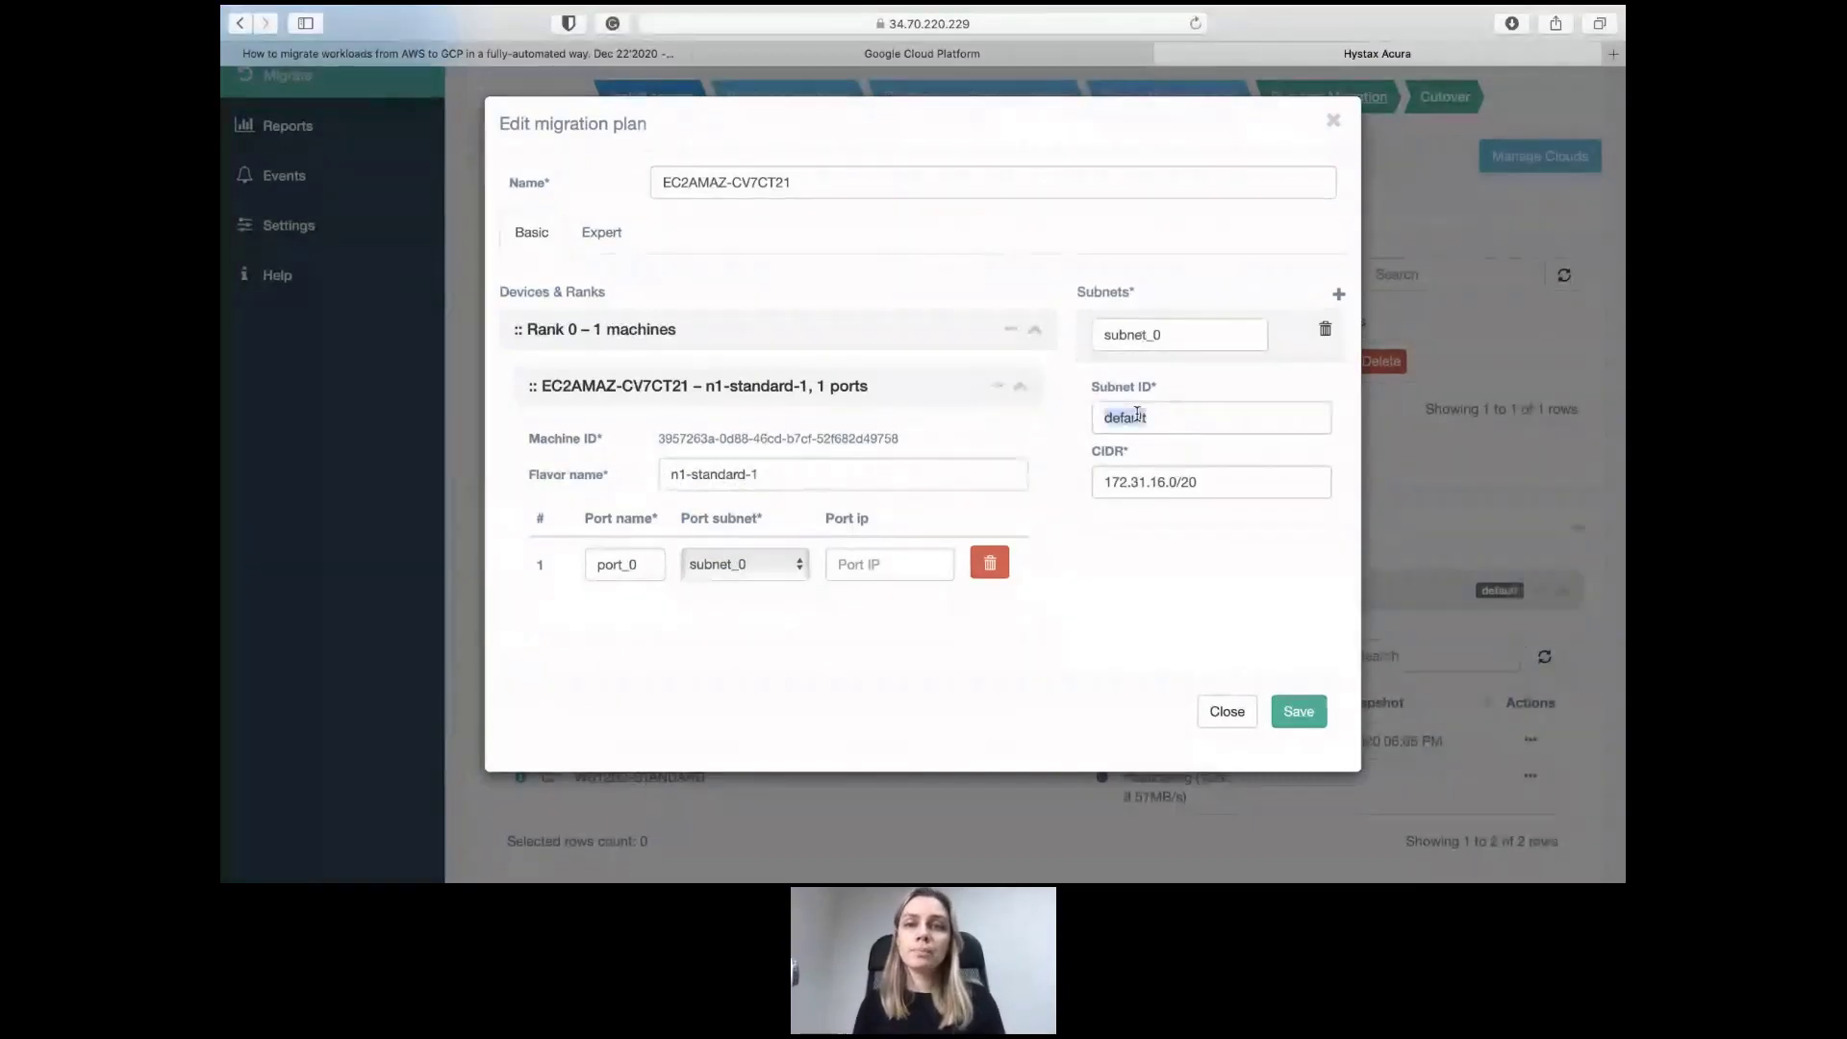
{"action": "left_click", "coordinate": [986, 56]}
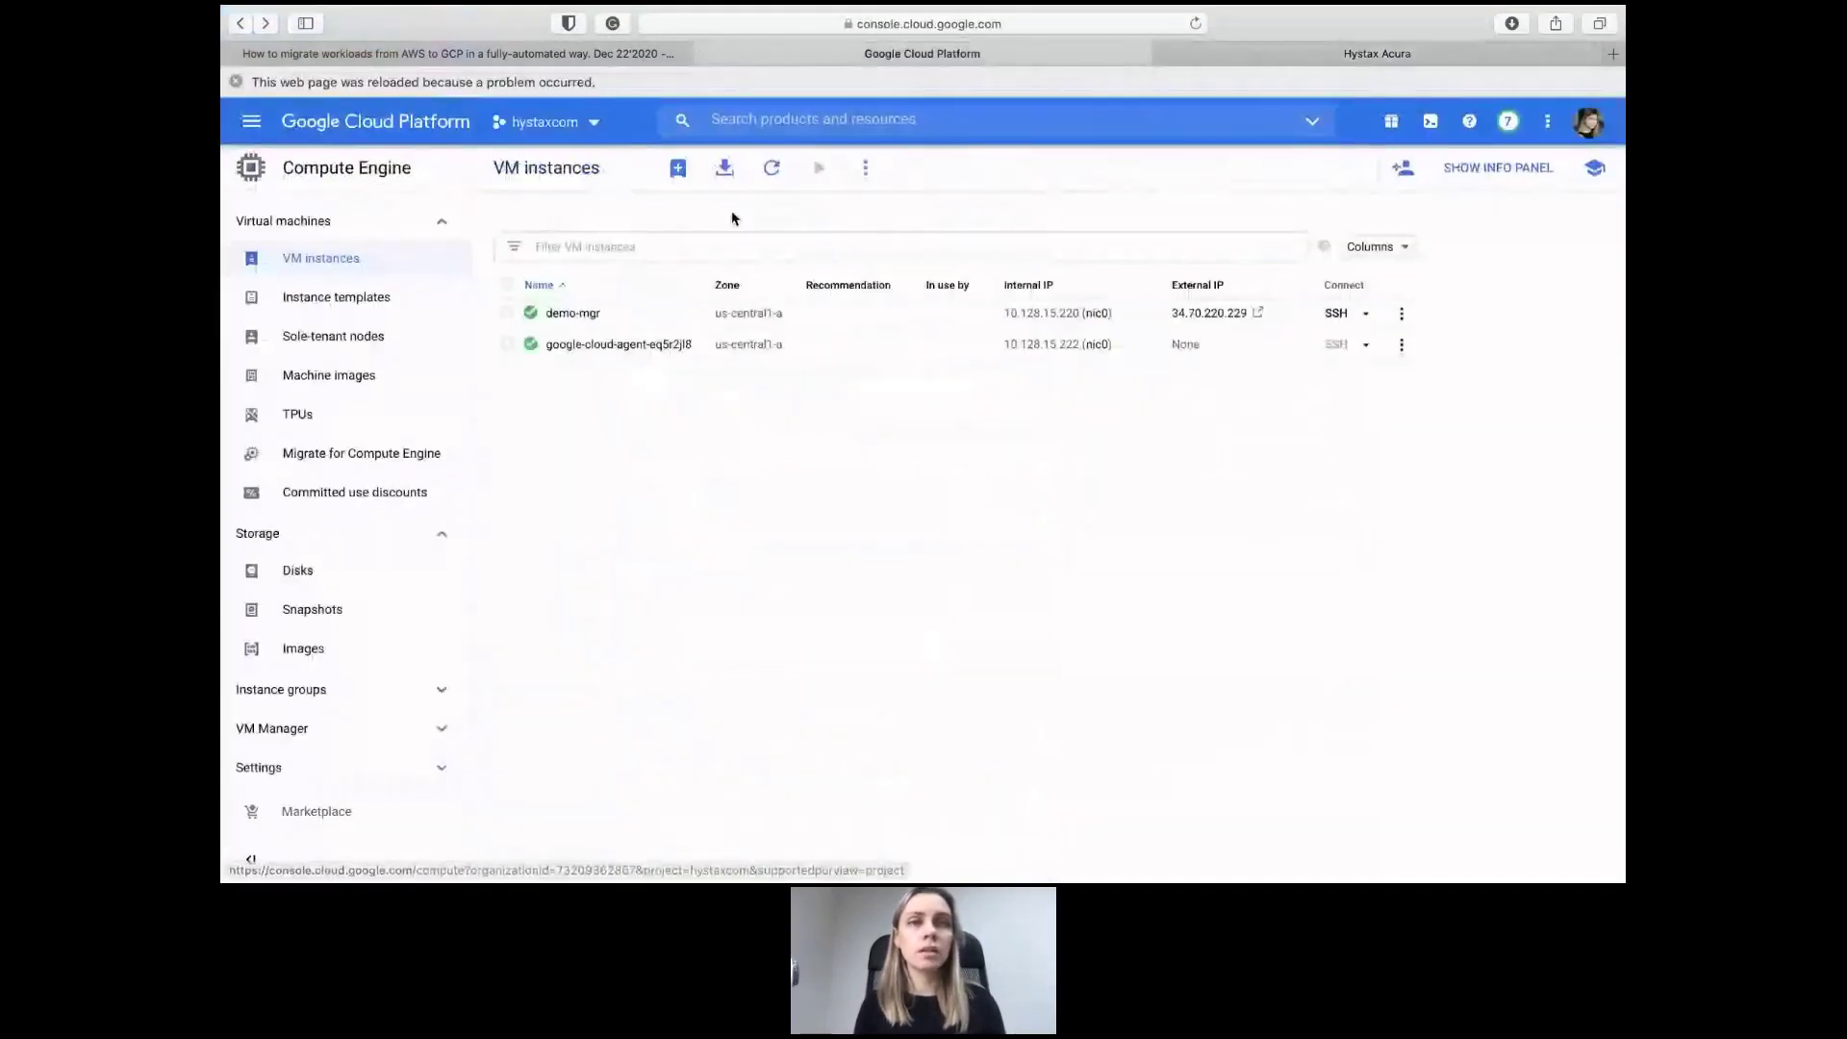
Step: Search 'vpc' to review the default VPC network's subnets, then return to the Acura migration plan
{"action": "left_click", "coordinate": [807, 121]}
{"action": "type", "text": "vpc"}
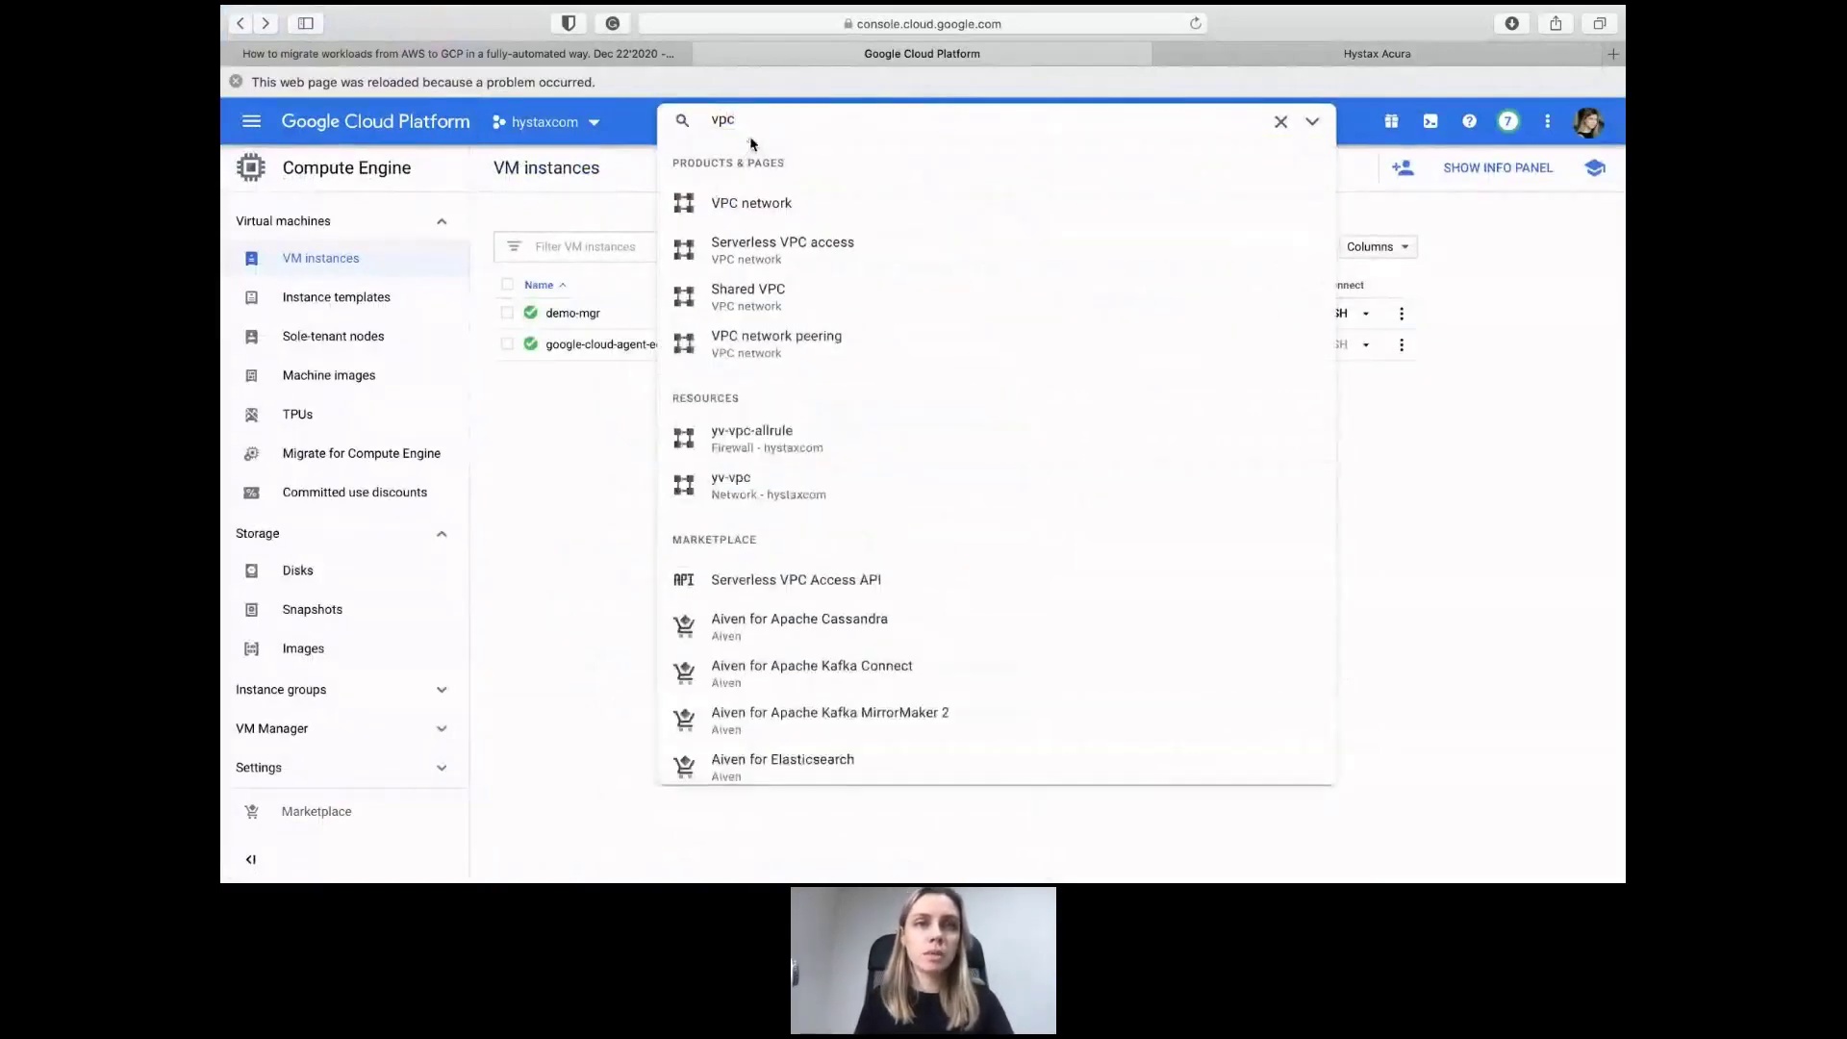
{"action": "left_click", "coordinate": [750, 204]}
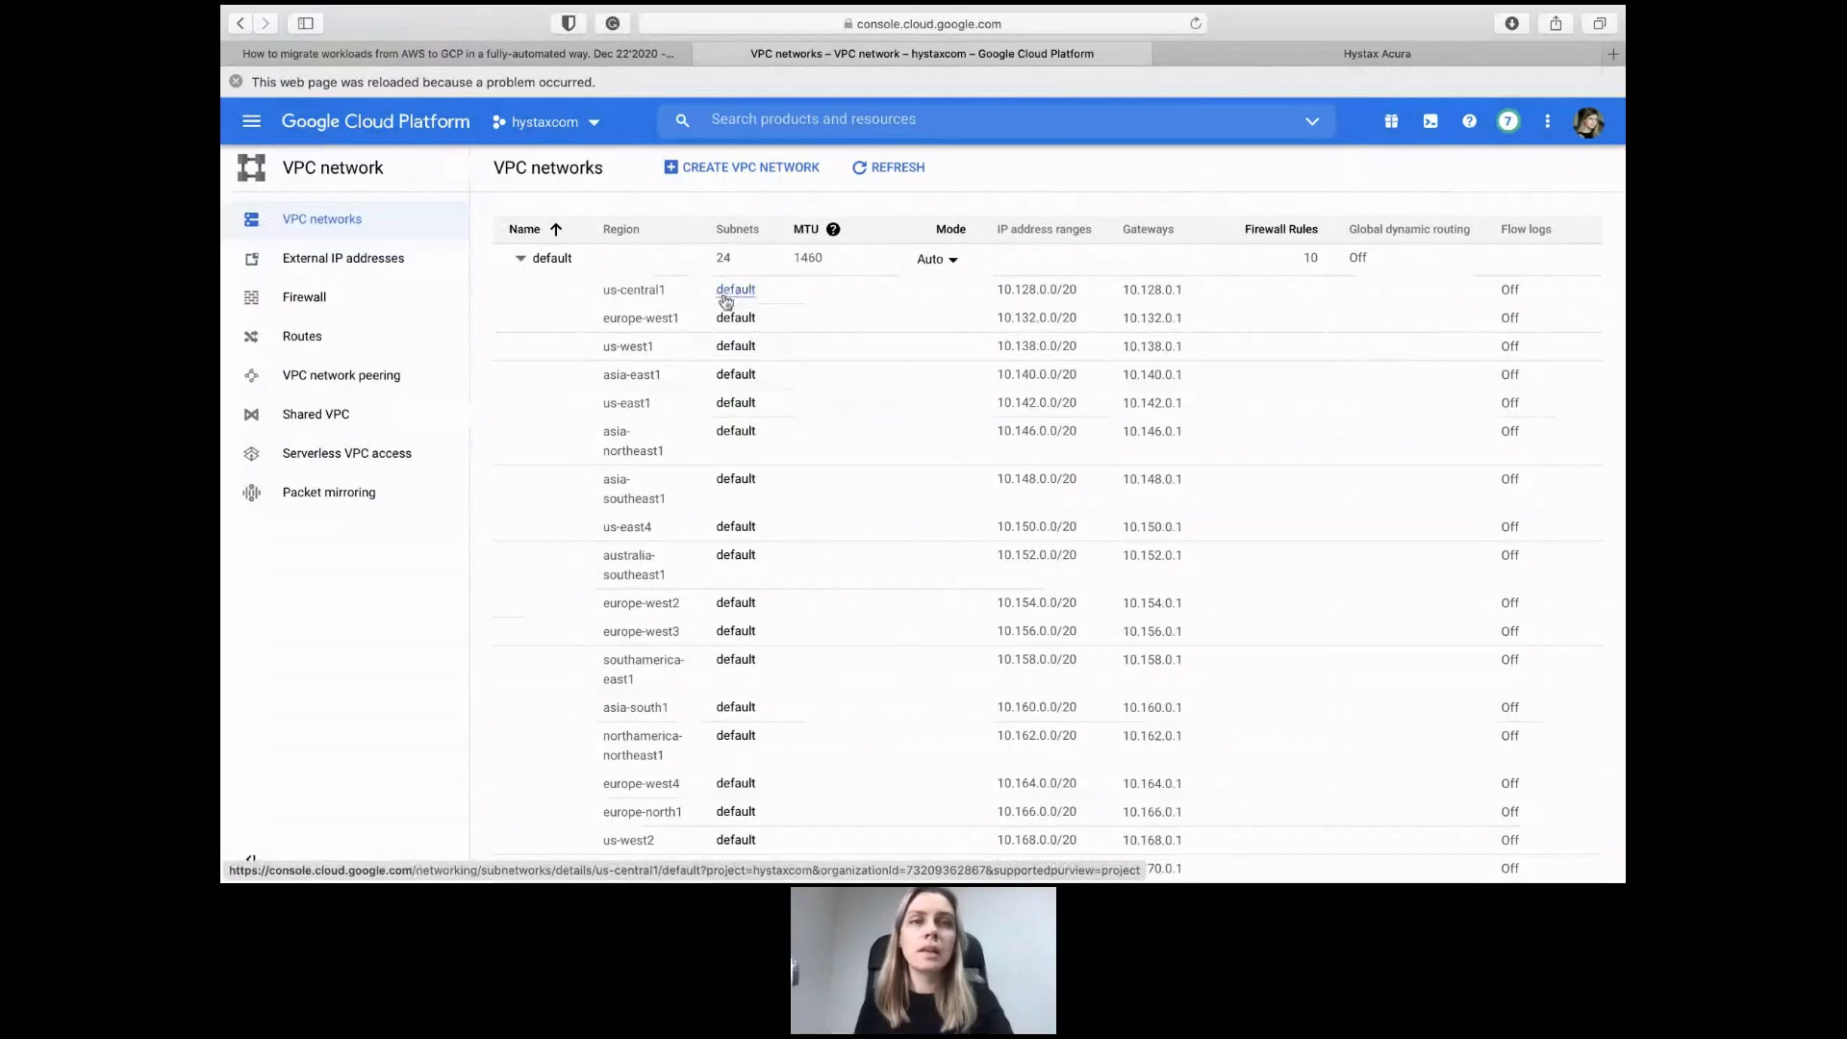
{"action": "left_click", "coordinate": [1378, 56]}
{"action": "left_click", "coordinate": [1156, 420]}
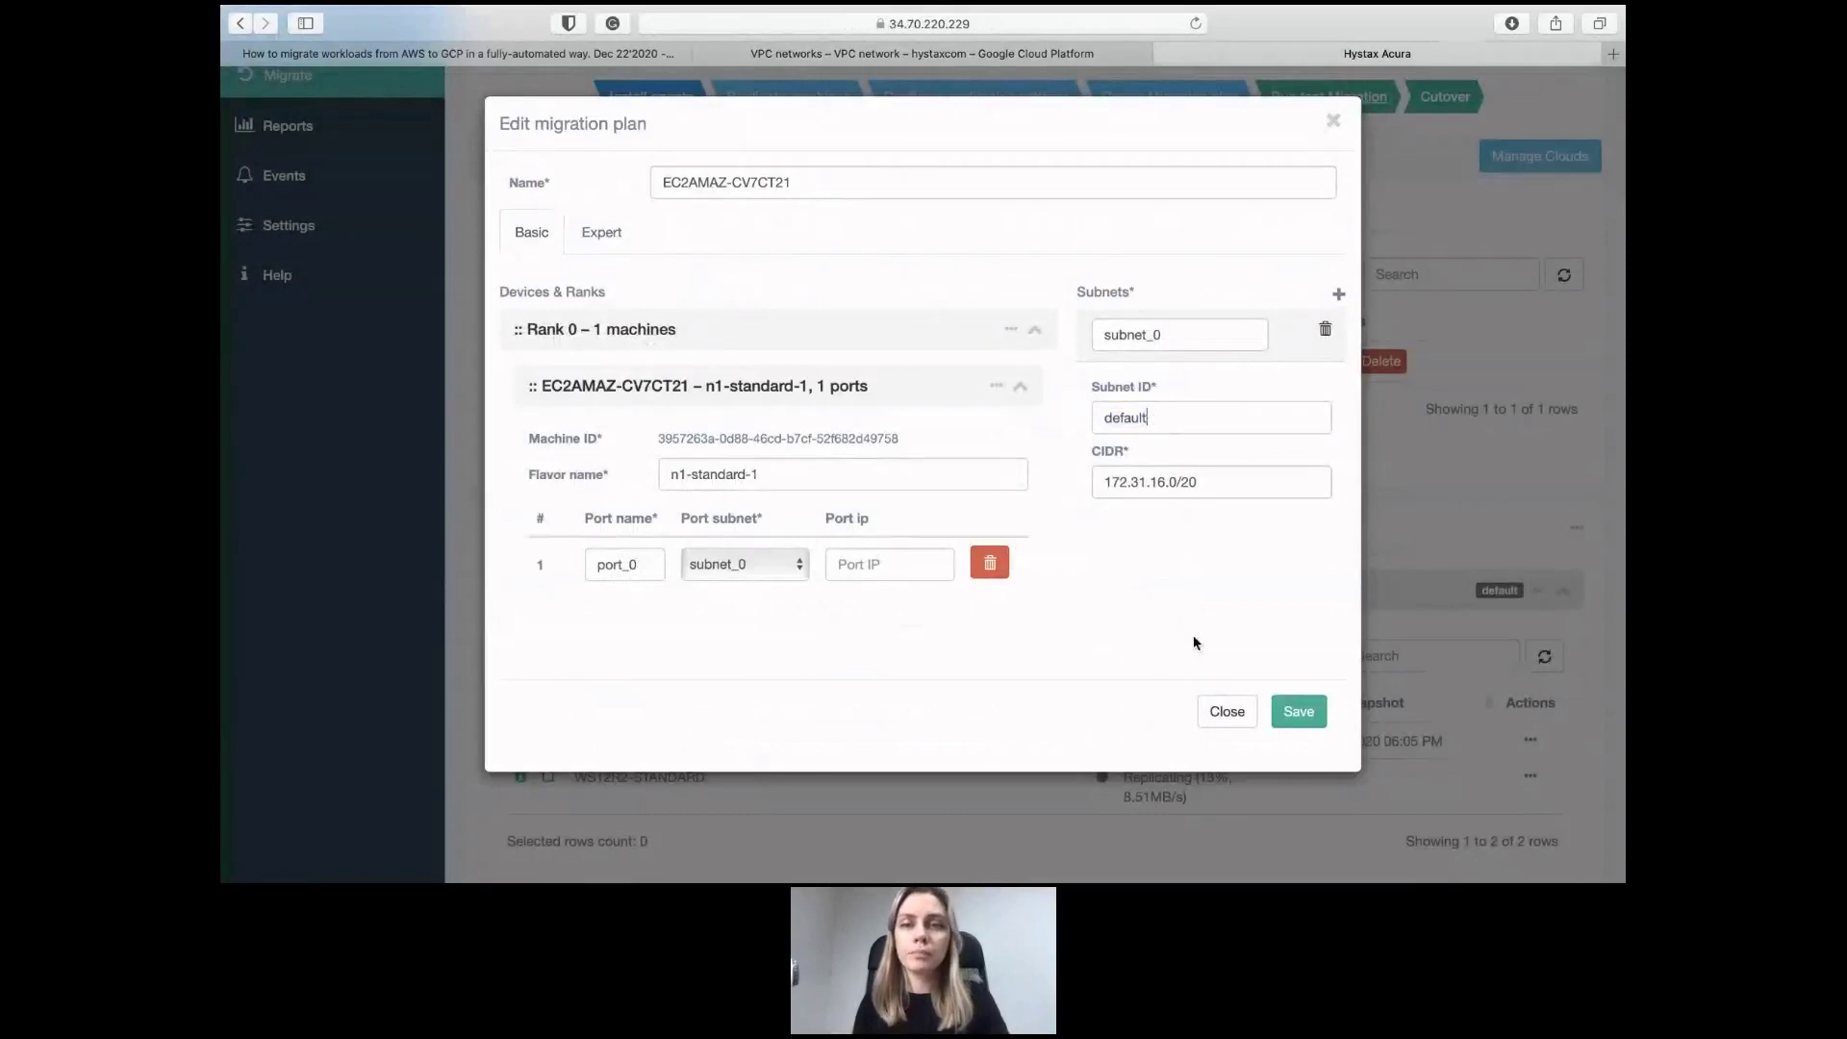
Step: Close the plan editor and start running the EC2AMAZ-CV7CT21 migration plan, advancing to Cloud Site settings
{"action": "left_click", "coordinate": [1228, 712]}
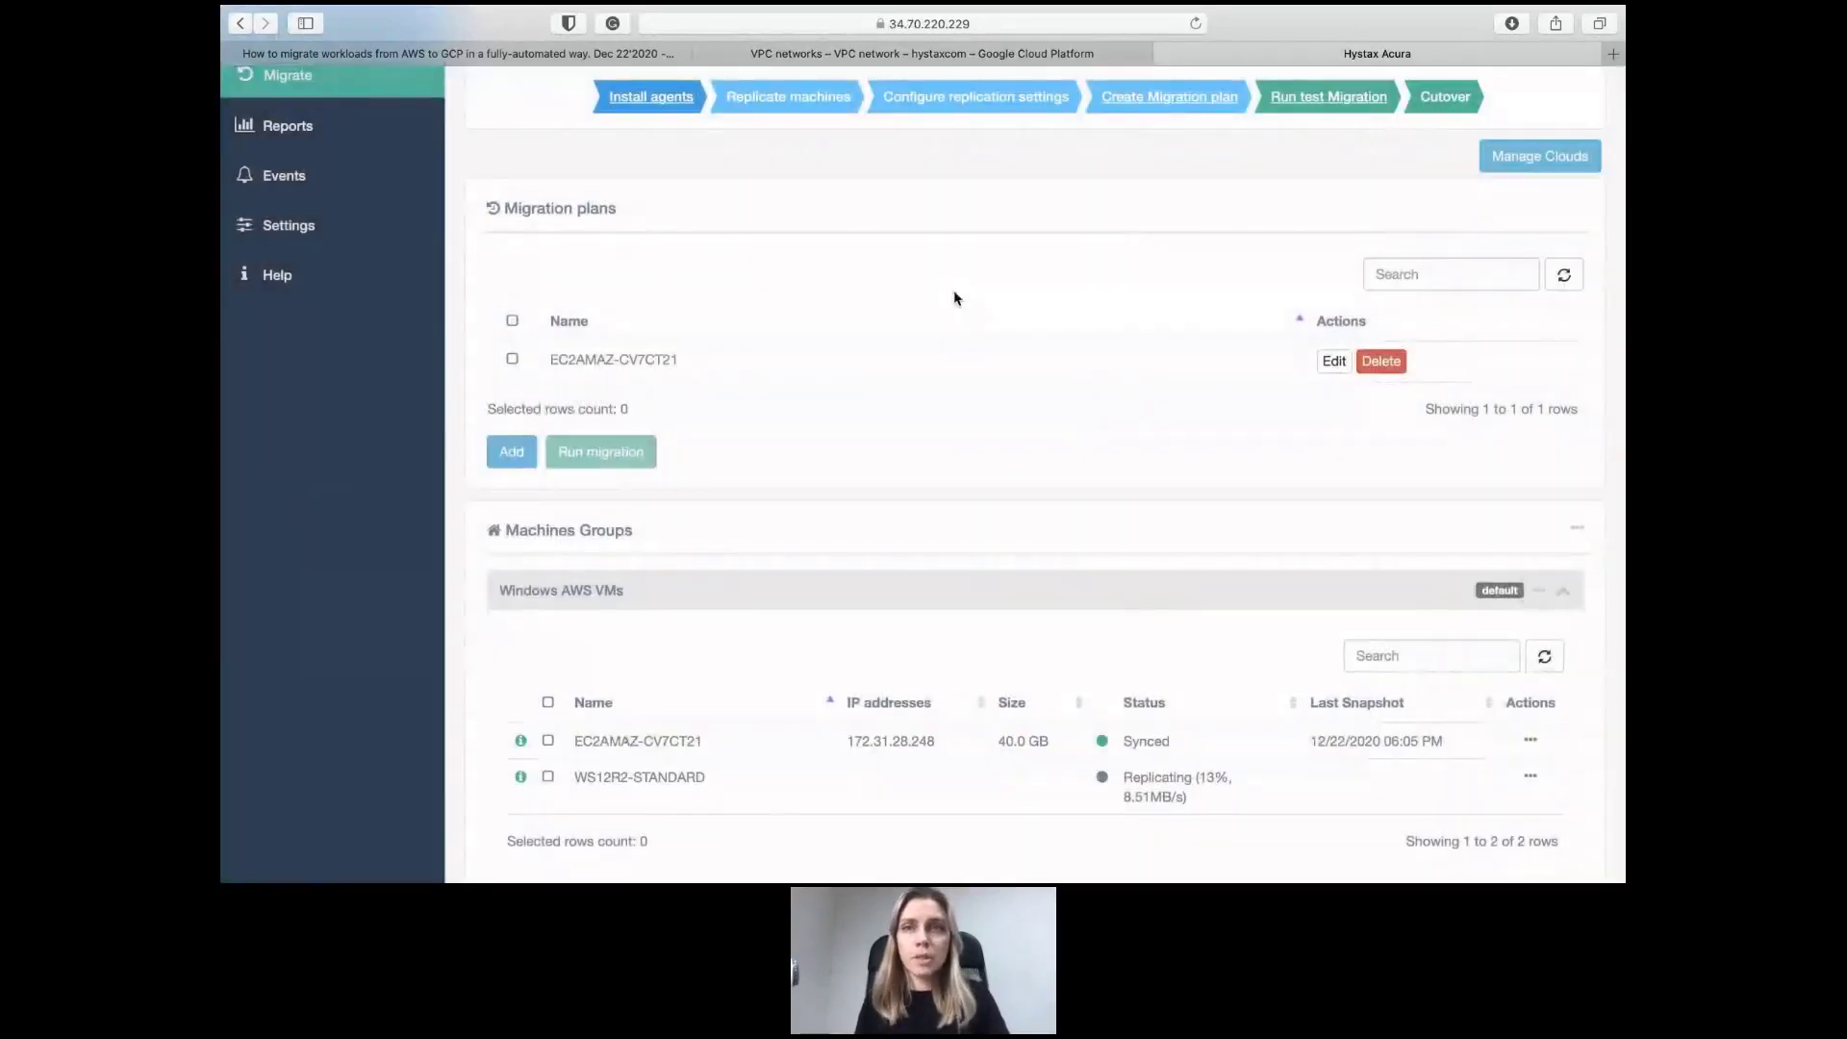
{"action": "scroll", "coordinate": [954, 293], "scroll_direction": "up", "scroll_amount": 2}
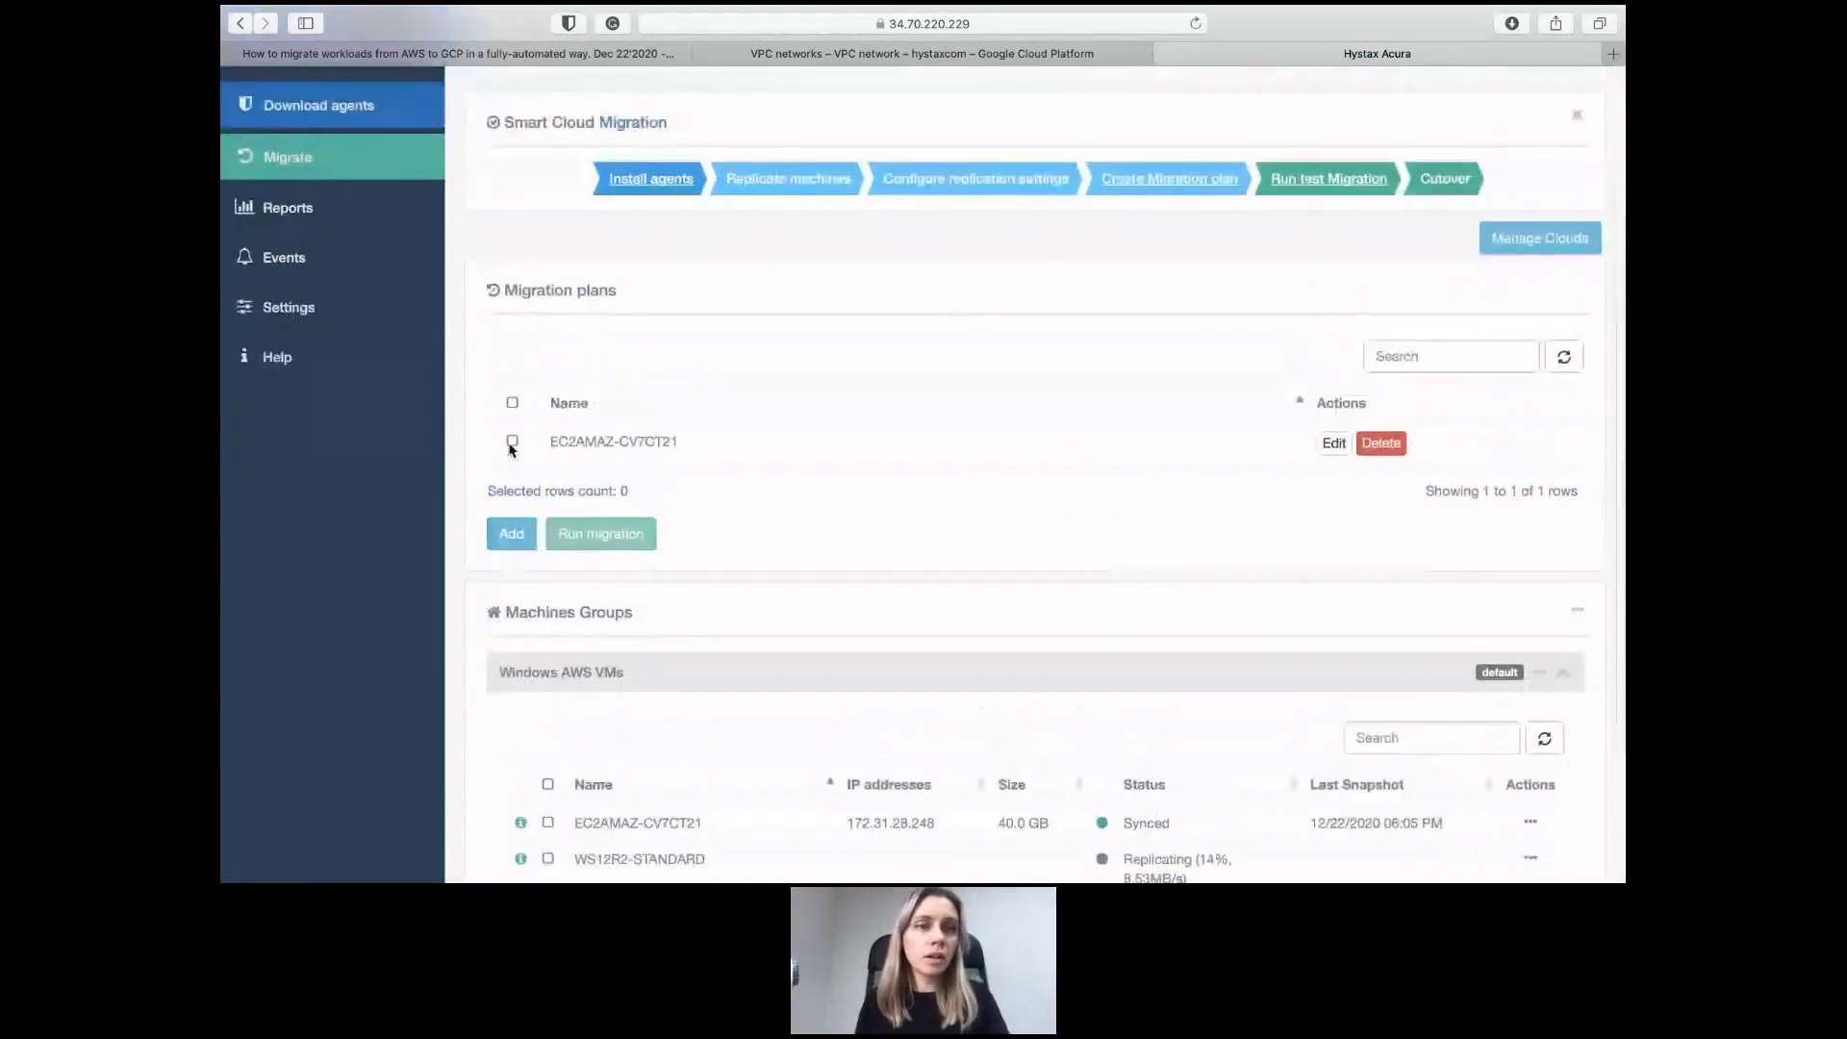
{"action": "left_click", "coordinate": [512, 443]}
{"action": "left_click", "coordinate": [602, 535]}
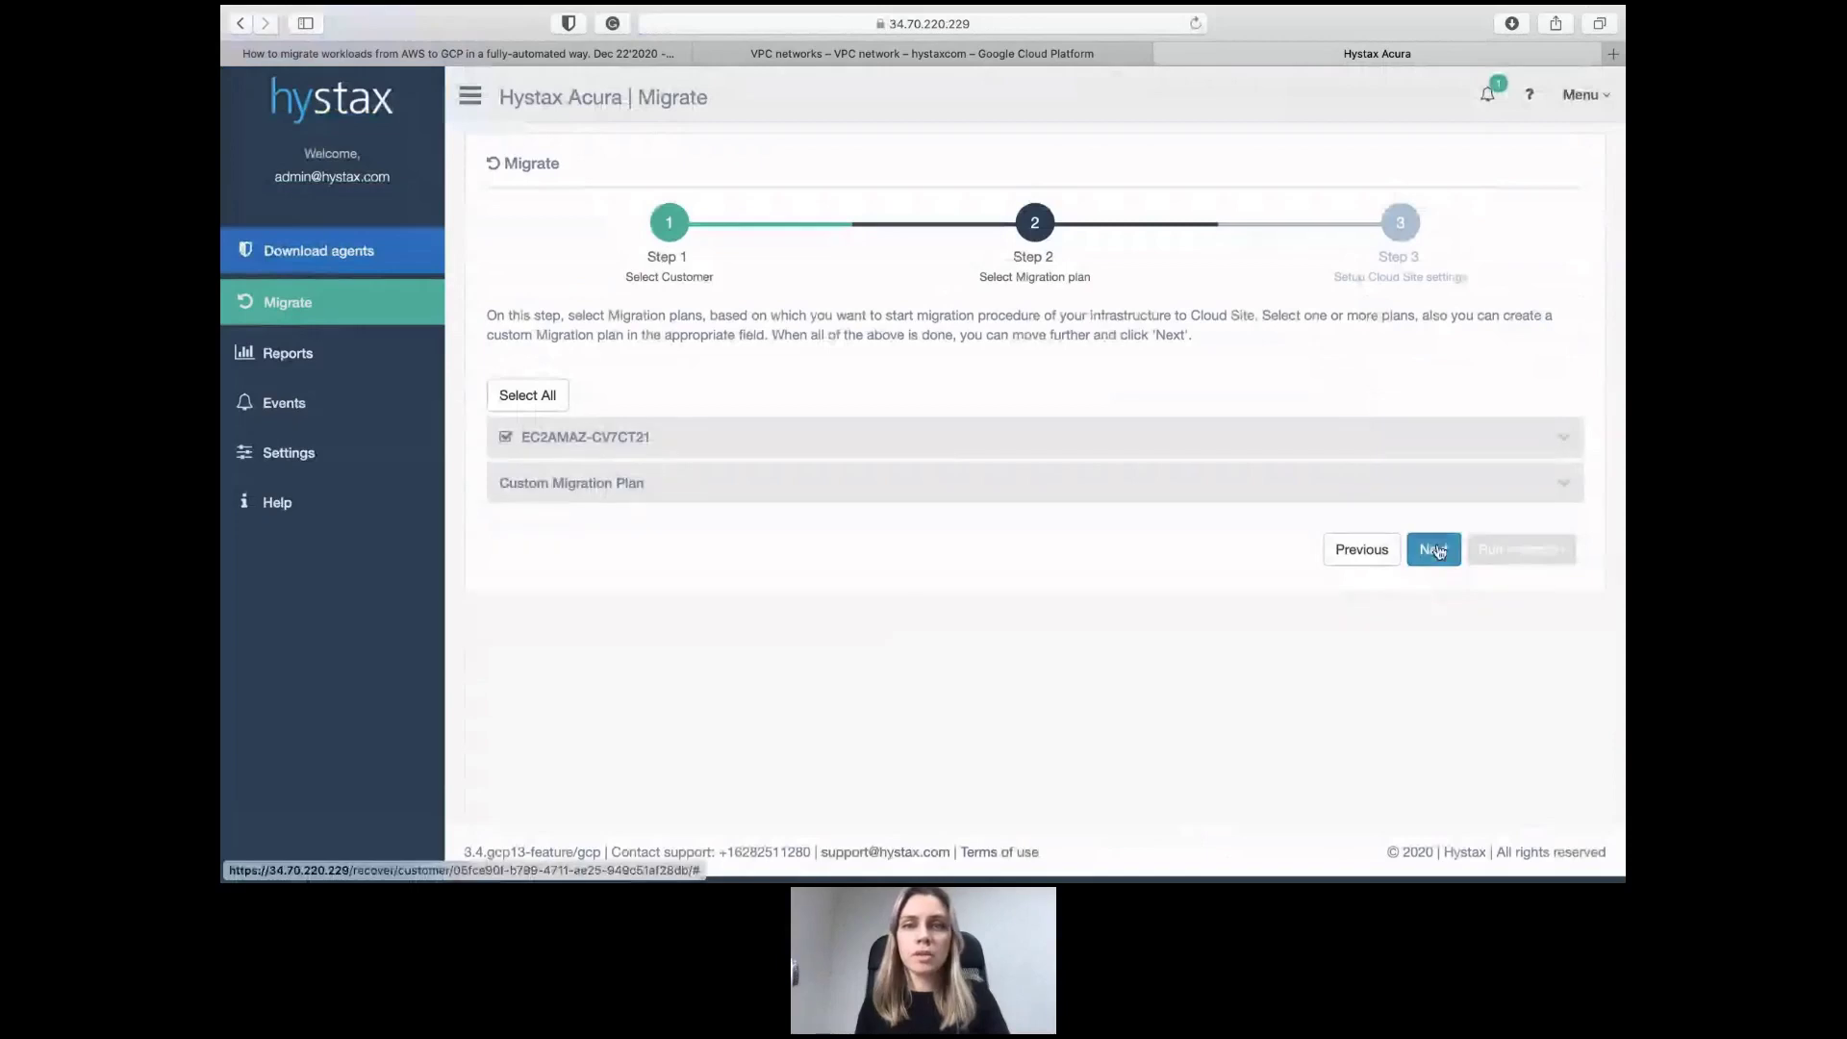
{"action": "left_click", "coordinate": [1433, 550]}
Step: Name the cloud site 'DemoCS' and launch the migration
{"action": "left_click", "coordinate": [624, 424]}
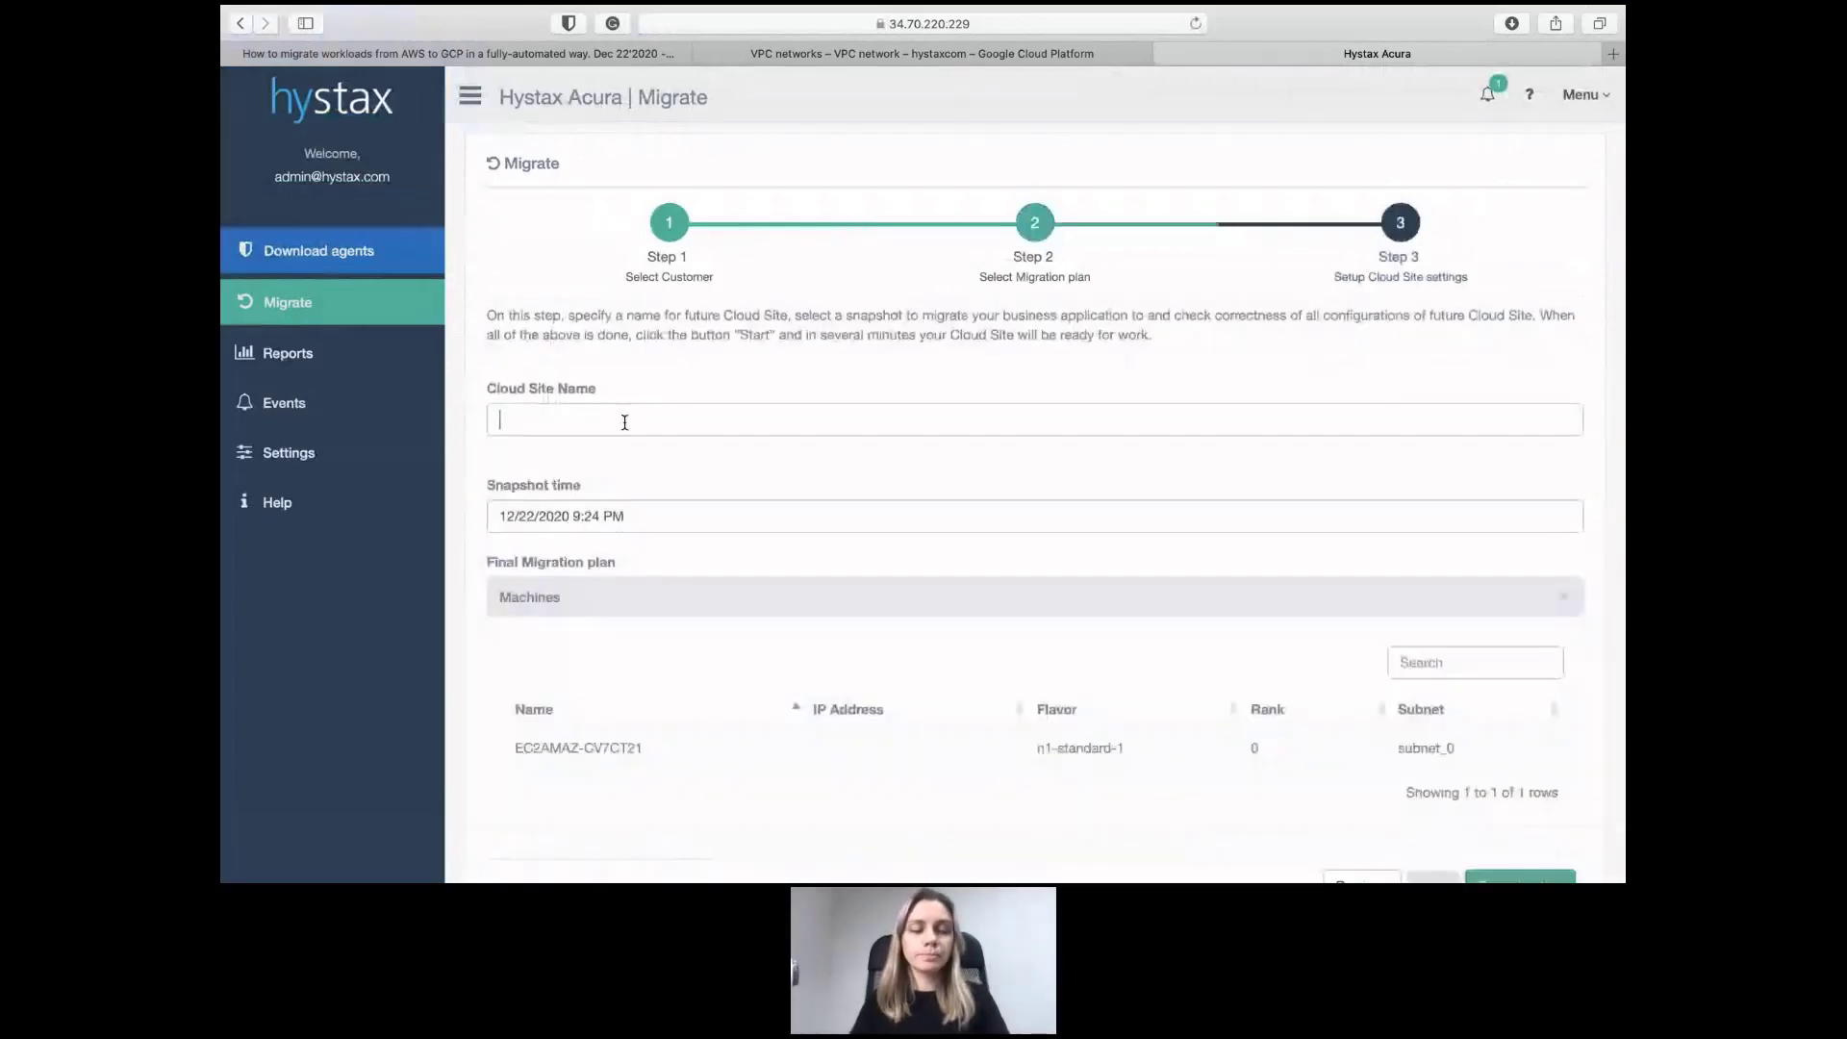
{"action": "type", "text": "DemoCS"}
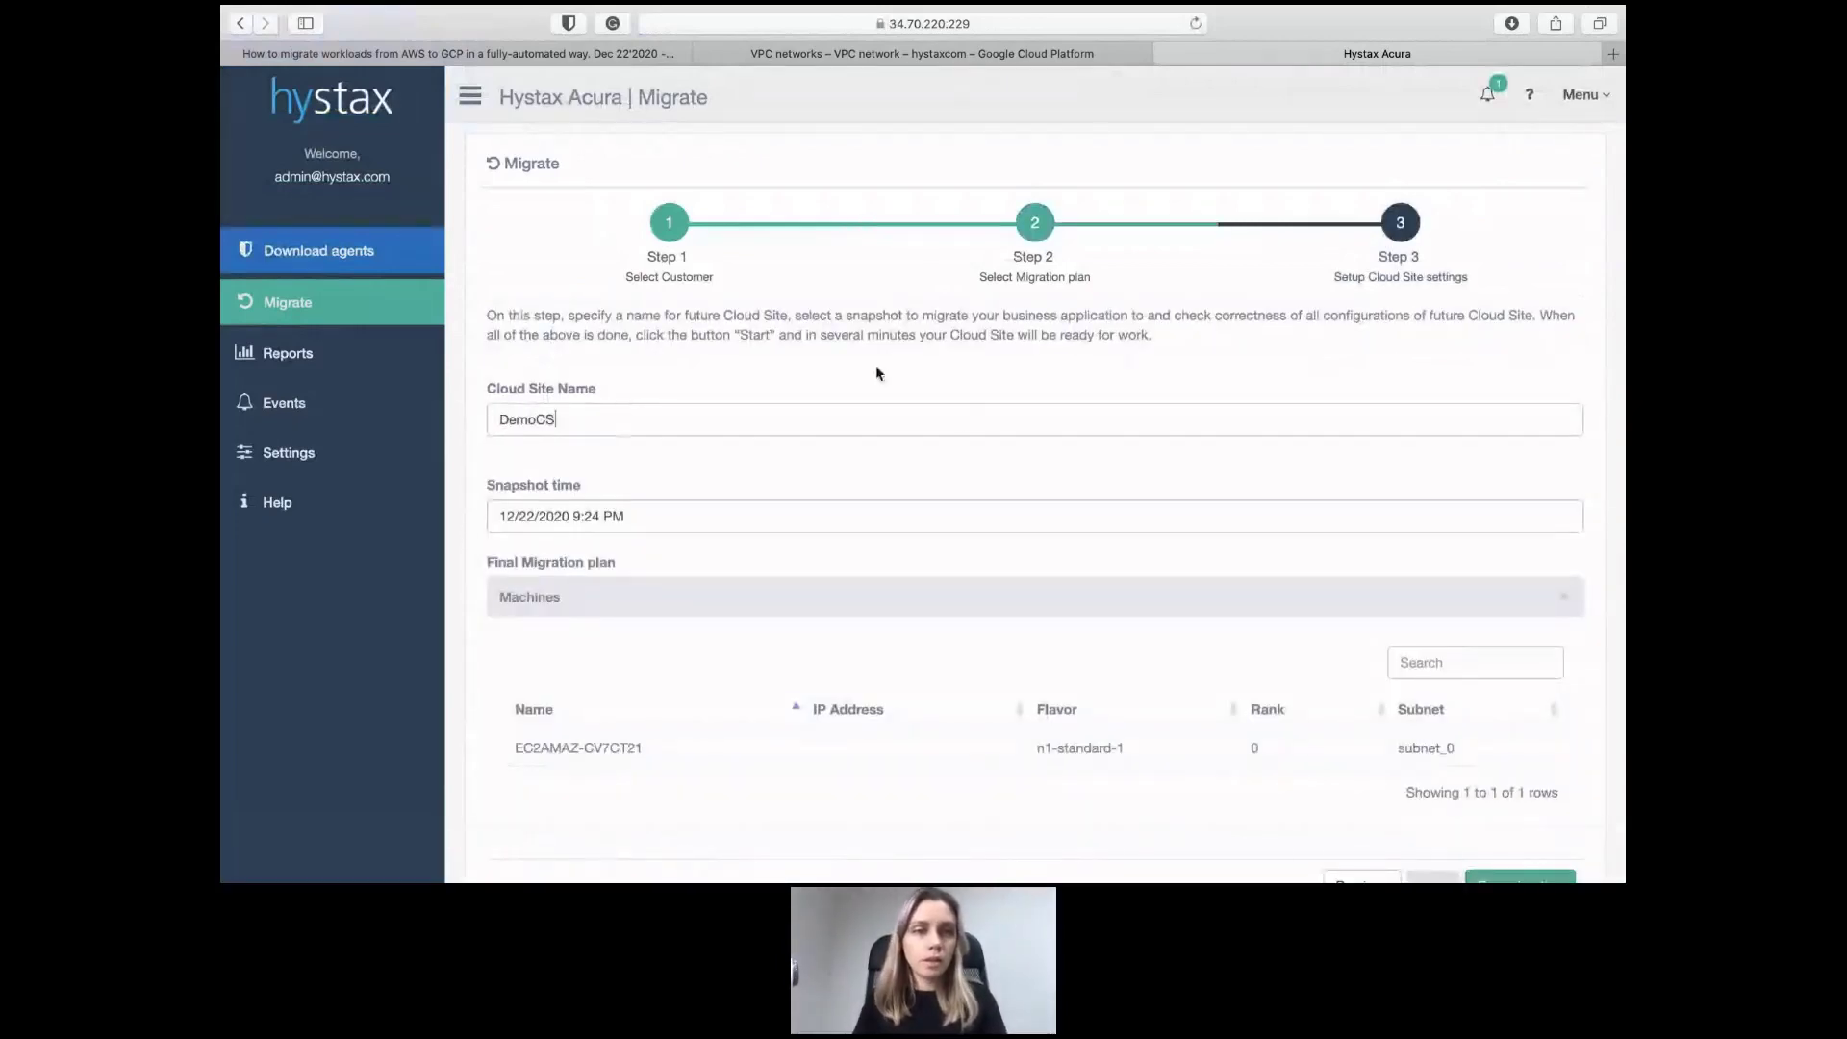
{"action": "scroll", "coordinate": [965, 417], "scroll_direction": "down", "scroll_amount": 3}
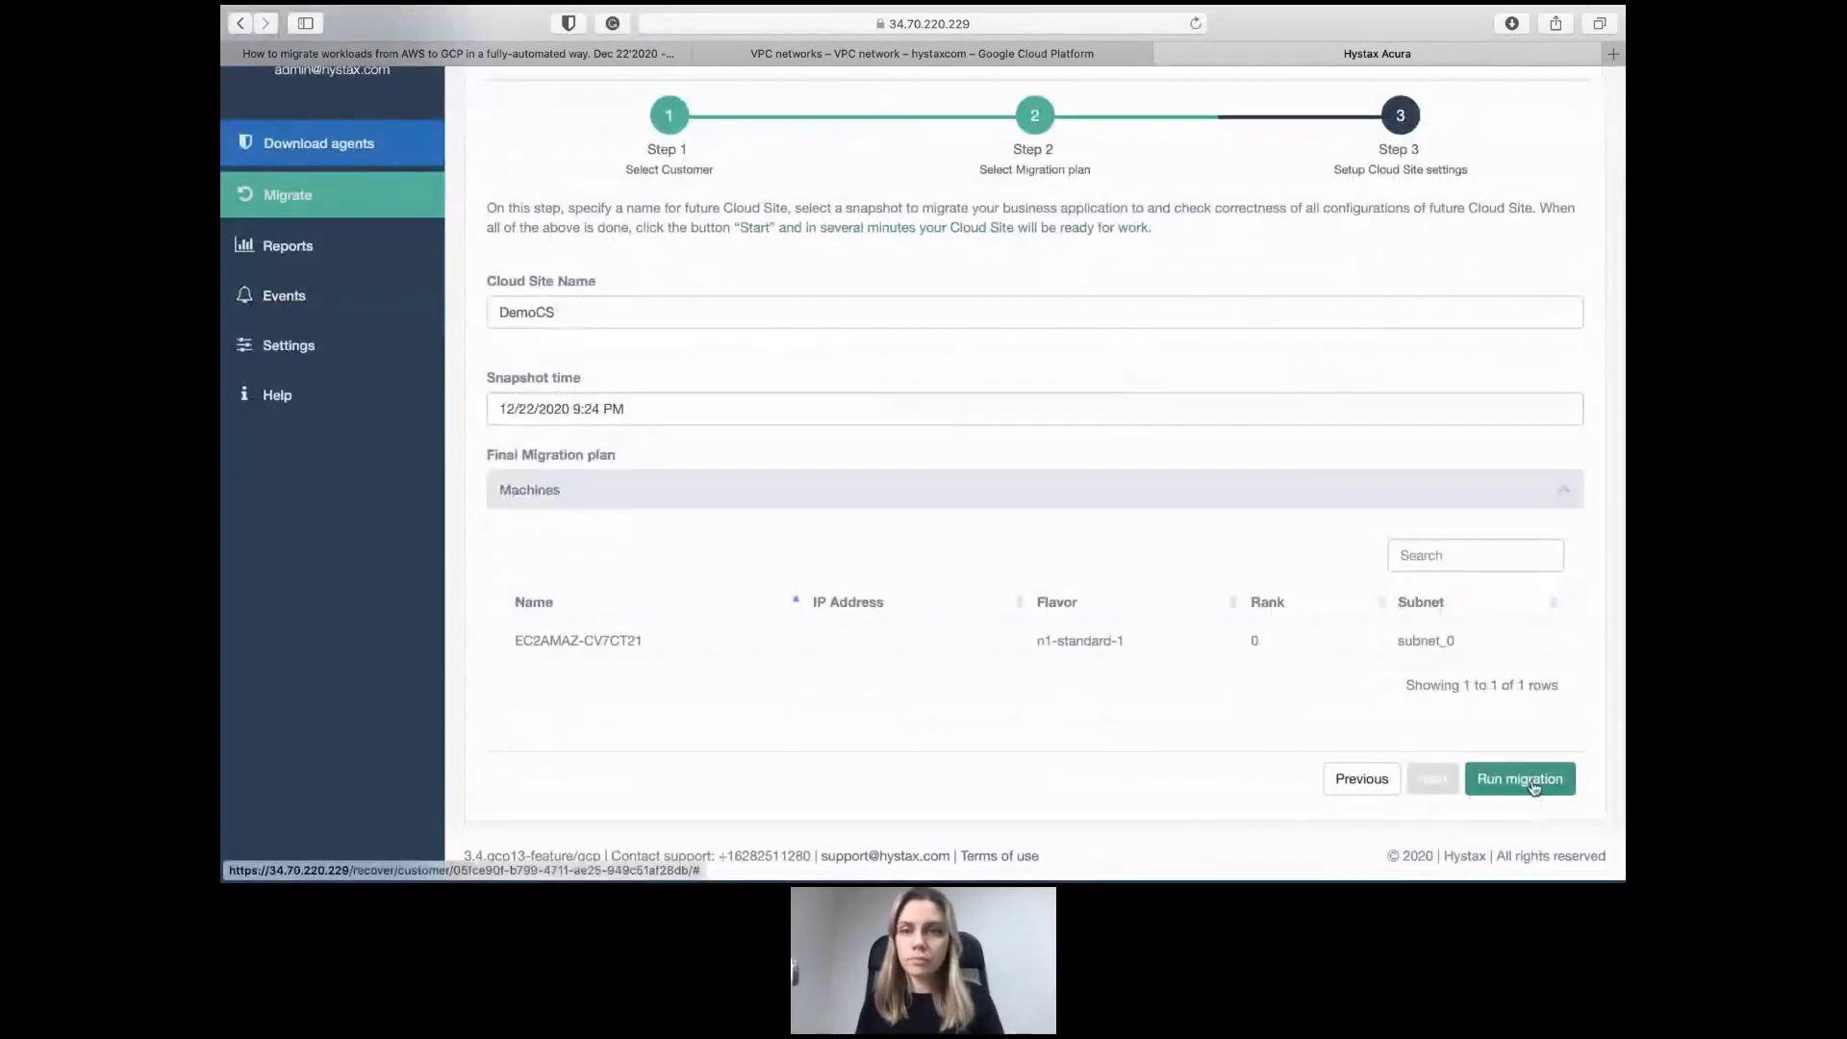
{"action": "left_click", "coordinate": [1534, 785]}
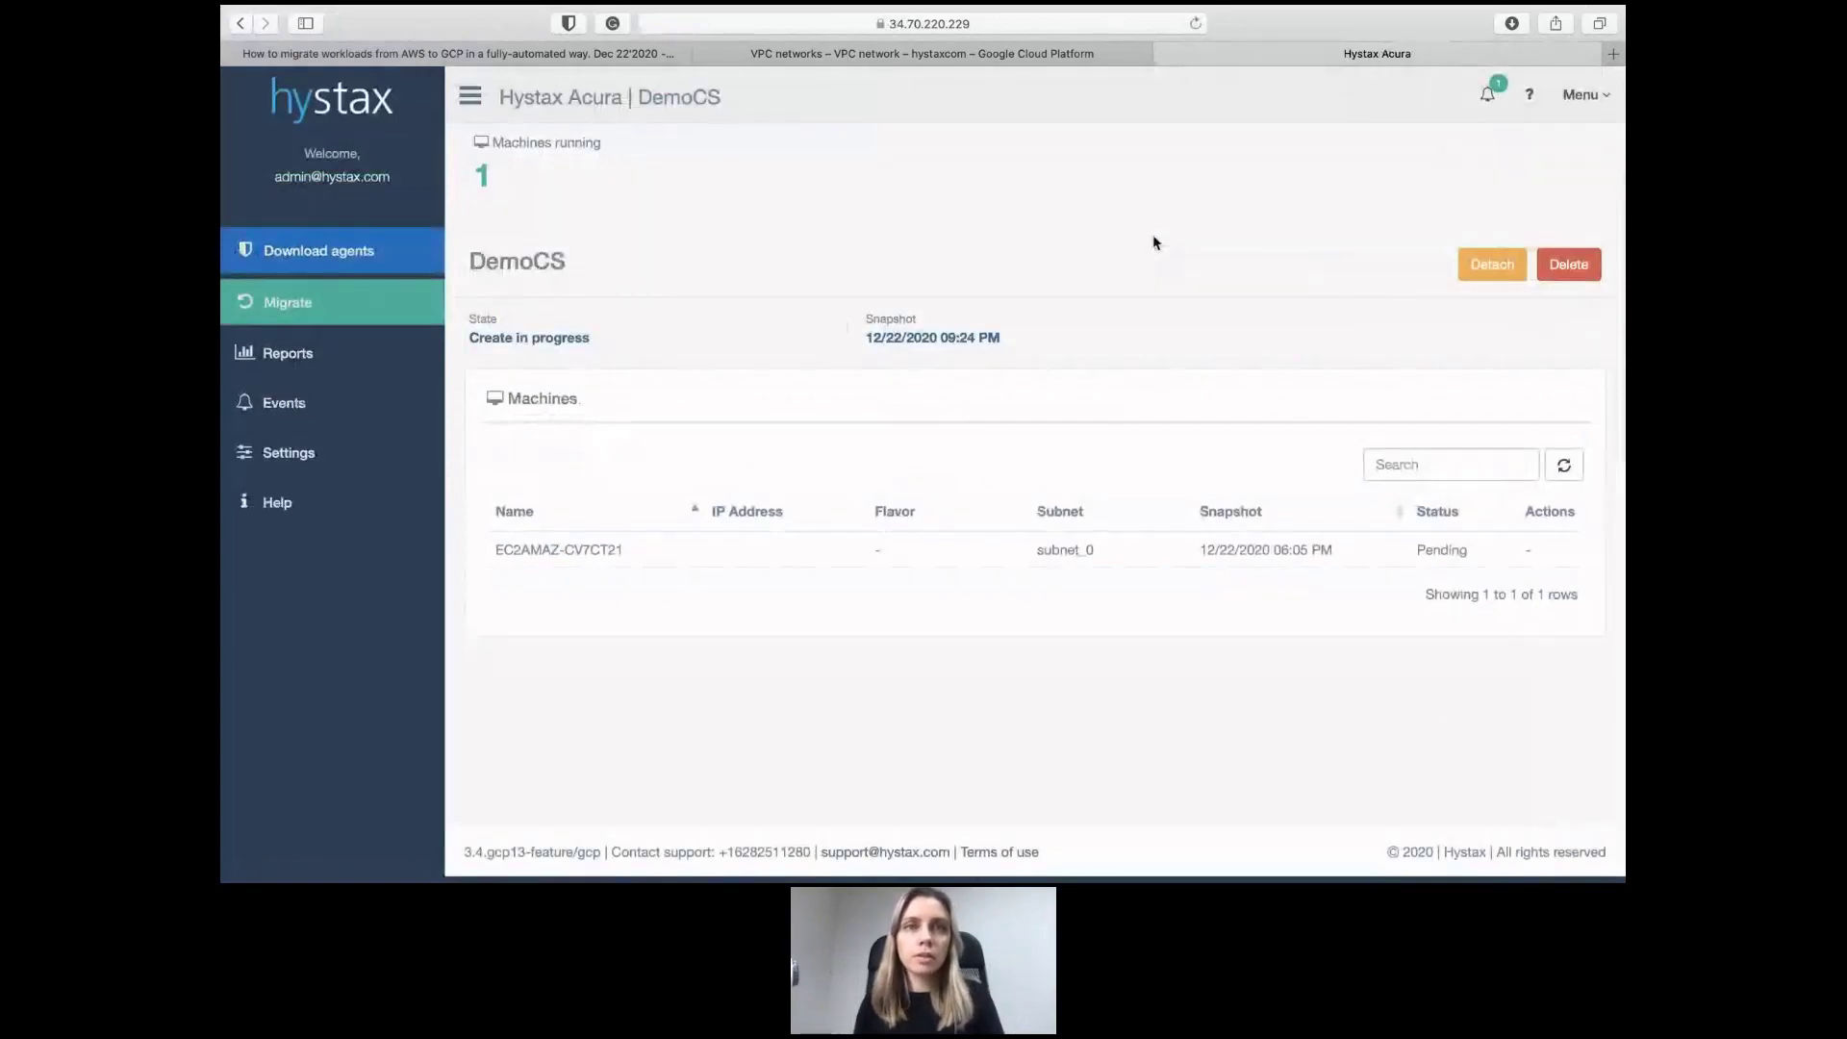
{"action": "left_click", "coordinate": [980, 56]}
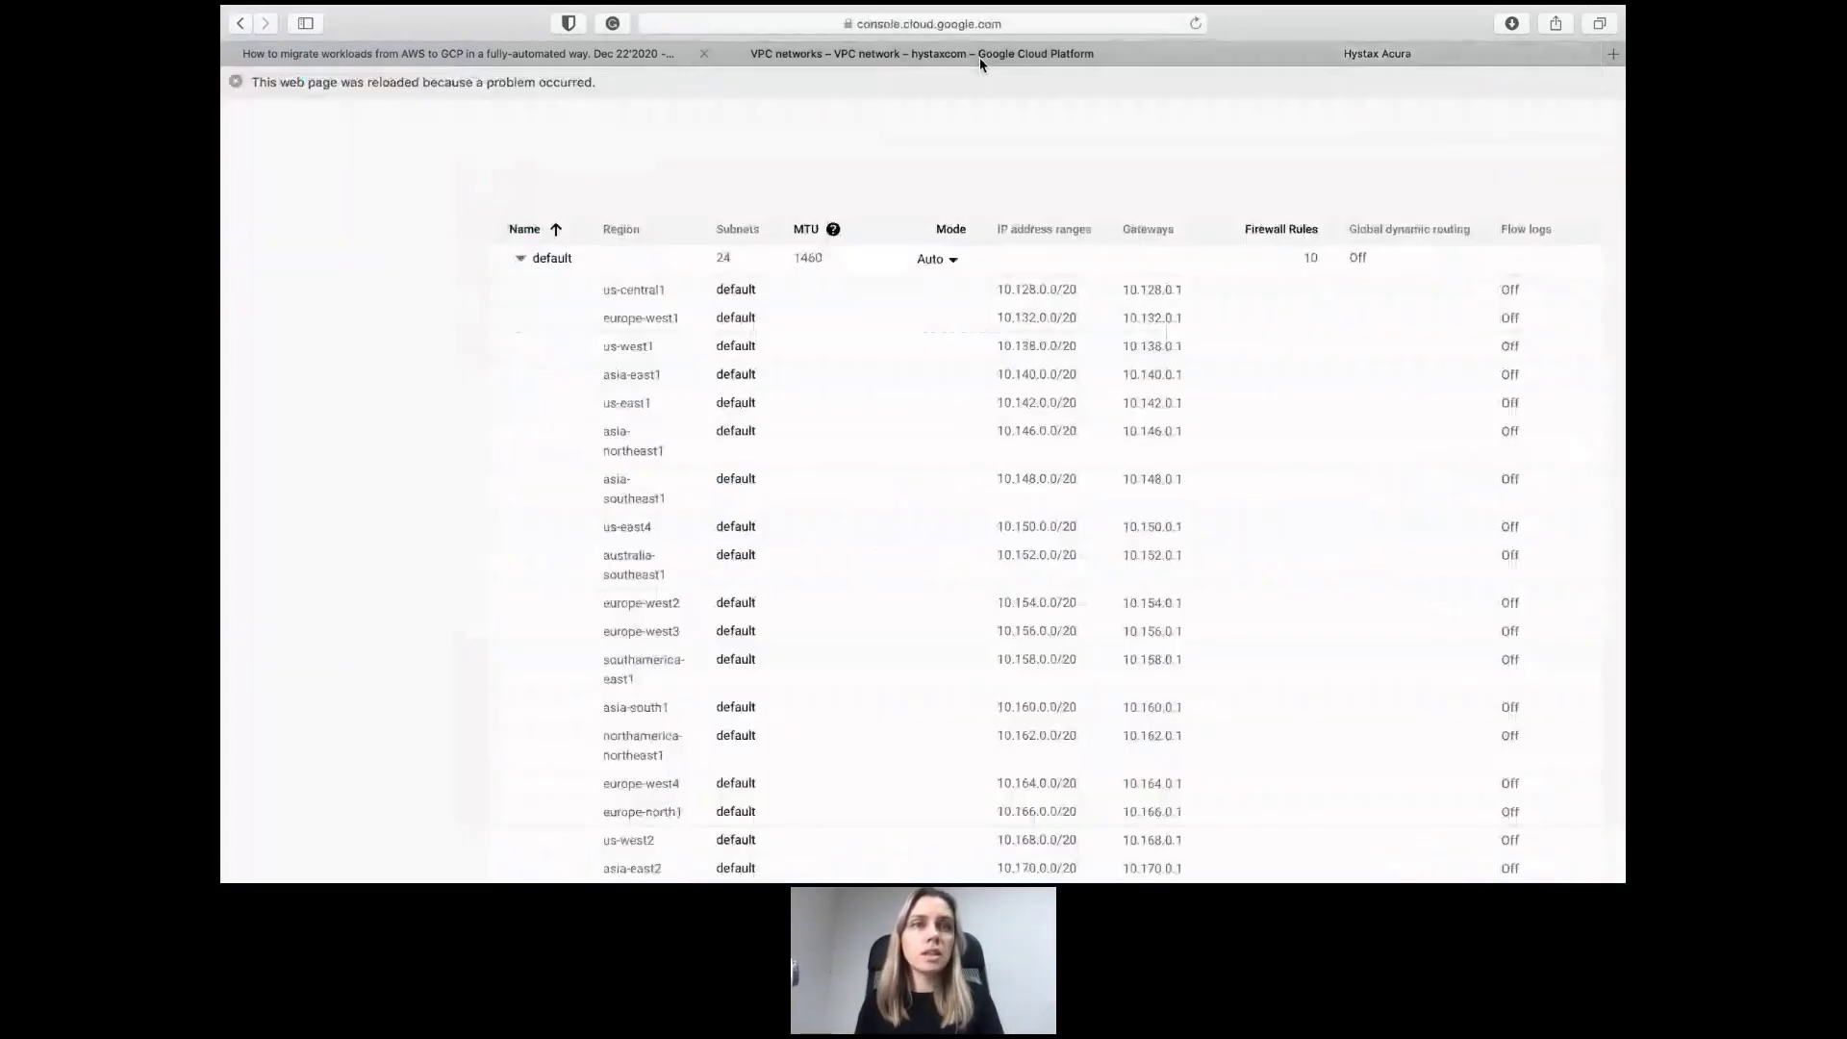
{"action": "left_click", "coordinate": [545, 122]}
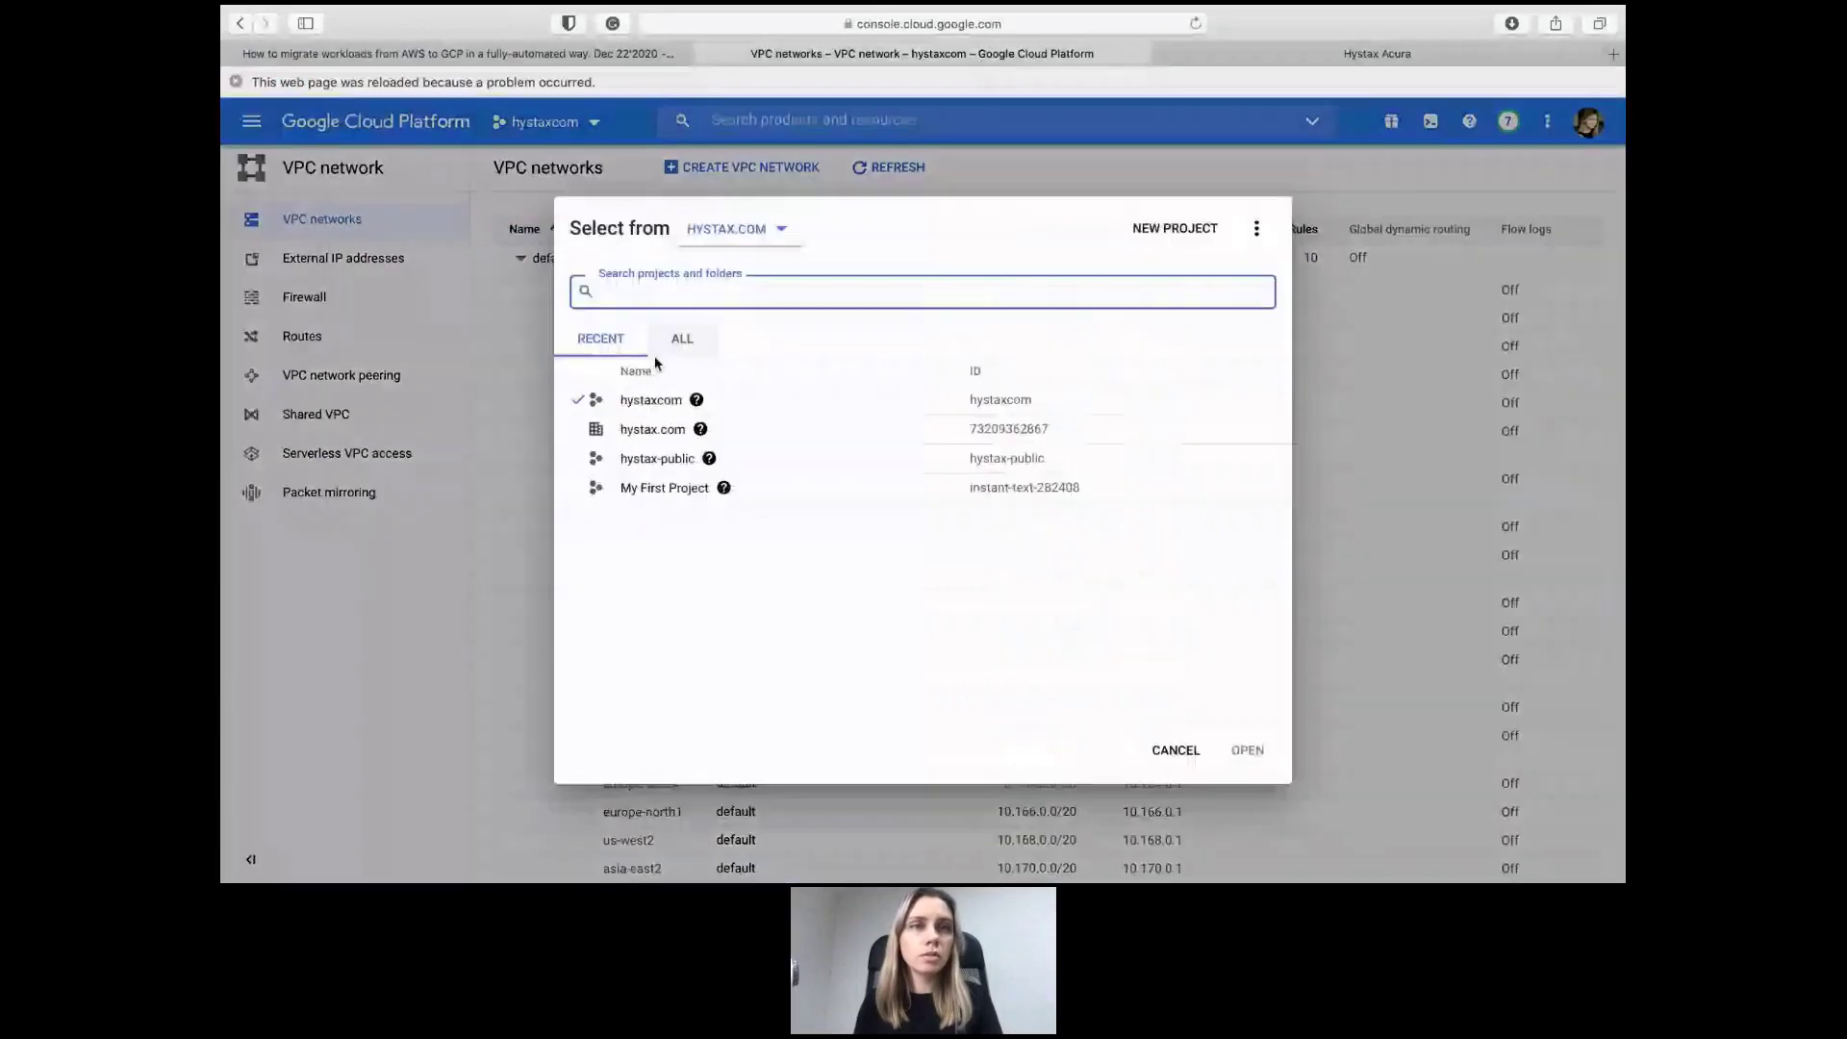
{"action": "key", "text": "Escape"}
{"action": "left_click", "coordinate": [847, 121]}
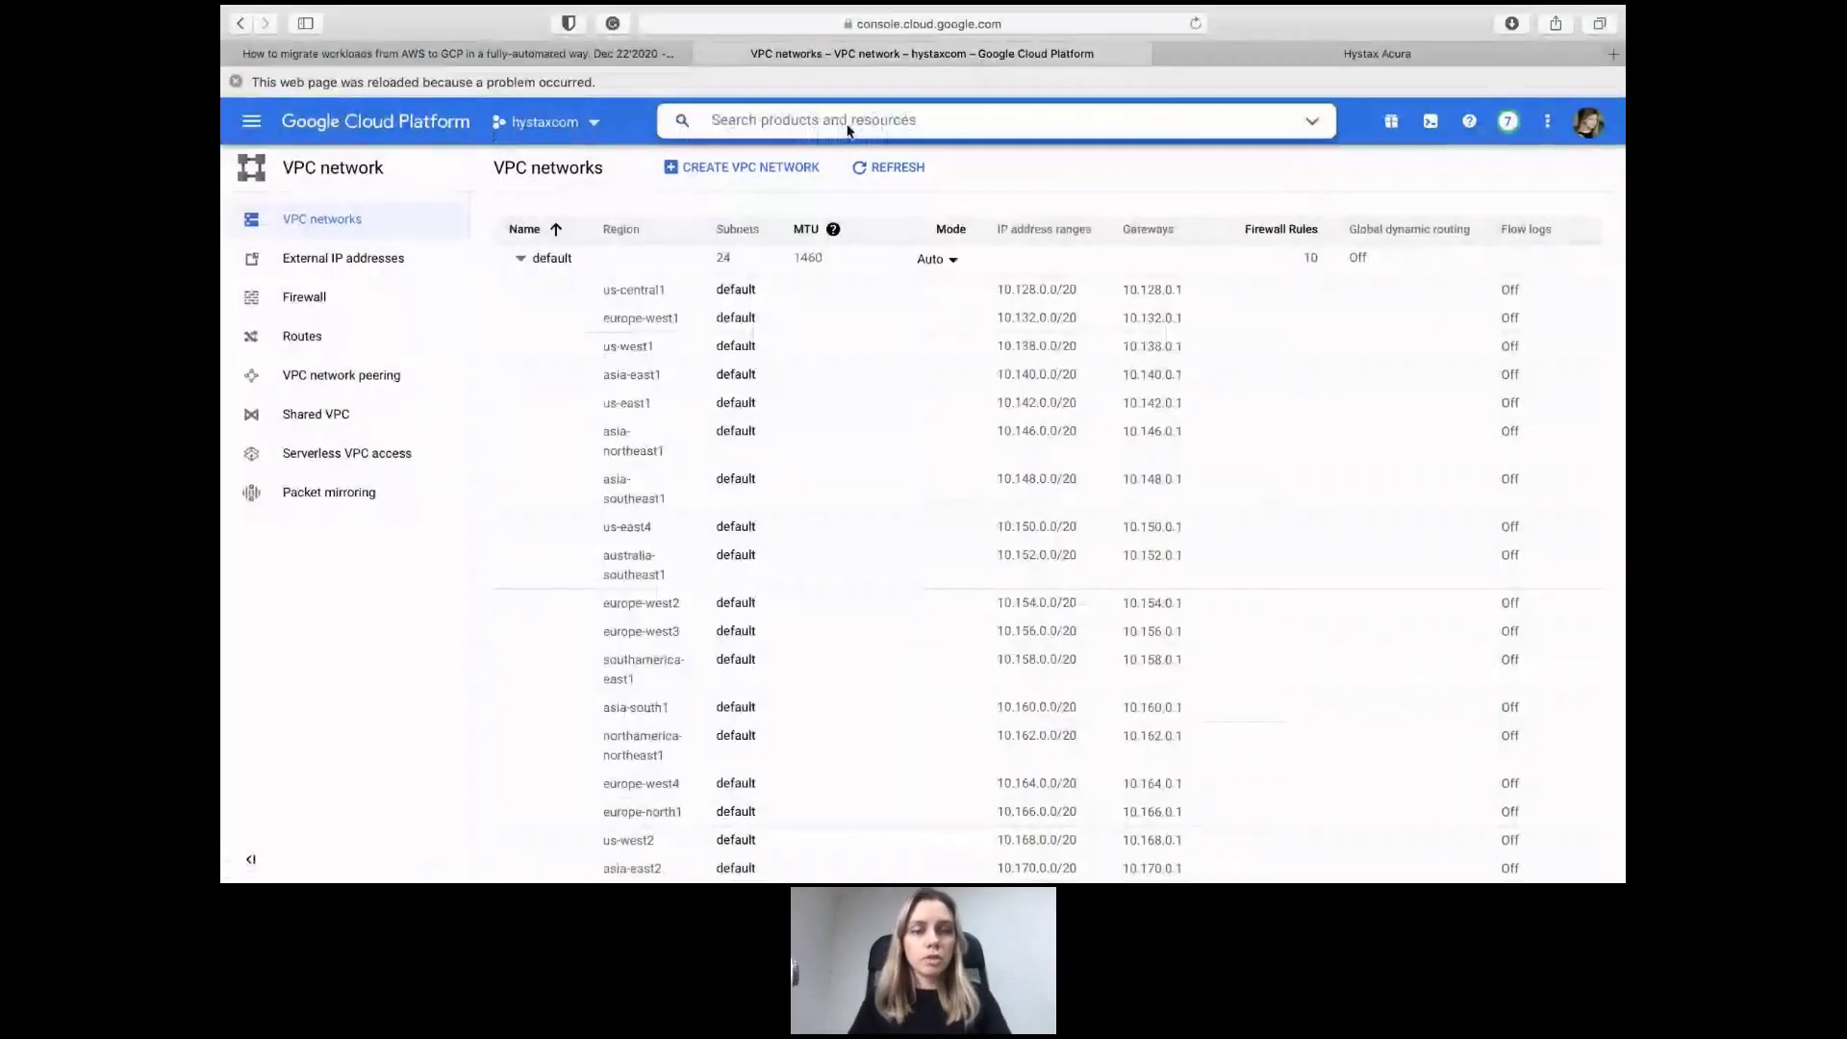
{"action": "type", "text": "ec"}
{"action": "key", "text": "Escape"}
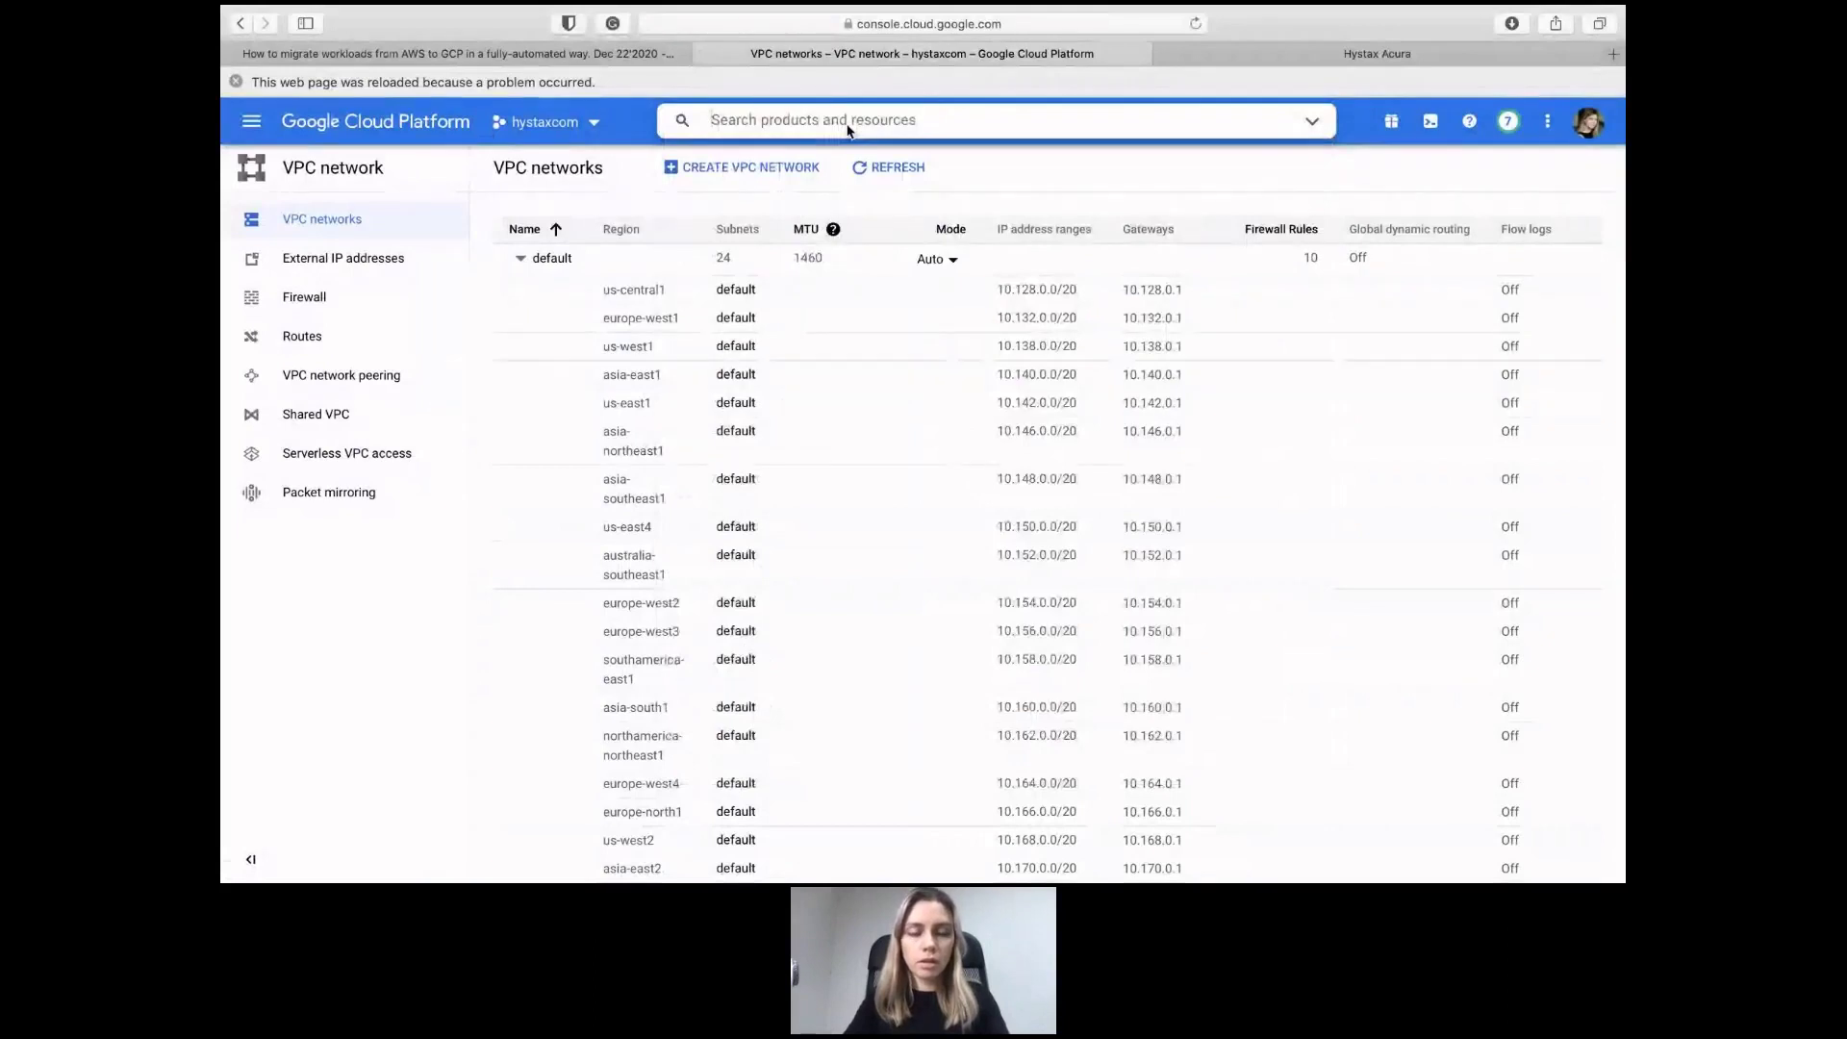
{"action": "type", "text": "compu"}
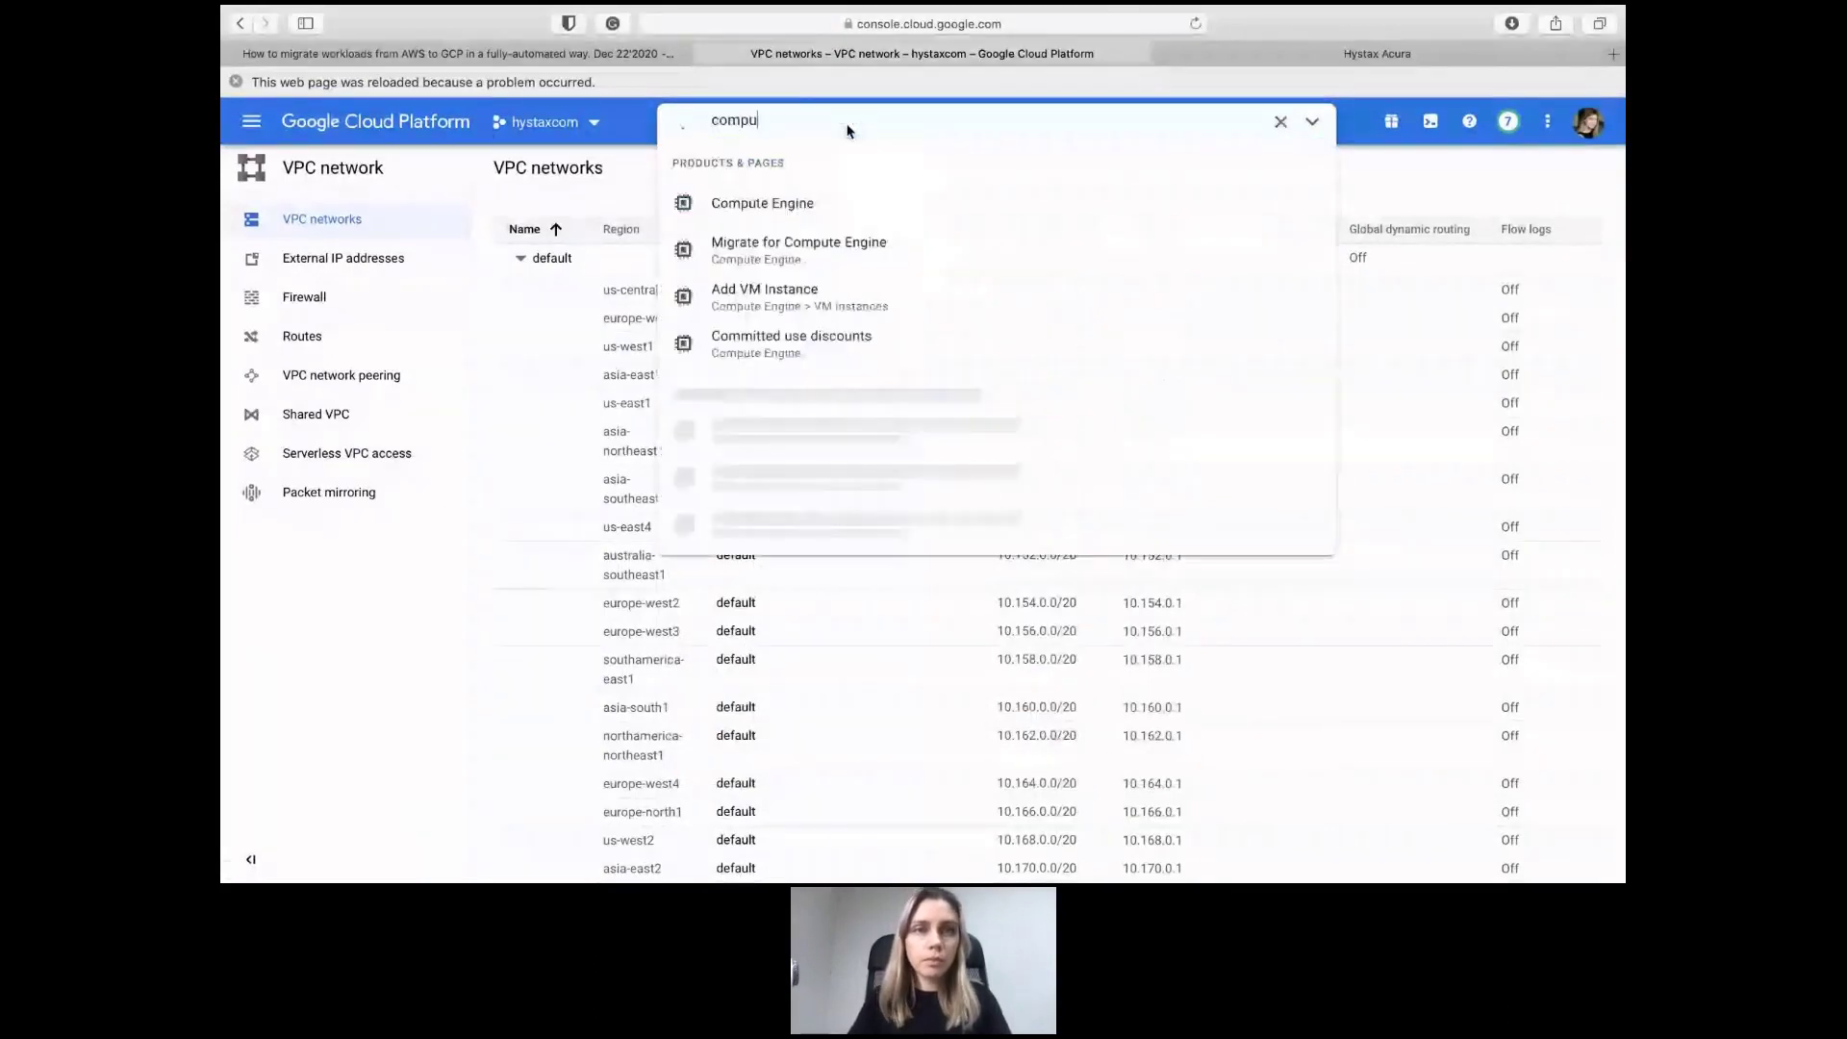
{"action": "left_click", "coordinate": [775, 213]}
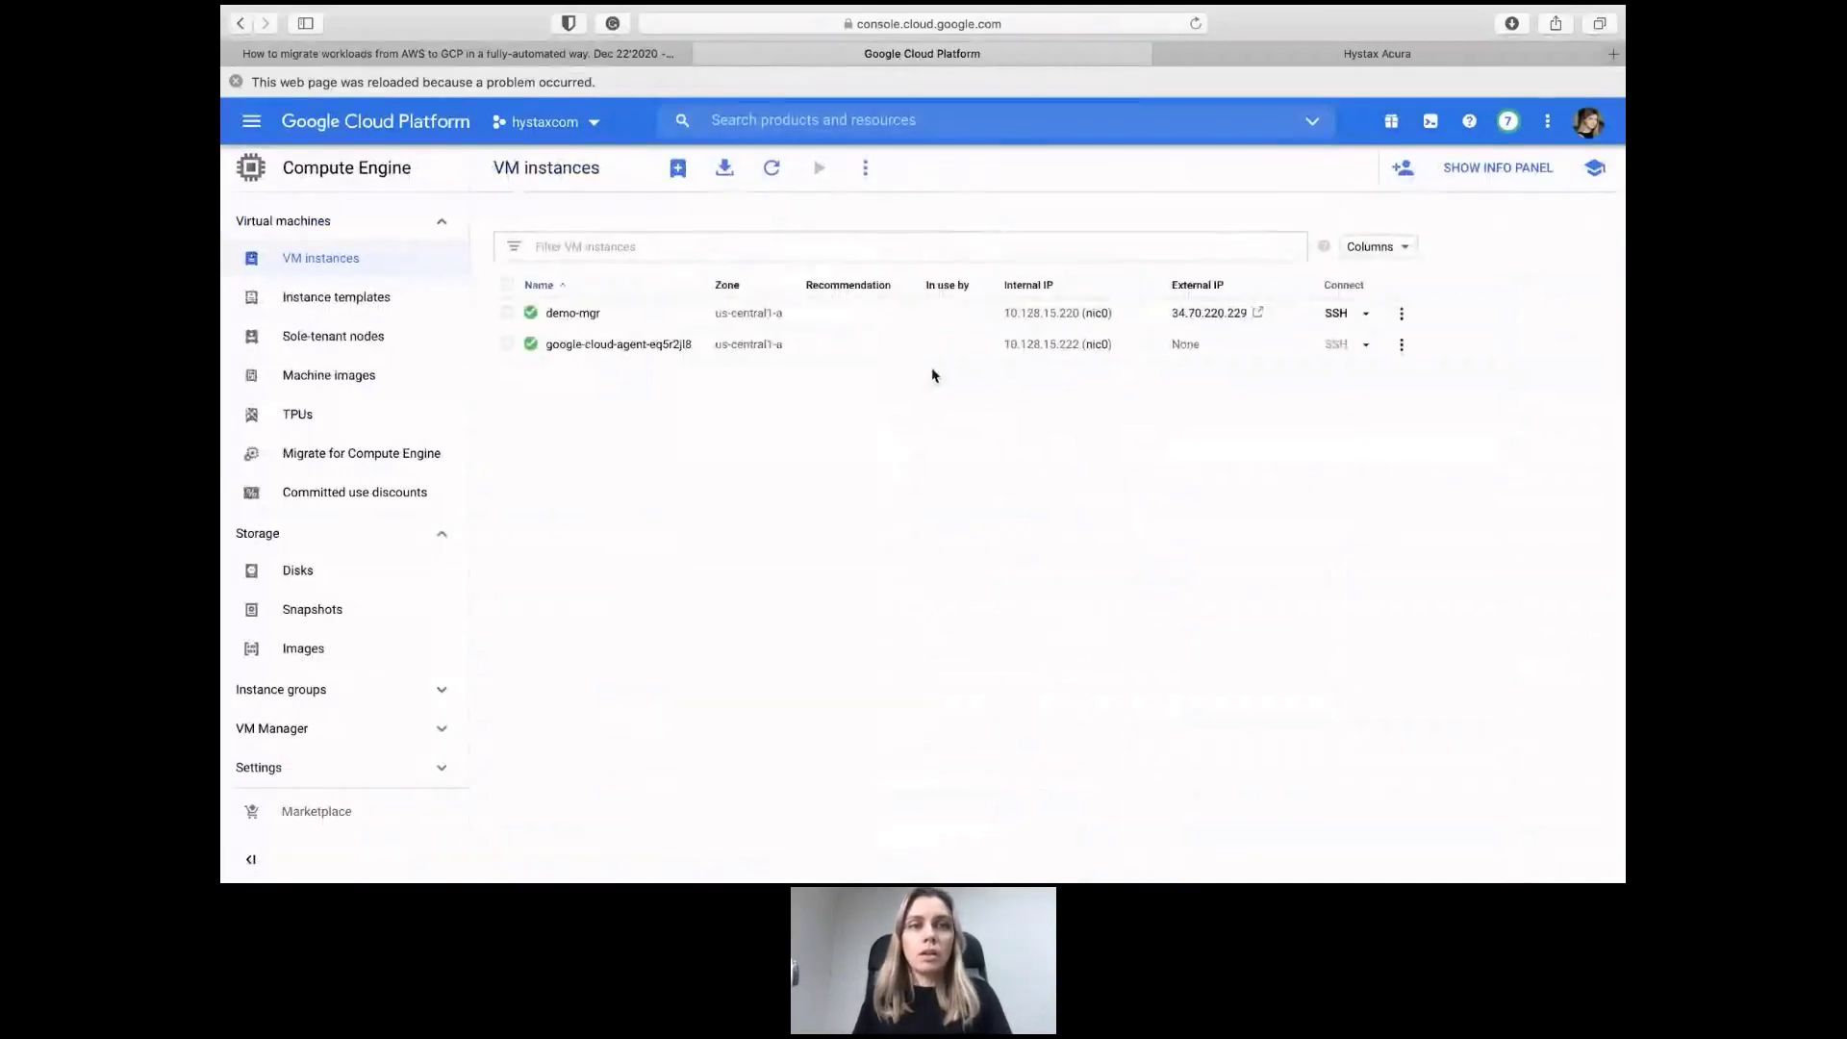
{"action": "key", "text": "ctrl+Tab"}
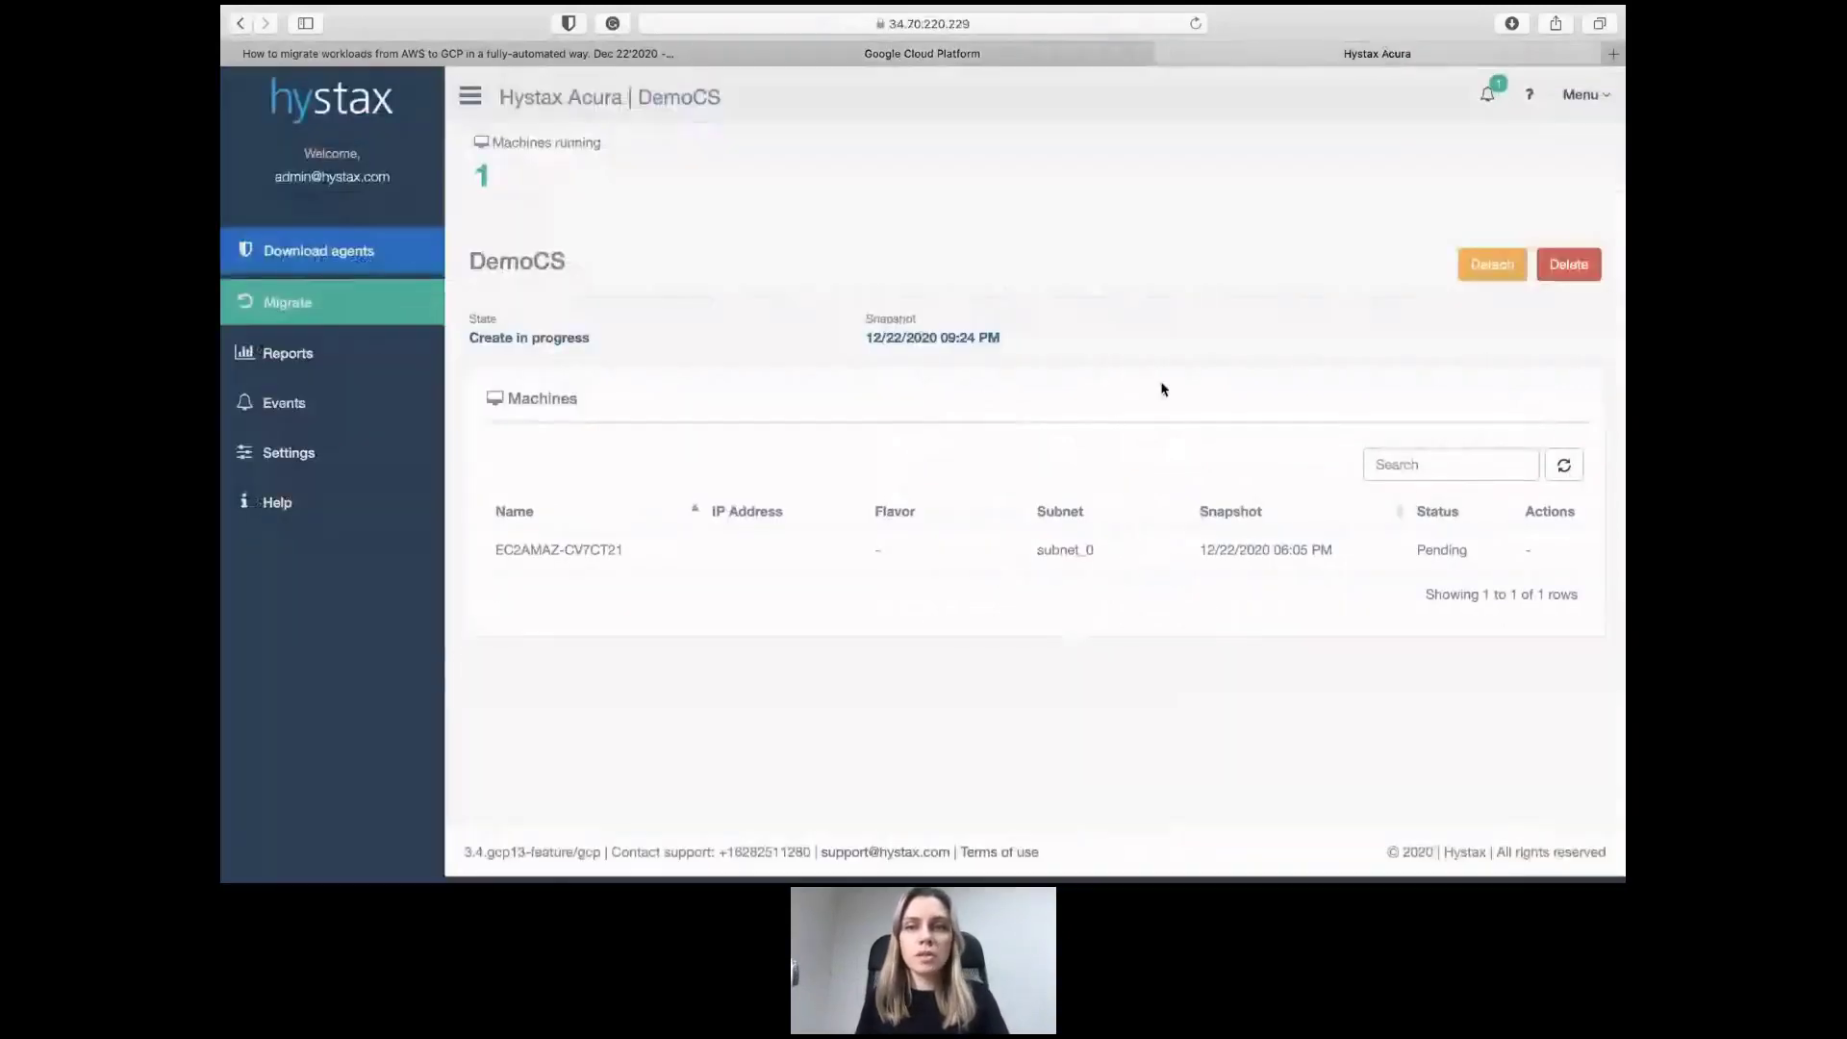
Step: Leave the Google Cloud VM instances page and advance the slideshow to the migration data flow slide
{"action": "left_click", "coordinate": [1073, 55]}
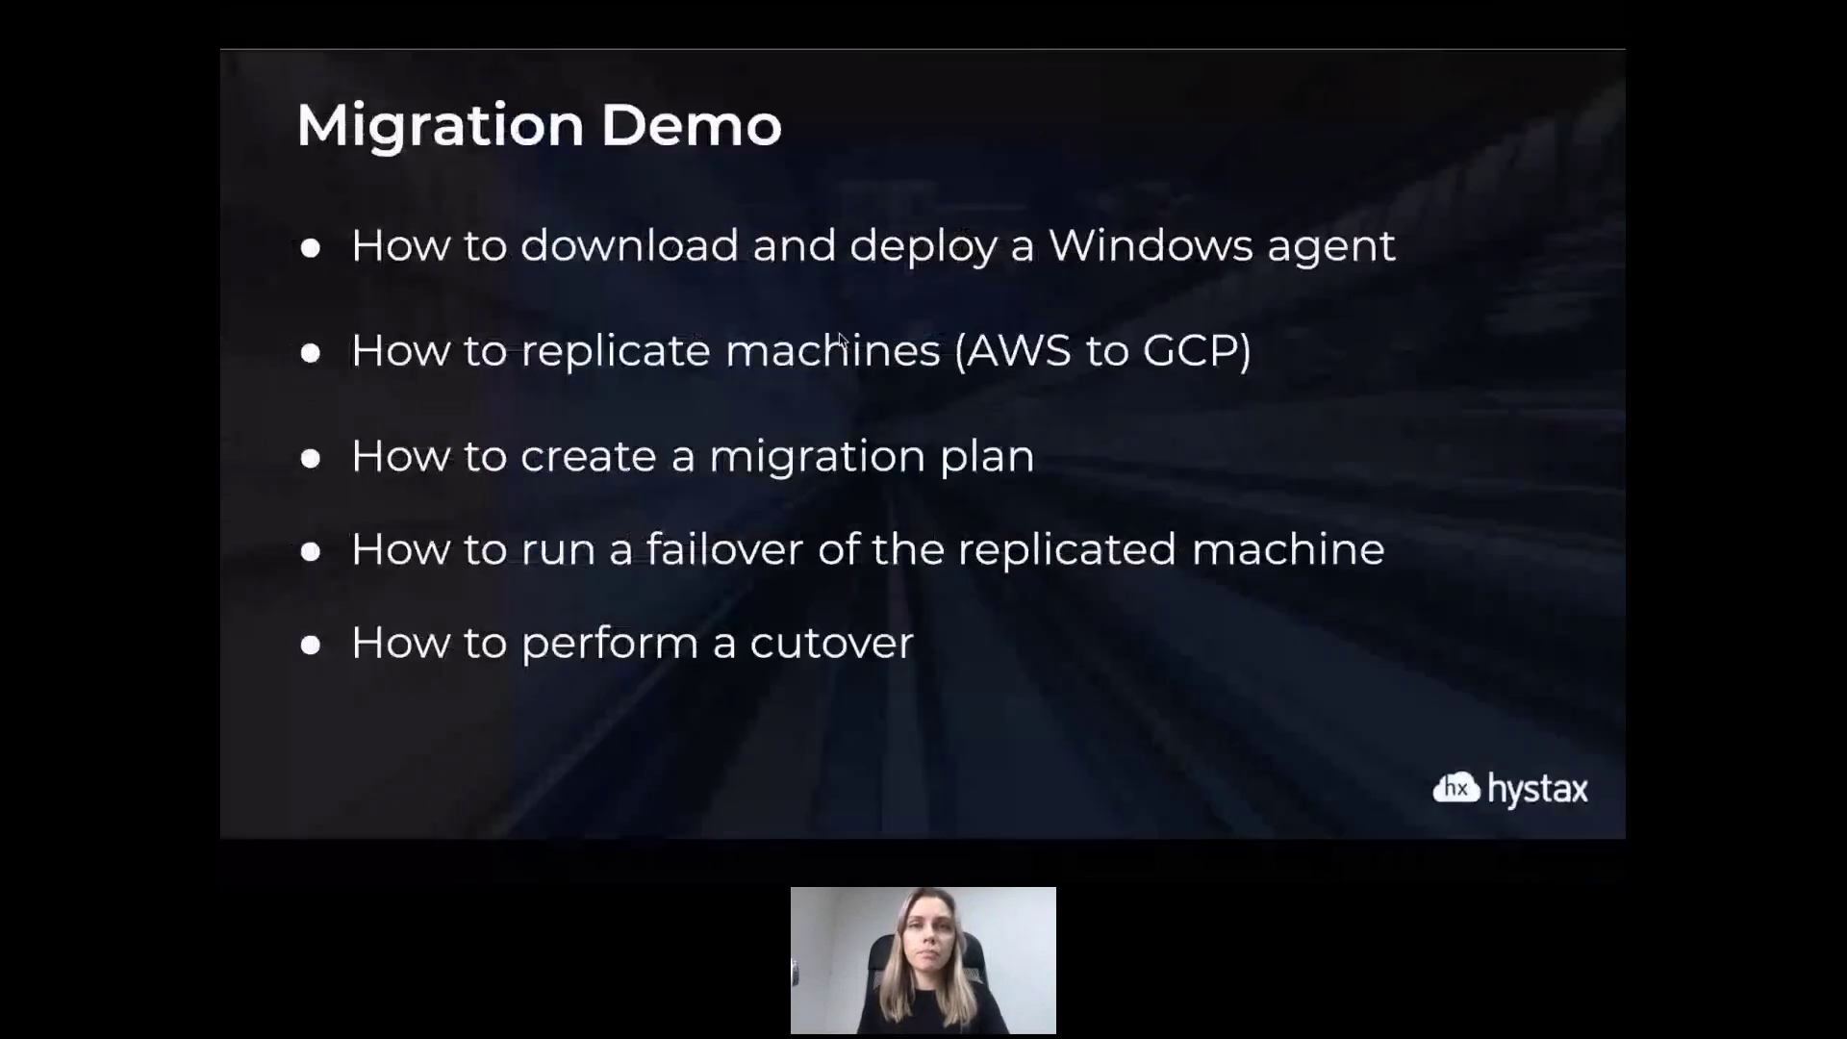
{"action": "key", "text": "Right"}
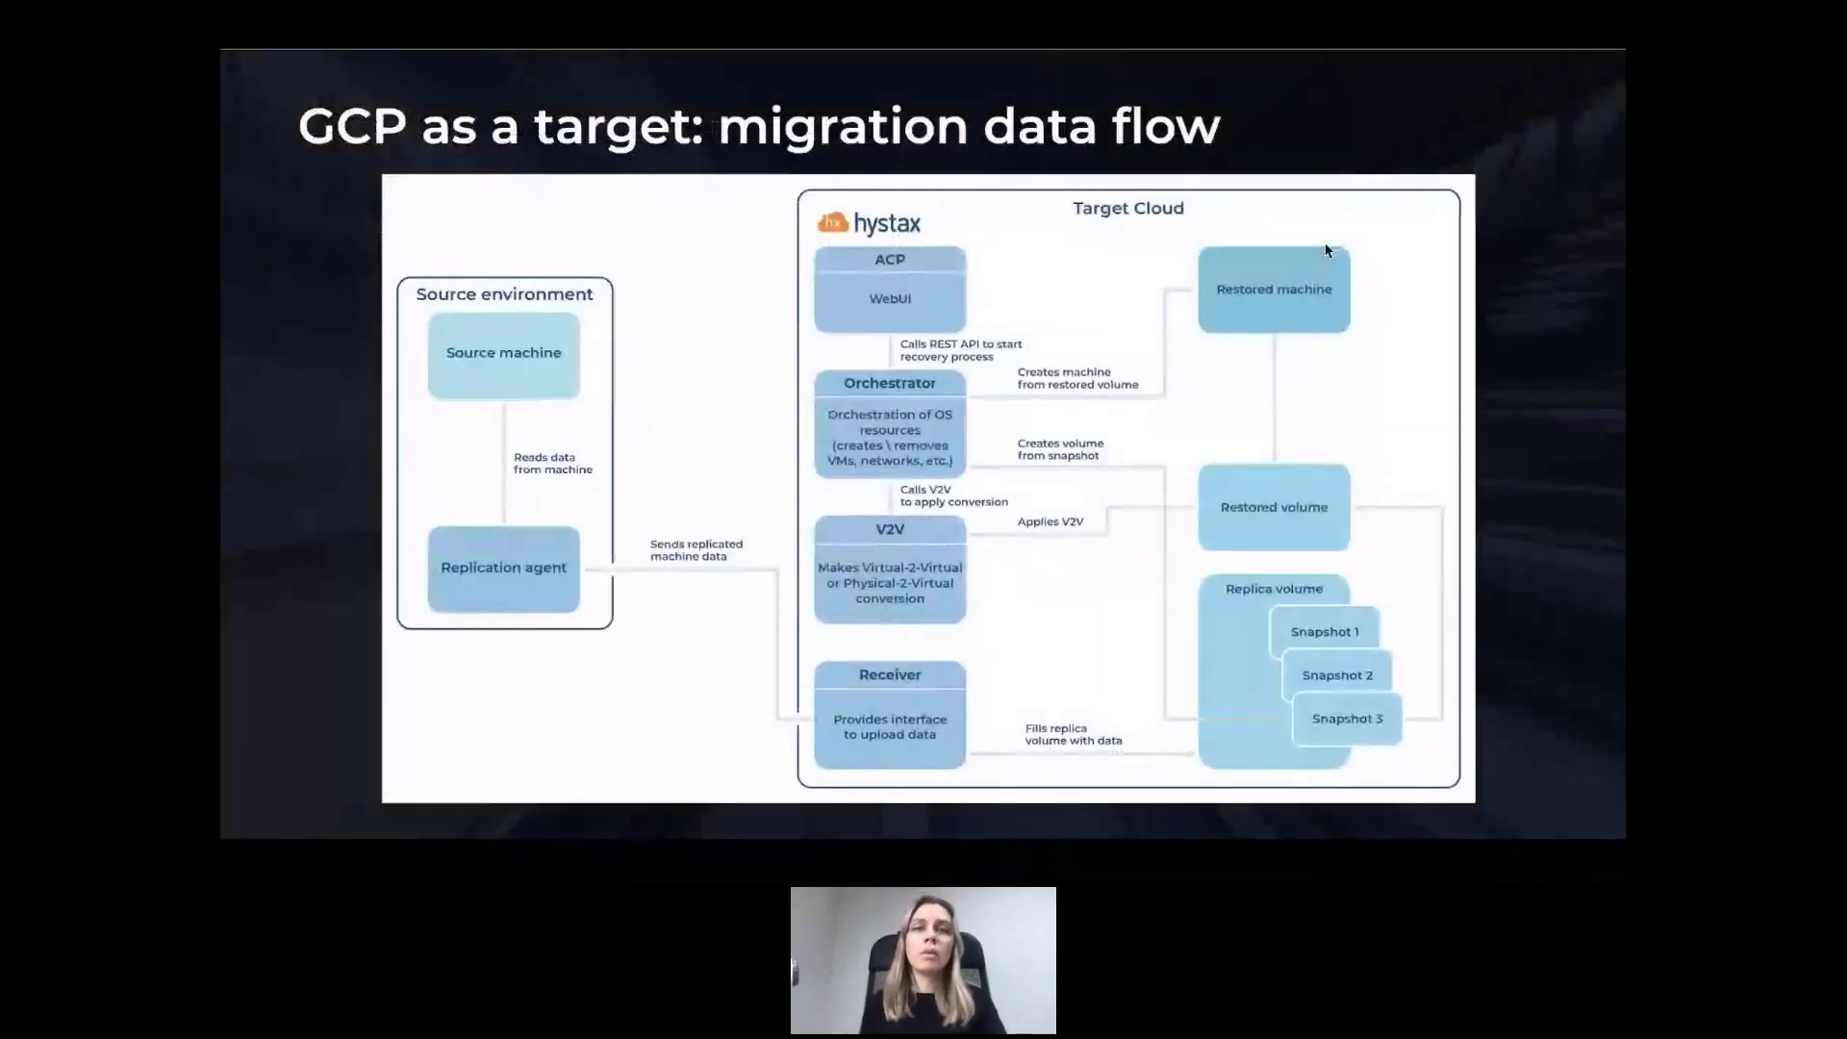
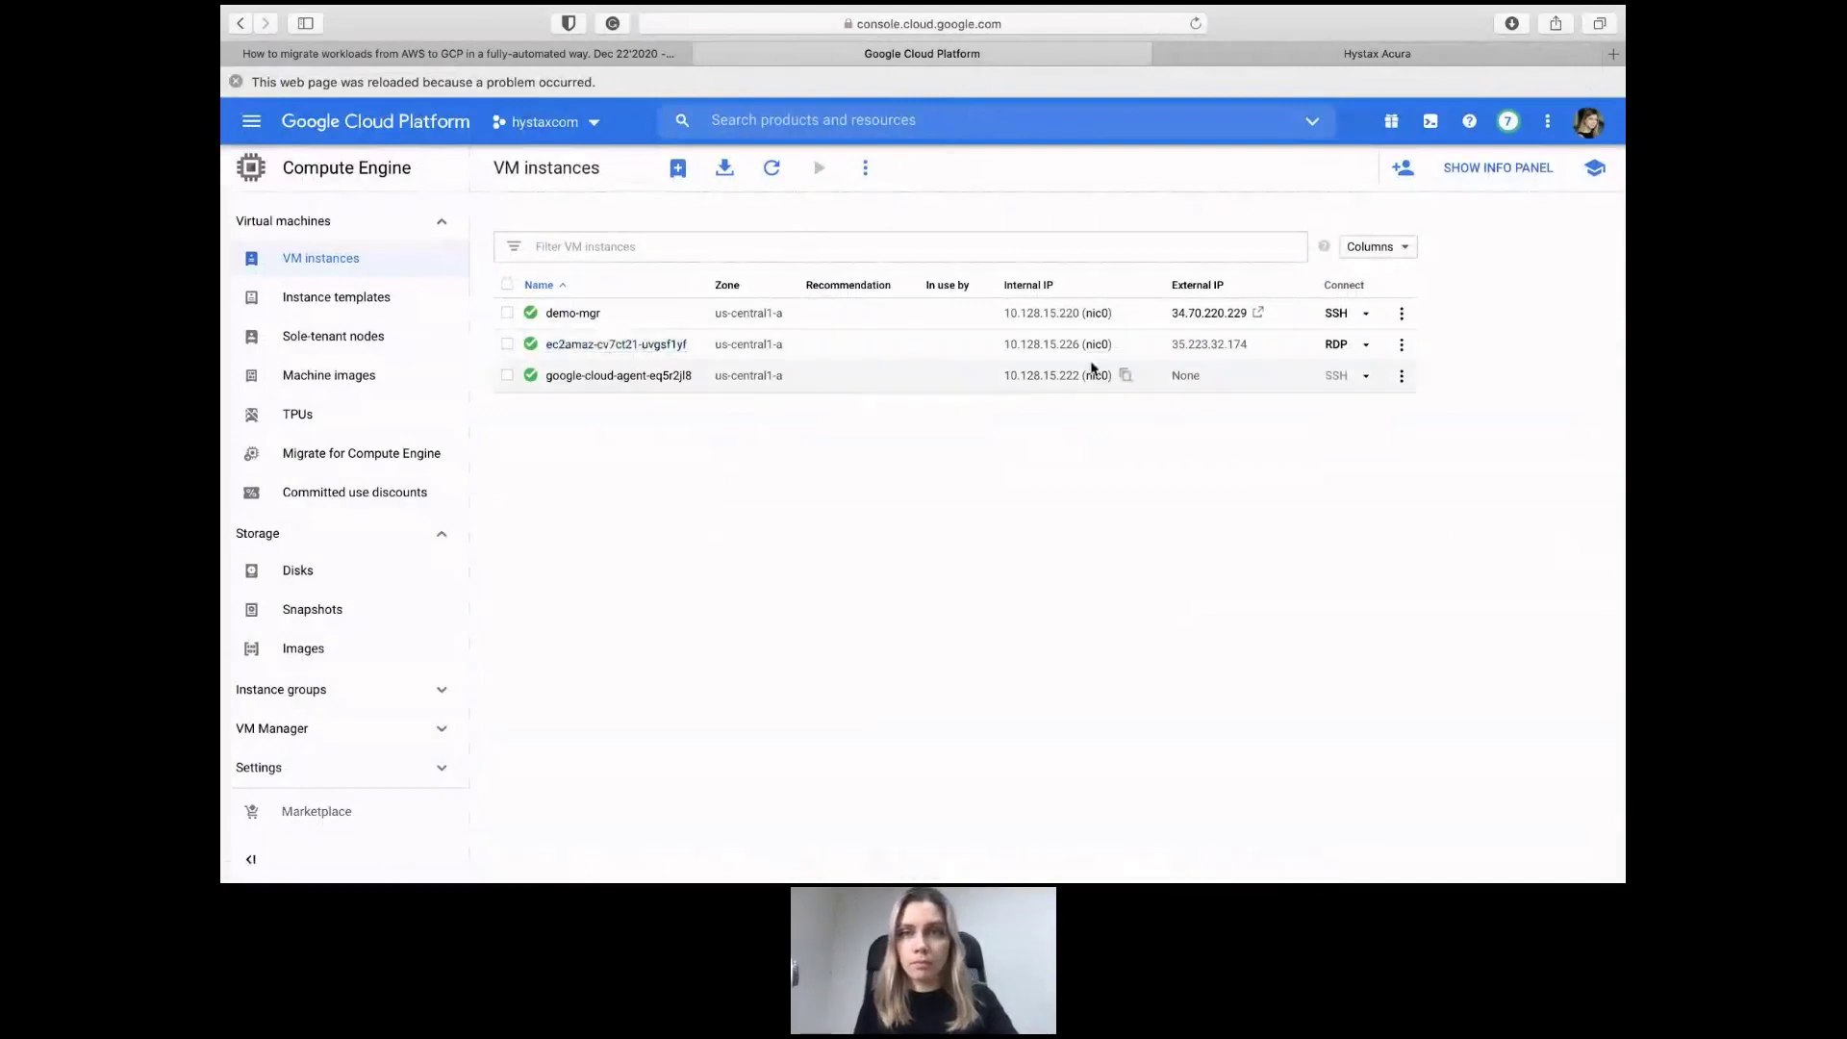
Step: Download the RDP file for the ec2amaz-cv7ct21-uvgsf1yf VM from its RDP dropdown
{"action": "left_click", "coordinate": [1366, 347]}
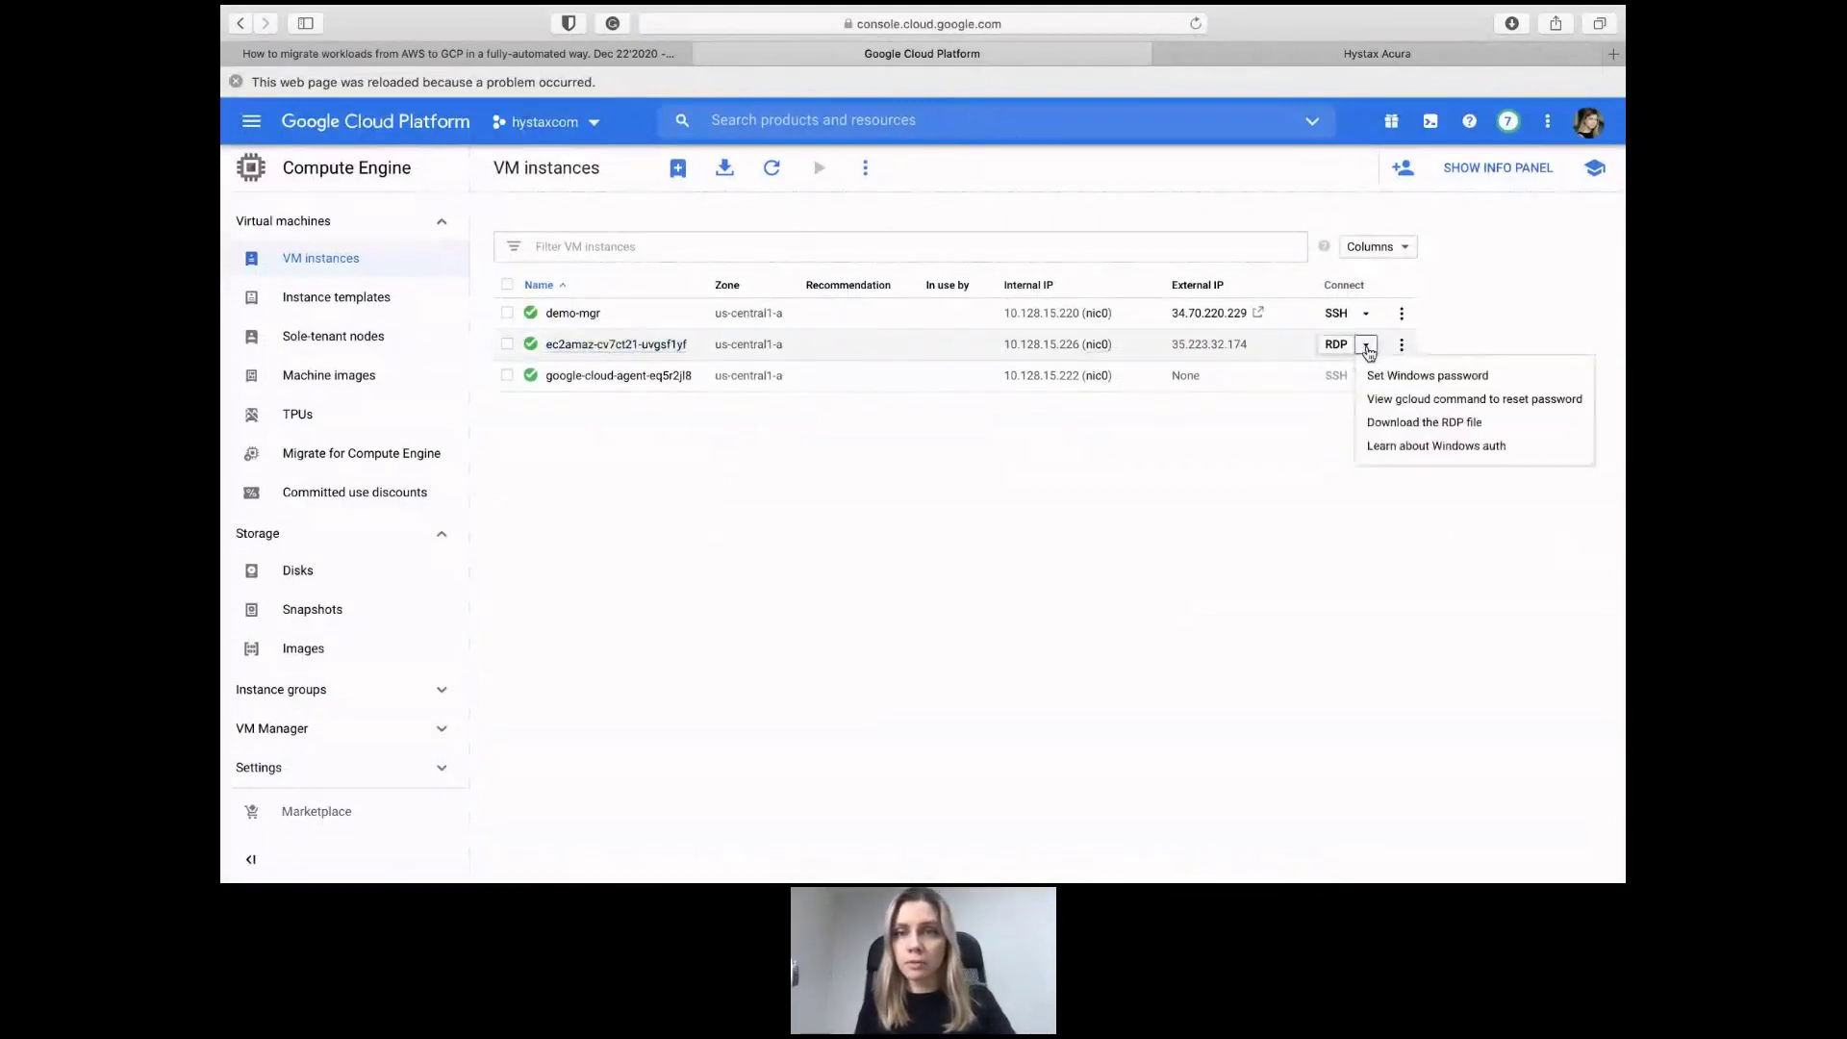
{"action": "left_click", "coordinate": [1381, 424]}
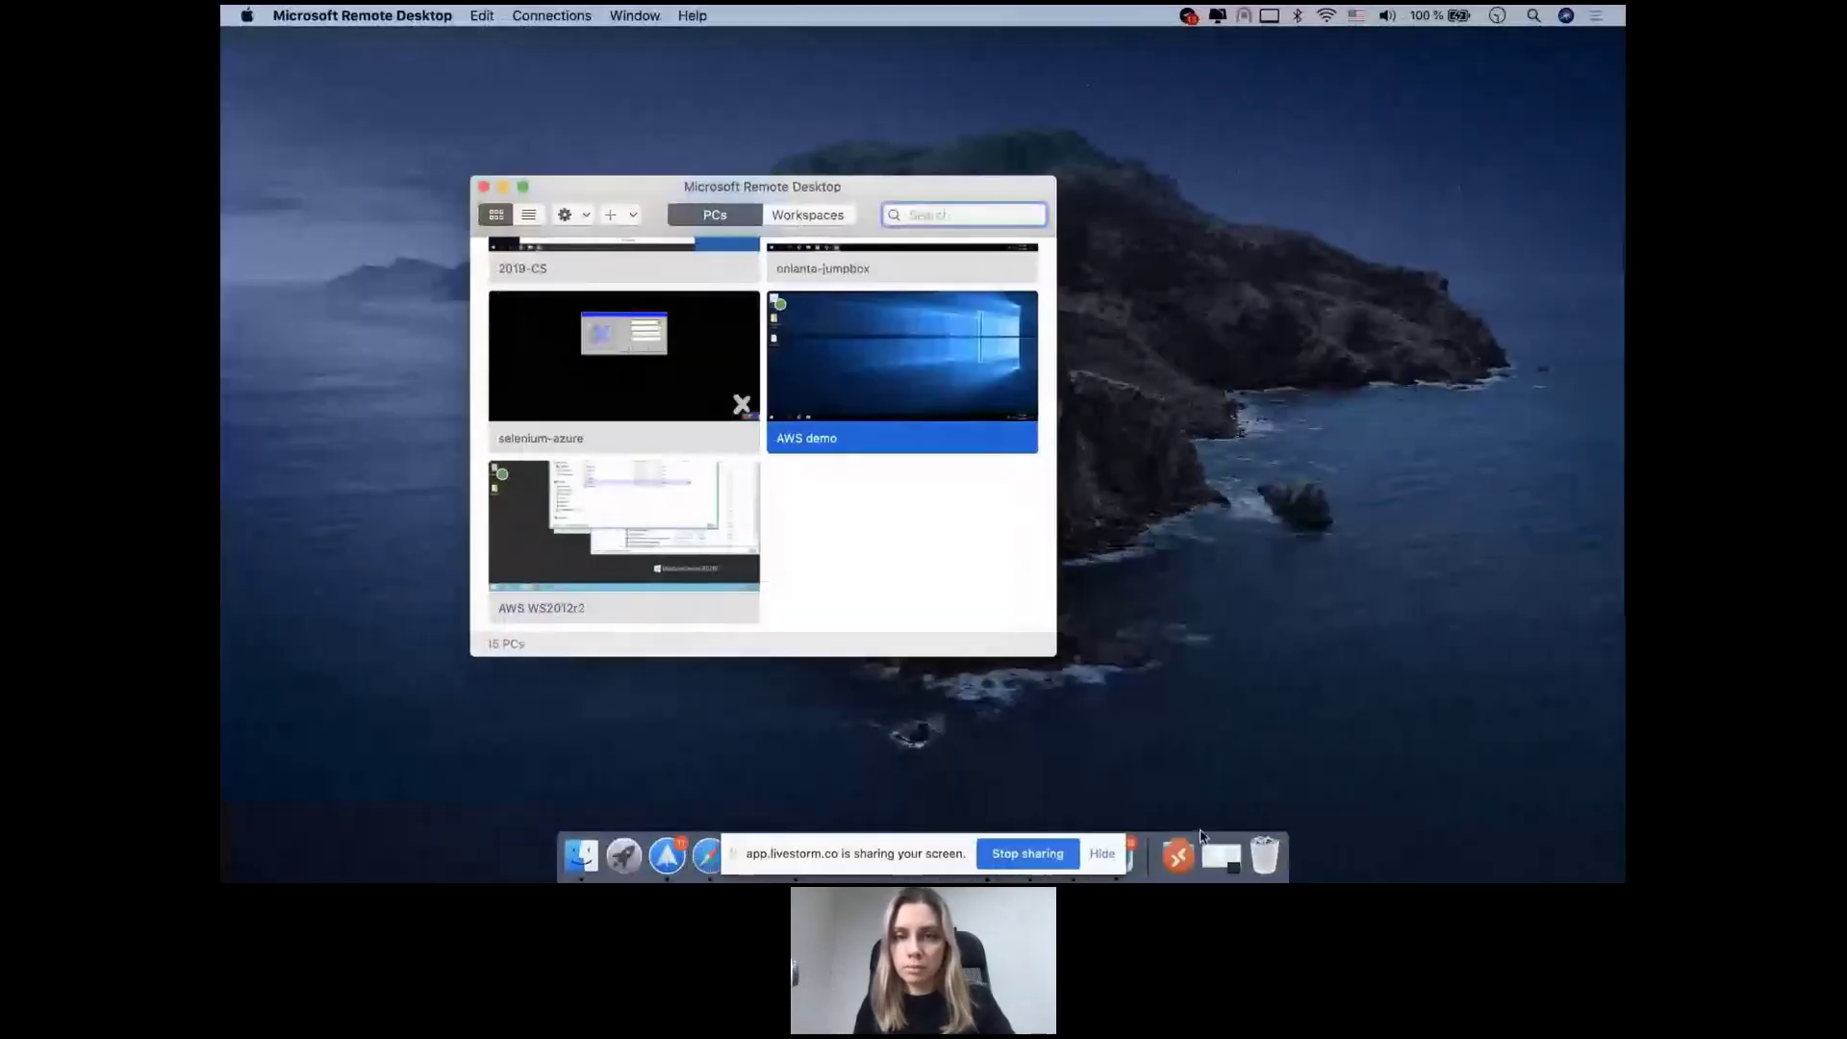
Step: Open the downloaded RDP file and accept the certificate warning
{"action": "left_click", "coordinate": [1198, 847]}
{"action": "left_click", "coordinate": [742, 401]}
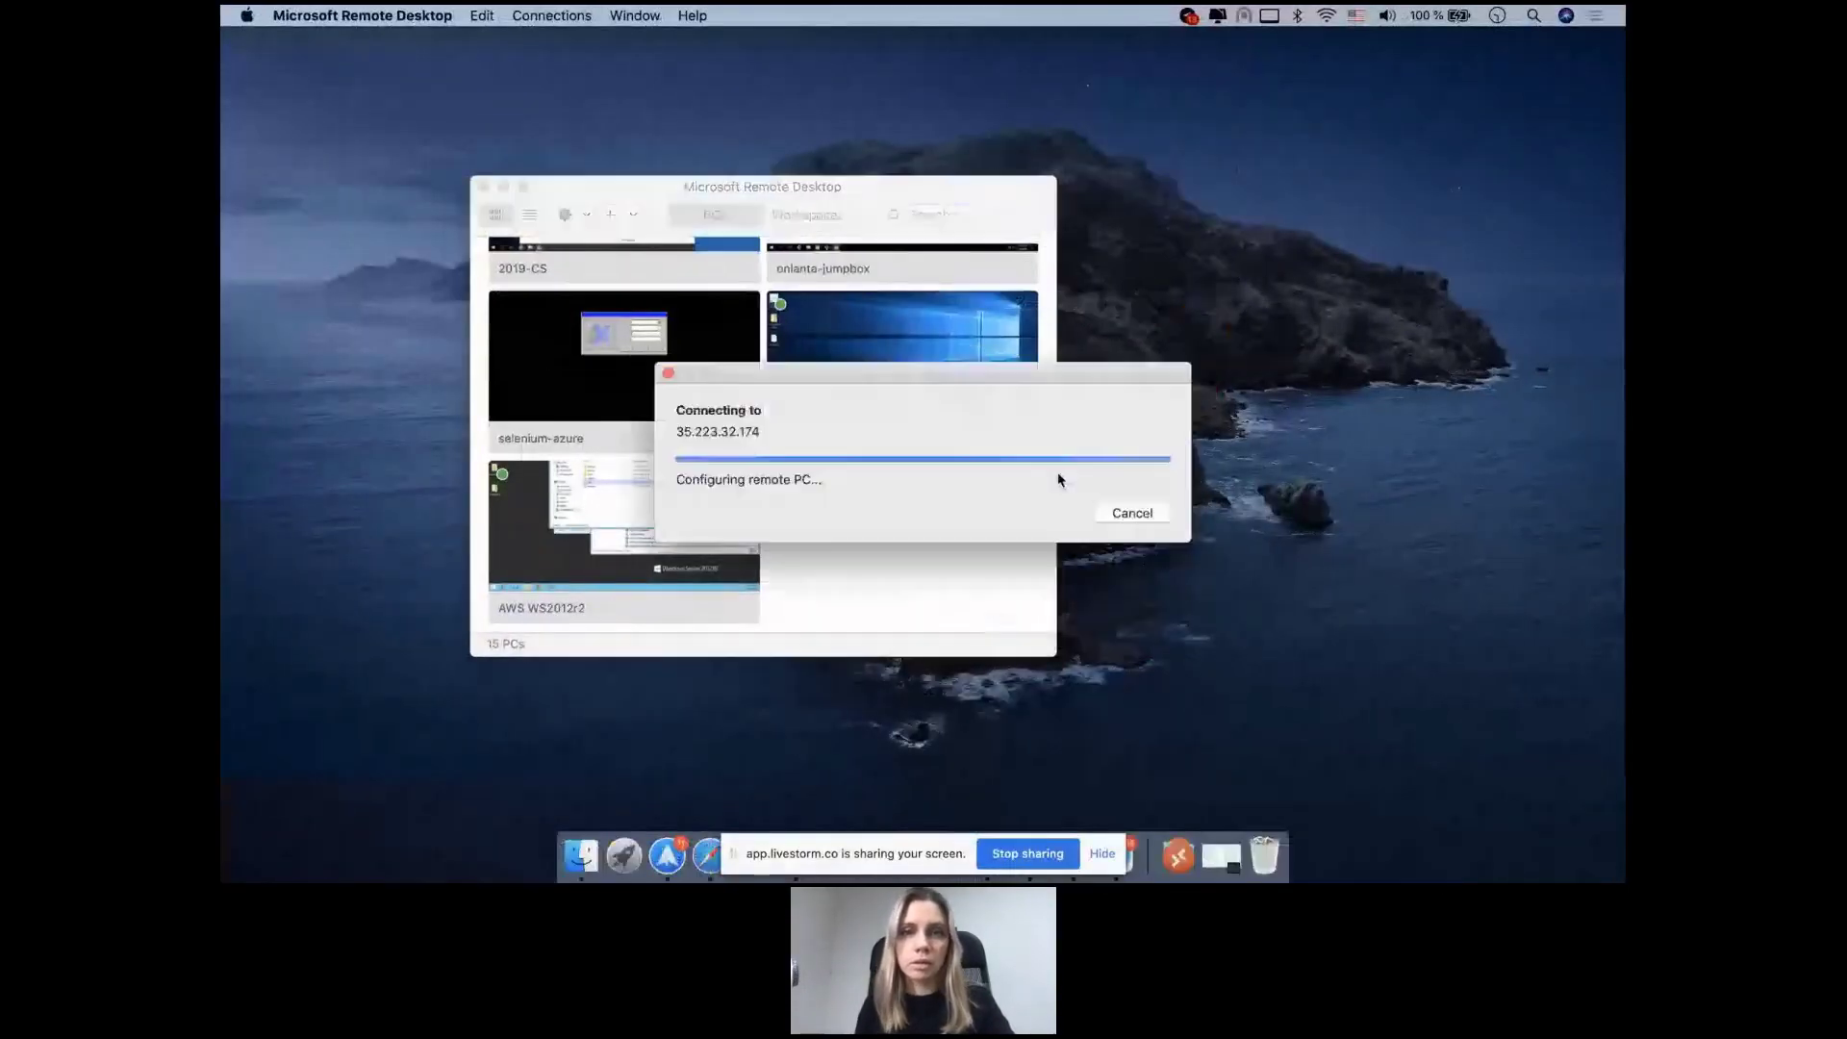
{"action": "left_click", "coordinate": [1153, 524]}
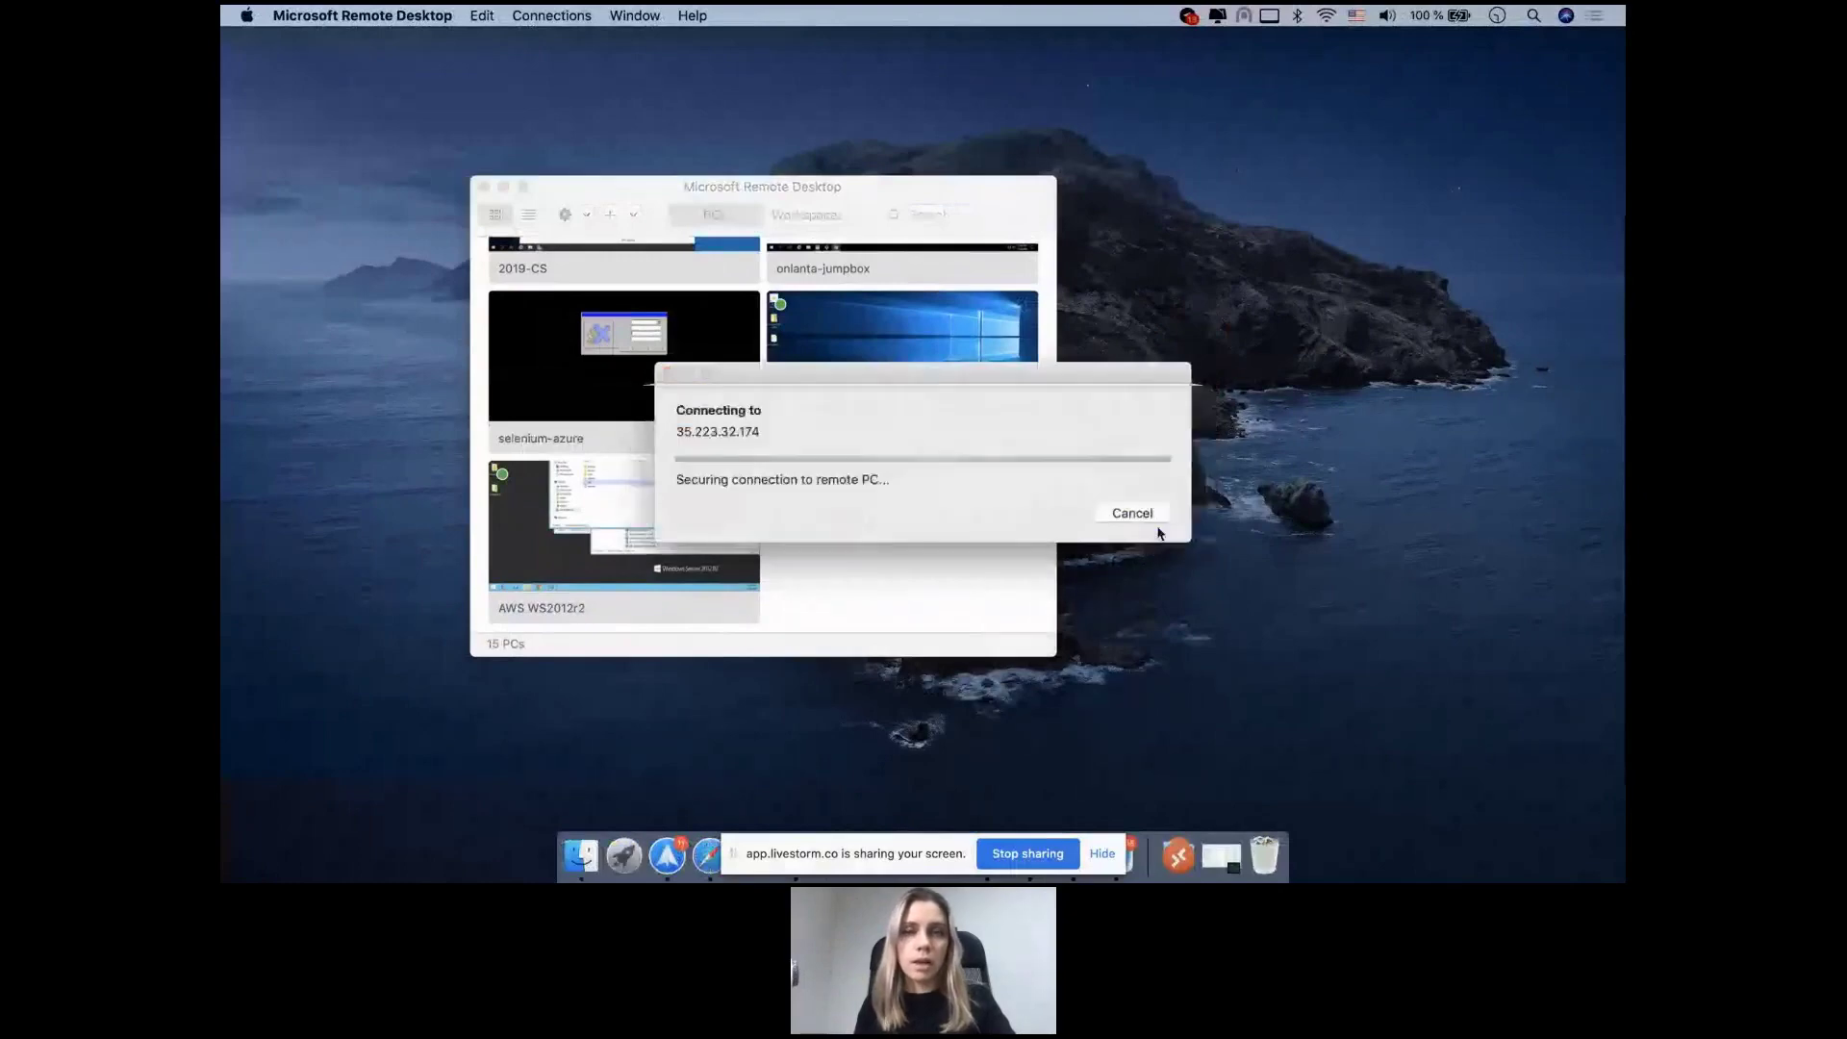
Step: Sign in as Administrator with the account password and continue to the remote desktop
{"action": "left_click", "coordinate": [892, 500]}
{"action": "type", "text": "Admin"}
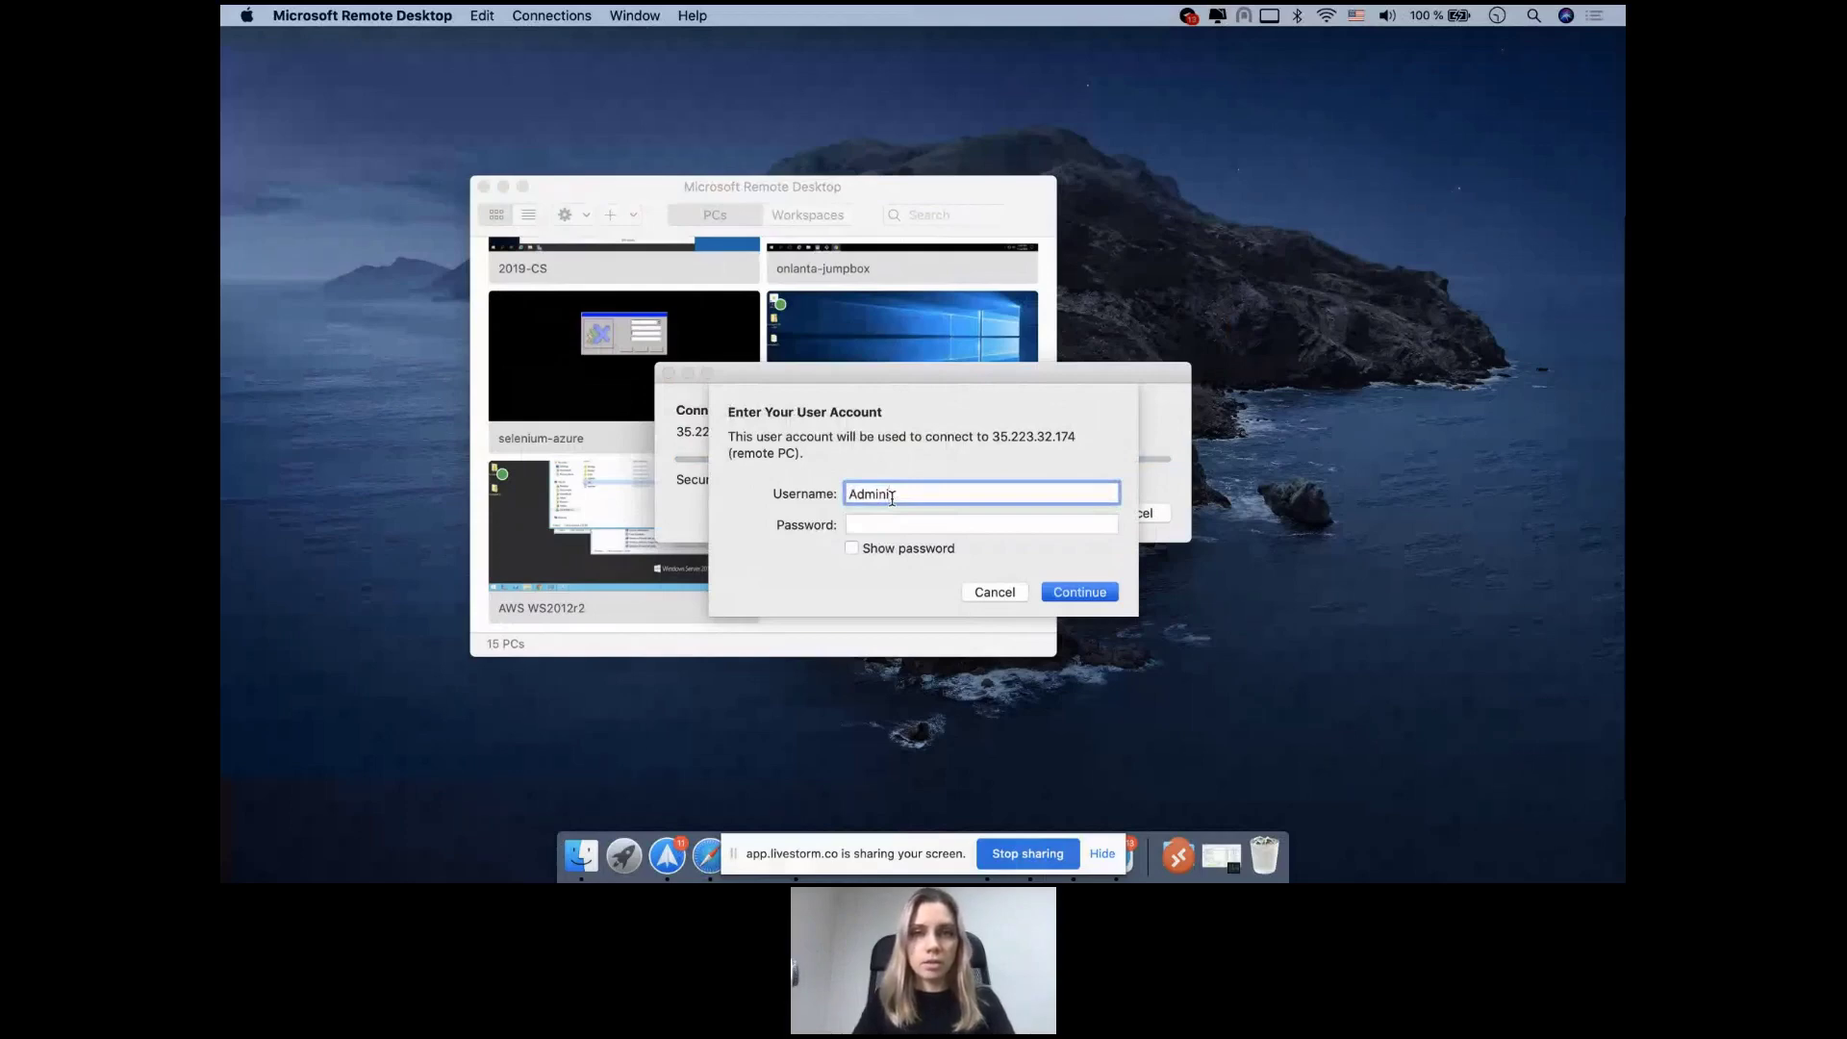
{"action": "type", "text": "istrator"}
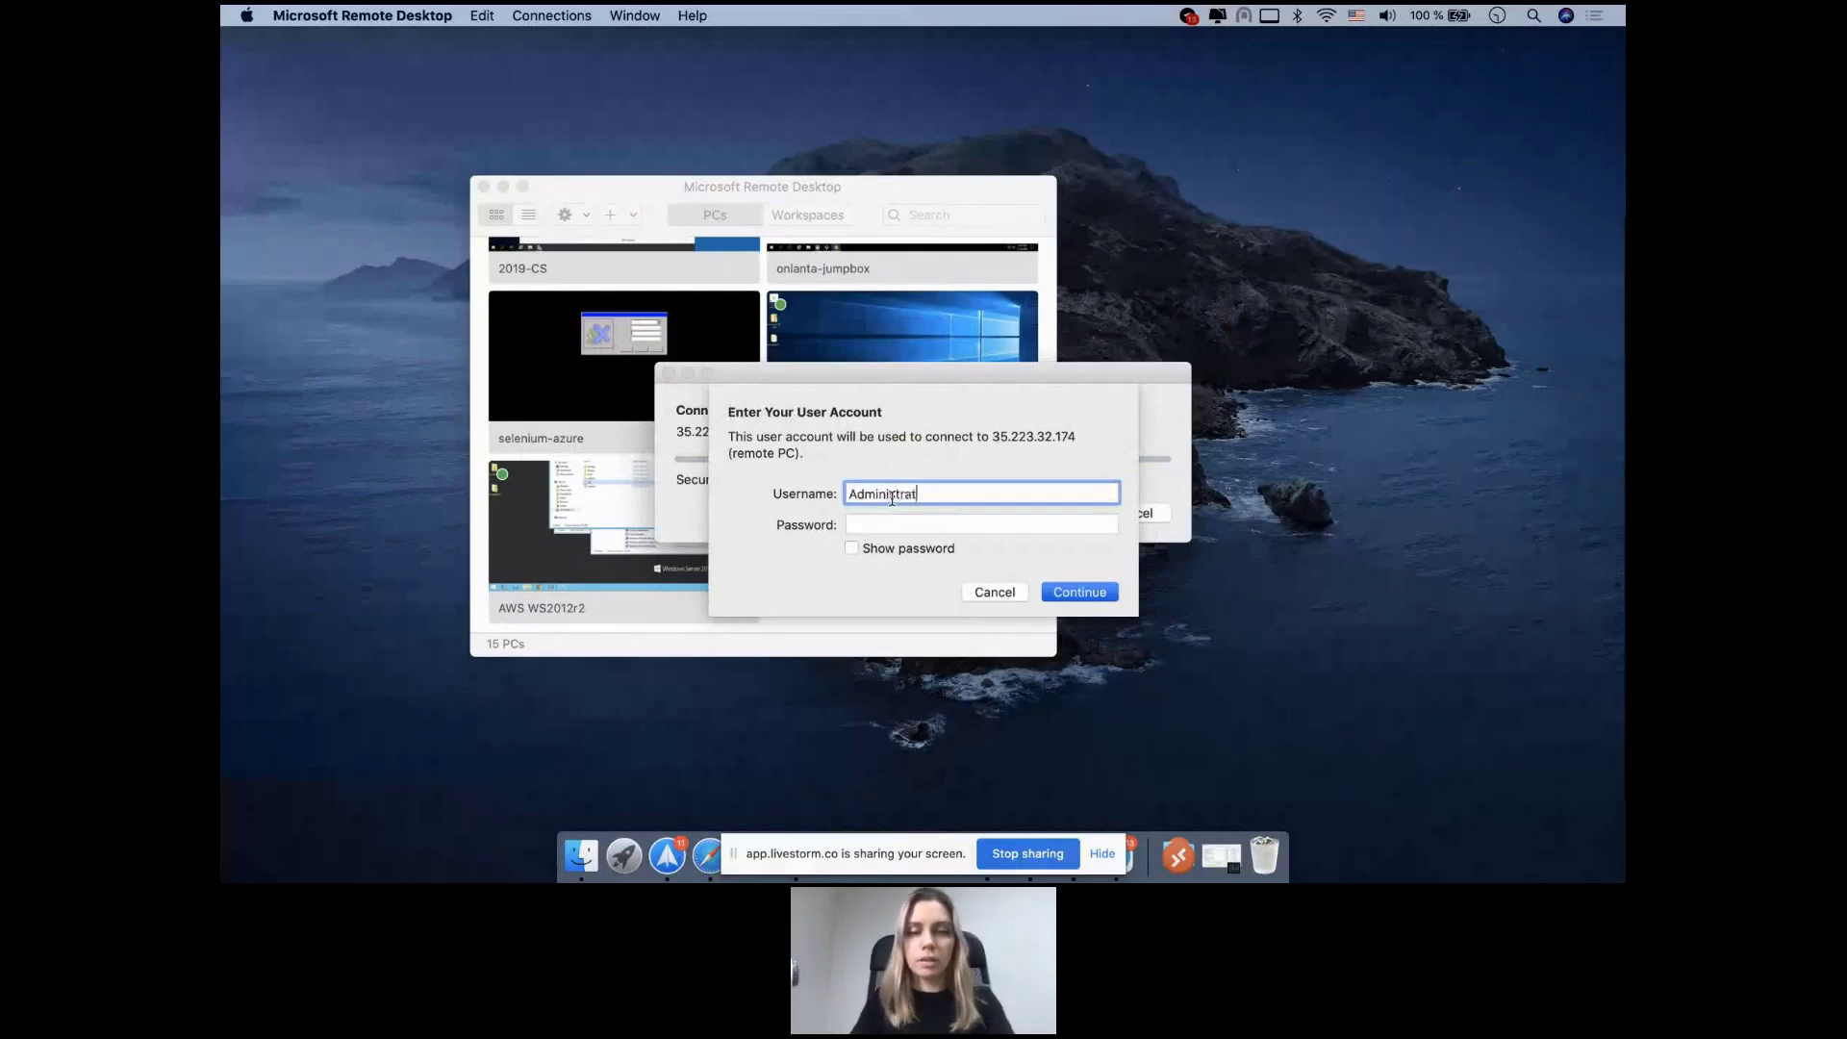
{"action": "key", "text": "Tab"}
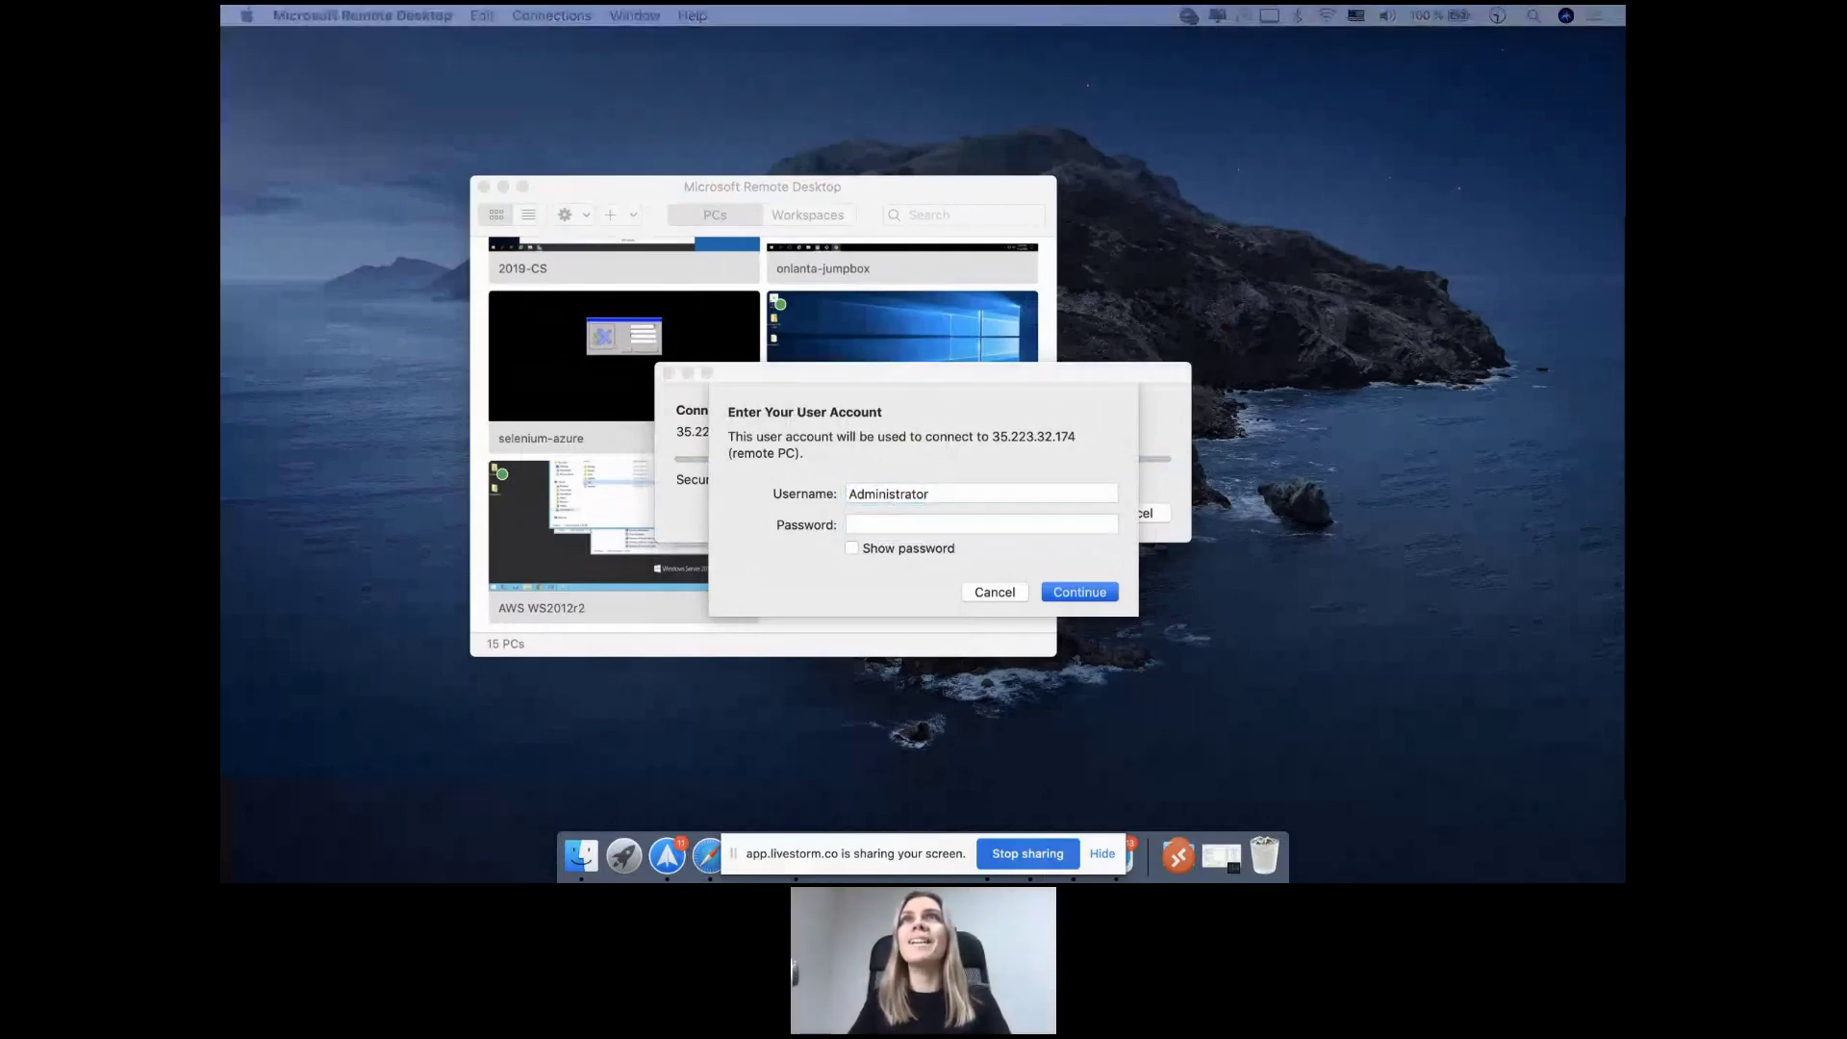
{"action": "left_click", "coordinate": [910, 527]}
{"action": "key", "text": "super+v"}
{"action": "left_click", "coordinate": [1080, 591]}
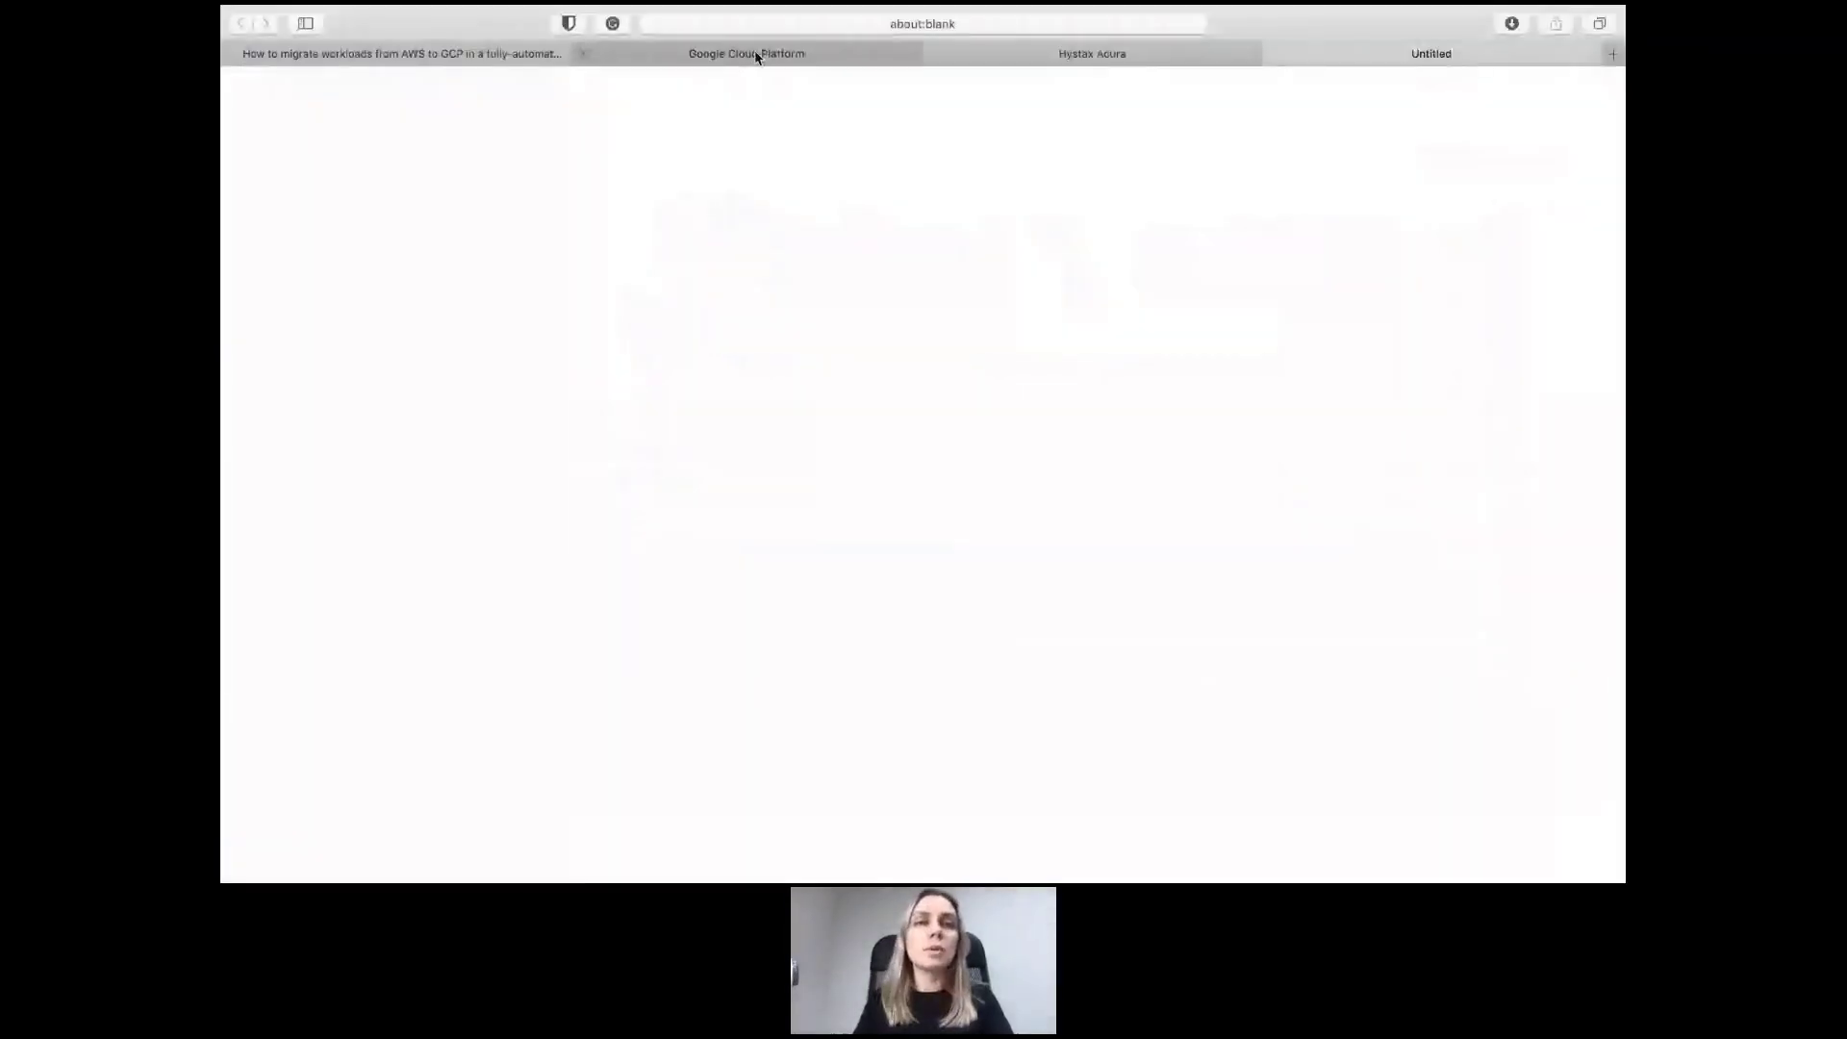
Step: View the remote Windows session and migration data flow slide, then return to the GCP VM list
{"action": "left_click", "coordinate": [758, 54]}
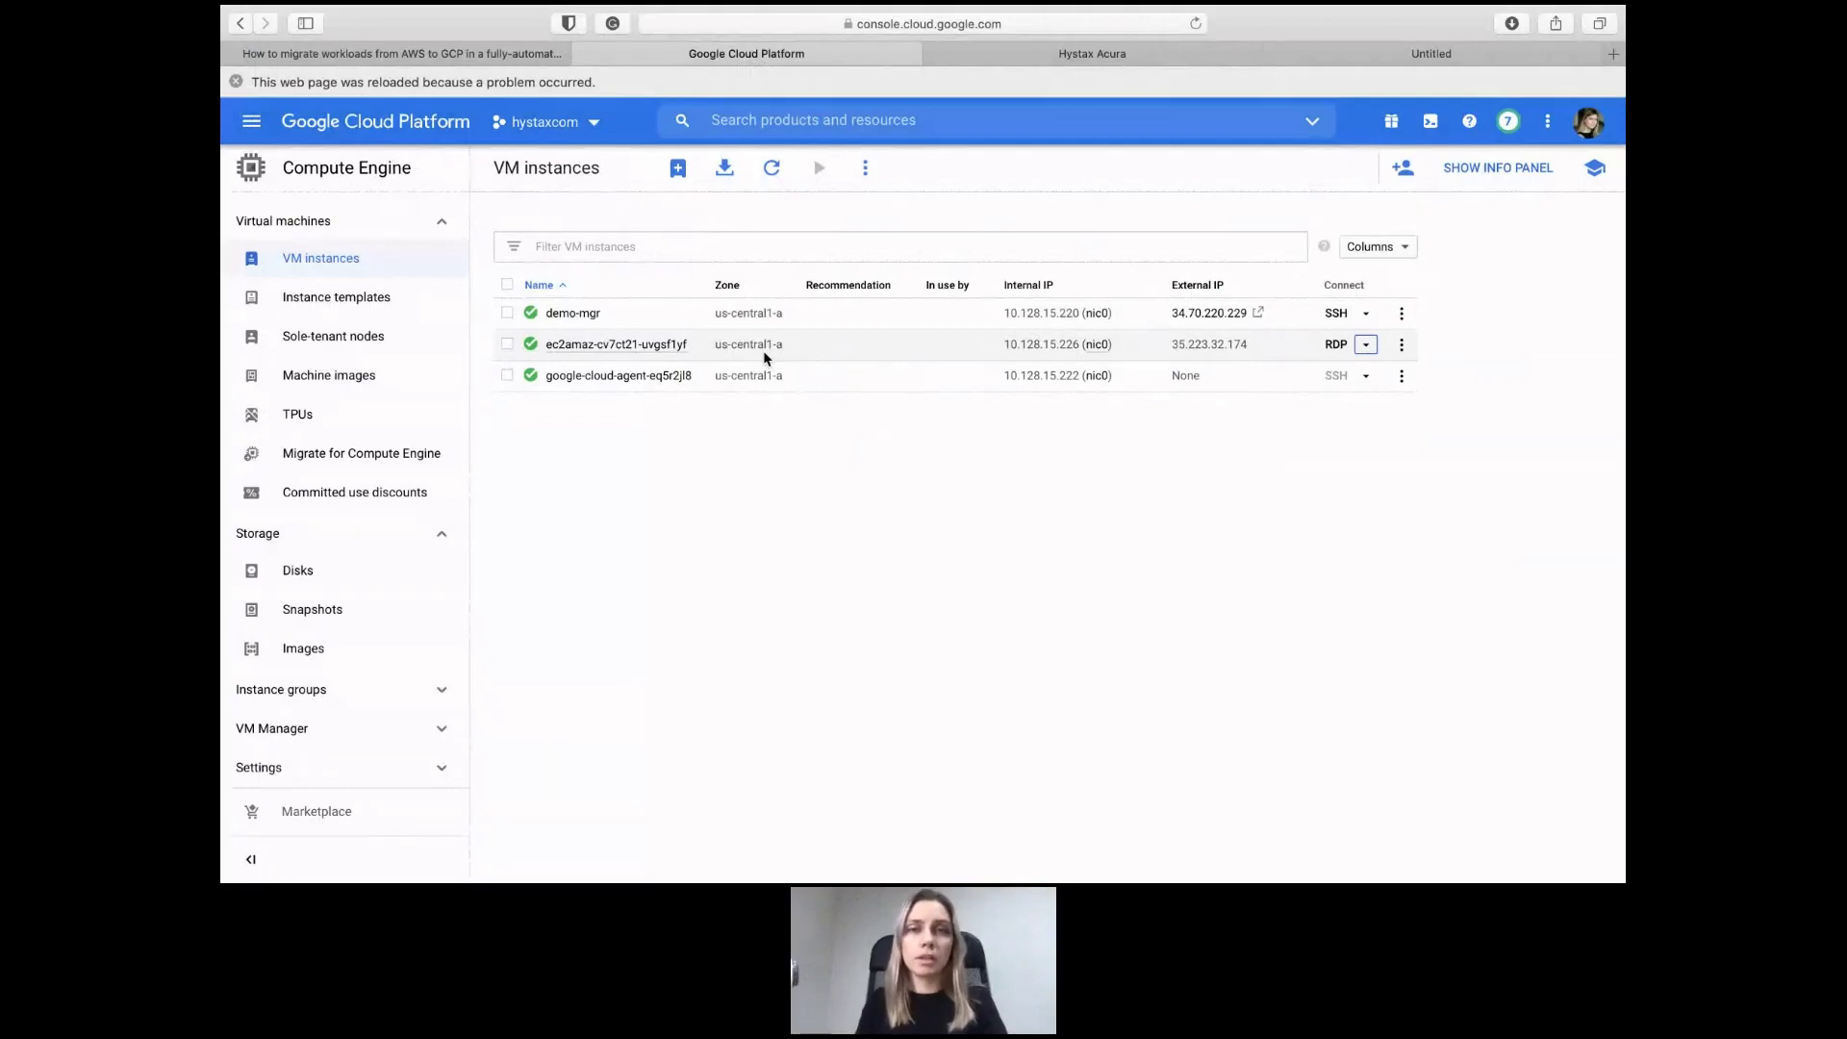
{"action": "key", "text": "ctrl+Left"}
{"action": "key", "text": "ctrl+Left"}
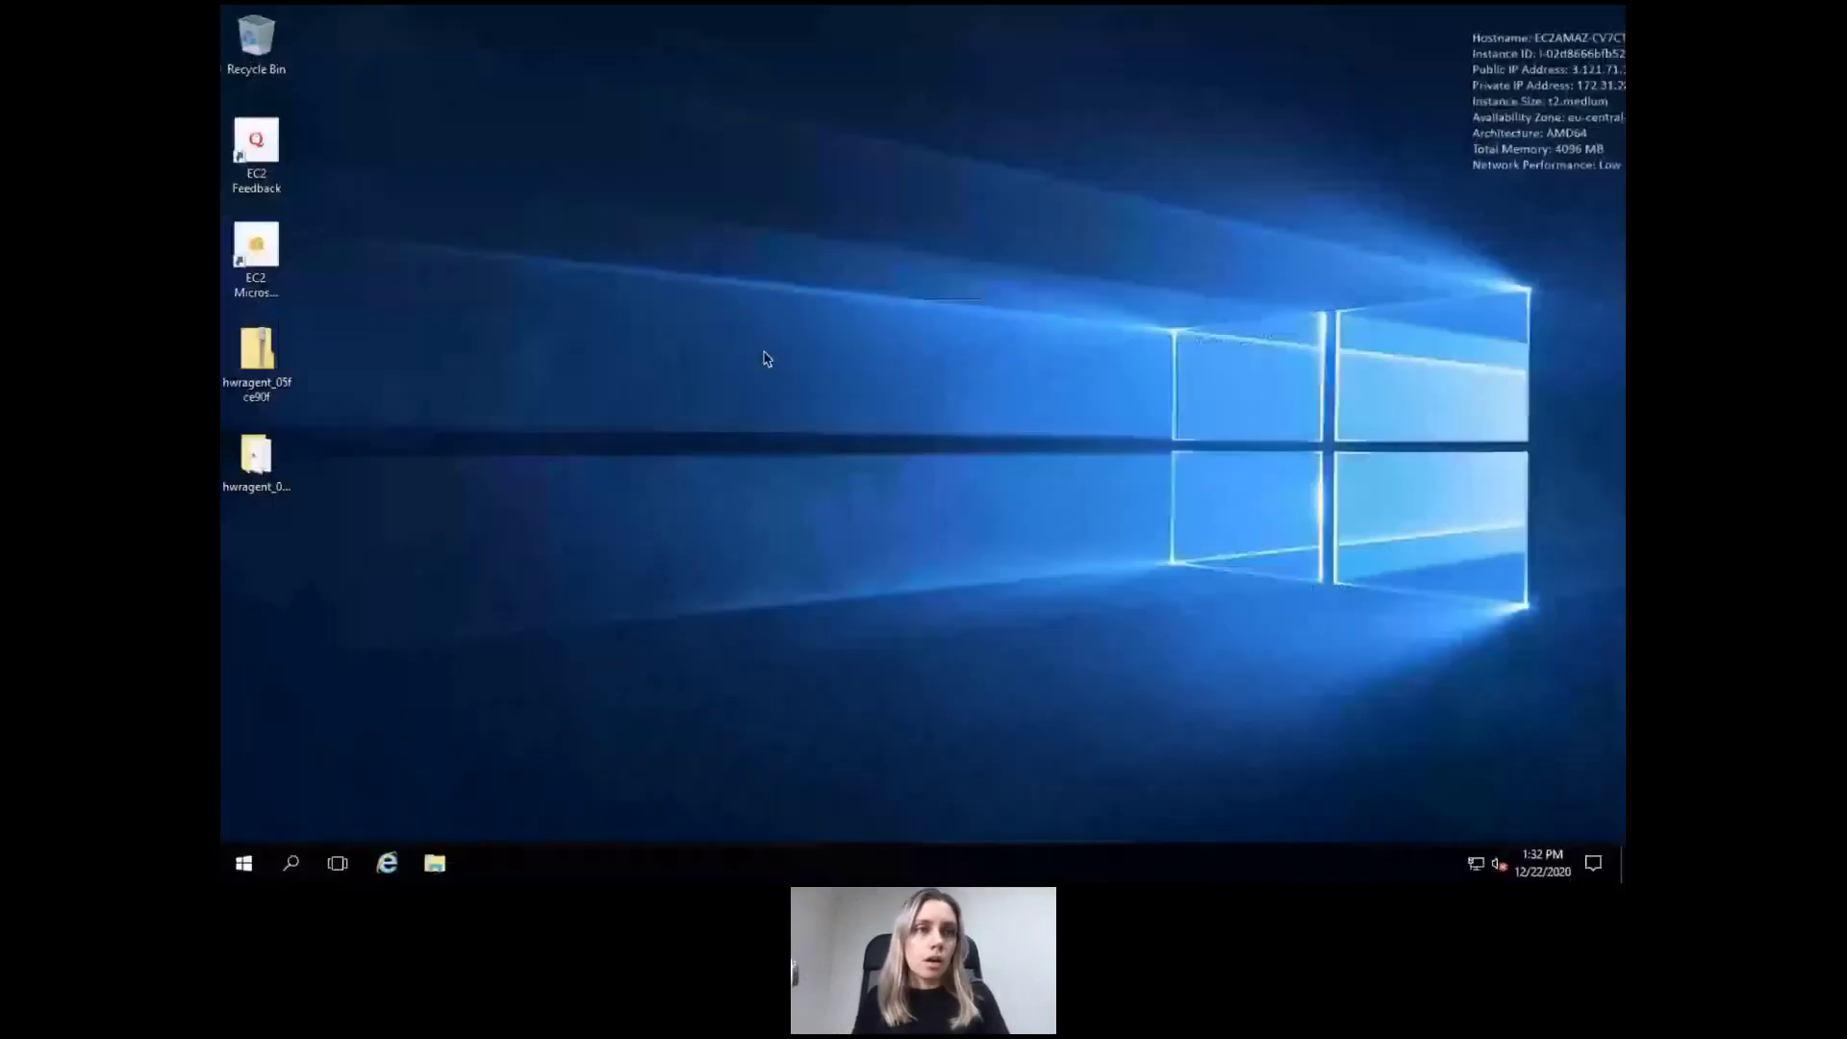
{"action": "key", "text": "ctrl+Left"}
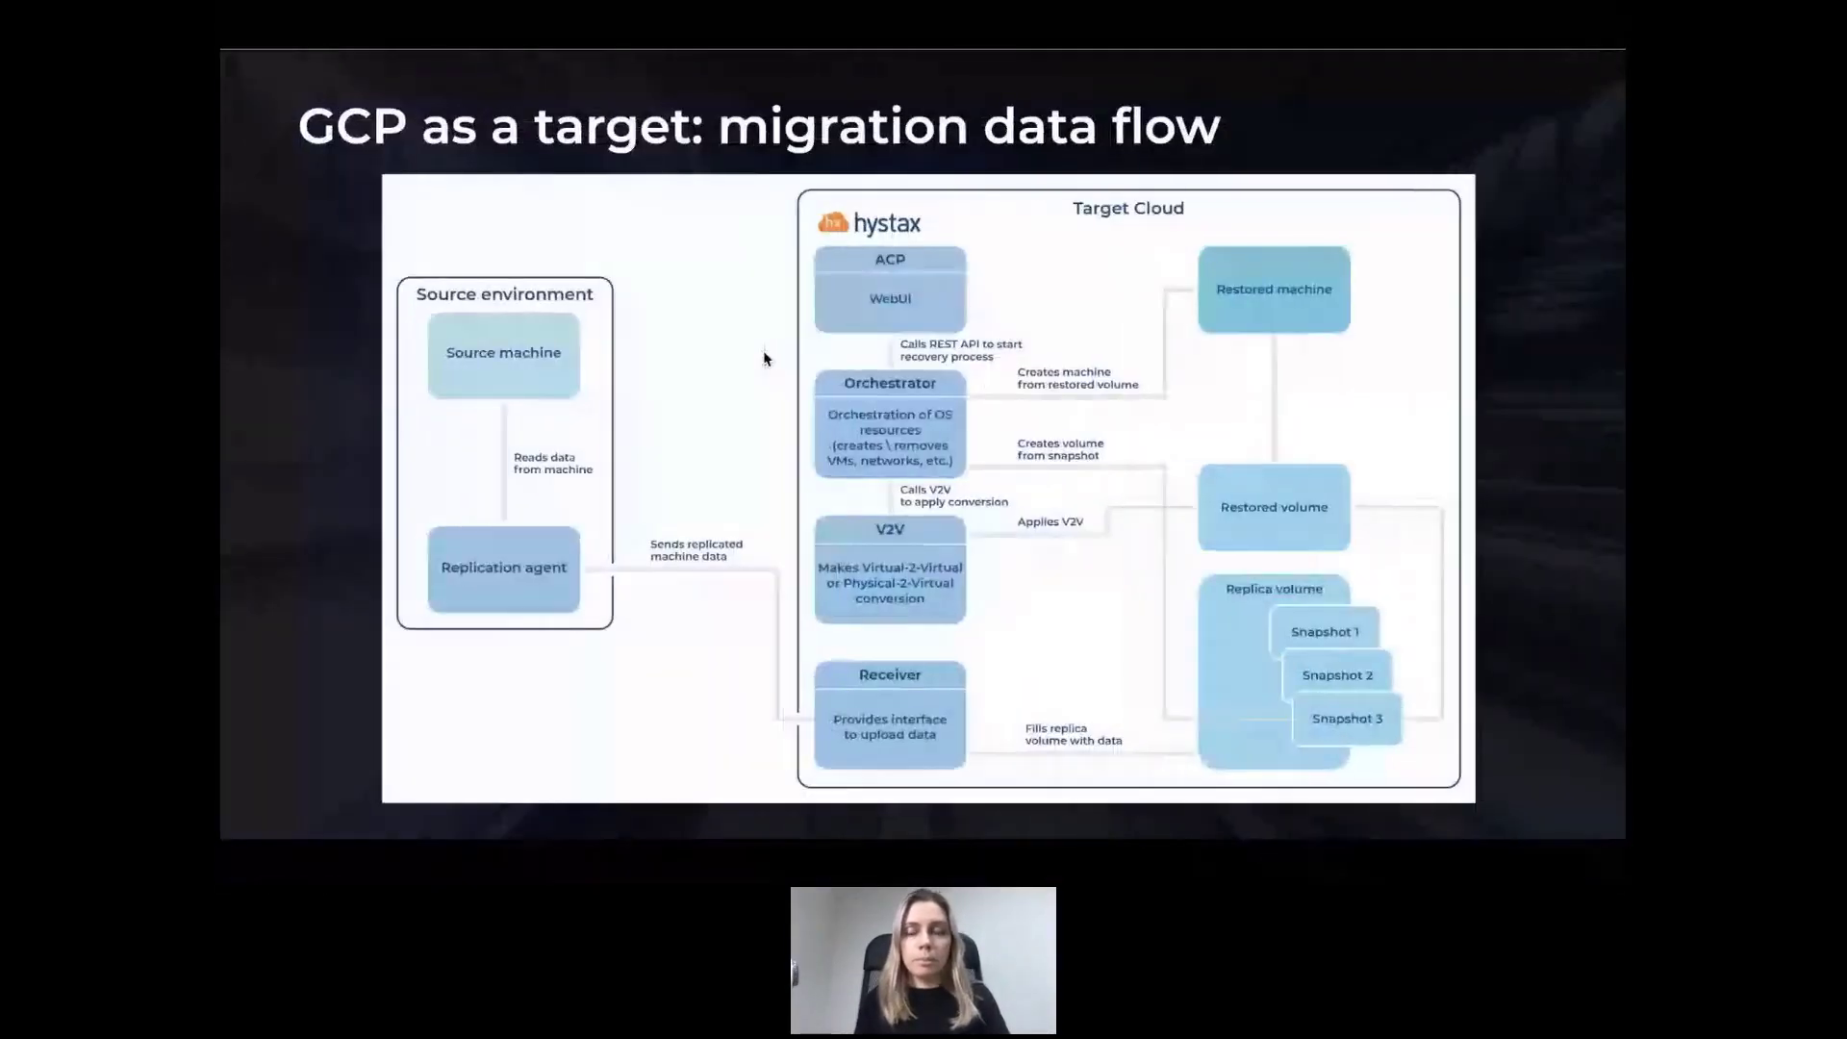
{"action": "key", "text": "ctrl+Right"}
{"action": "key", "text": "ctrl+Right"}
{"action": "key", "text": "ctrl+Right"}
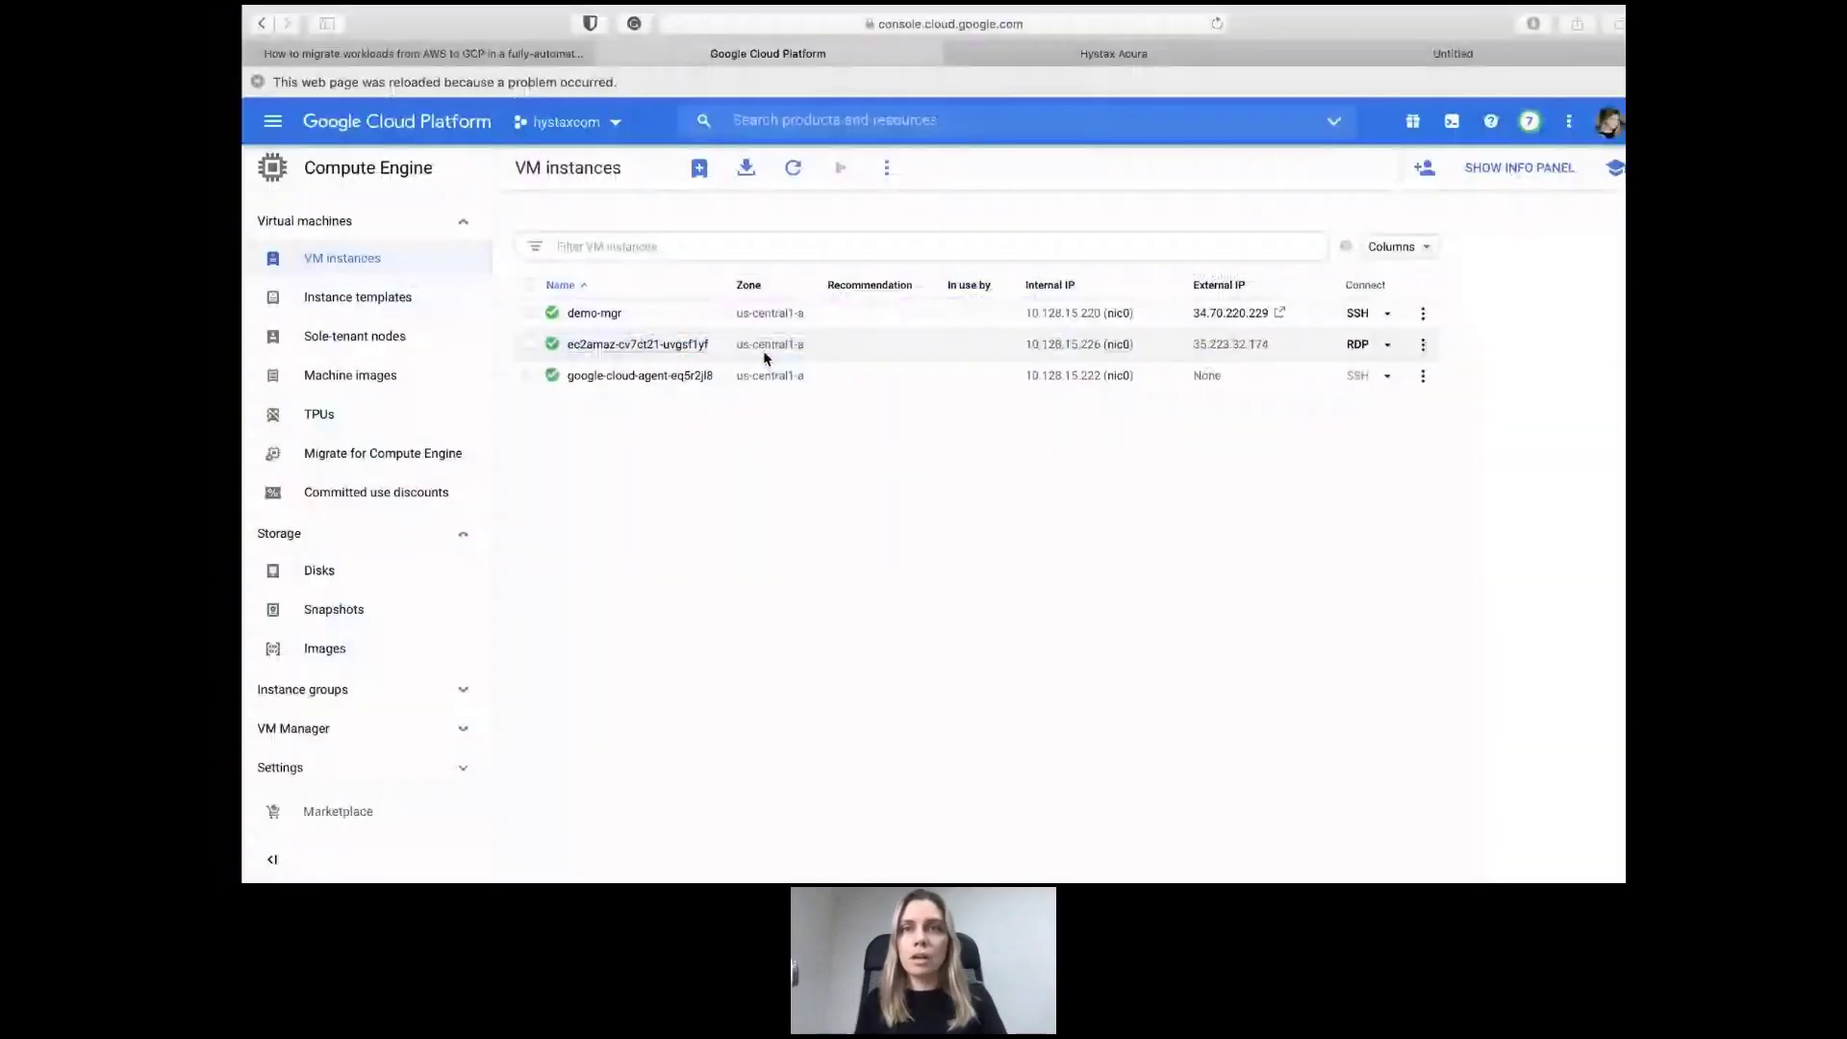
Step: Scroll the Hystax Acura Migrate dashboard to the DemoCS cloud site and EC2AMAZ-CV7CT21 plan
{"action": "left_click", "coordinate": [1145, 54]}
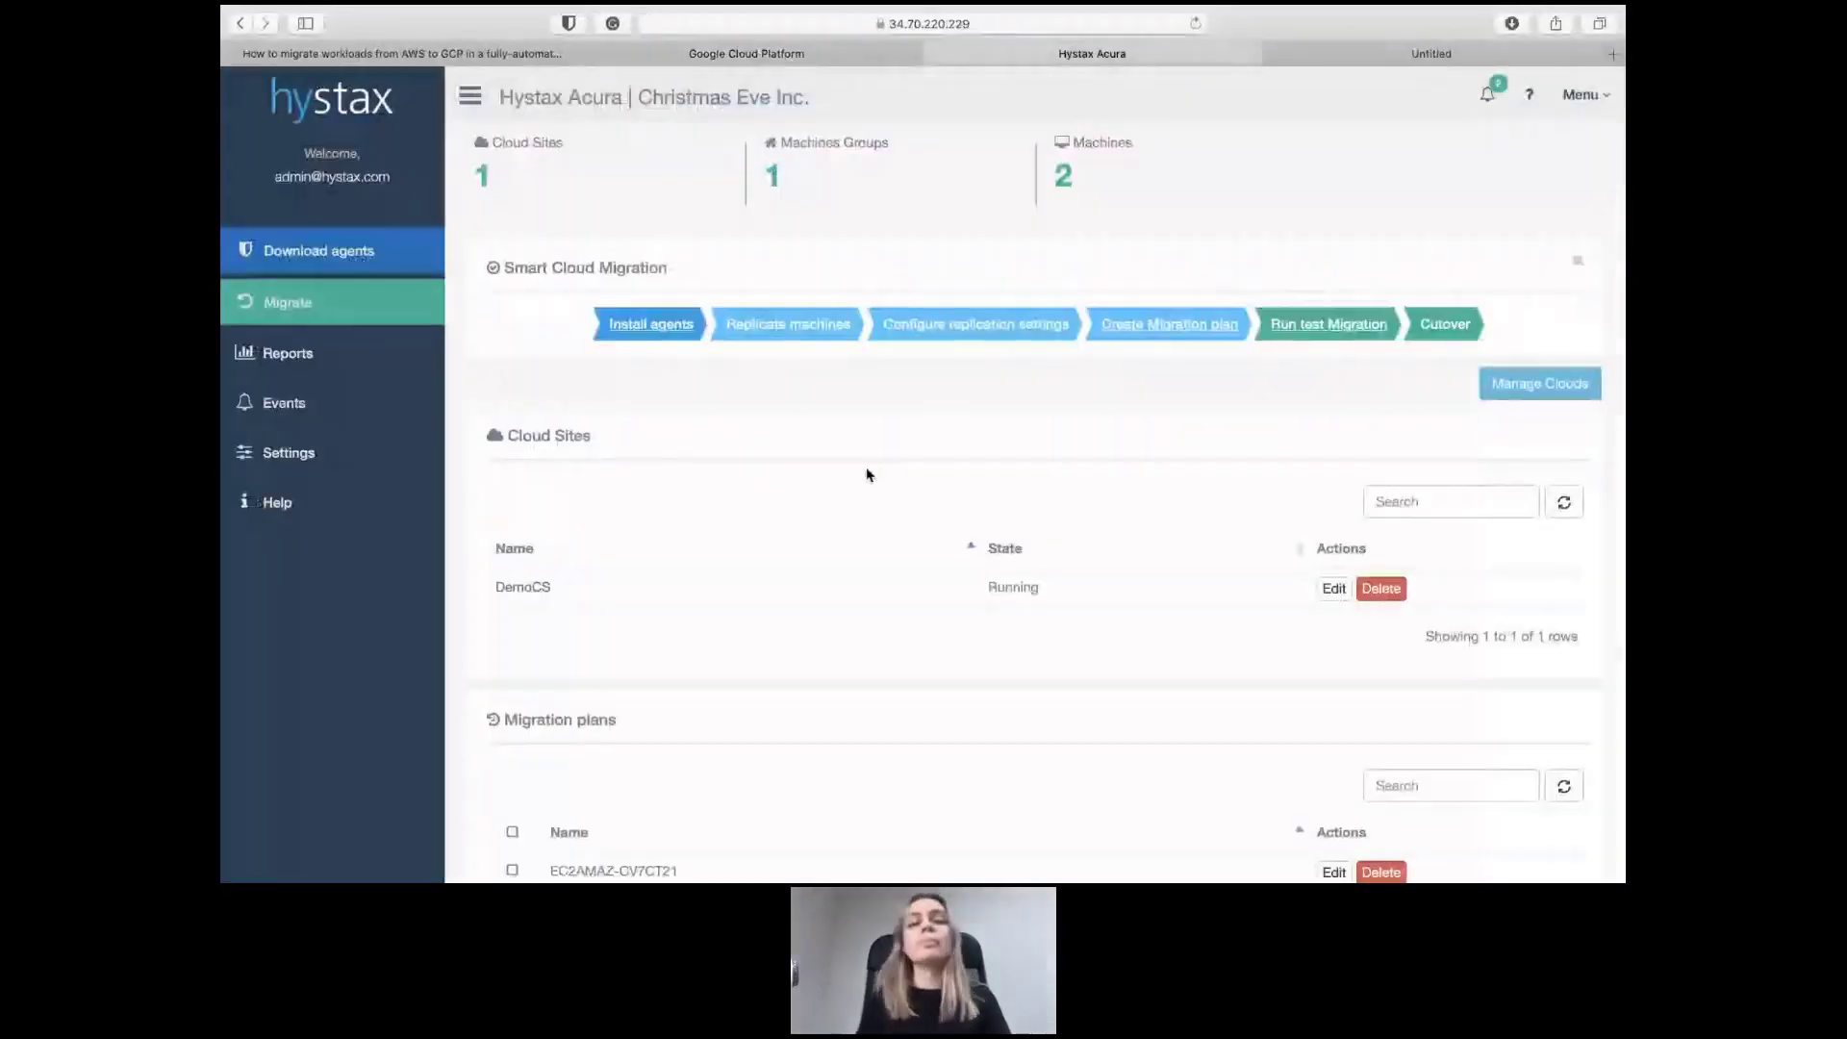
{"action": "scroll", "coordinate": [866, 475], "scroll_direction": "down", "scroll_amount": 3}
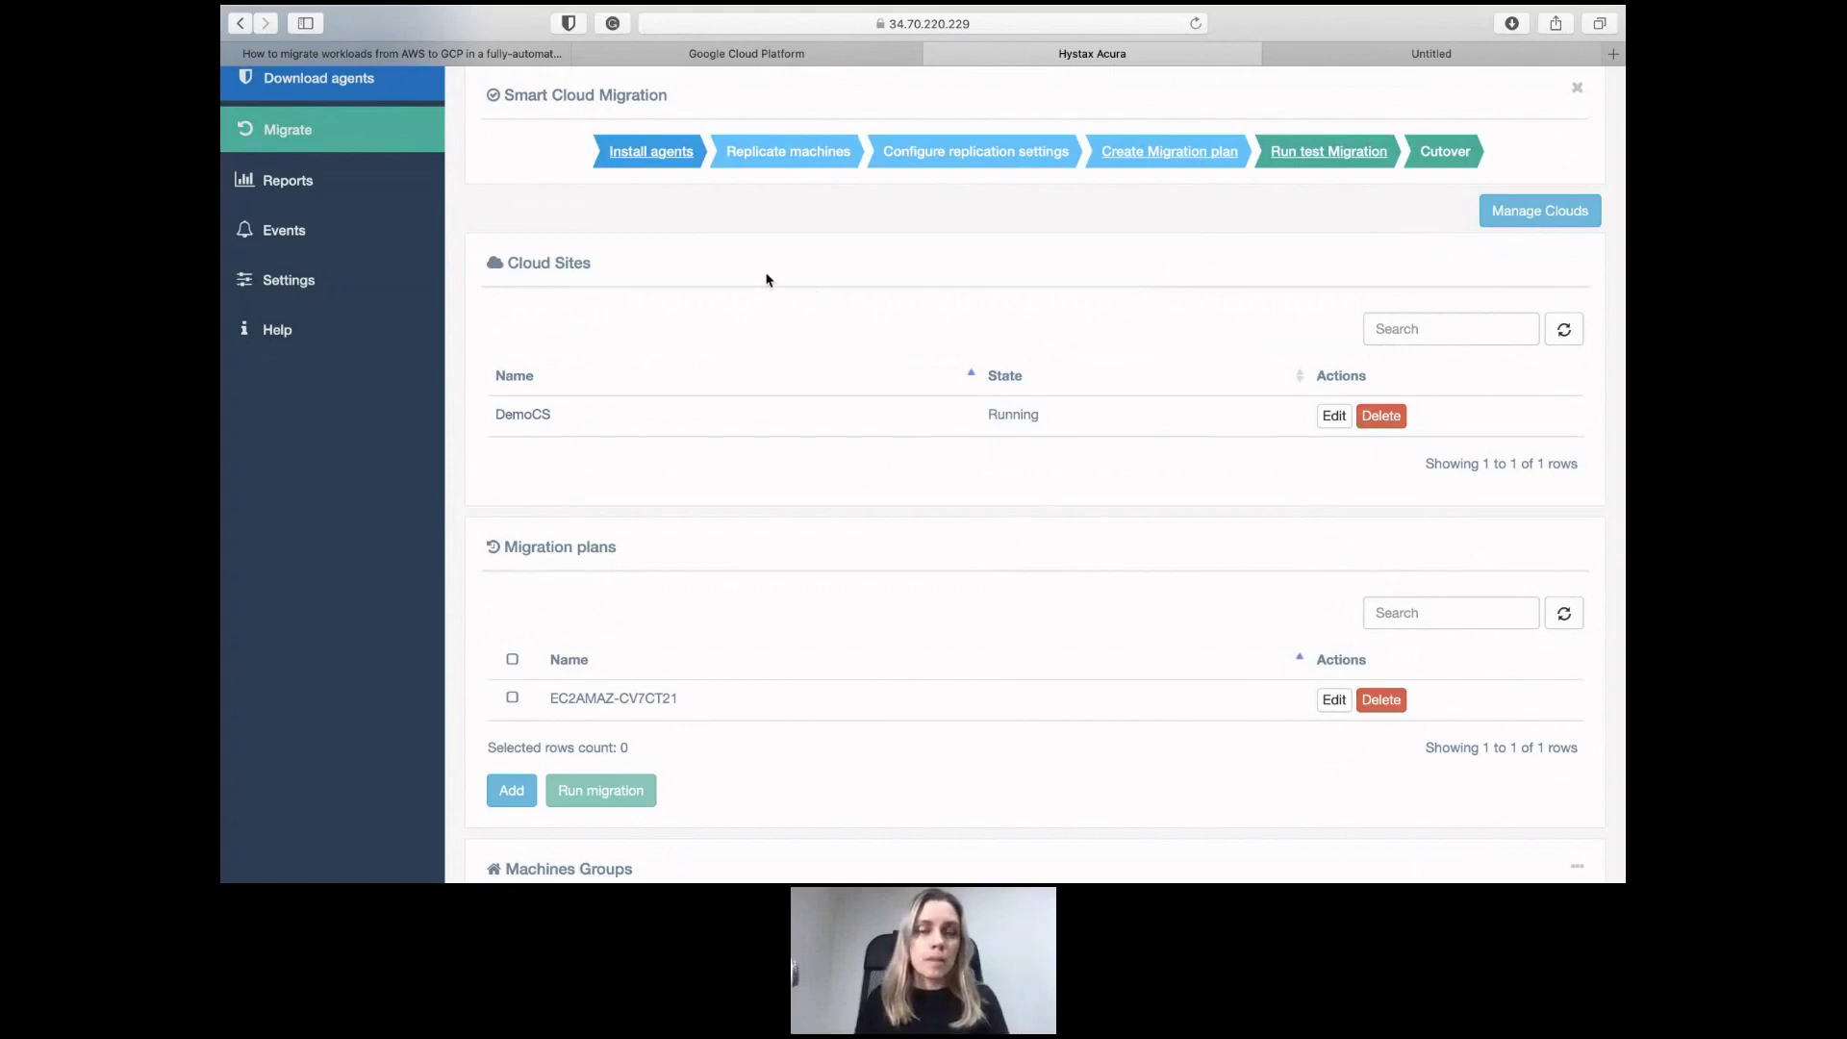
Step: Open the DemoCS cloud site and confirm Detach in the Detach Cloud Site dialog
{"action": "left_click", "coordinate": [536, 417]}
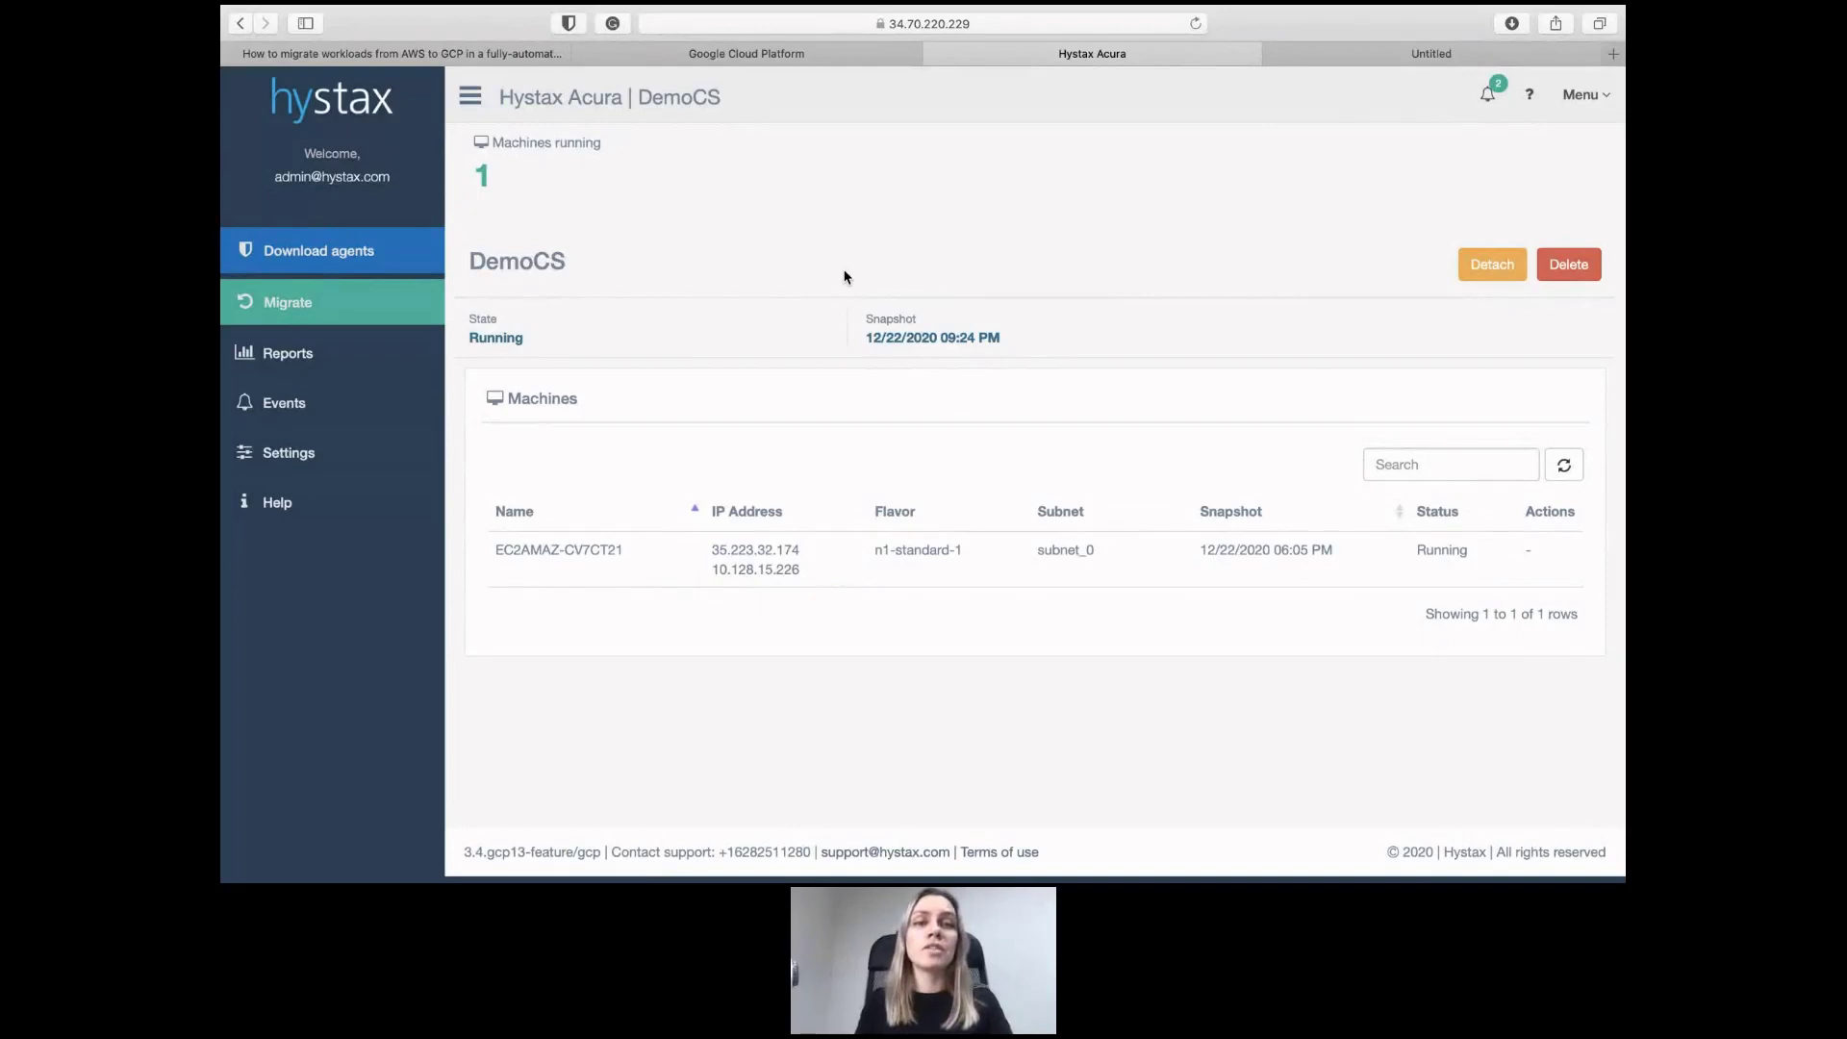
{"action": "left_click", "coordinate": [1484, 280]}
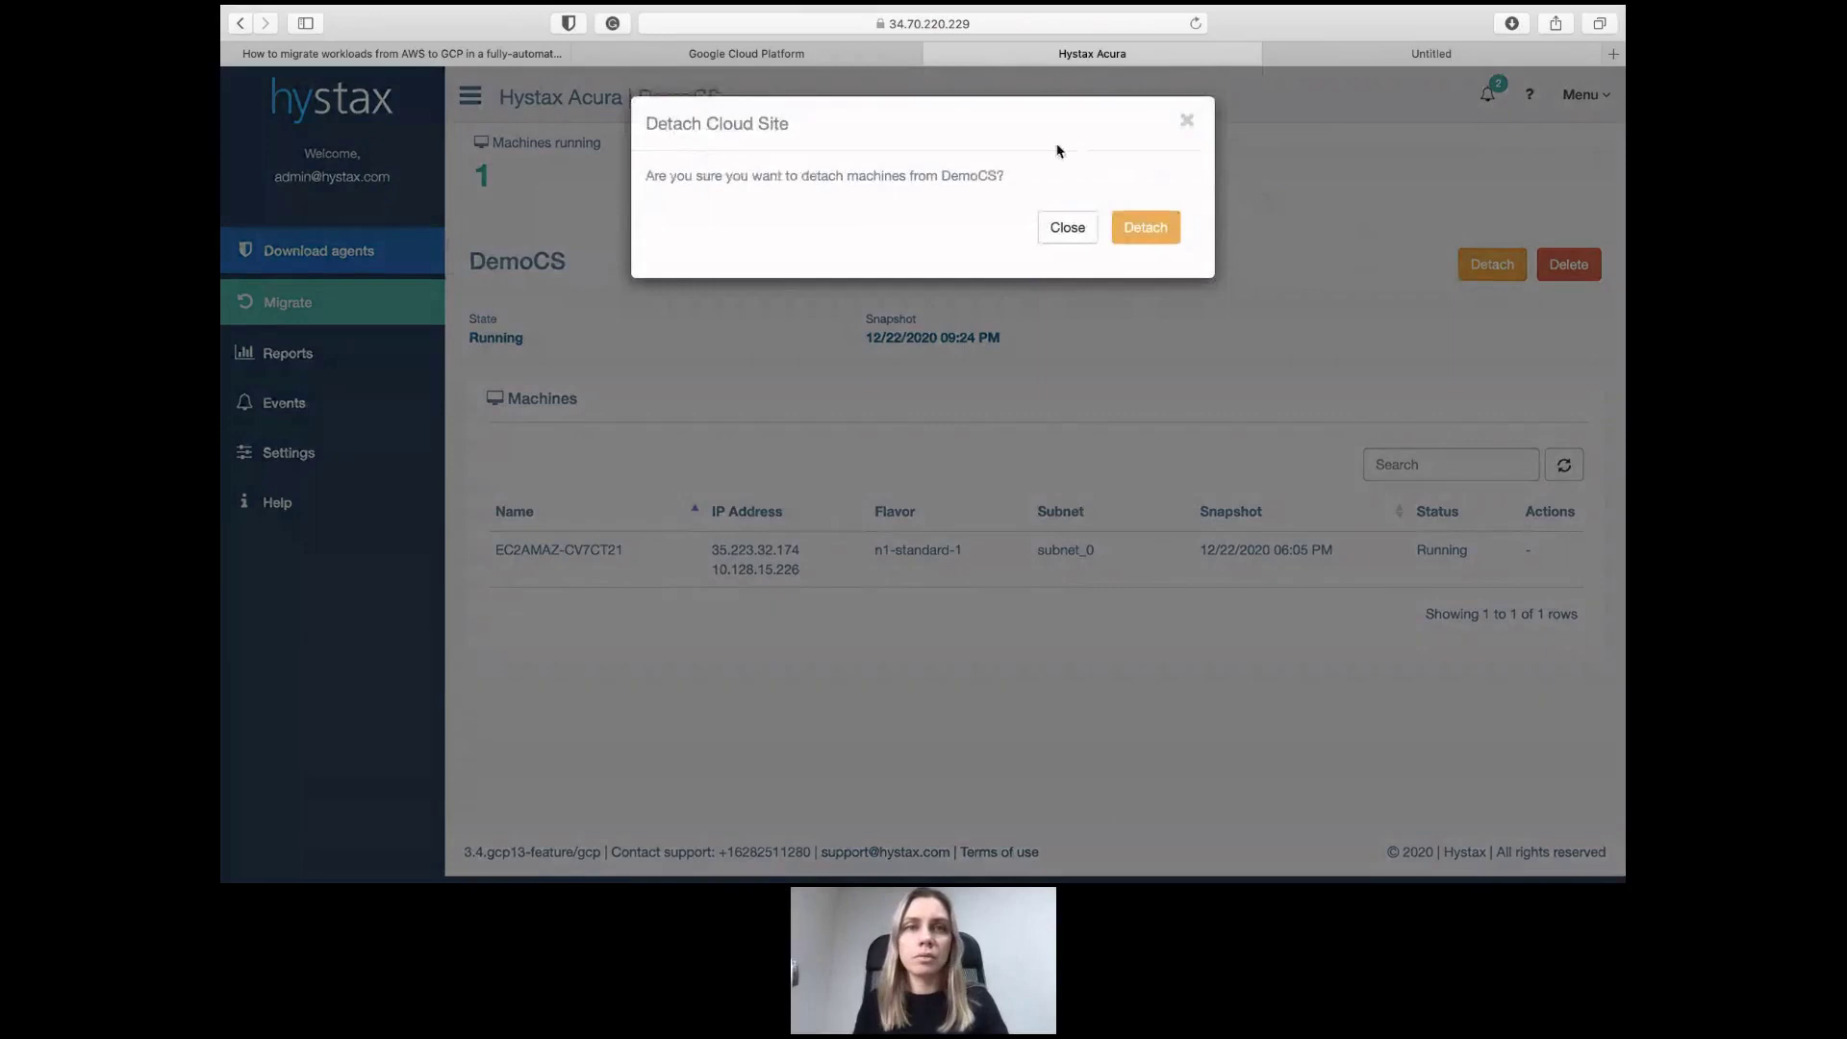
{"action": "left_click", "coordinate": [1167, 233]}
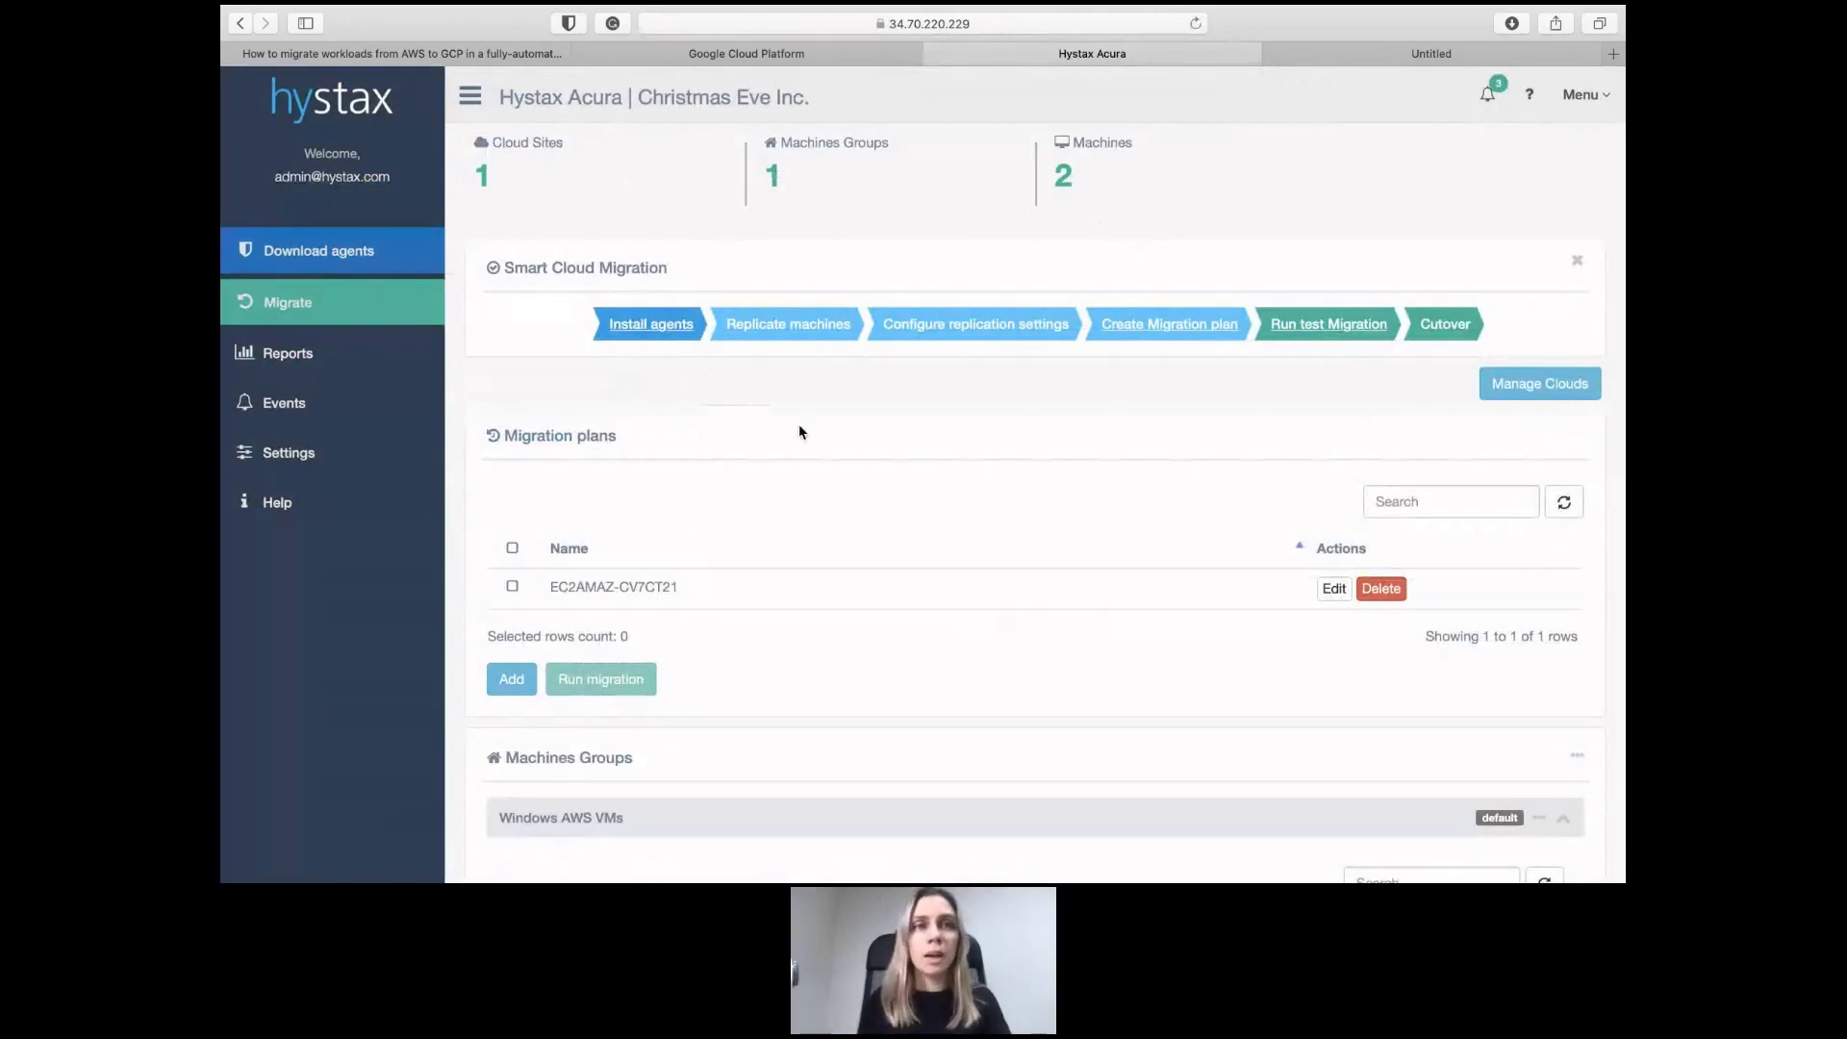
Step: Return to the Google Cloud Compute Engine VM instances page
{"action": "left_click", "coordinate": [810, 53]}
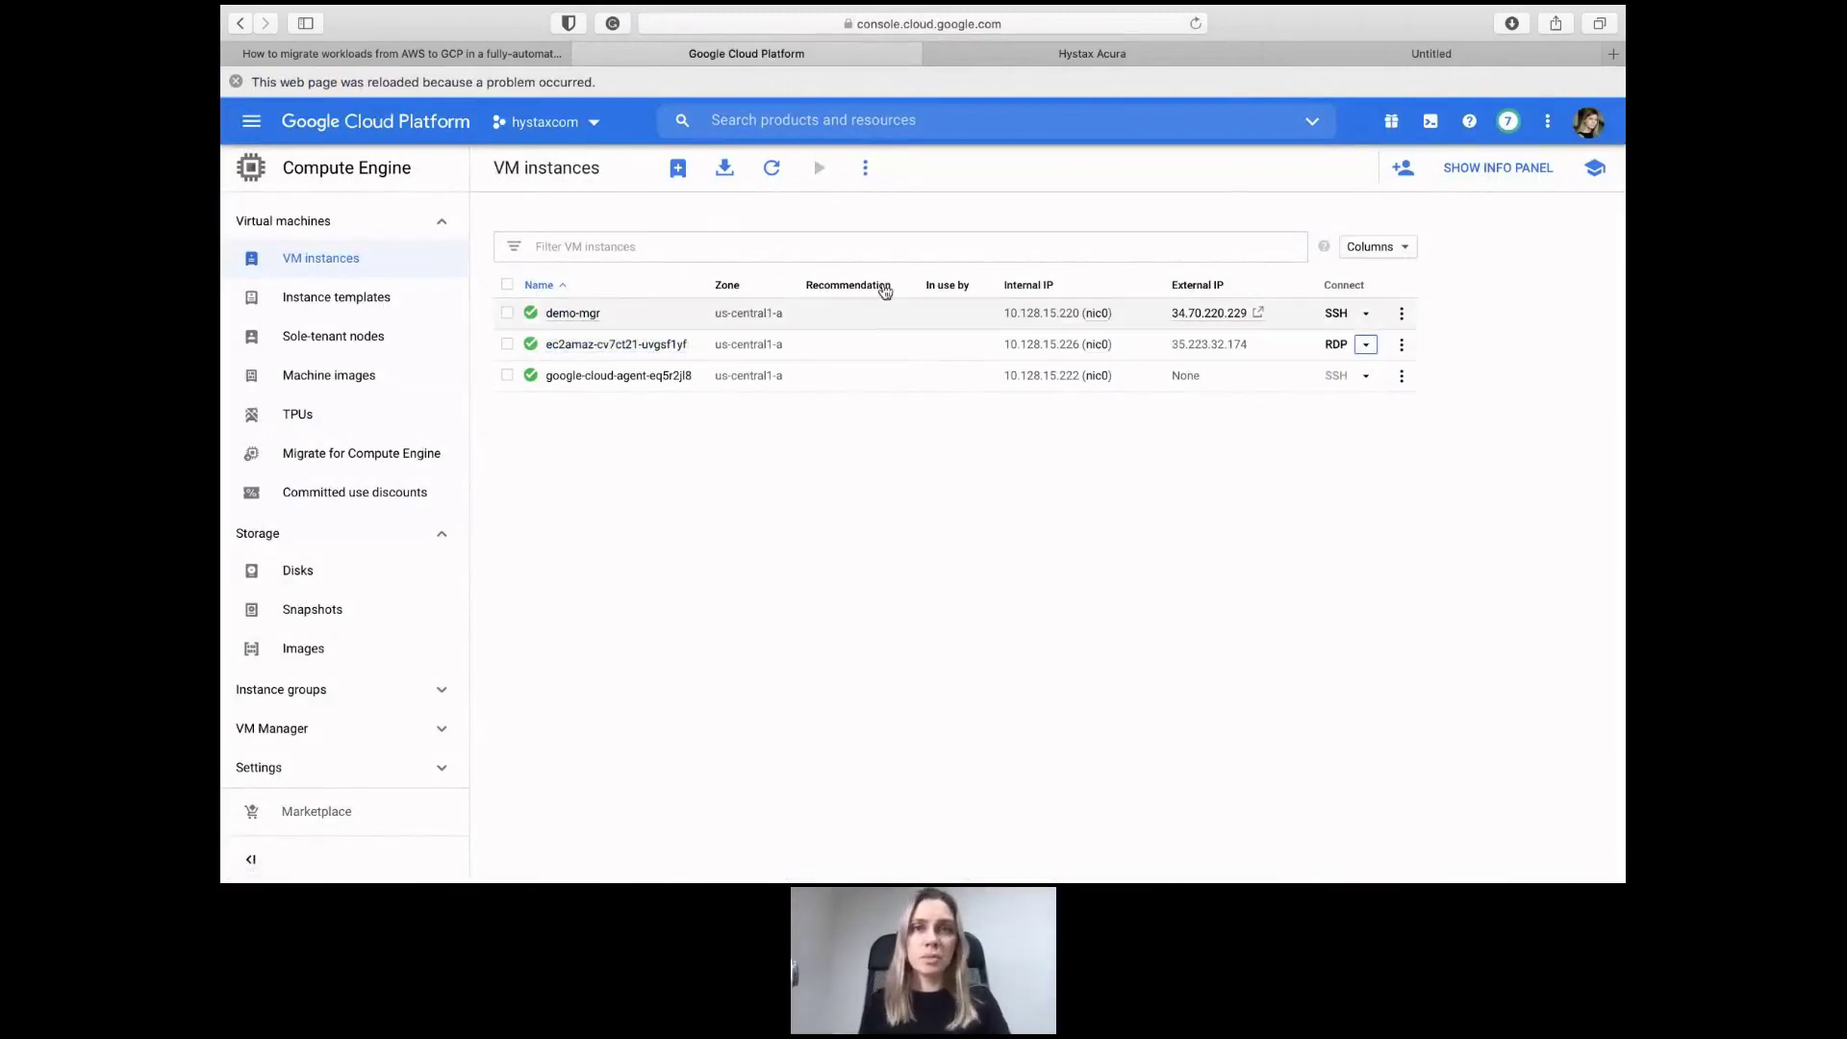
Step: Scroll Hystax Acura to Machines Groups to check WS12R2-STANDARD and EC2AMAZ-CV7CT21 replication
{"action": "left_click", "coordinate": [1093, 54]}
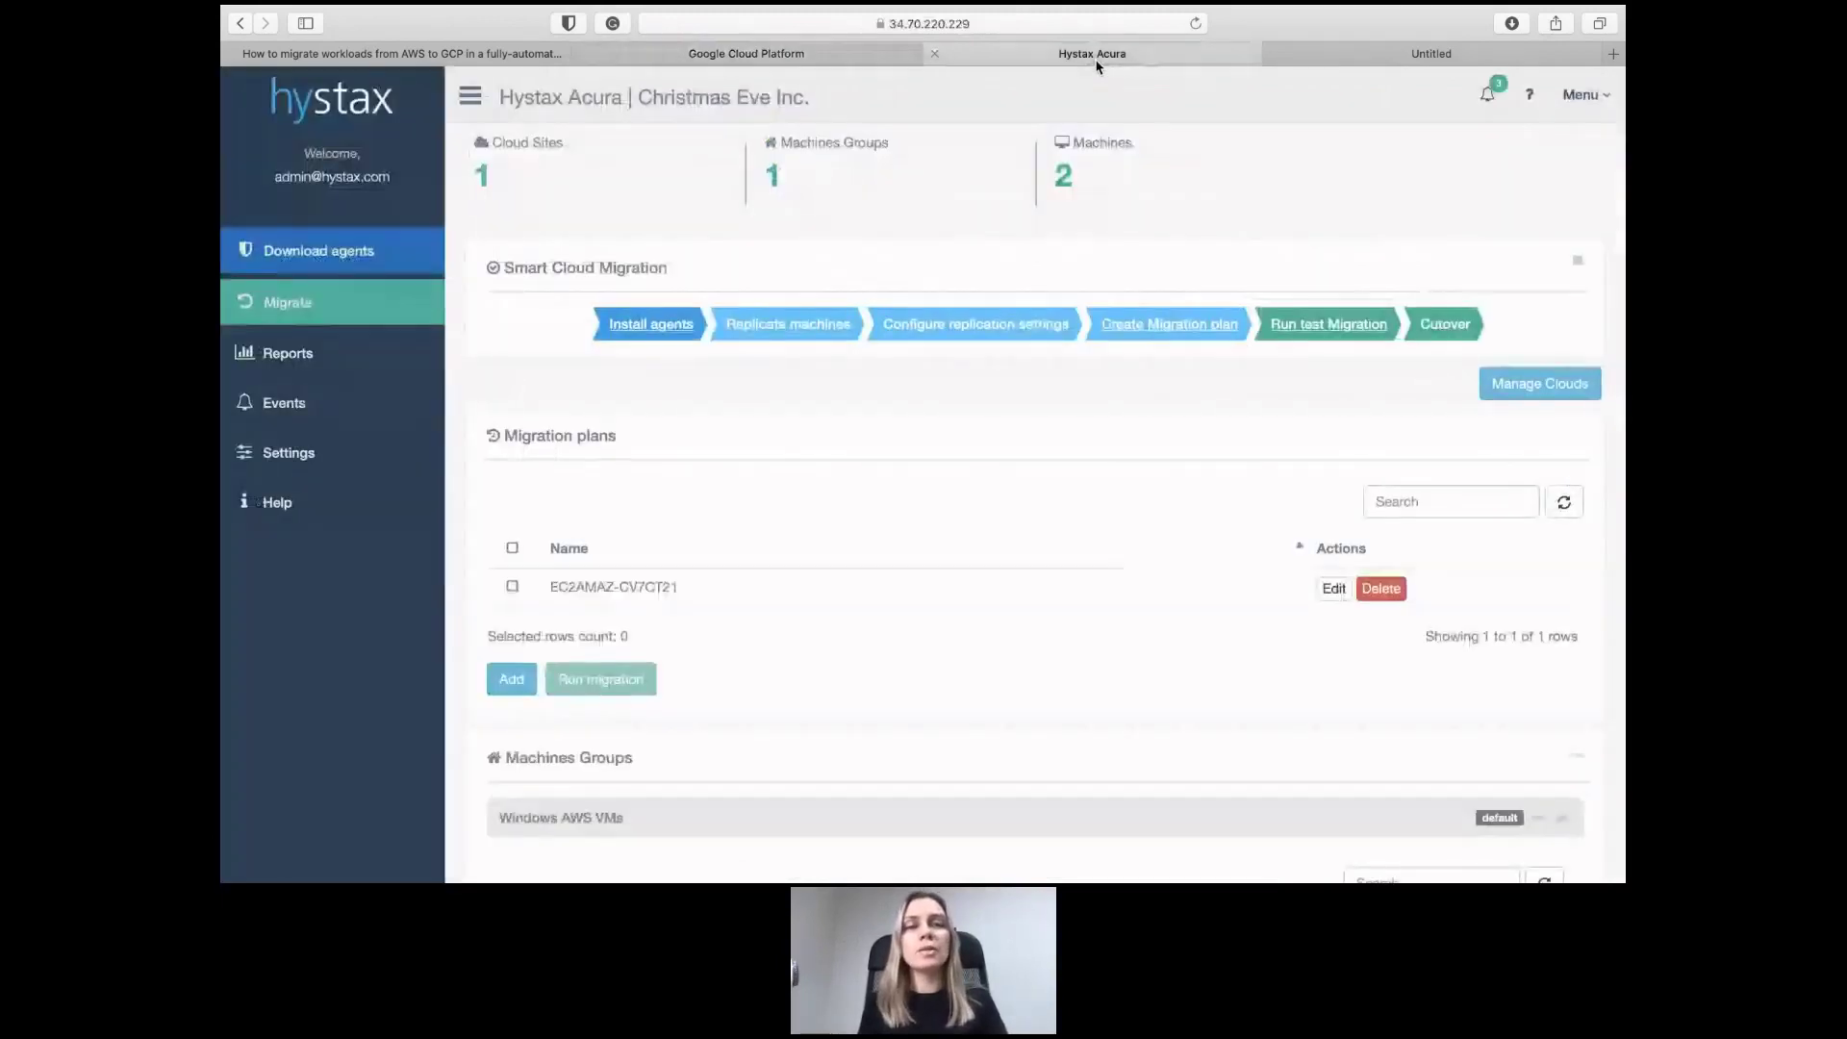
{"action": "scroll", "coordinate": [1009, 491], "scroll_direction": "down", "scroll_amount": 5}
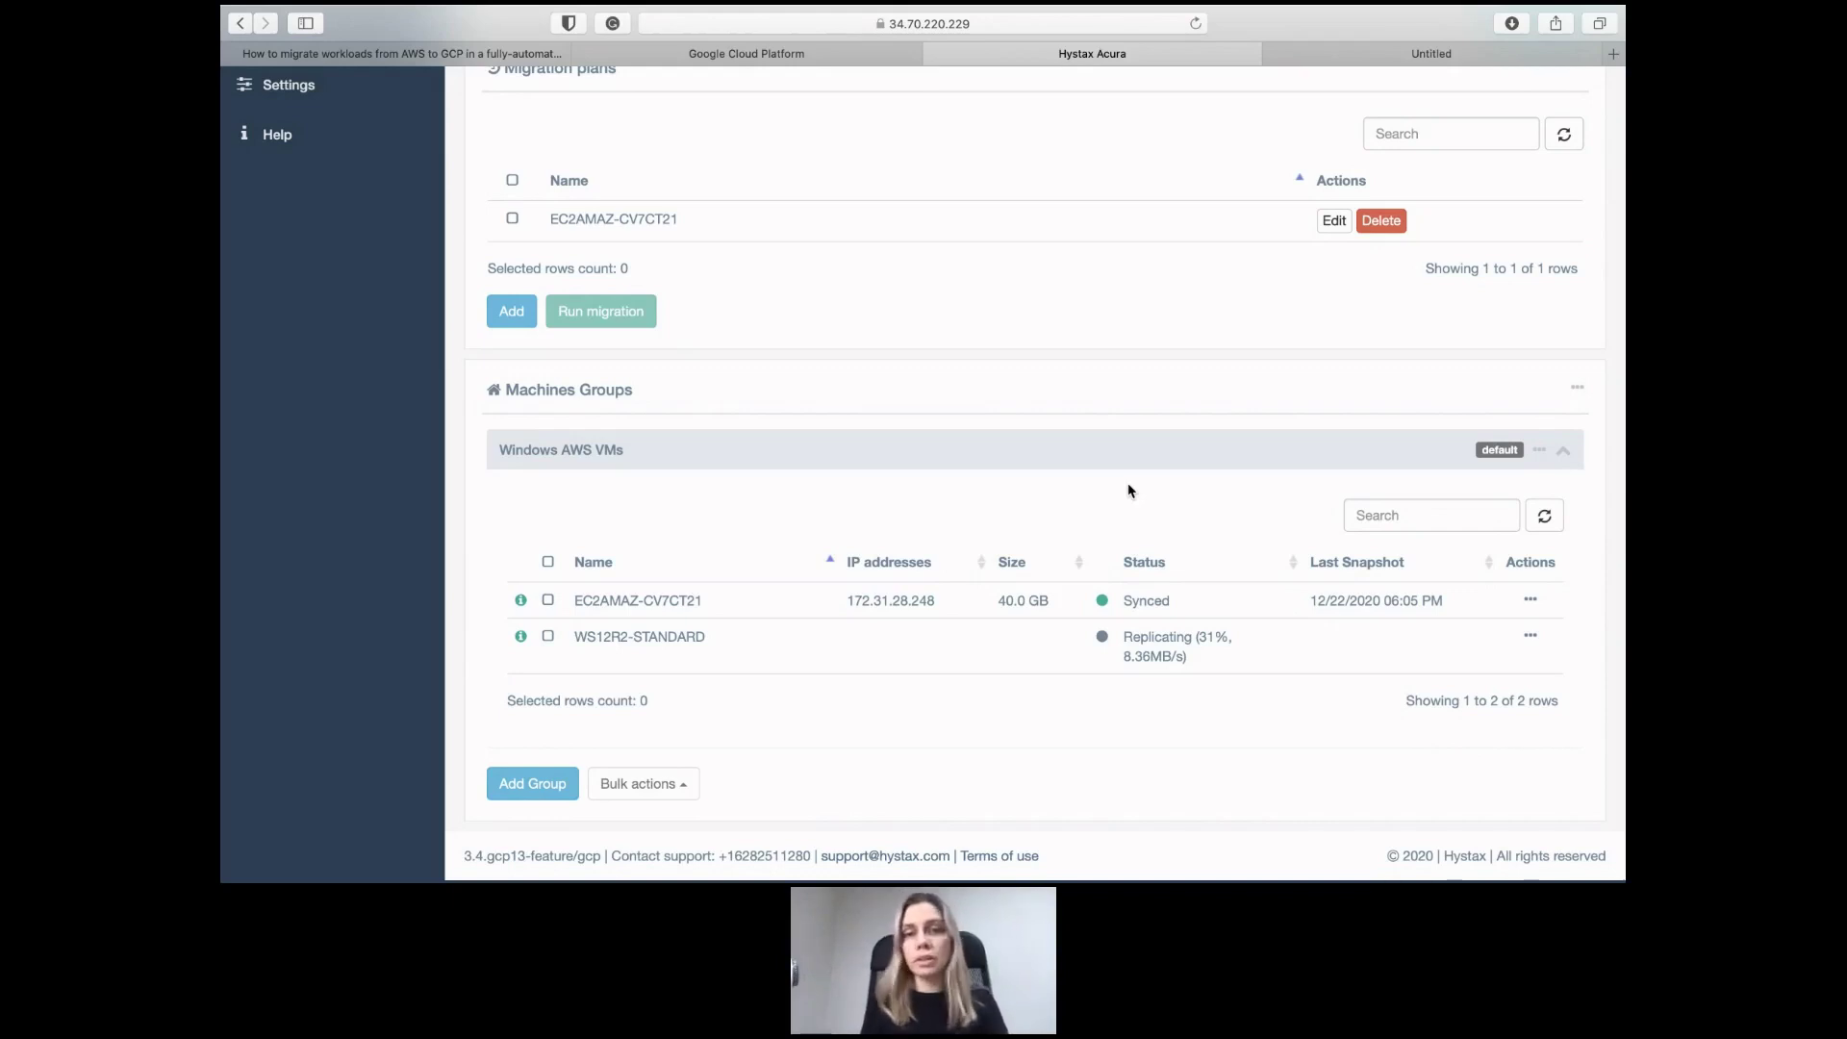
Step: Open the '...' actions list for EC2AMAZ-CV7CT21, close it, and reopen it
{"action": "left_click", "coordinate": [1532, 600]}
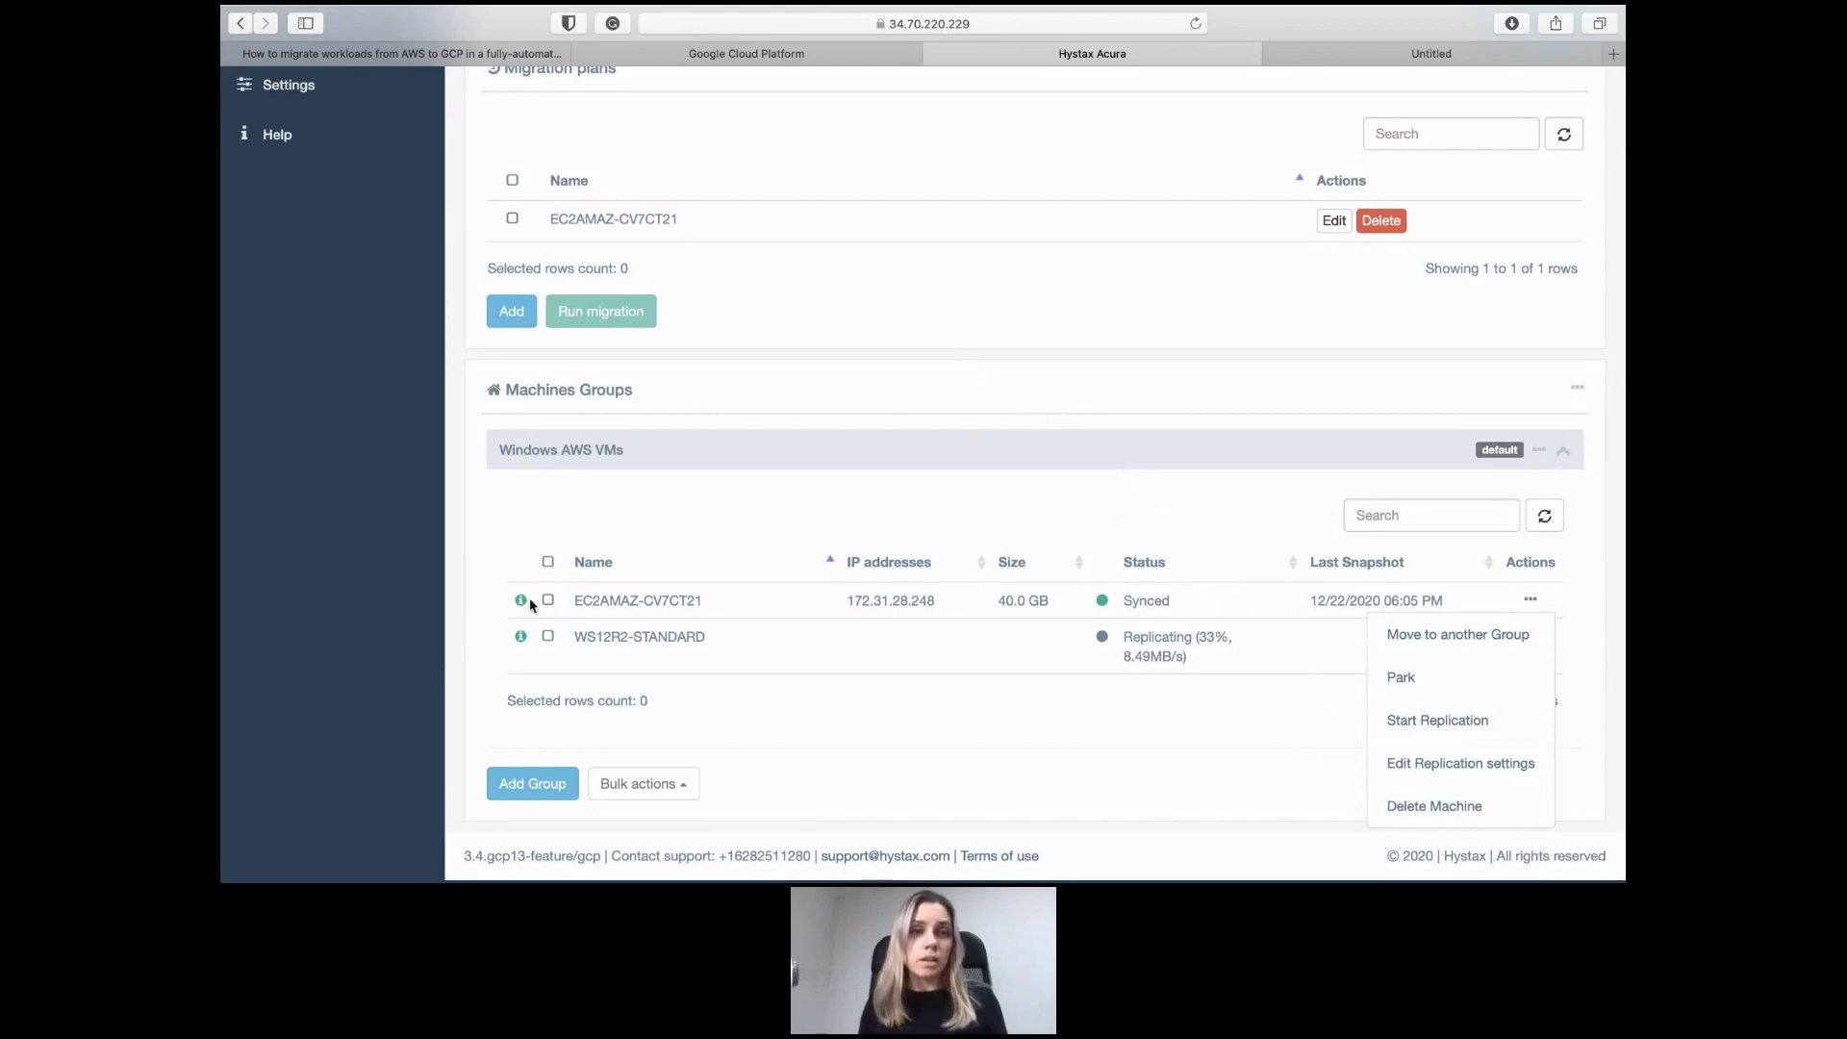
{"action": "mouse_move", "coordinate": [521, 606]}
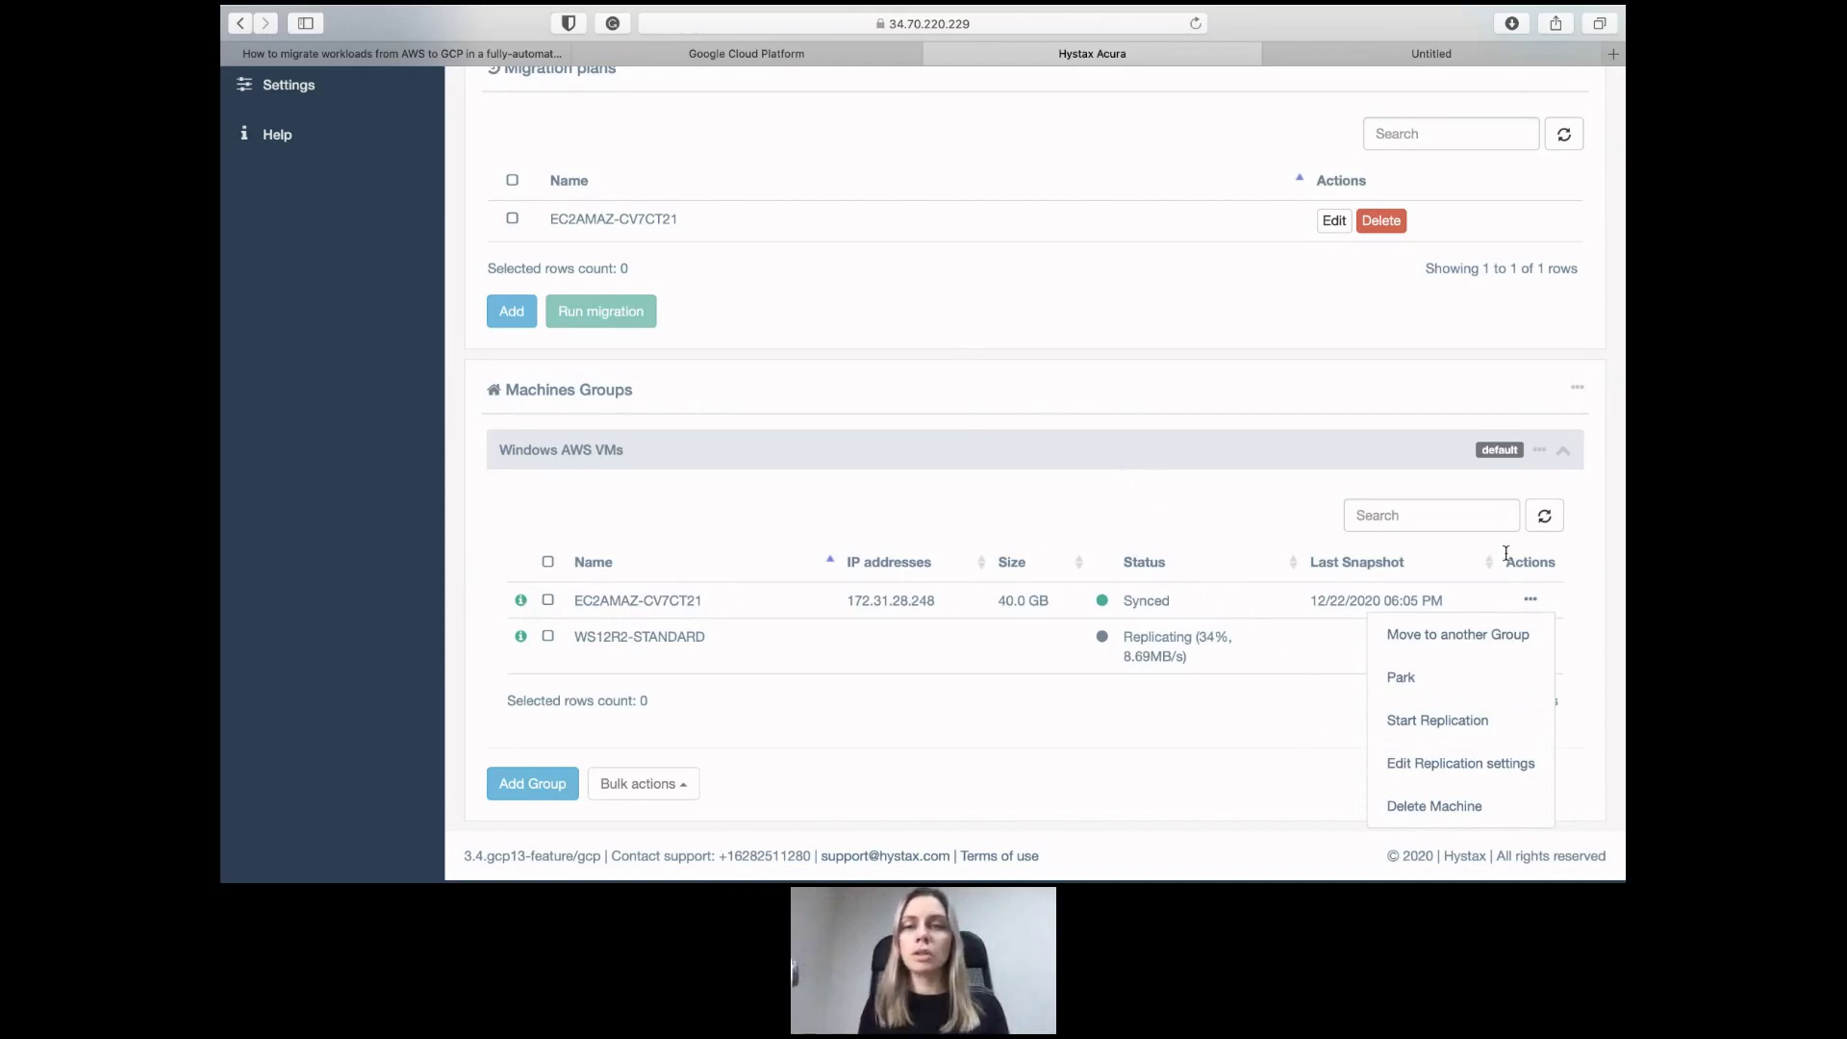
{"action": "left_click", "coordinate": [1490, 599]}
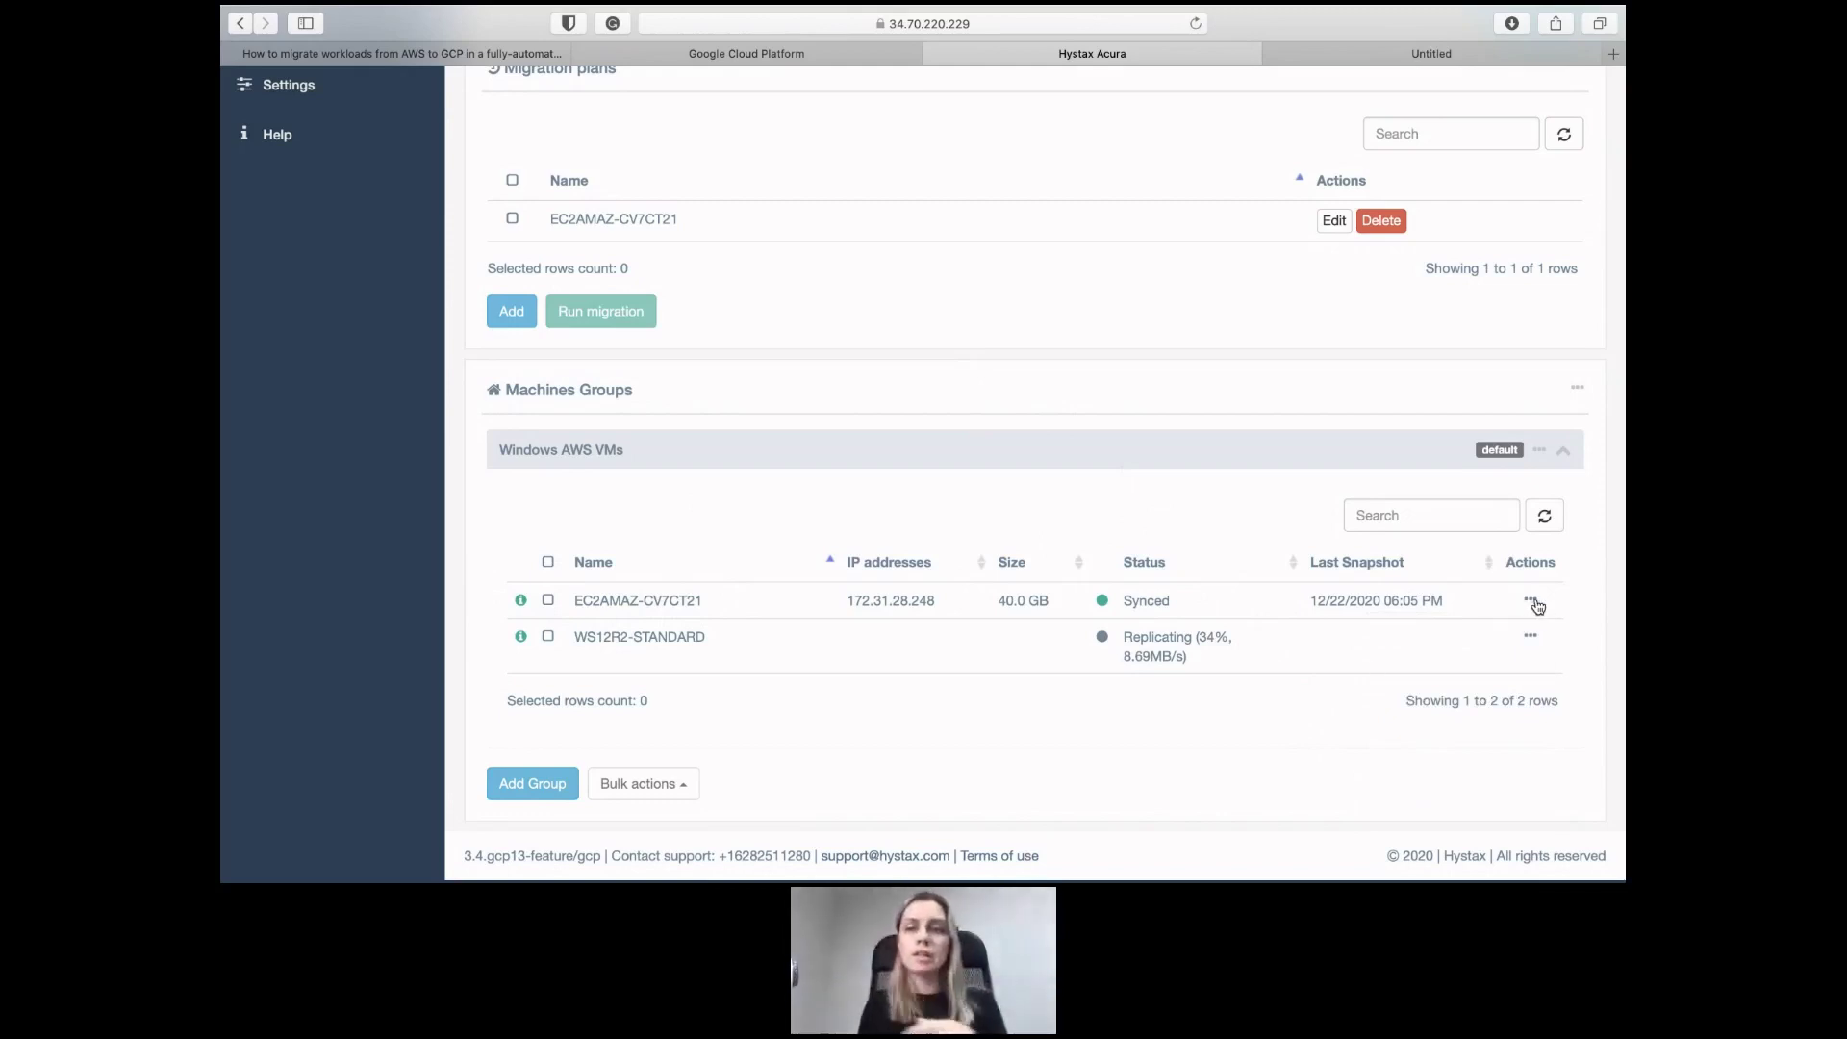
{"action": "left_click", "coordinate": [1531, 600]}
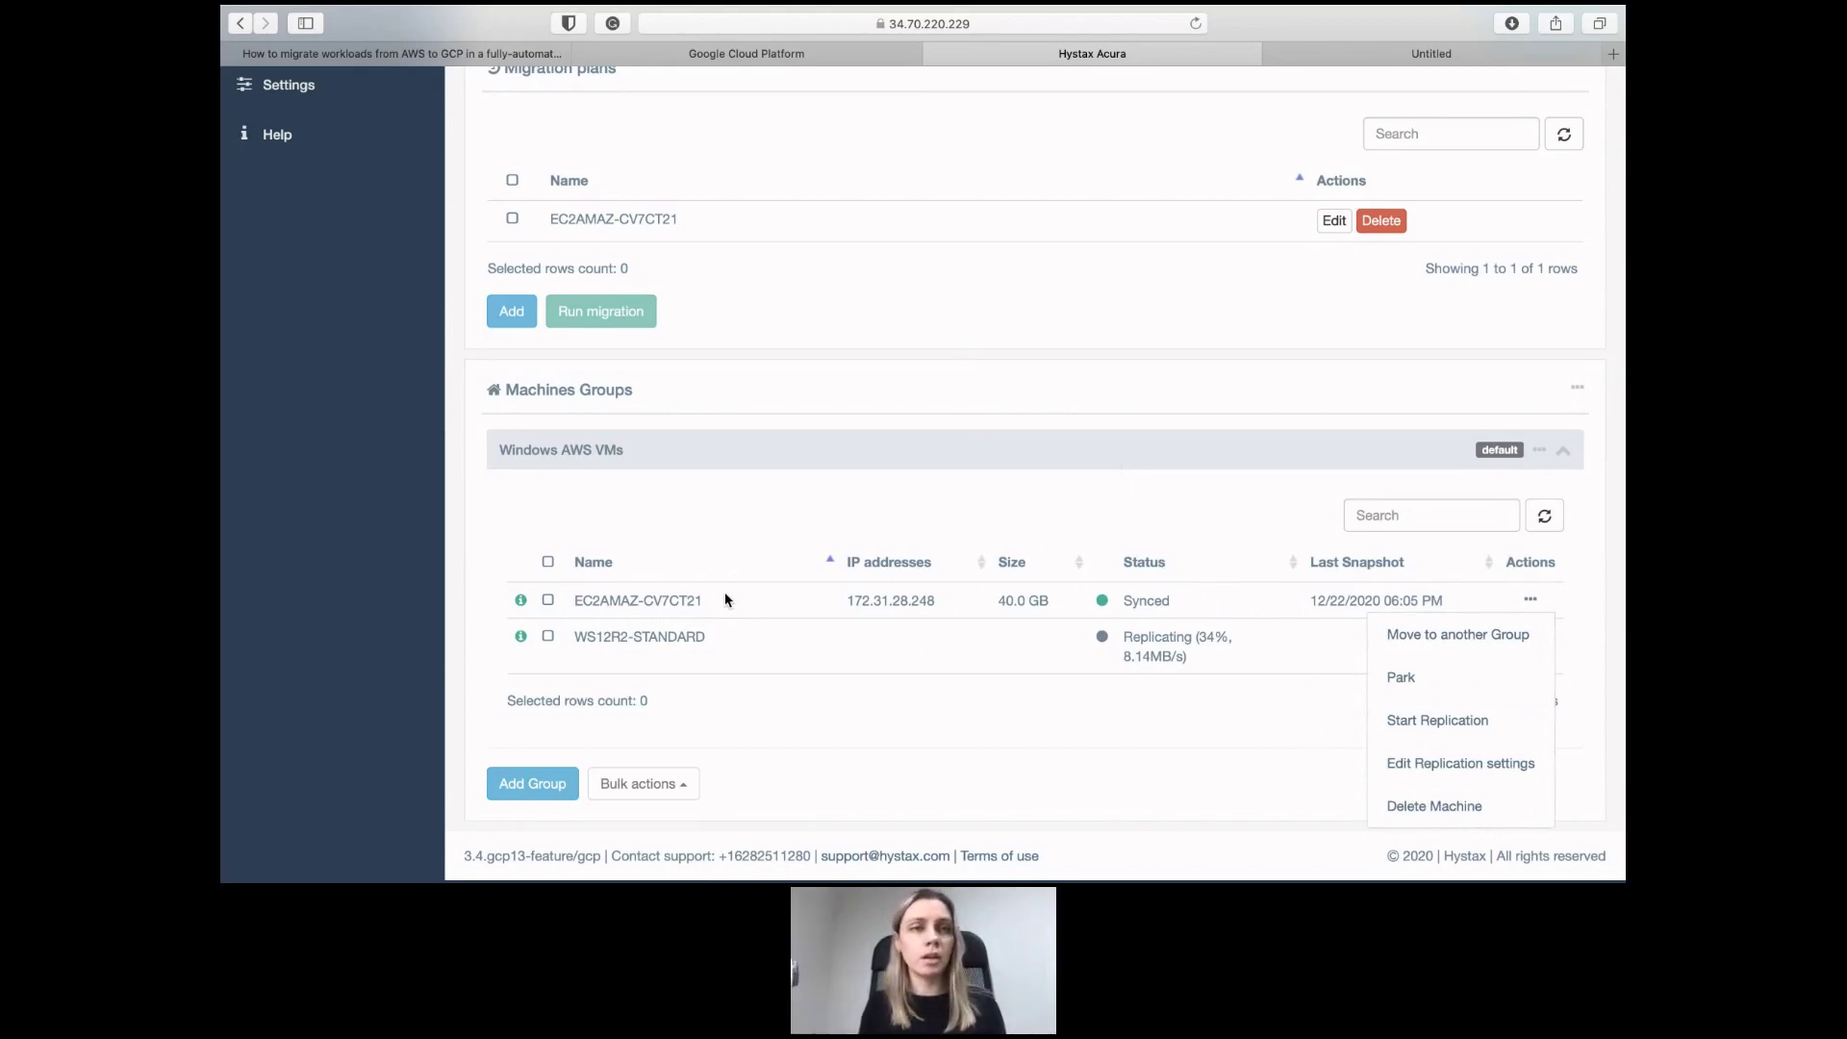
Step: Dismiss the EC2AMAZ-CV7CT21 action list, reopen and close it, then scroll back to the top
{"action": "scroll", "coordinate": [745, 557], "scroll_direction": "up", "scroll_amount": 1}
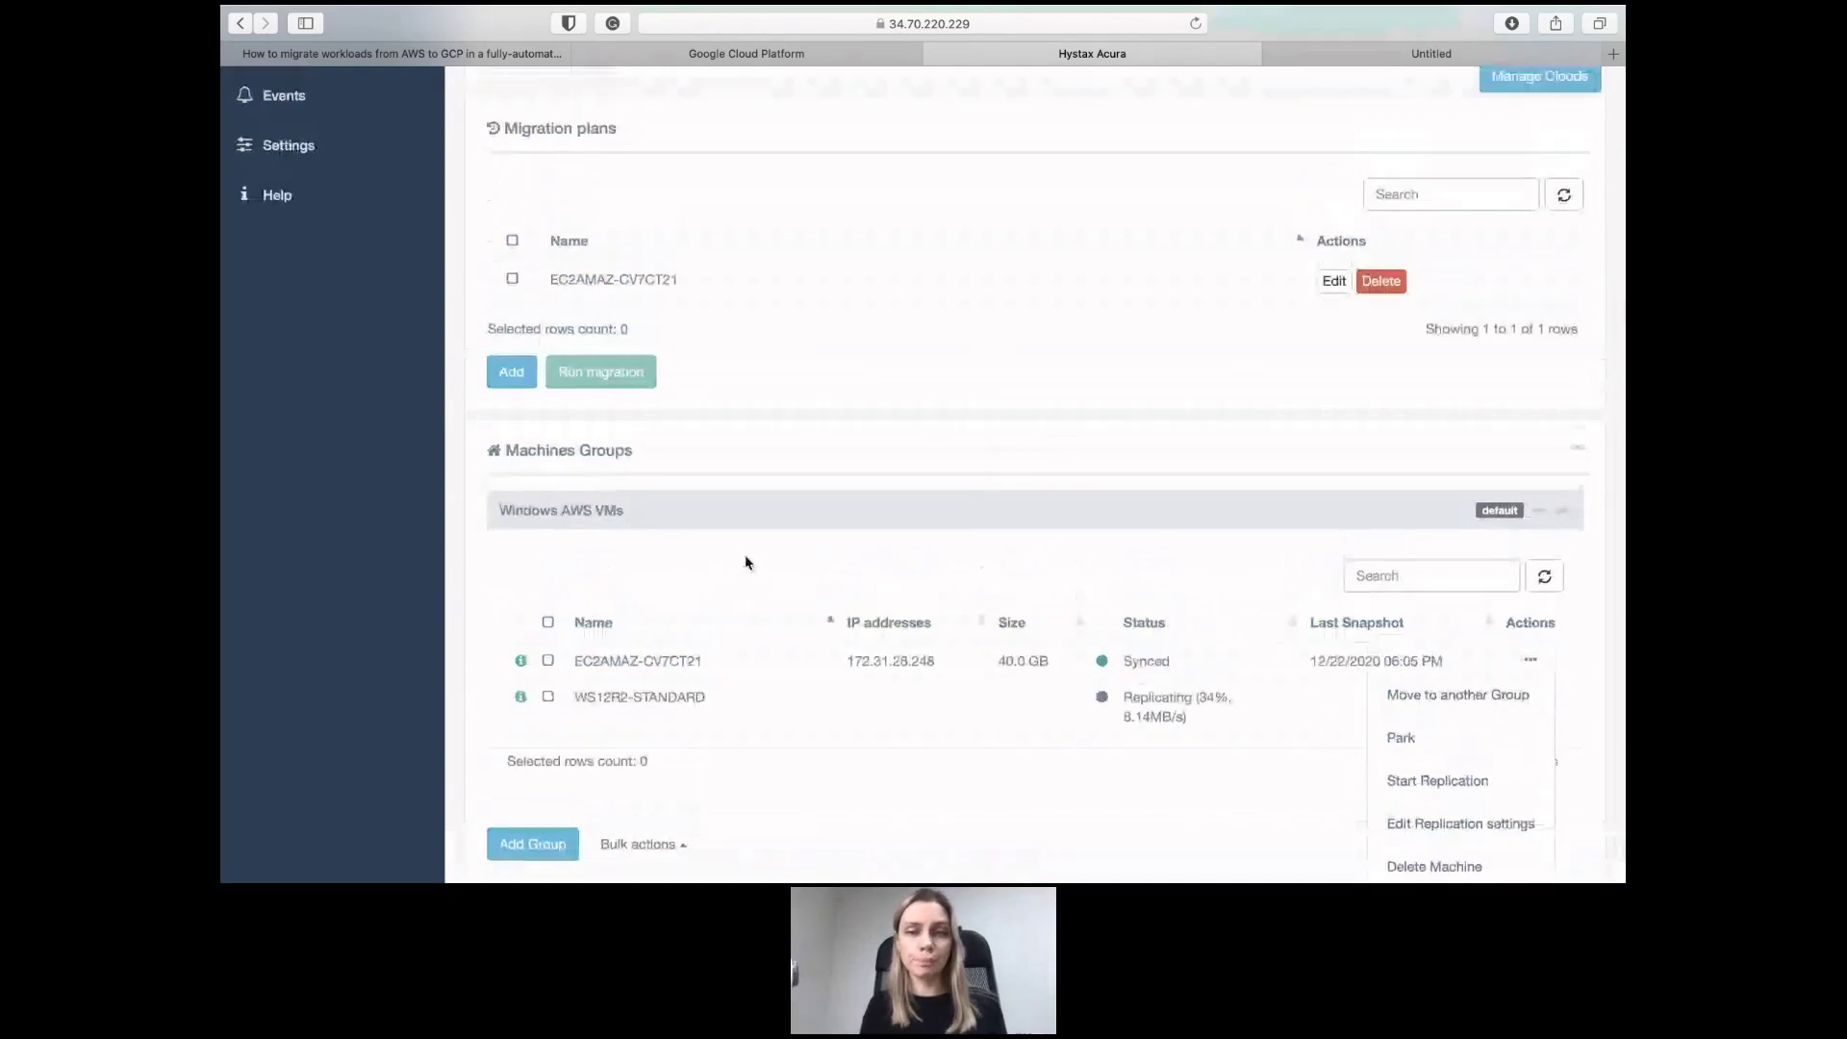
{"action": "left_click", "coordinate": [755, 562]}
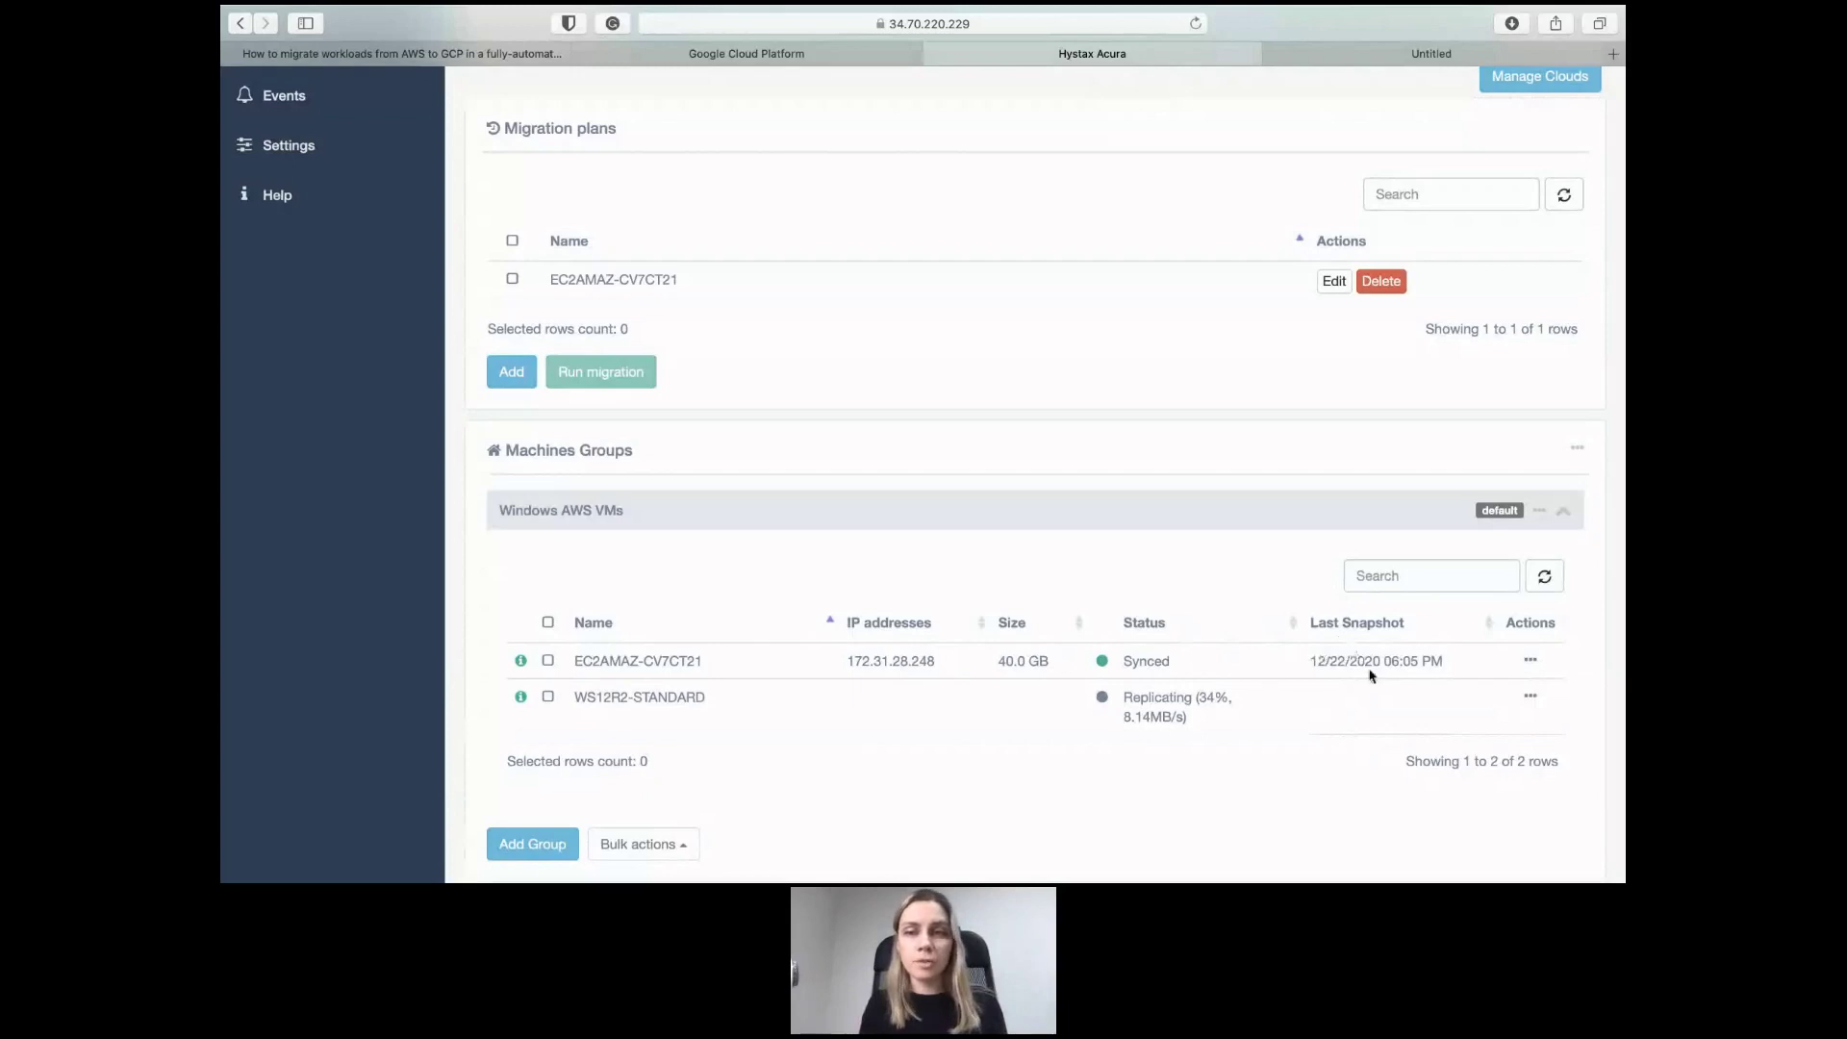
{"action": "left_click", "coordinate": [1530, 660]}
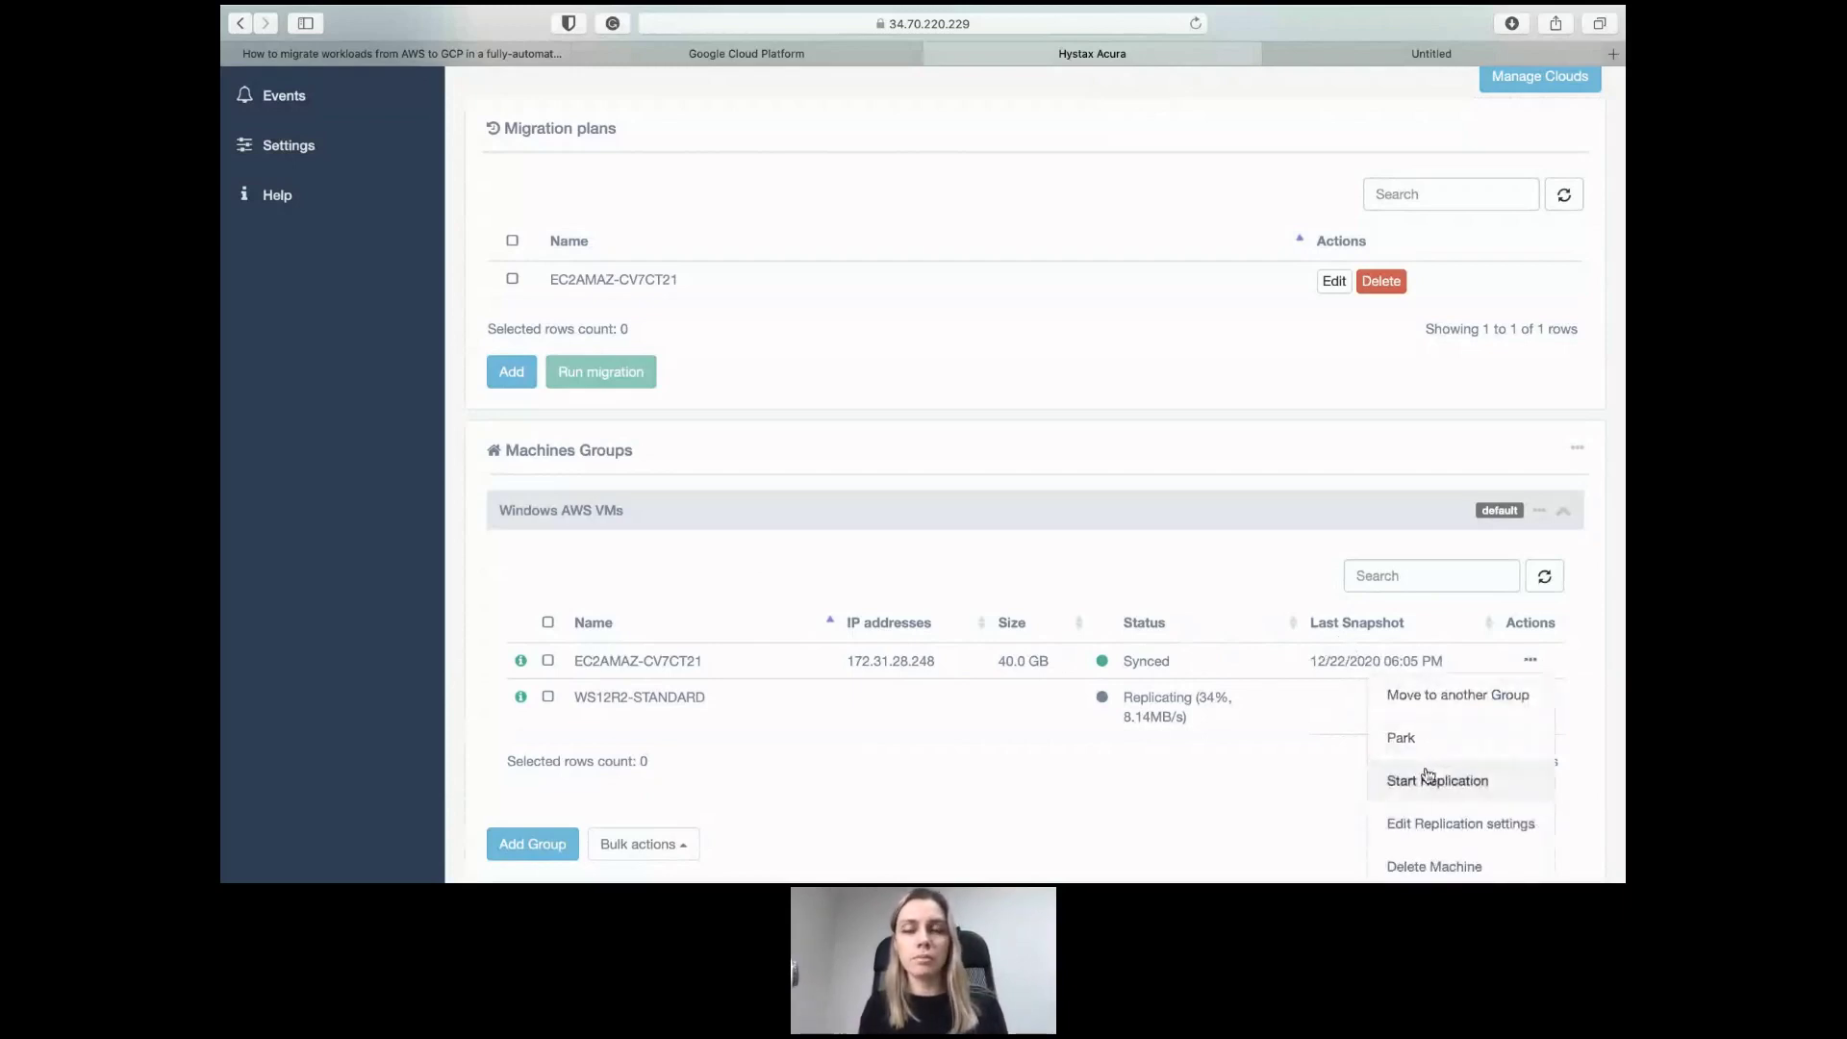
{"action": "left_click", "coordinate": [1215, 591]}
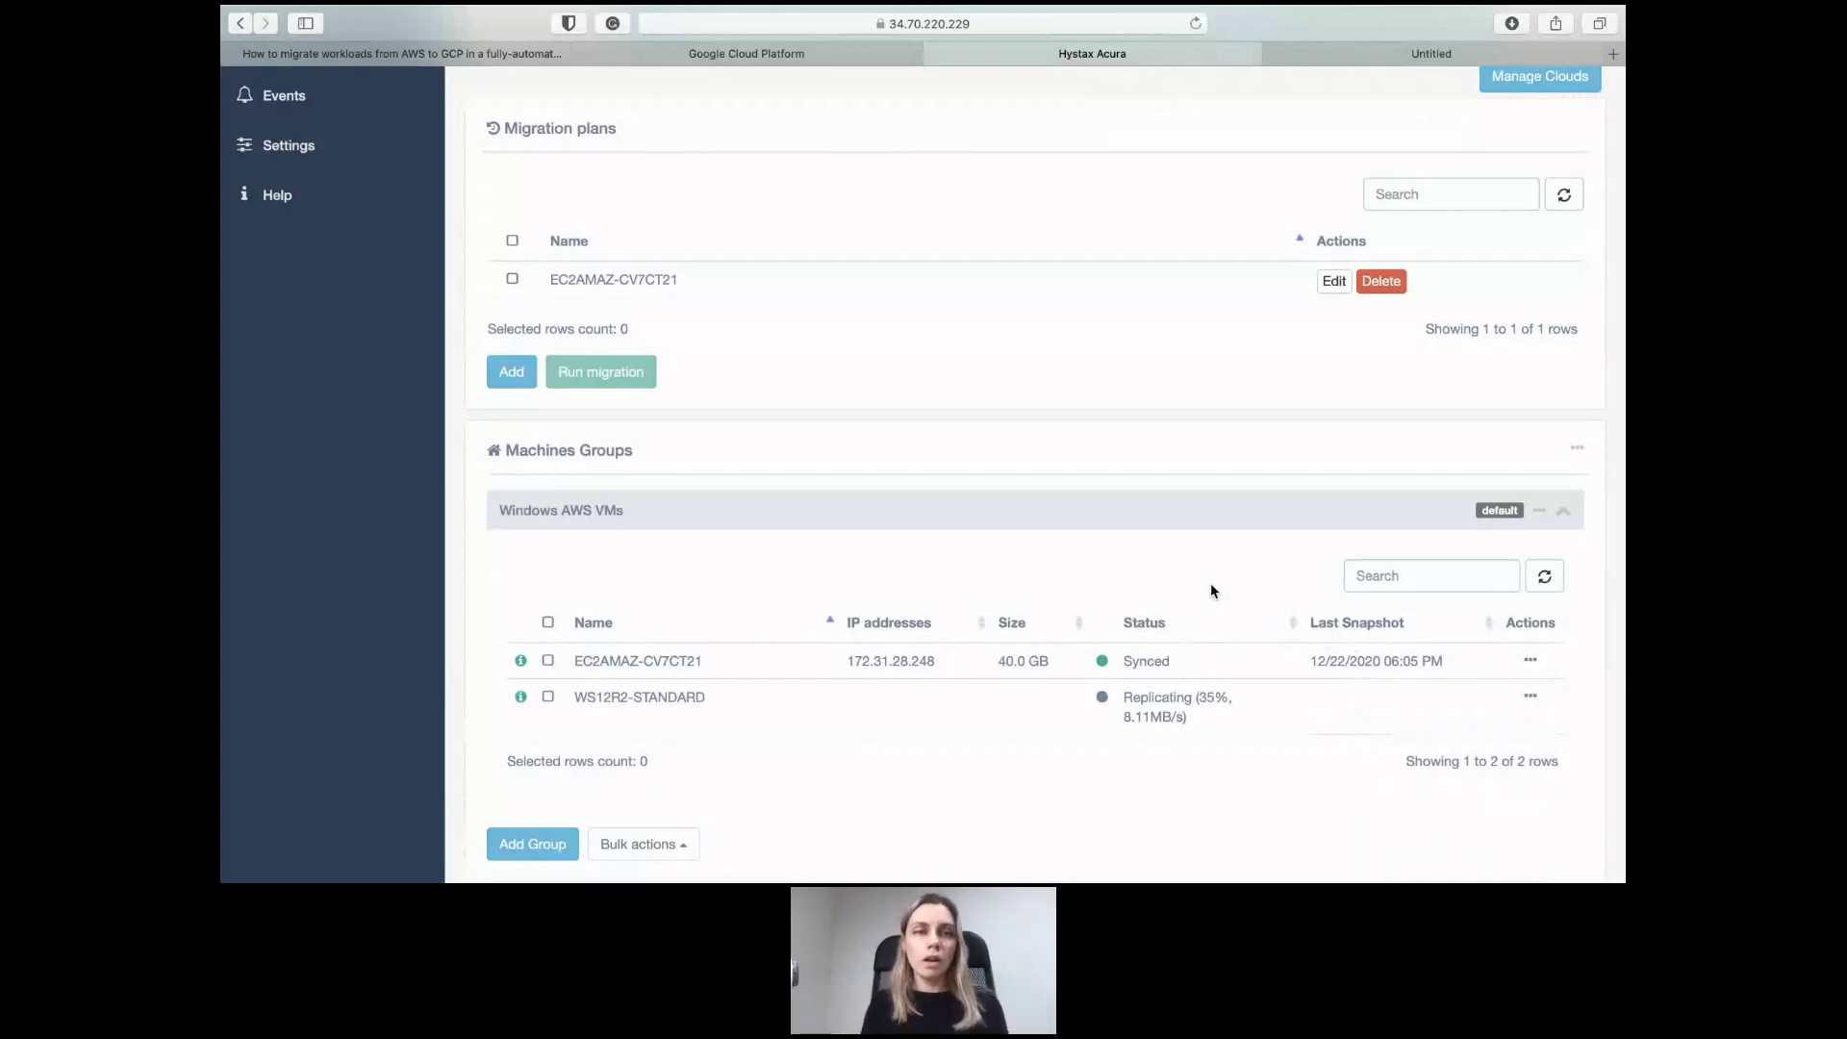
{"action": "scroll", "coordinate": [1169, 482], "scroll_direction": "up", "scroll_amount": 5}
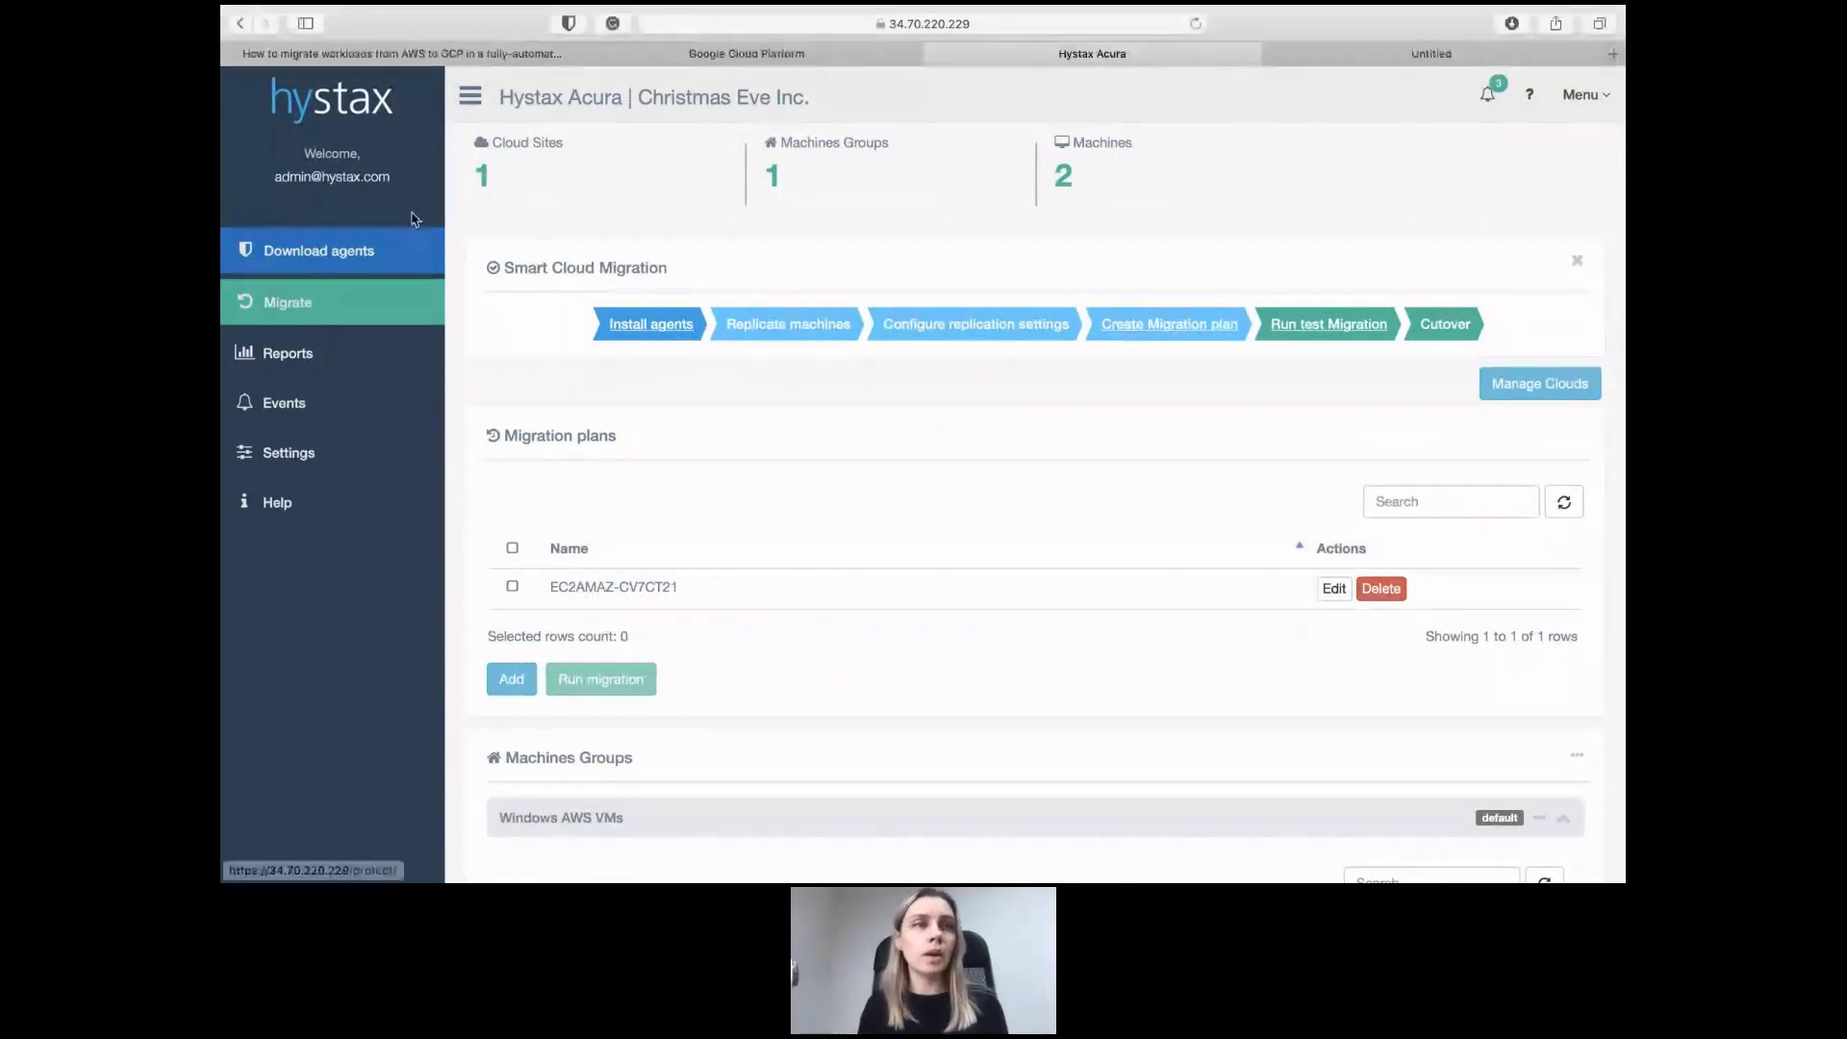
Step: Return to the Customers overview via the hystax logo, showing 2 machines and 0 cloud sites
{"action": "left_click", "coordinate": [375, 111]}
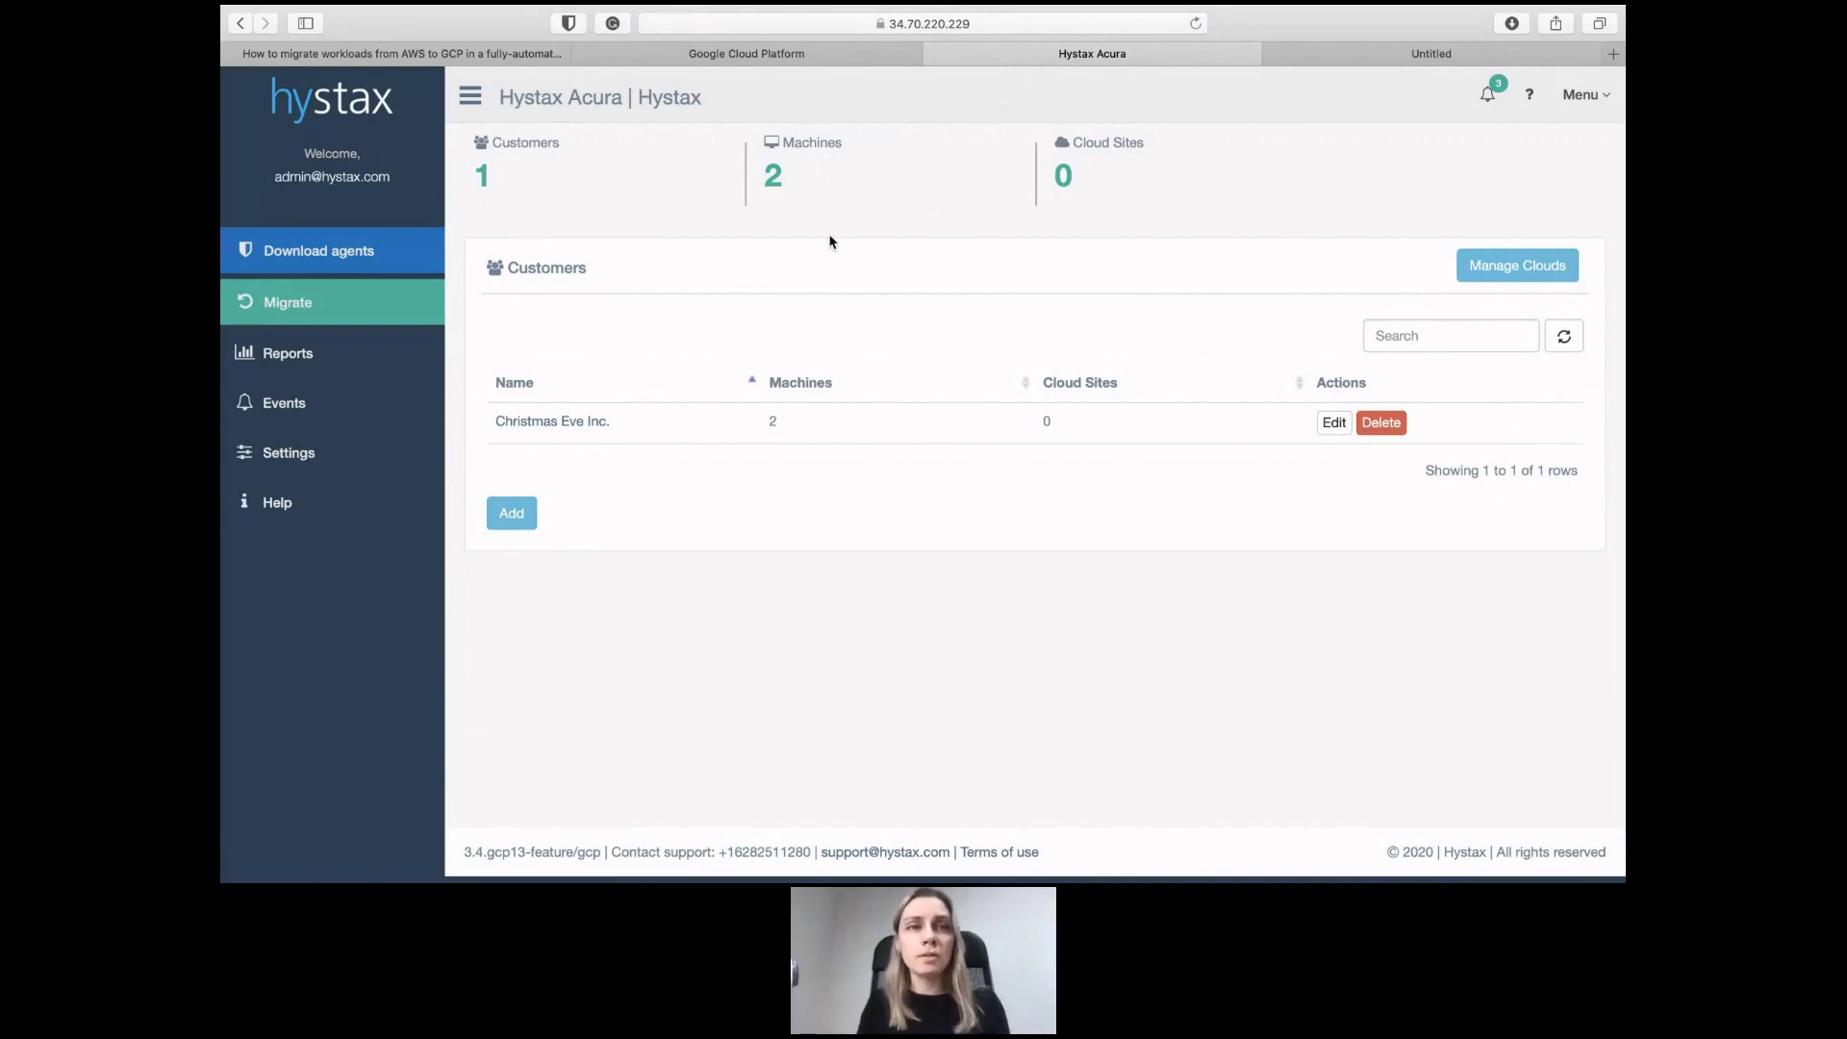
Step: Go to Target clouds, which lists the validated Google GCP cloud, and start adding another cloud
{"action": "left_click", "coordinate": [1524, 274]}
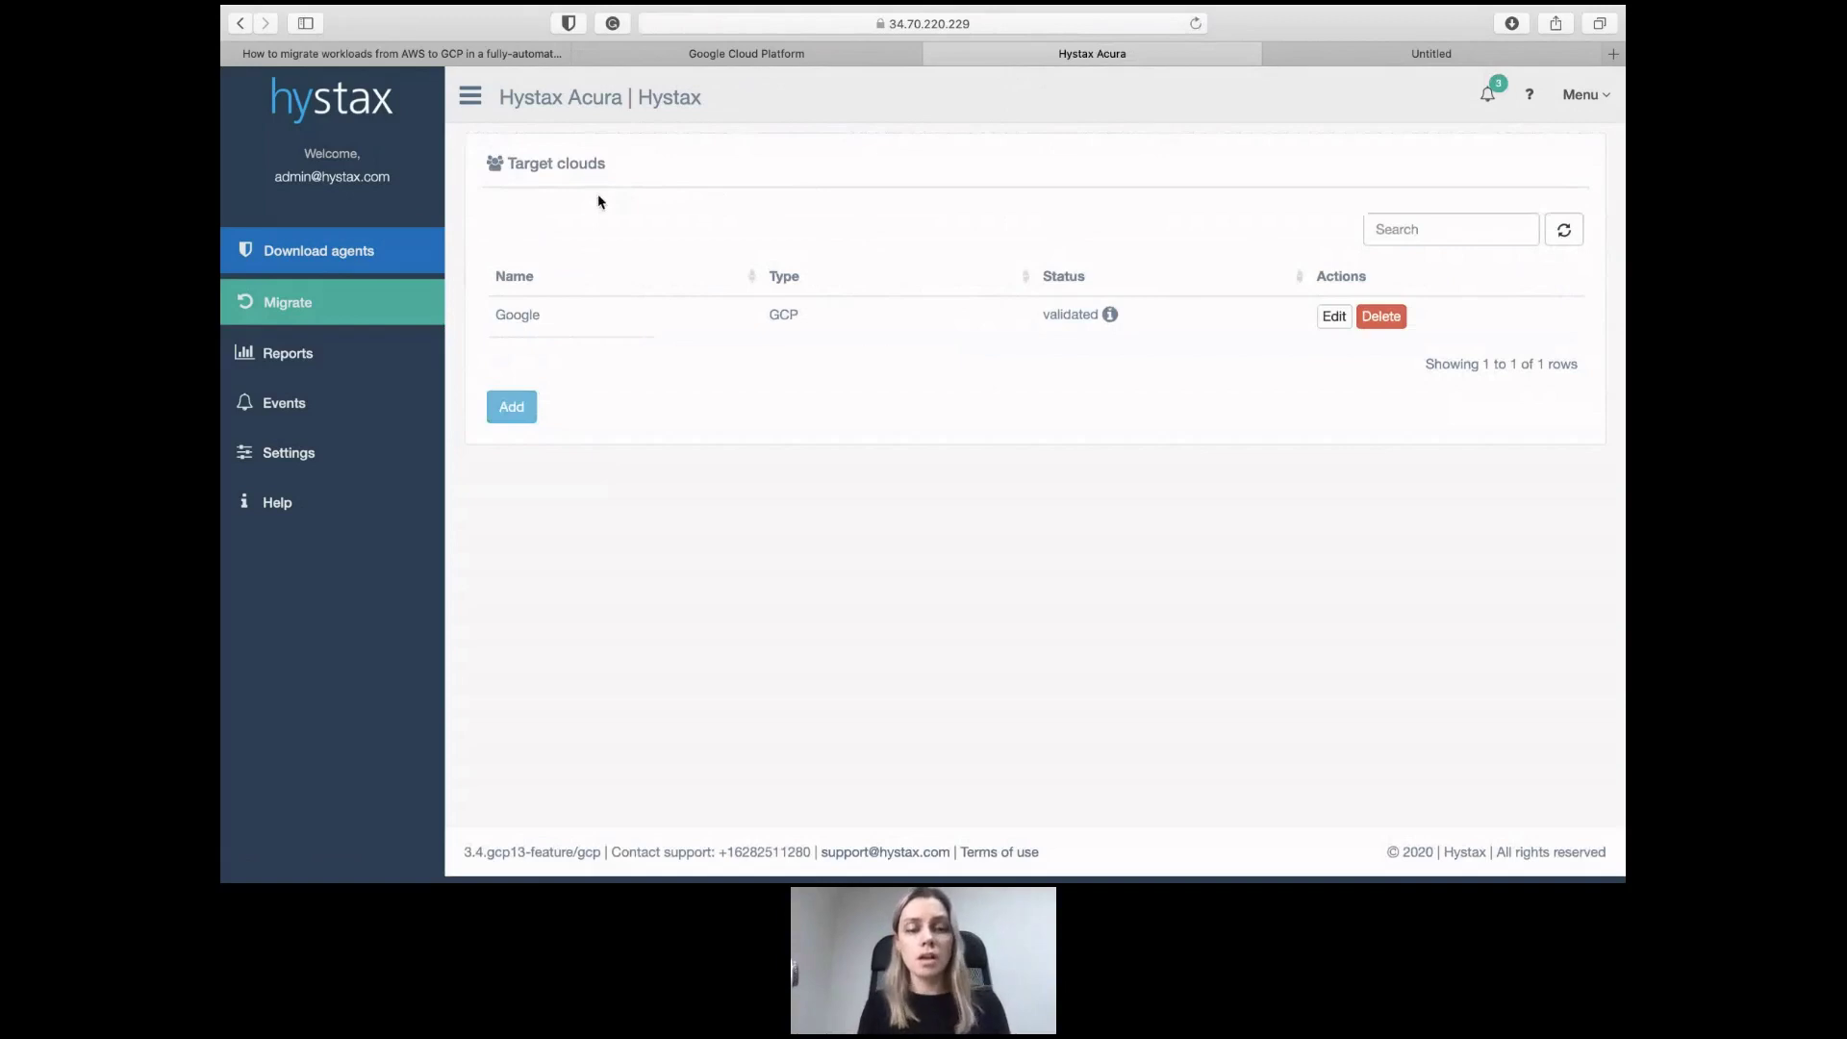
{"action": "left_click", "coordinate": [511, 407]}
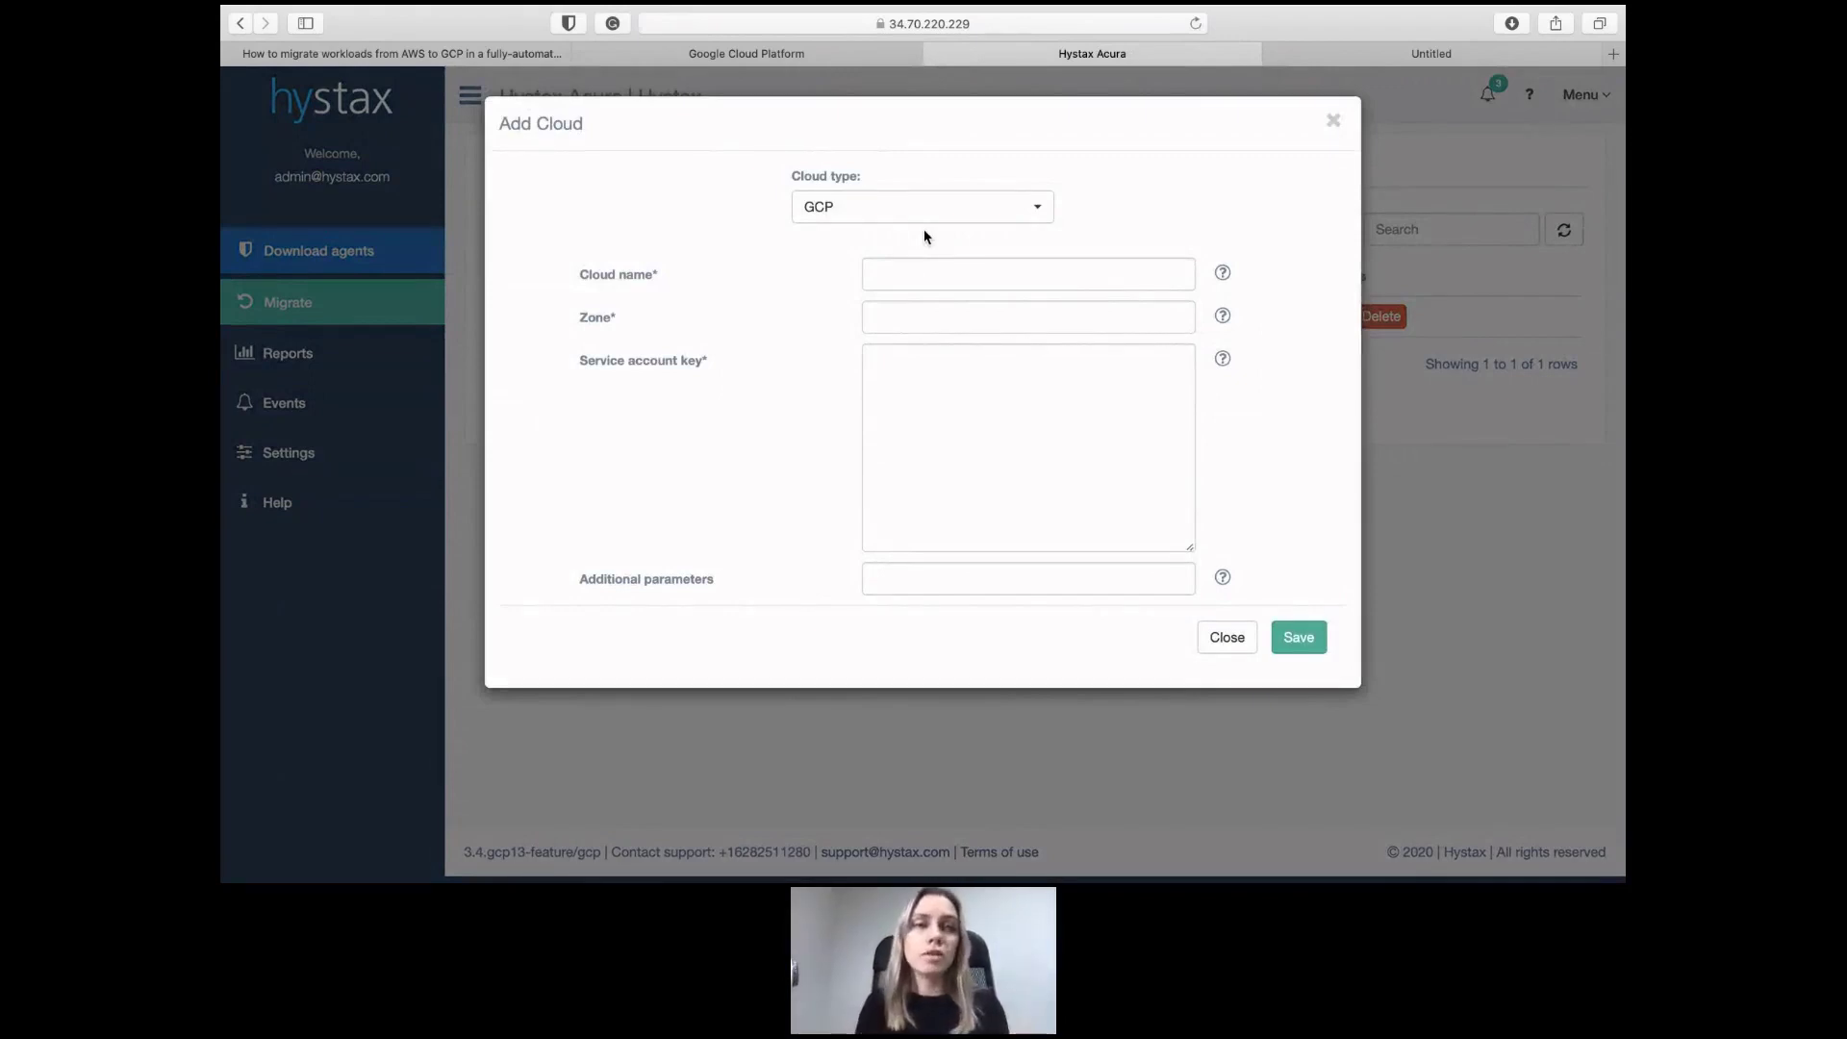
Step: Review the Cloud name, Zone and Service account key fields, then discard the Add Cloud form unsaved
{"action": "left_click", "coordinate": [901, 269]}
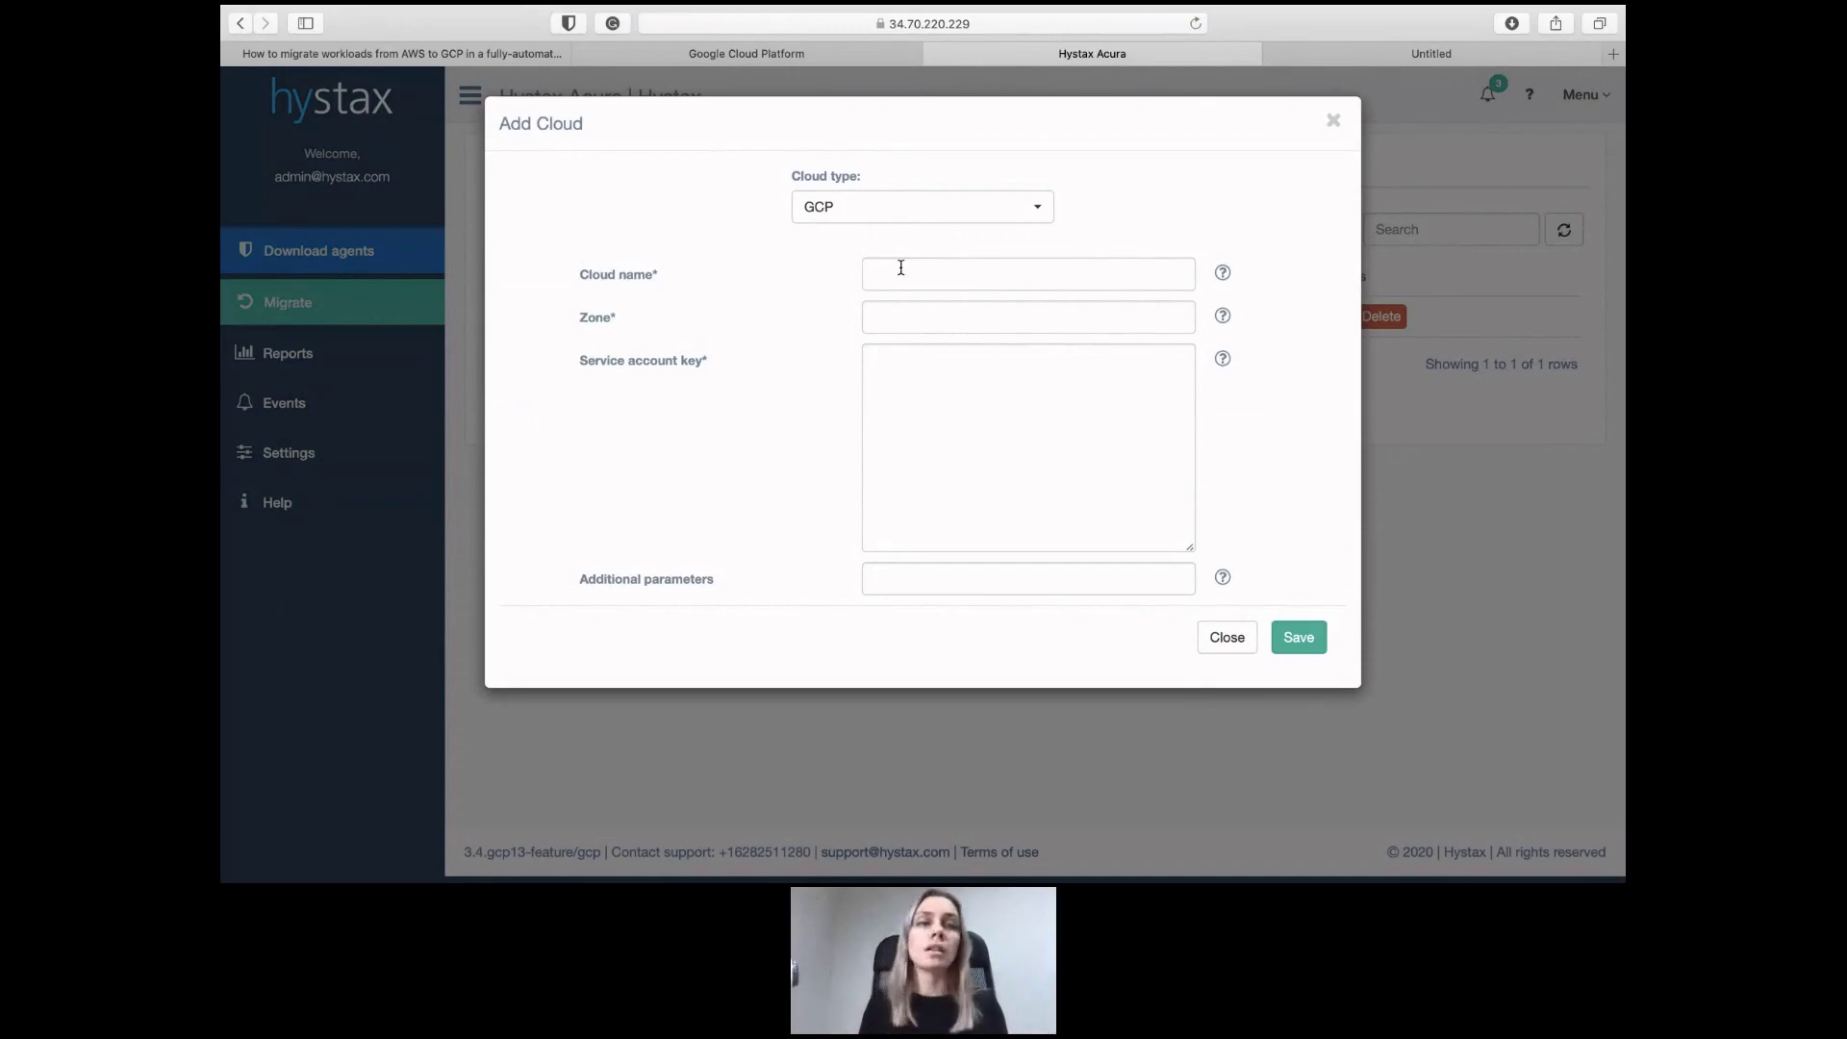
{"action": "left_click", "coordinate": [894, 320]}
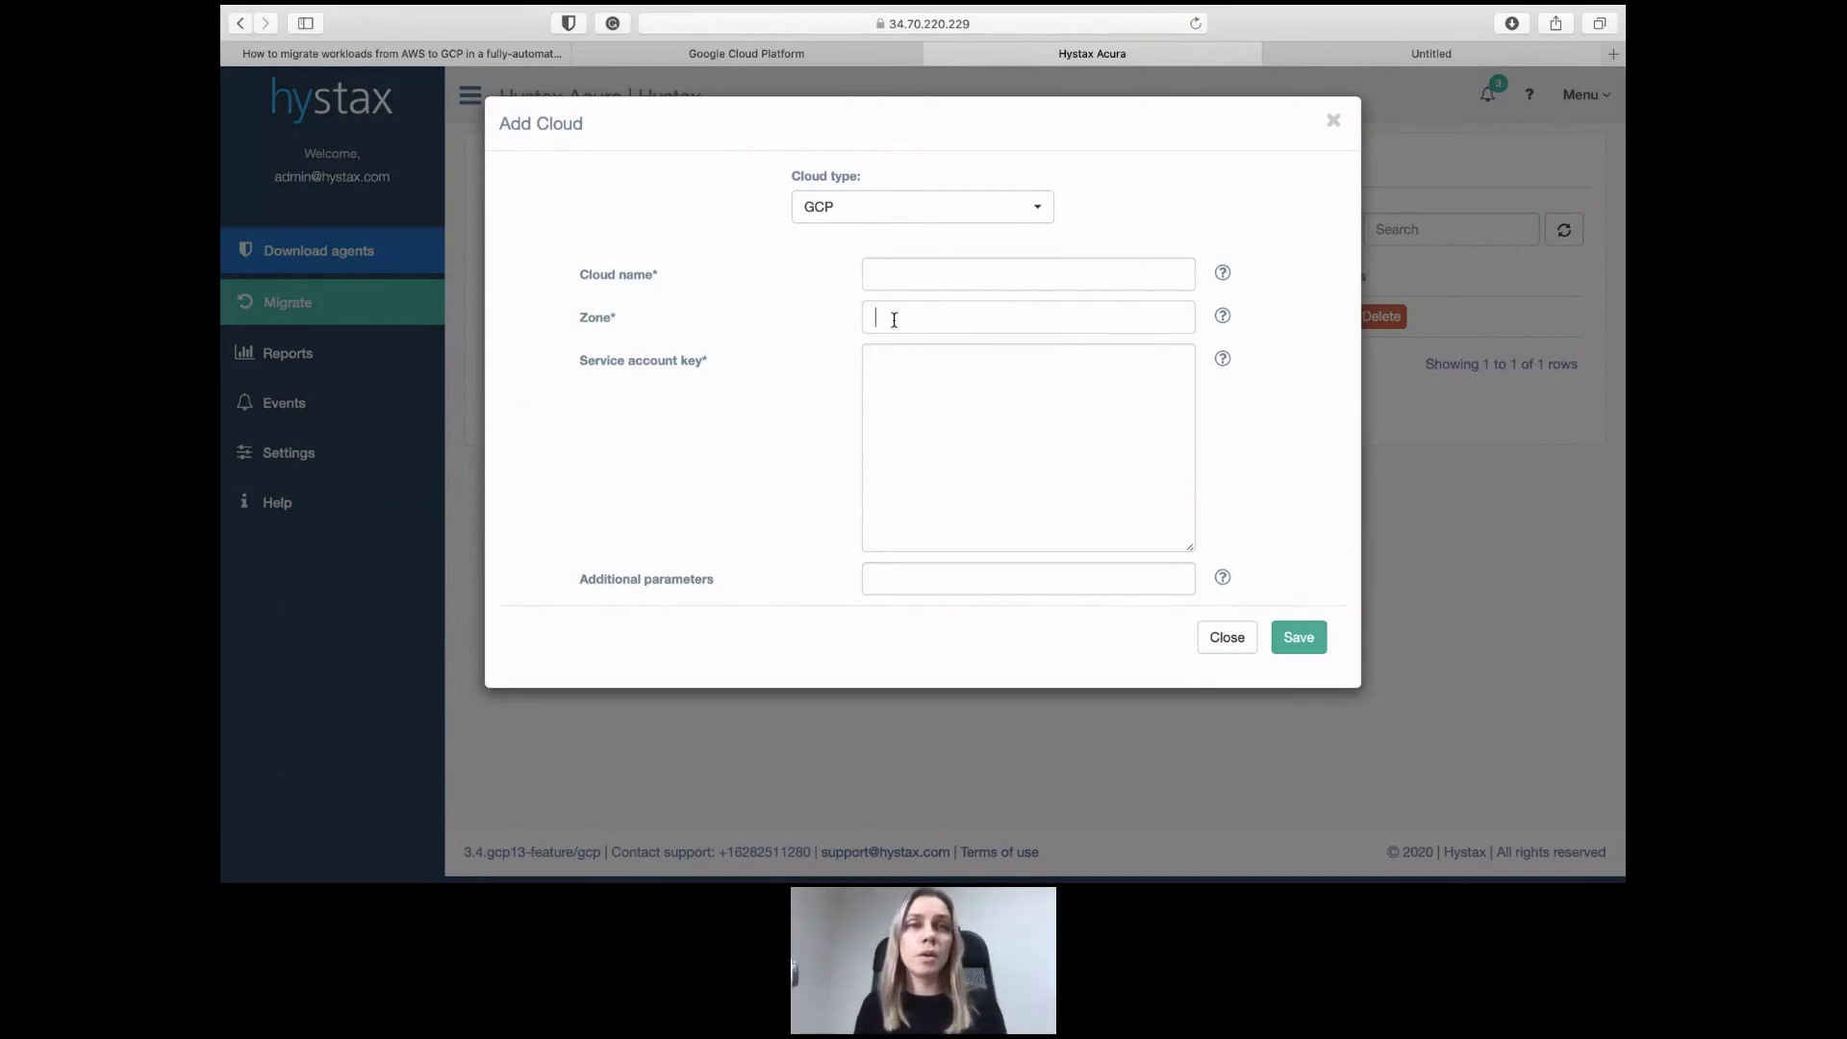
{"action": "left_click", "coordinate": [924, 424]}
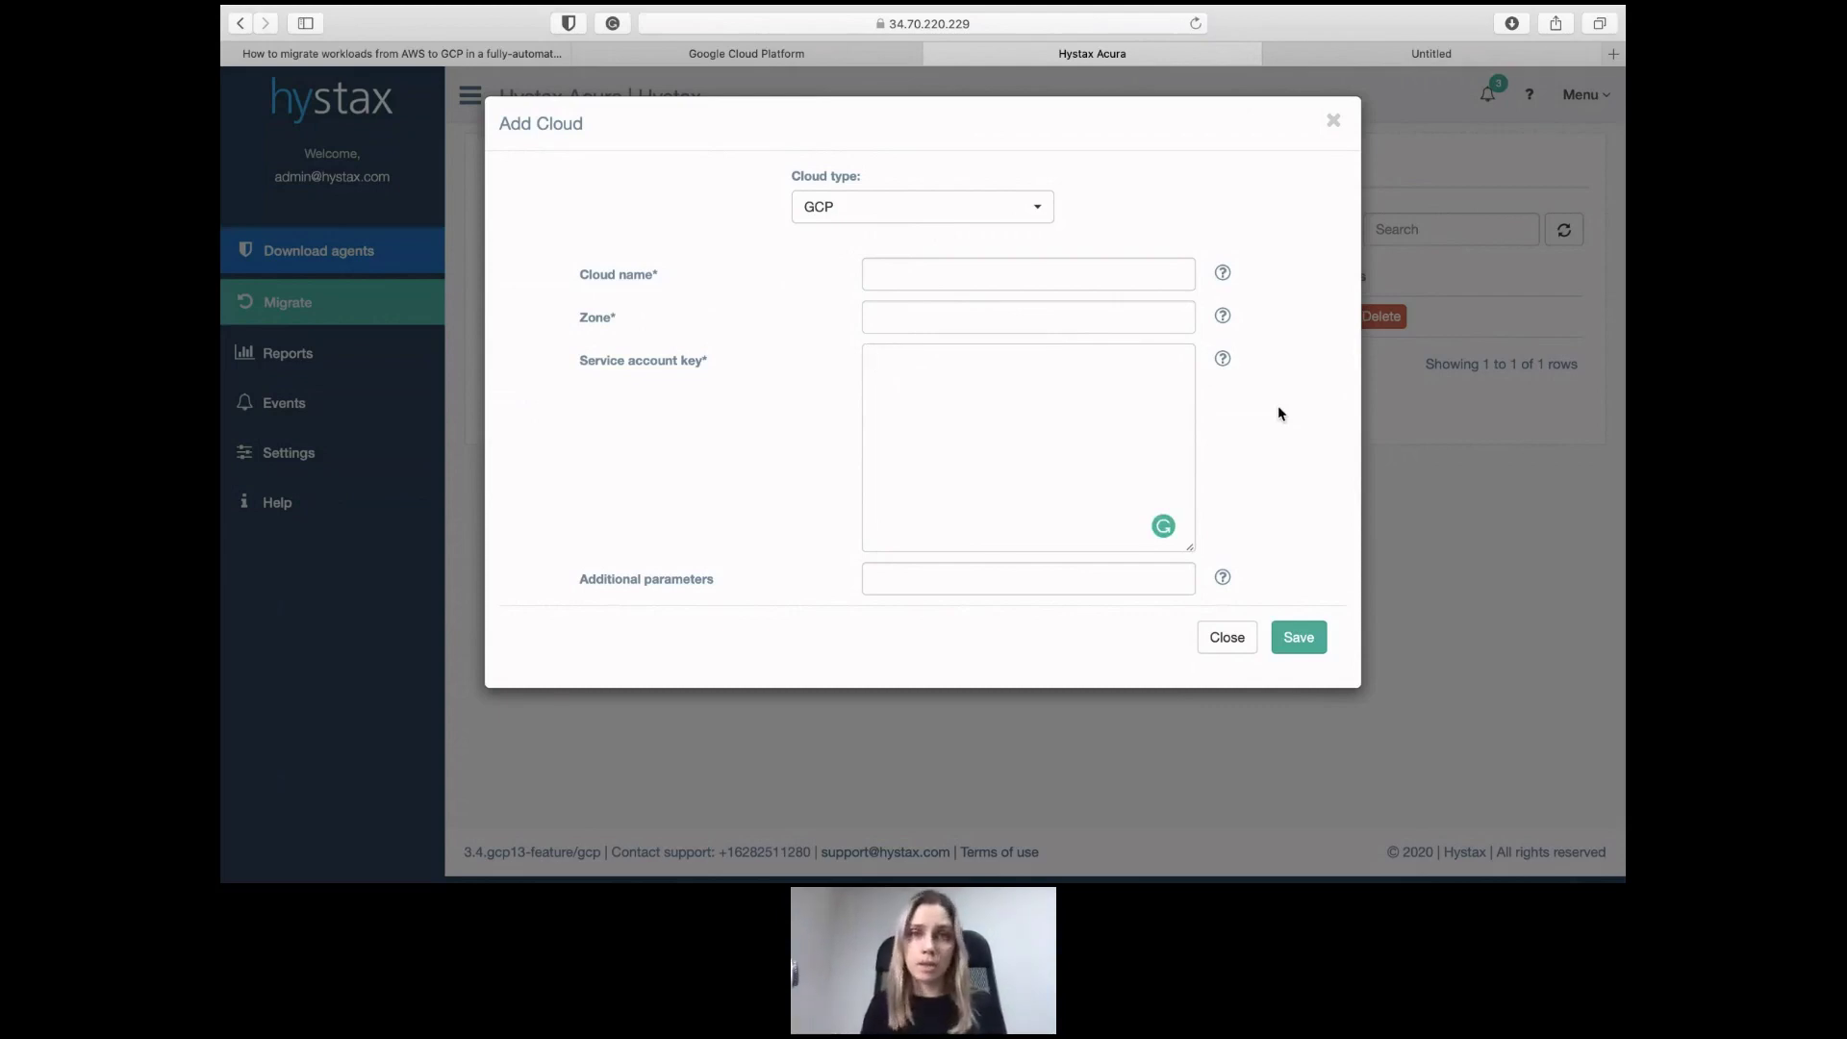
{"action": "left_click", "coordinate": [1334, 121]}
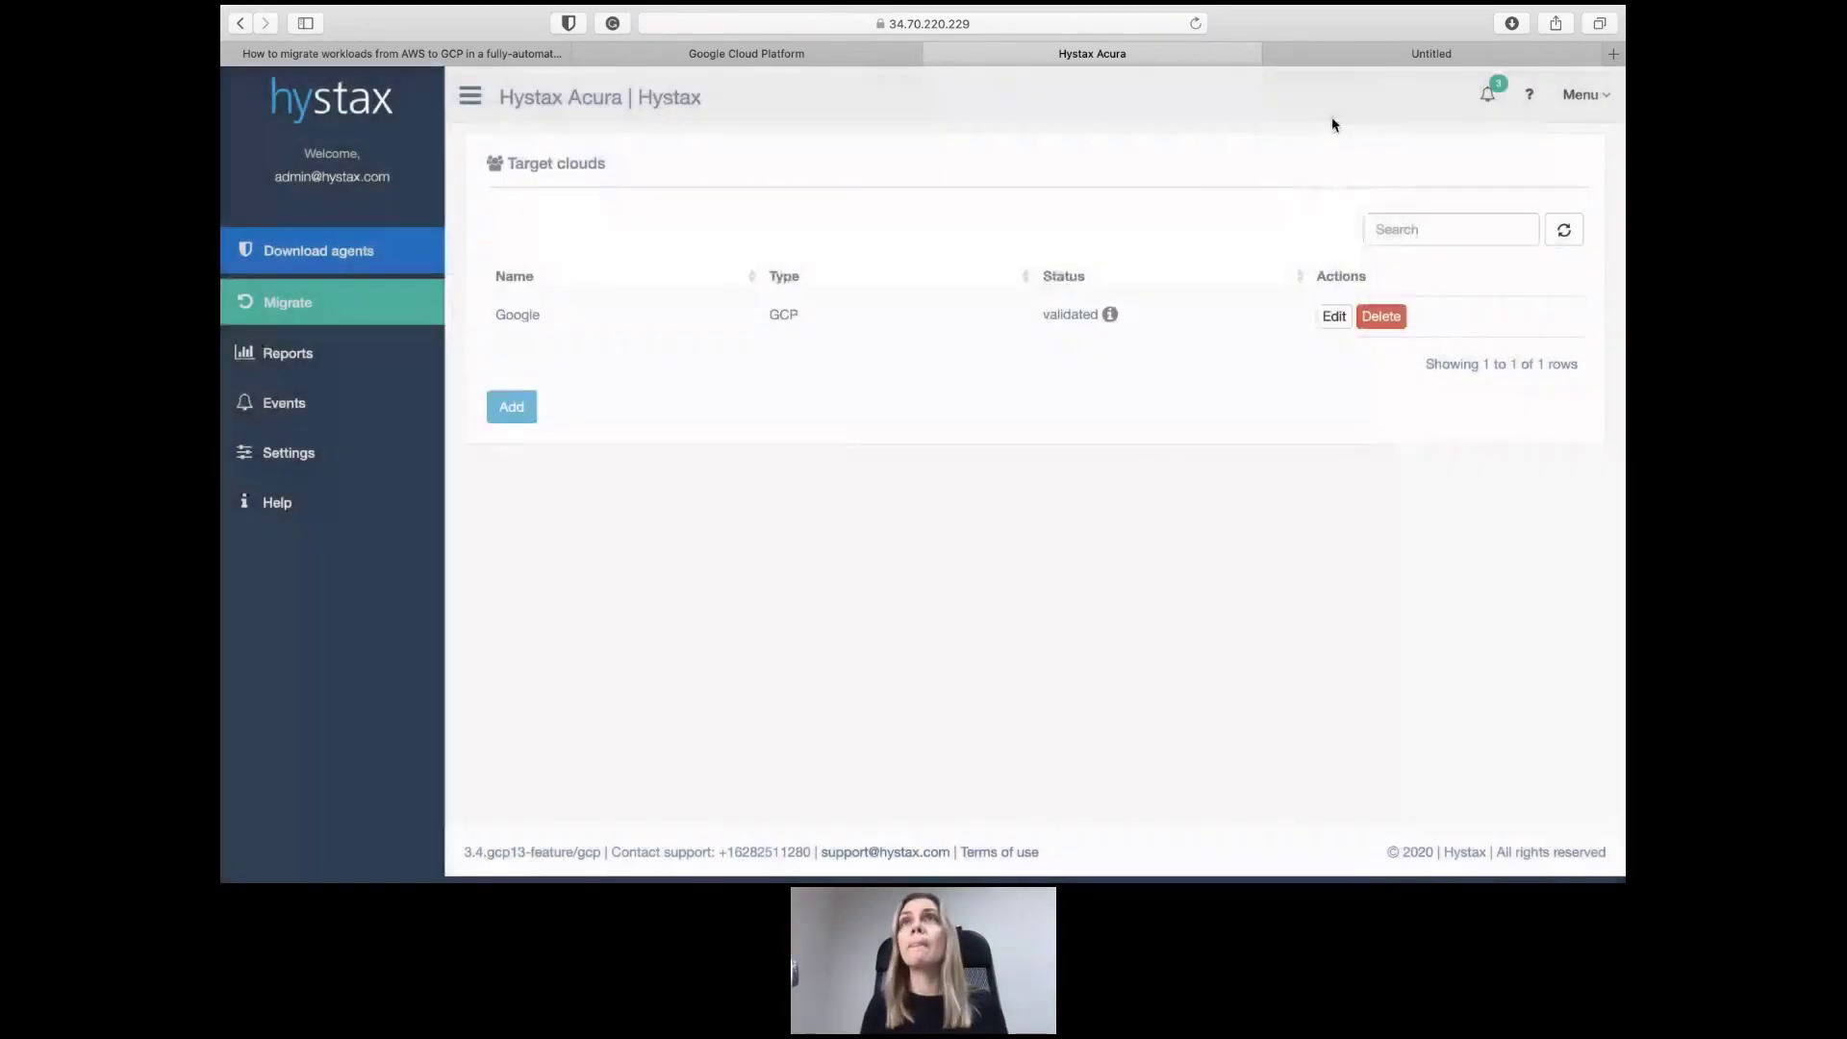